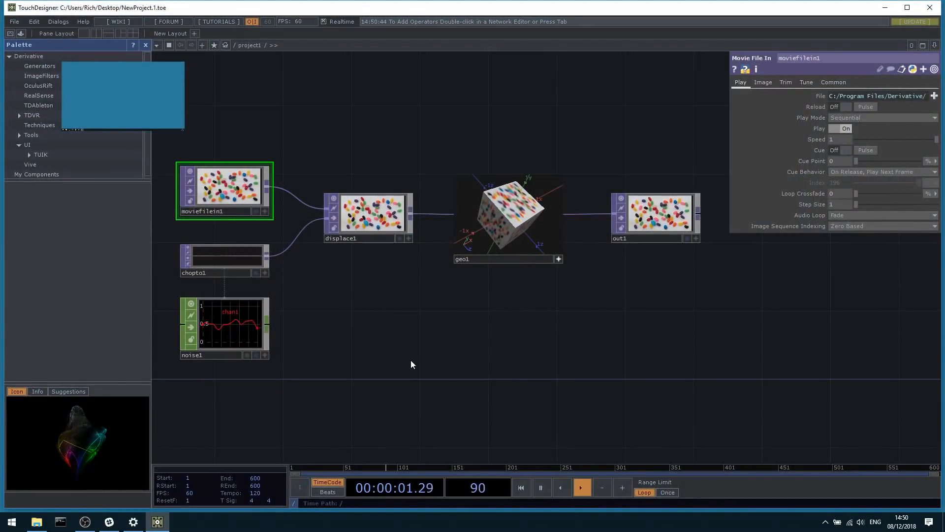
# Close the Palette browser to give the network editor more room.
pyautogui.moveTo(426, 353); pyautogui.dragTo(422, 369)
pyautogui.scroll(-2, 436, 345)
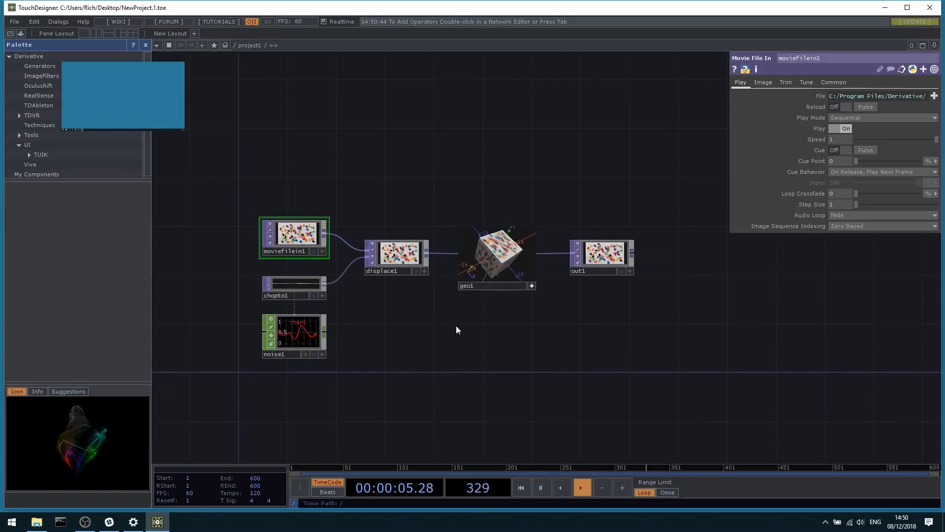
pyautogui.click(147, 45)
pyautogui.moveTo(191, 169); pyautogui.dragTo(316, 192)
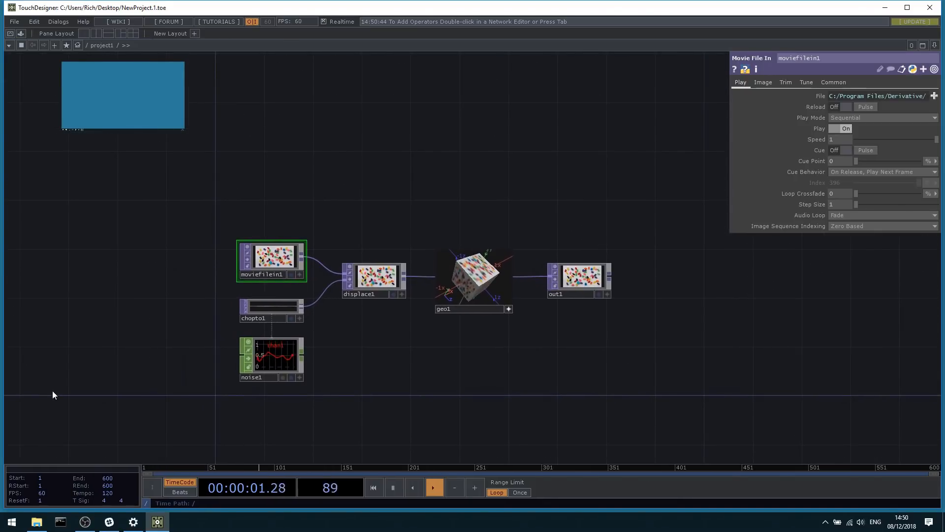
pyautogui.click(84, 521)
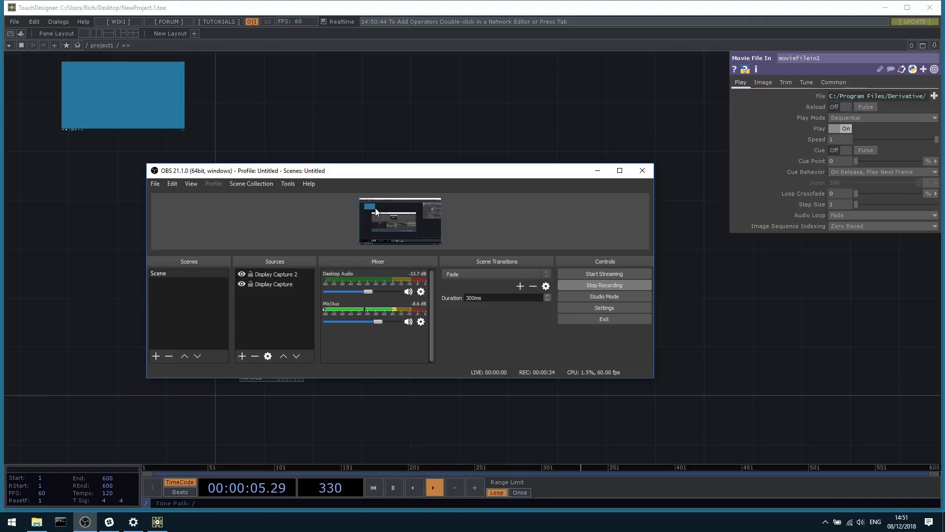
pyautogui.click(593, 175)
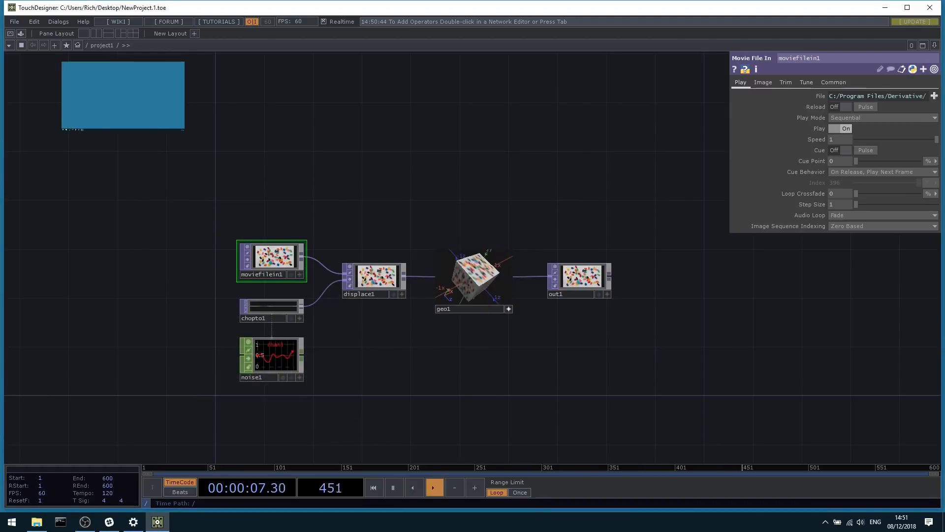
pyautogui.moveTo(409, 187); pyautogui.dragTo(421, 186)
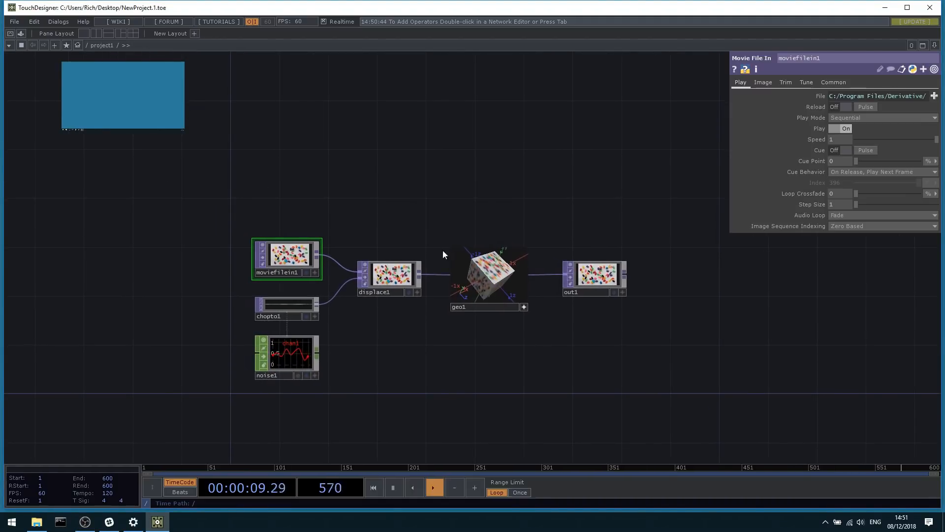
pyautogui.scroll(3, 397, 314)
pyautogui.moveTo(398, 314); pyautogui.dragTo(409, 324)
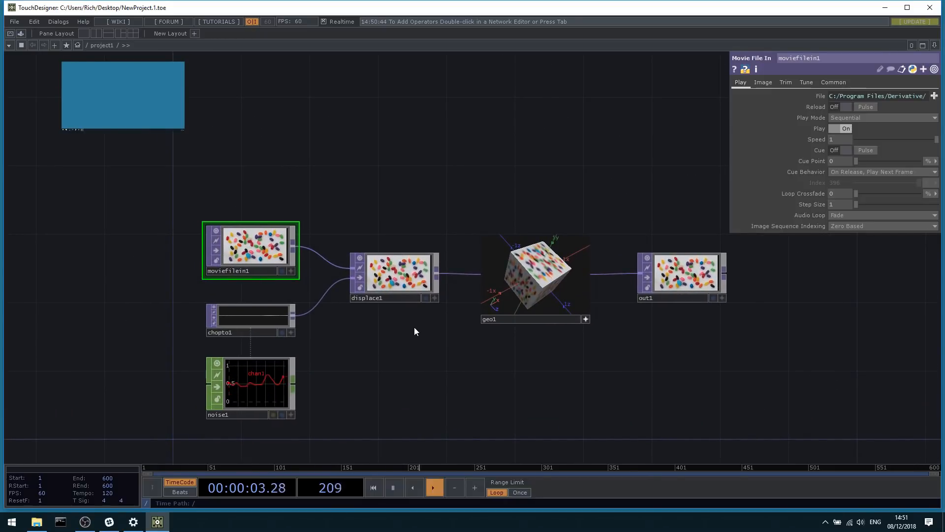
pyautogui.scroll(-3, 415, 327)
pyautogui.scroll(3, 418, 341)
pyautogui.moveTo(418, 341); pyautogui.dragTo(417, 329)
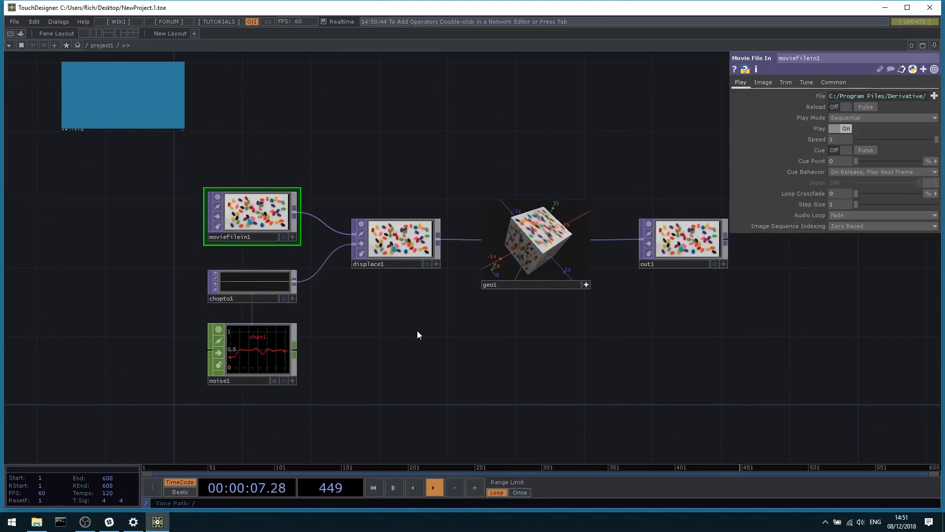
# Go up to the root network and inspect the perform and local components.
pyautogui.click(78, 46)
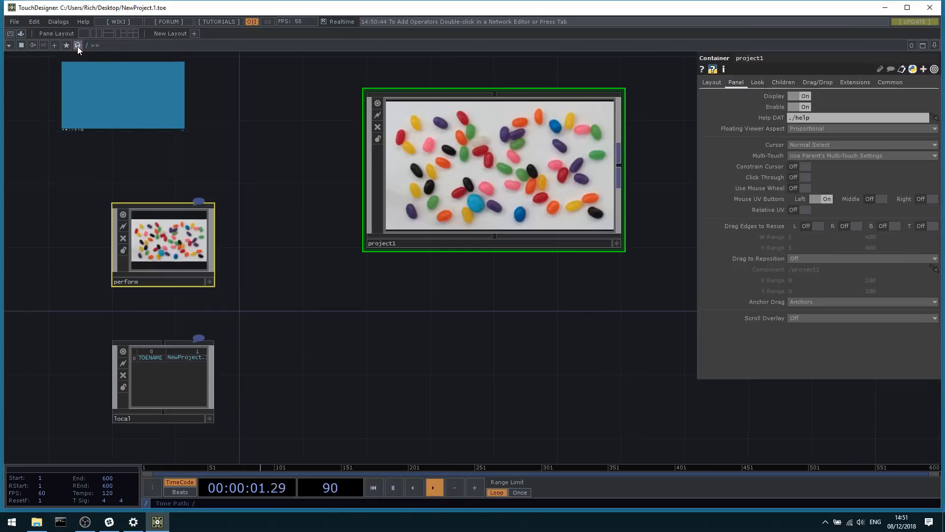
pyautogui.moveTo(308, 276); pyautogui.dragTo(309, 316)
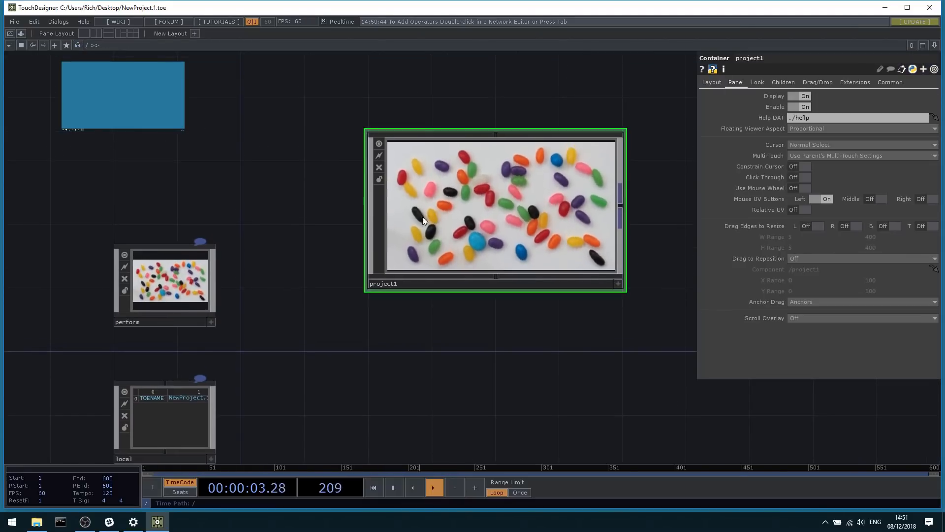
pyautogui.click(180, 315)
pyautogui.click(183, 398)
pyautogui.moveTo(254, 409); pyautogui.dragTo(264, 340)
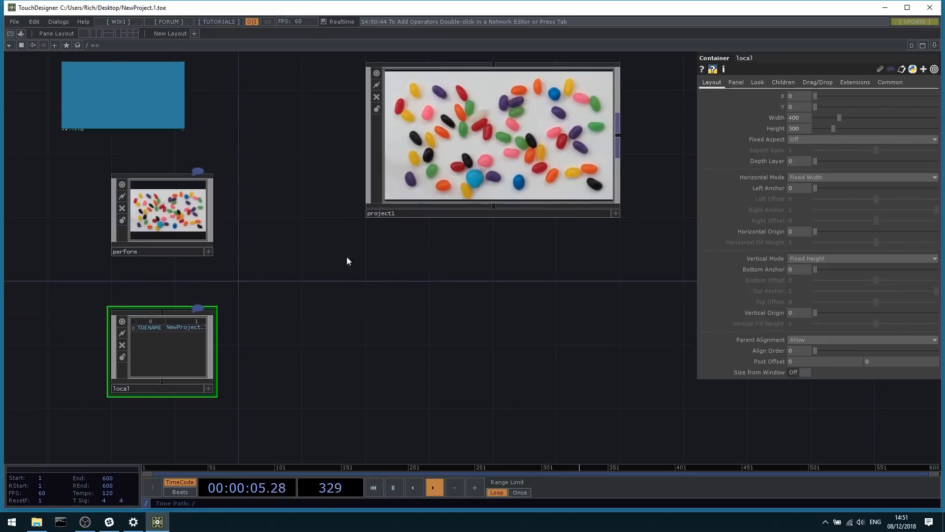
pyautogui.click(180, 197)
pyautogui.click(155, 333)
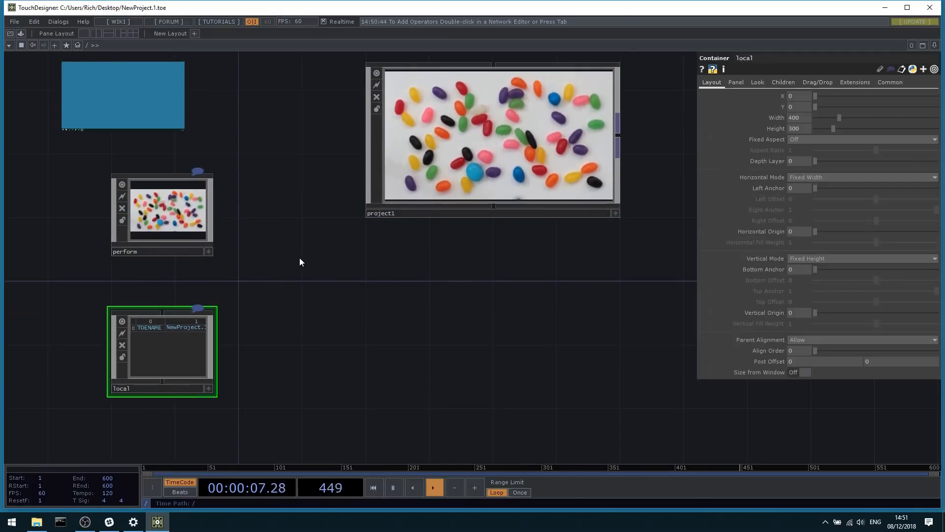
pyautogui.moveTo(299, 257); pyautogui.dragTo(330, 308)
# Select the project1 container and enter it to view its operator network.
pyautogui.click(533, 207)
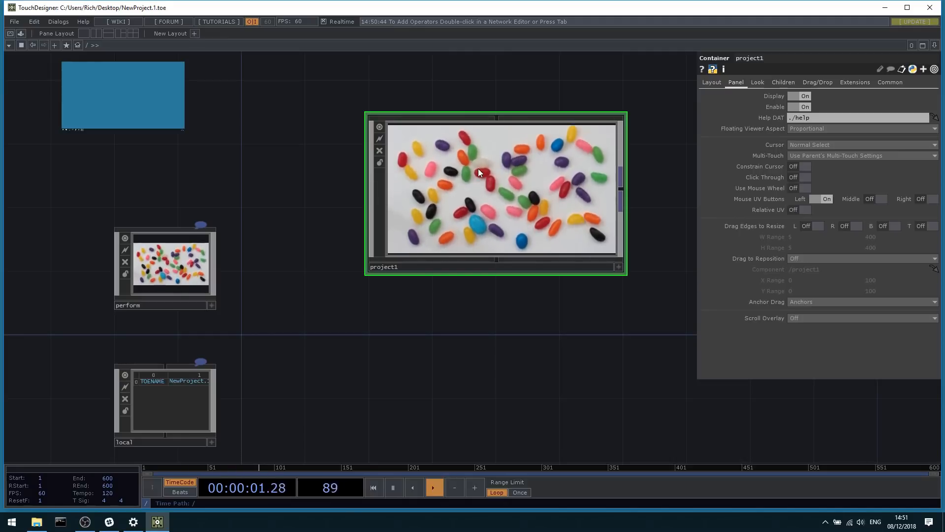
pyautogui.middleClick(546, 157)
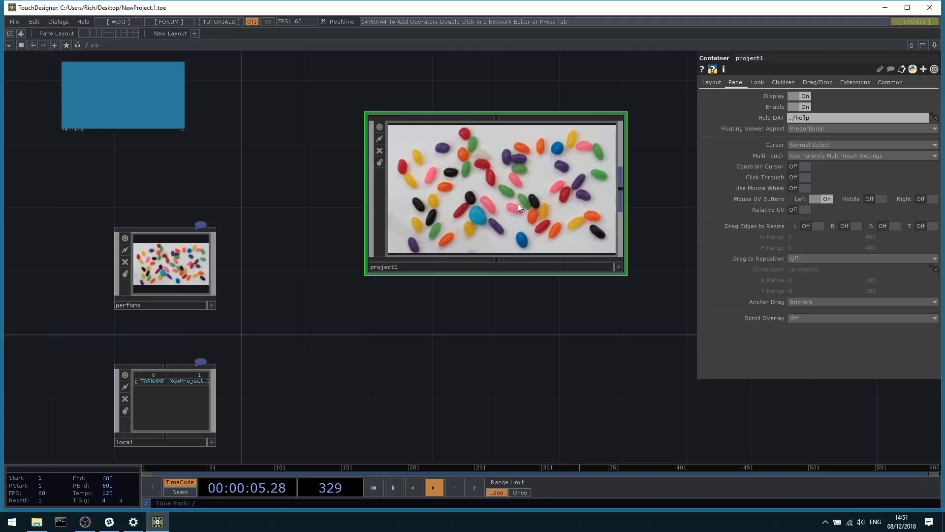
pyautogui.moveTo(563, 282); pyautogui.dragTo(538, 310)
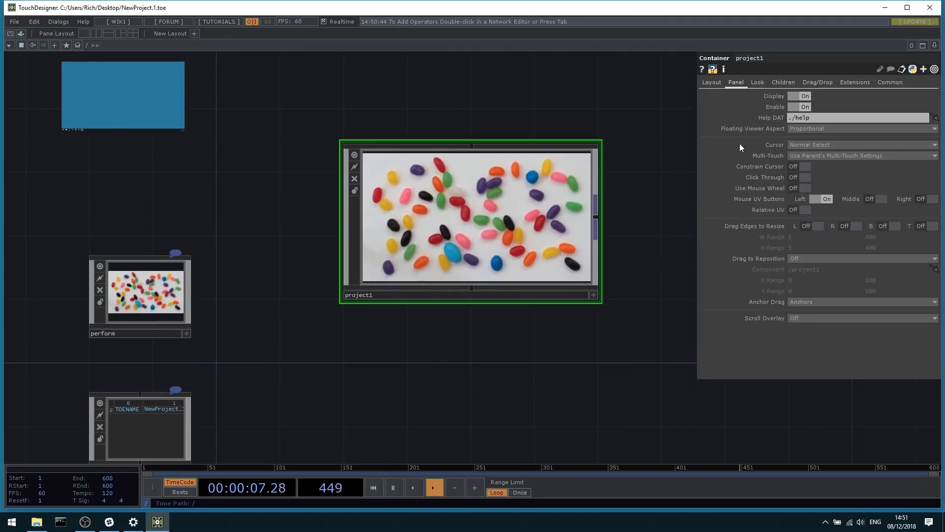
pyautogui.press('i')
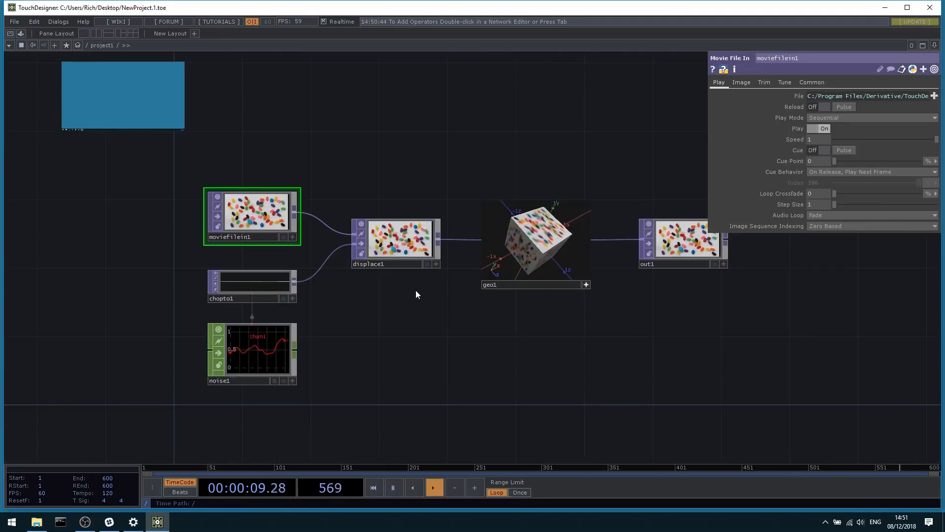
pyautogui.moveTo(335, 248); pyautogui.dragTo(261, 256)
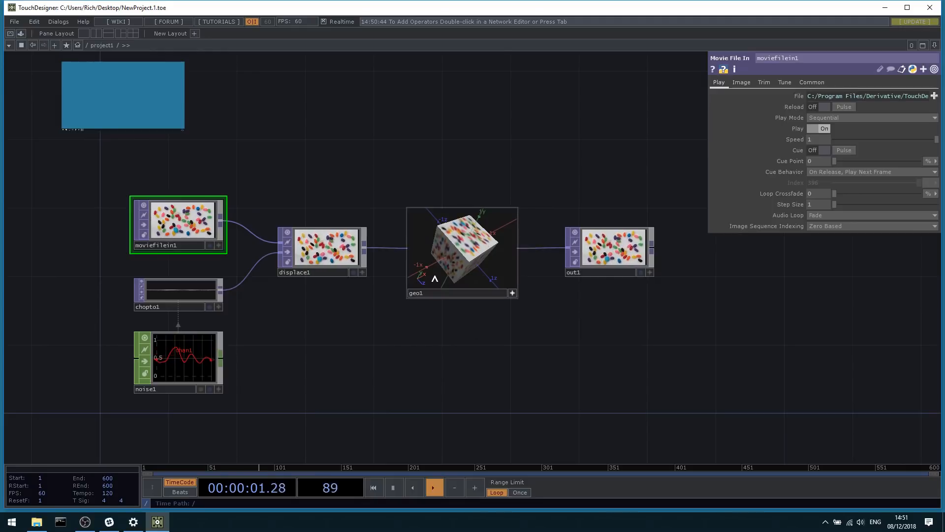
# Return to the root network and view the operator info of the perform component.
pyautogui.click(77, 43)
pyautogui.click(142, 308)
pyautogui.scroll(2, 142, 308)
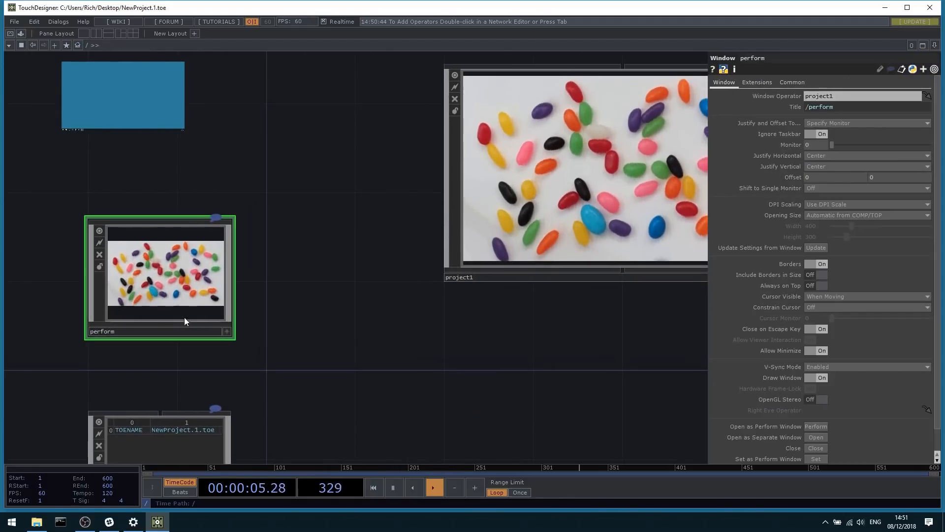
pyautogui.middleClick(213, 236)
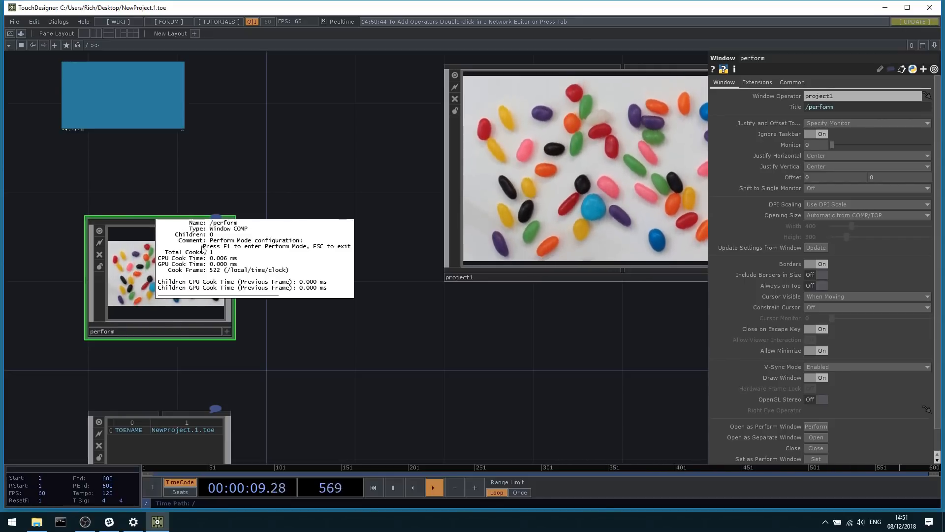
# Add a Window component above the perform component and delete it again.
pyautogui.moveTo(230, 215); pyautogui.dragTo(265, 236)
pyautogui.press('Tab')
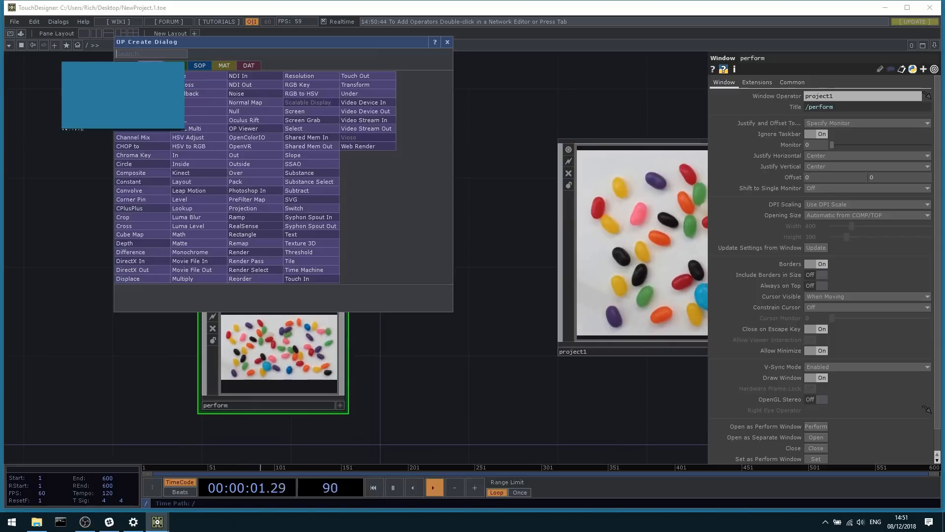
pyautogui.click(260, 118)
pyautogui.click(264, 116)
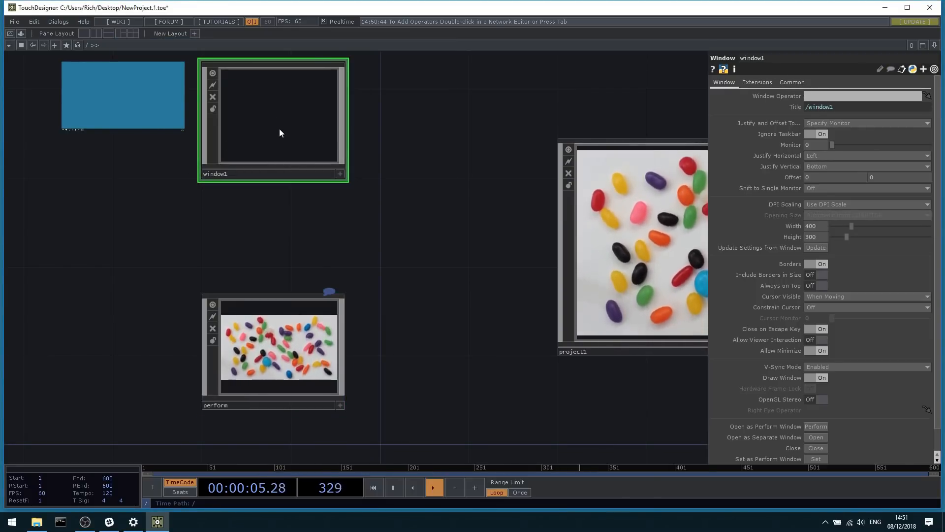
pyautogui.press('Delete')
# Select the perform component and examine its viewer and Window parameters.
pyautogui.click(275, 298)
pyautogui.moveTo(386, 360); pyautogui.dragTo(385, 239)
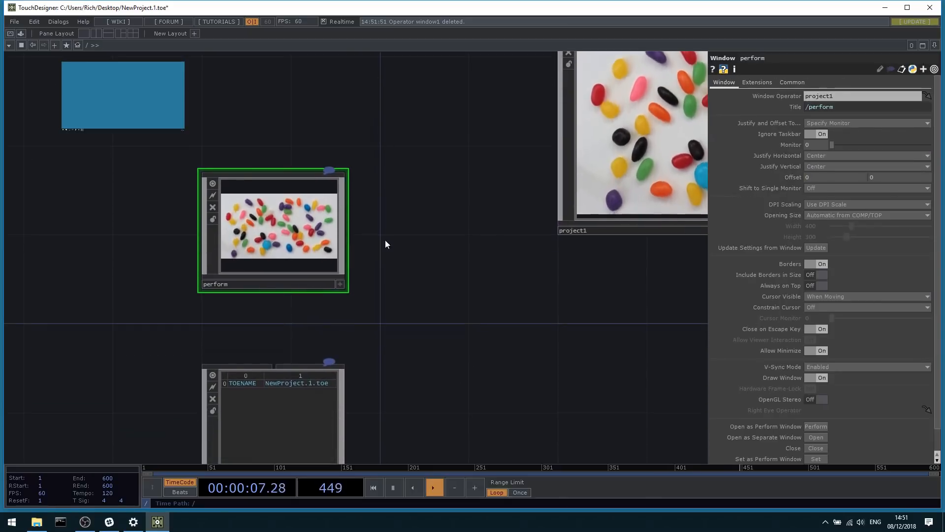
pyautogui.scroll(-2, 342, 233)
pyautogui.scroll(2, 286, 224)
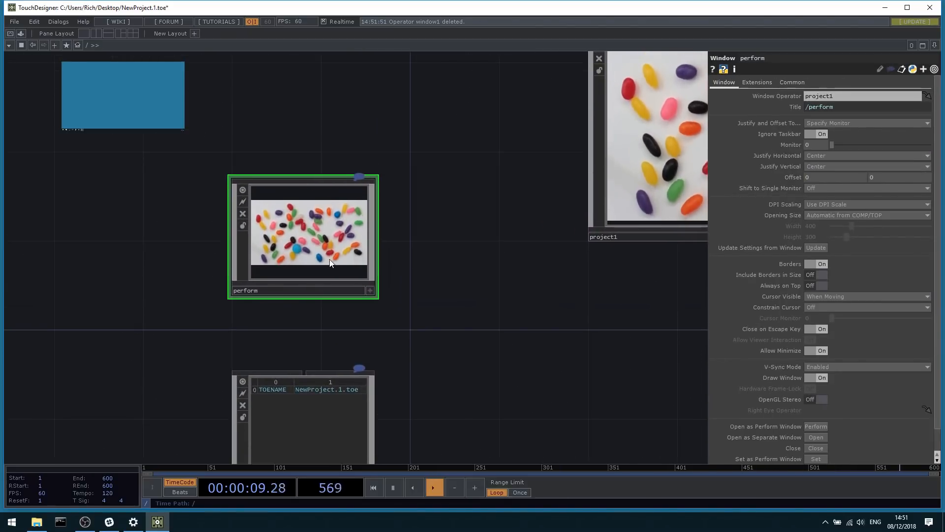
pyautogui.scroll(2, 323, 249)
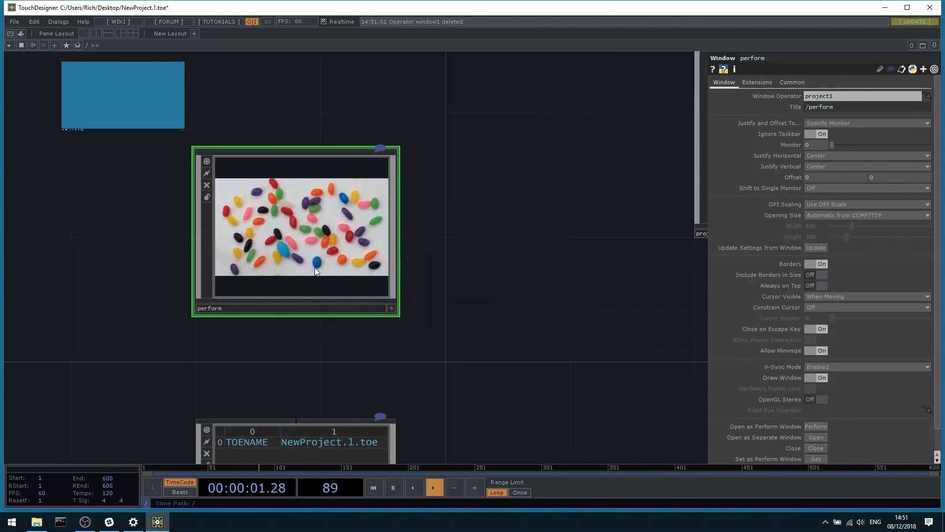
pyautogui.scroll(-3, 315, 237)
pyautogui.scroll(4, 302, 400)
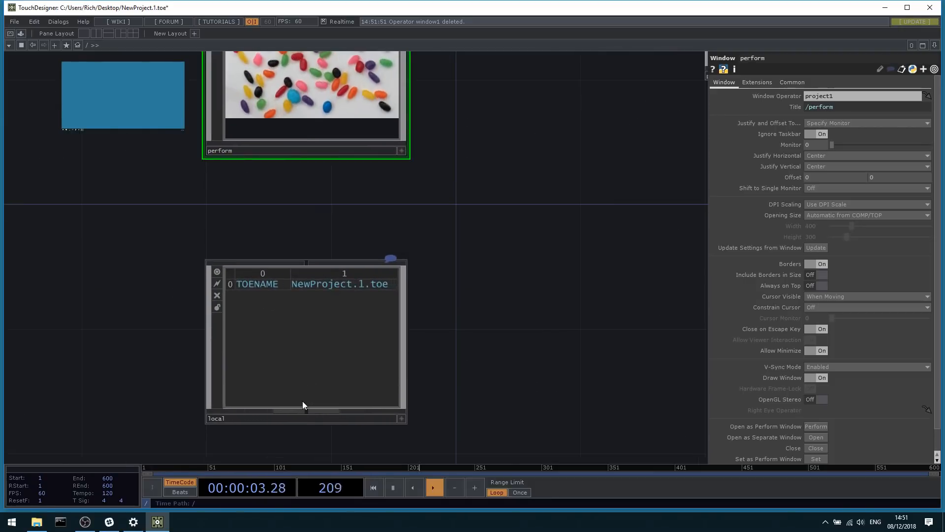
# Look through the operators inside the local component and return to the root network.
pyautogui.click(267, 374)
pyautogui.scroll(-3, 347, 321)
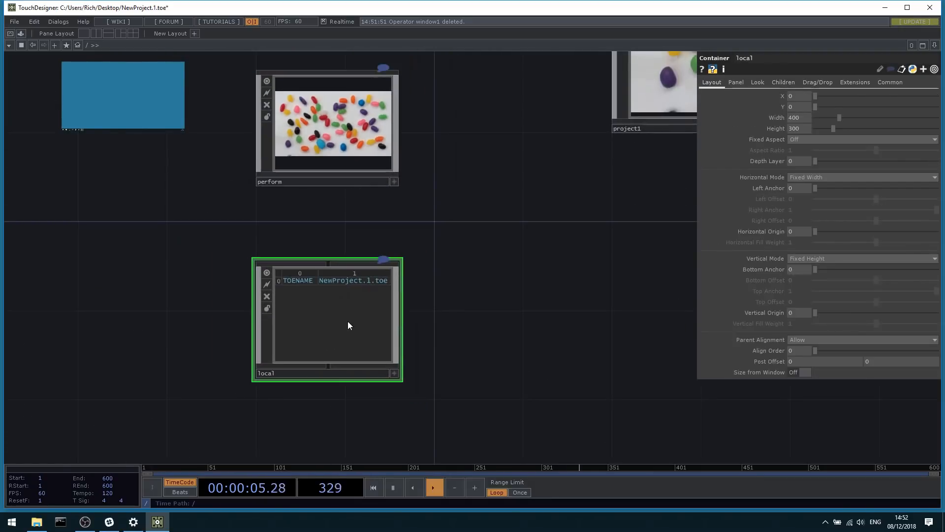
pyautogui.press('i')
pyautogui.scroll(-2, 338, 319)
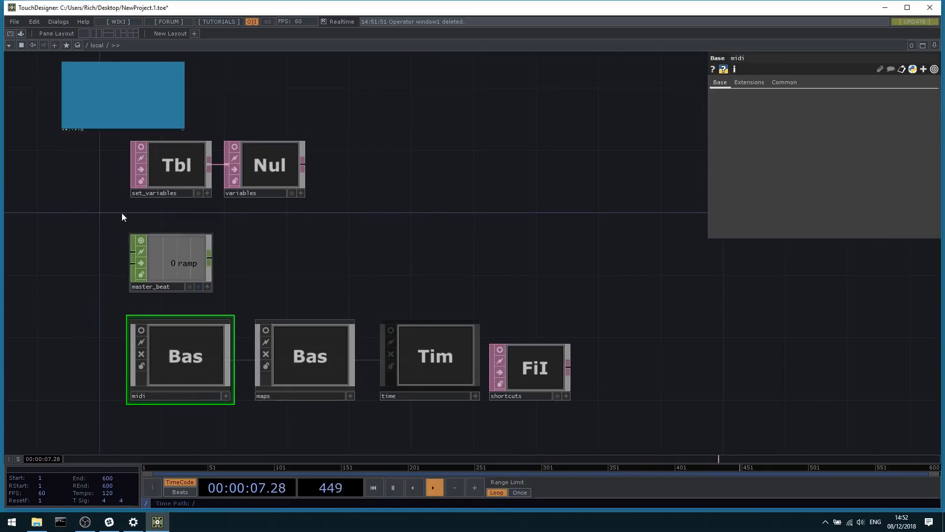
pyautogui.click(81, 47)
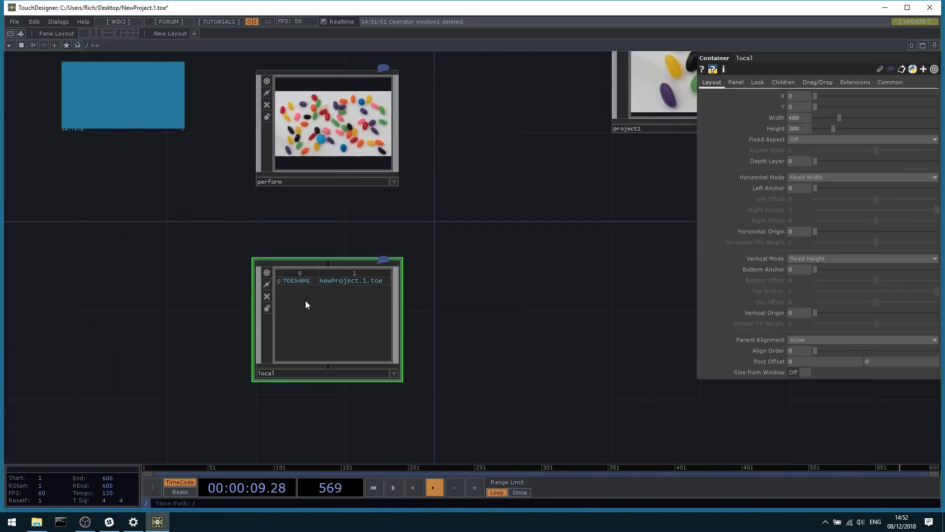
# Review the Layout and Look parameters of the project1 container, including its Background TOP.
pyautogui.scroll(-3, 295, 320)
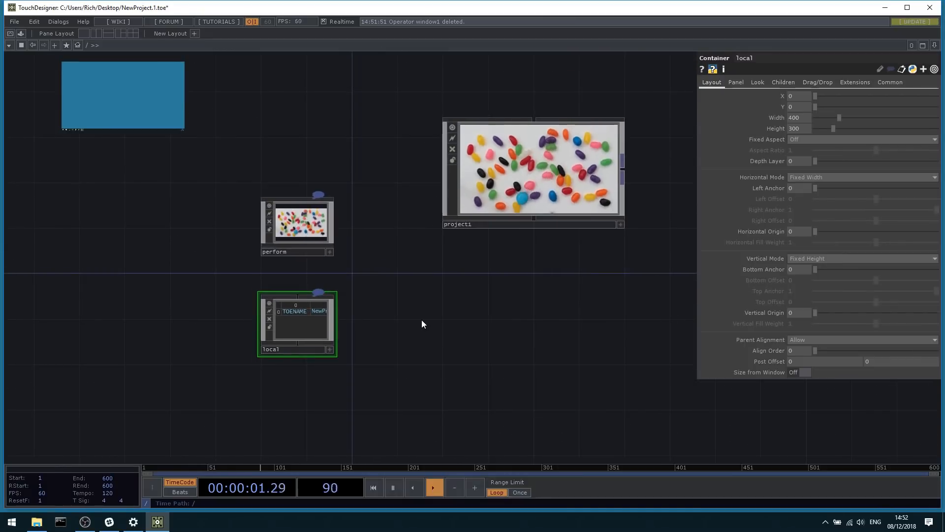
pyautogui.moveTo(403, 320); pyautogui.dragTo(370, 377)
pyautogui.click(469, 245)
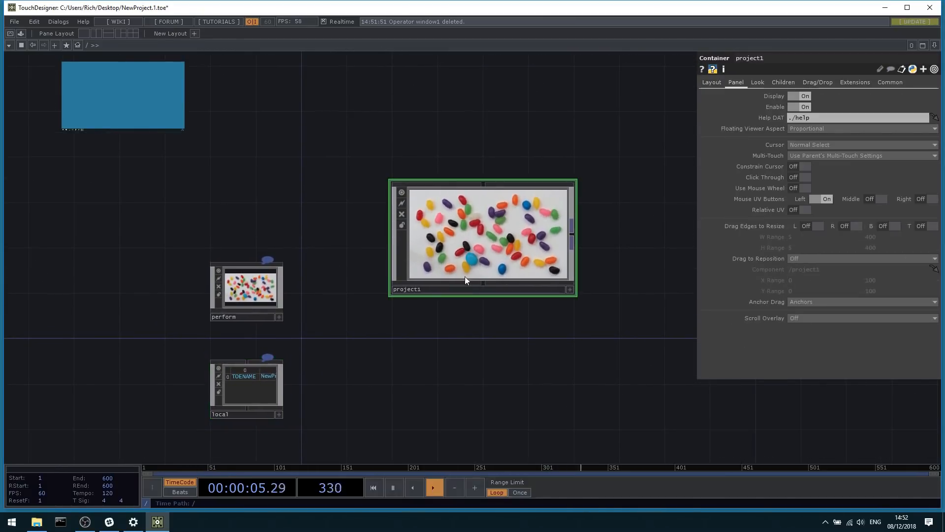
pyautogui.moveTo(462, 260); pyautogui.dragTo(419, 280)
pyautogui.moveTo(453, 329); pyautogui.dragTo(414, 294)
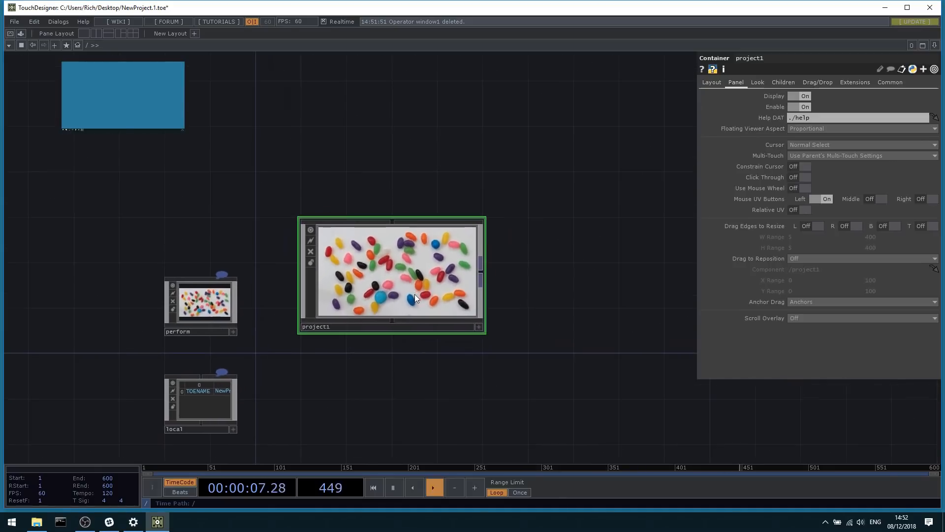
pyautogui.scroll(3, 414, 292)
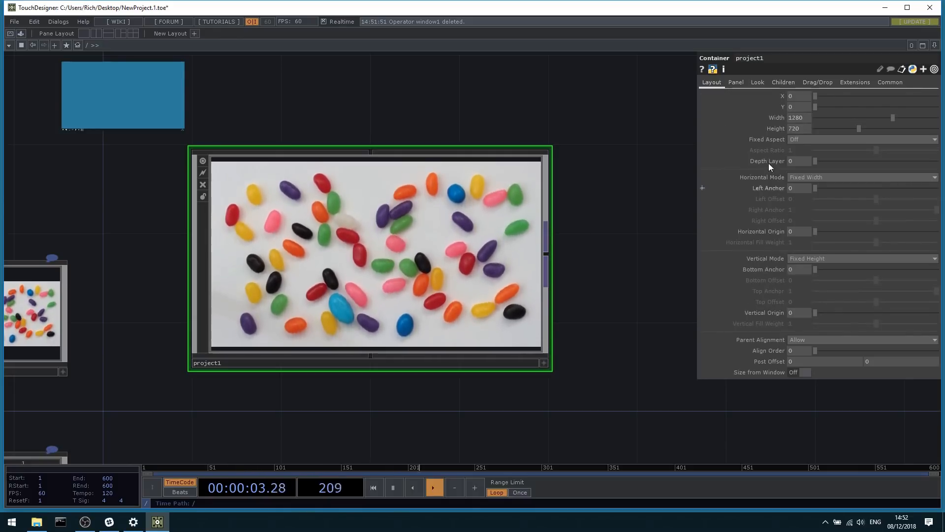
pyautogui.click(753, 84)
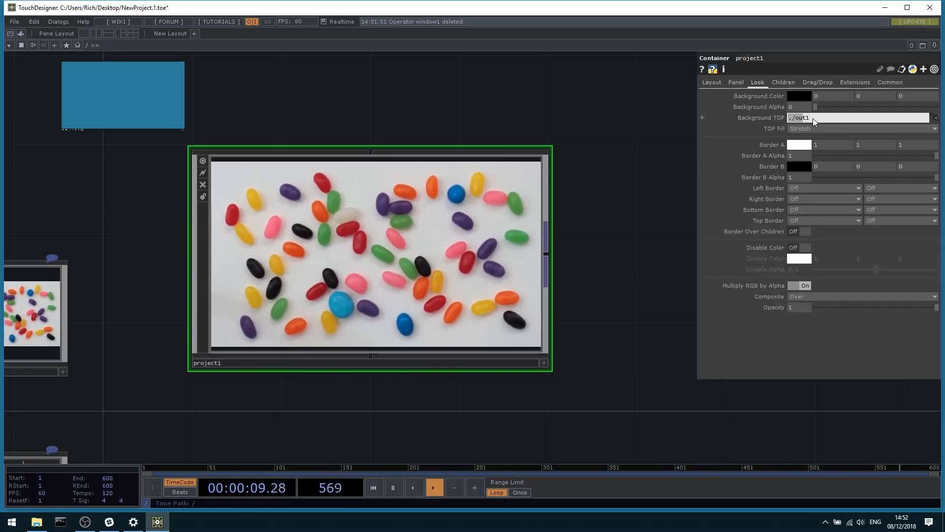
# Enter the project1 network and inspect the out1 operator at the end of the chain.
pyautogui.press('i')
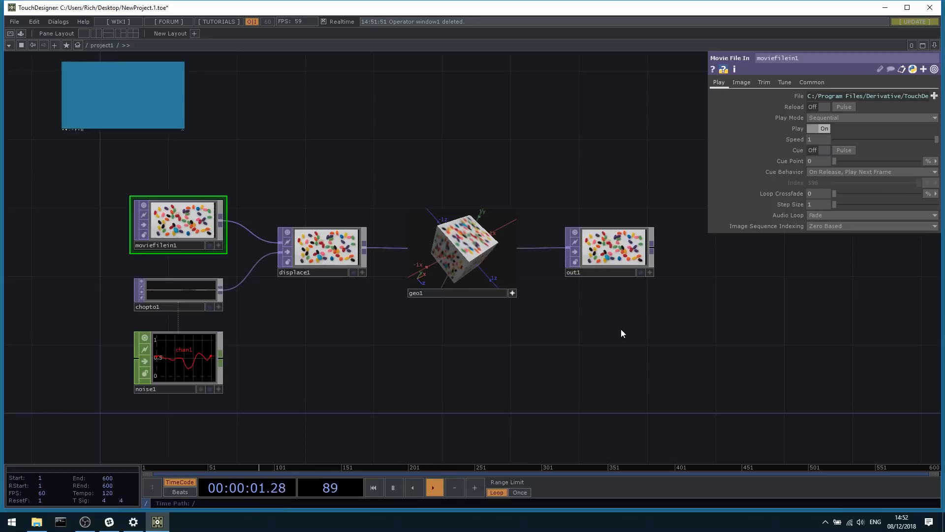
pyautogui.moveTo(670, 258); pyautogui.dragTo(592, 257)
pyautogui.scroll(3, 591, 256)
pyautogui.click(516, 249)
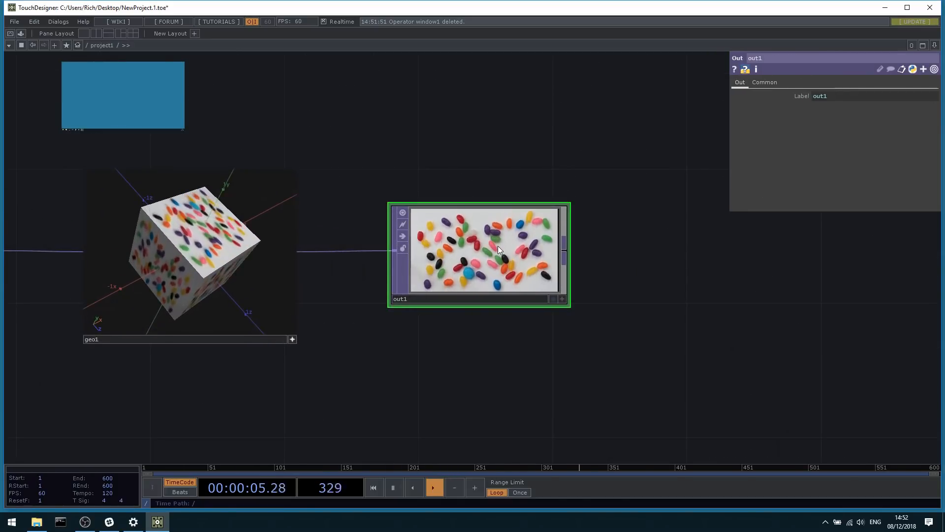
pyautogui.scroll(-2, 497, 246)
pyautogui.moveTo(373, 141); pyautogui.dragTo(483, 142)
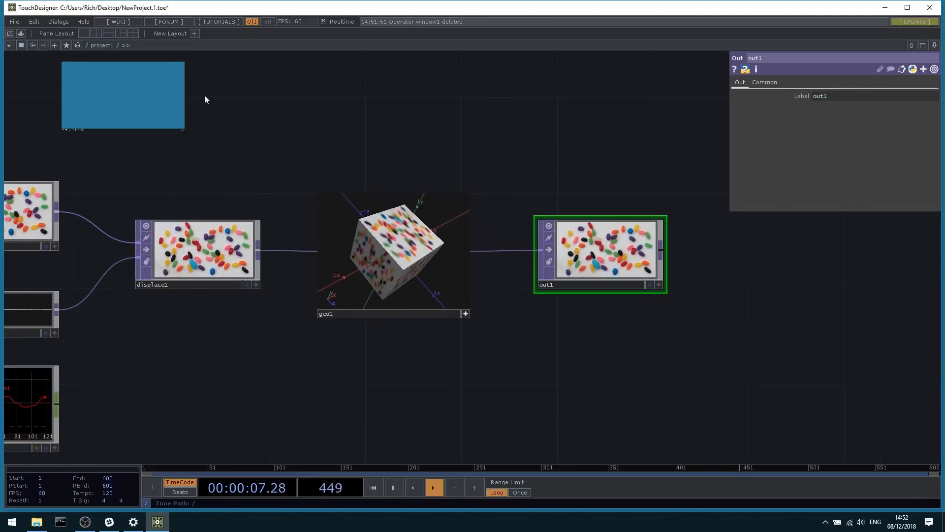
# Return to the root network, select the perform component and examine its Window parameters alongside the project1 container.
pyautogui.click(87, 46)
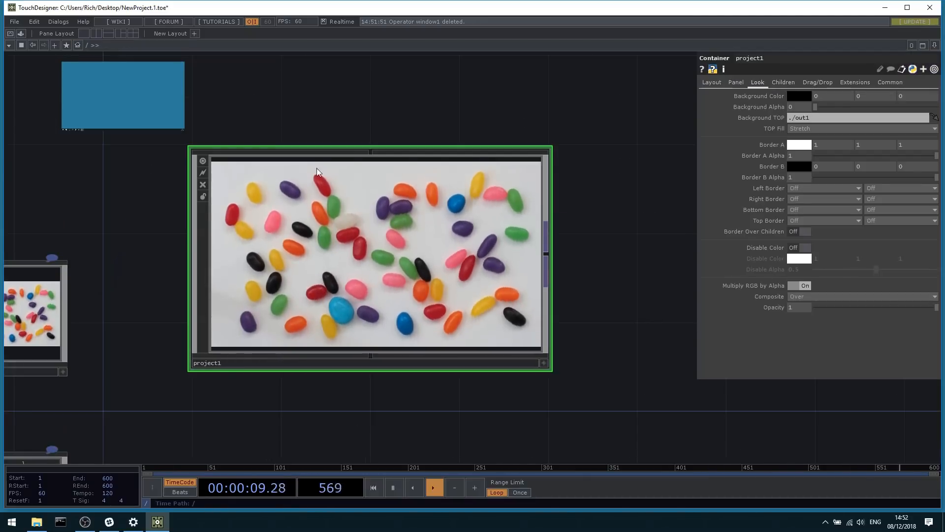
pyautogui.scroll(-3, 323, 276)
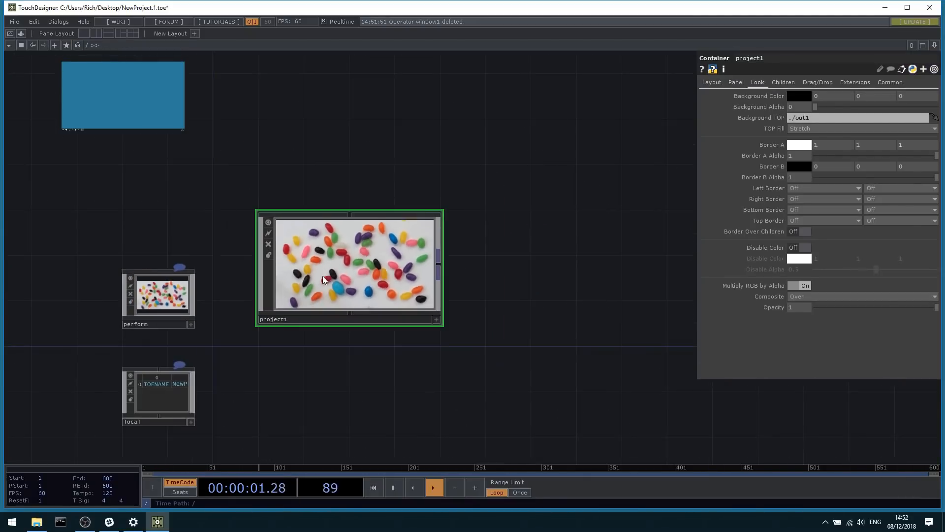
pyautogui.scroll(2, 320, 277)
pyautogui.moveTo(192, 206); pyautogui.dragTo(243, 210)
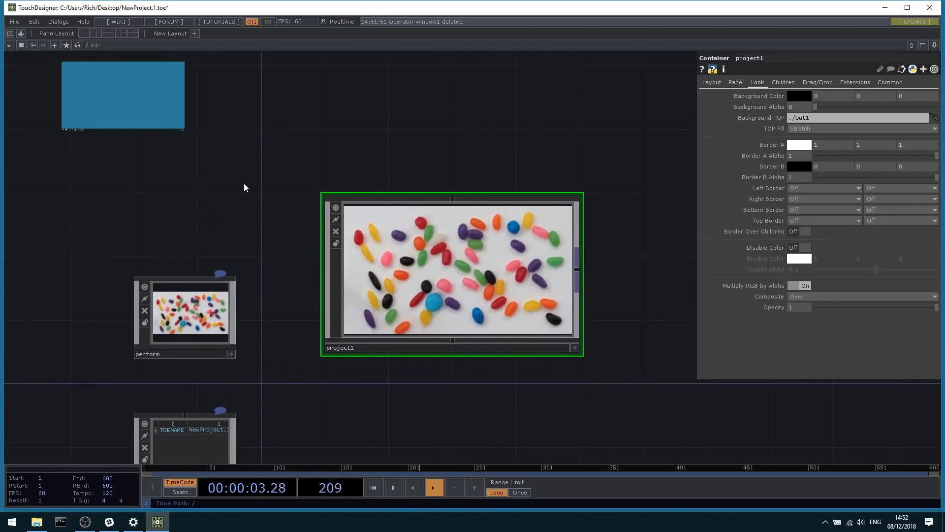
pyautogui.scroll(4, 112, 394)
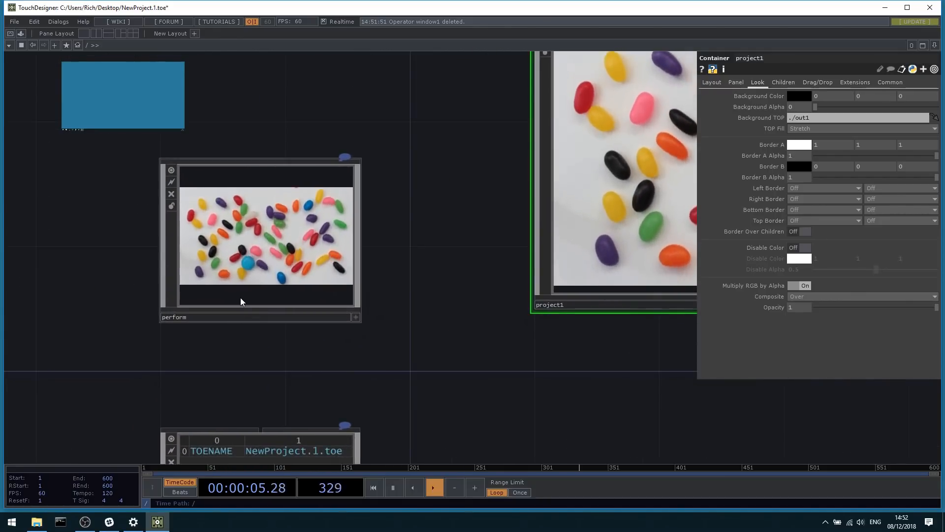
pyautogui.click(228, 303)
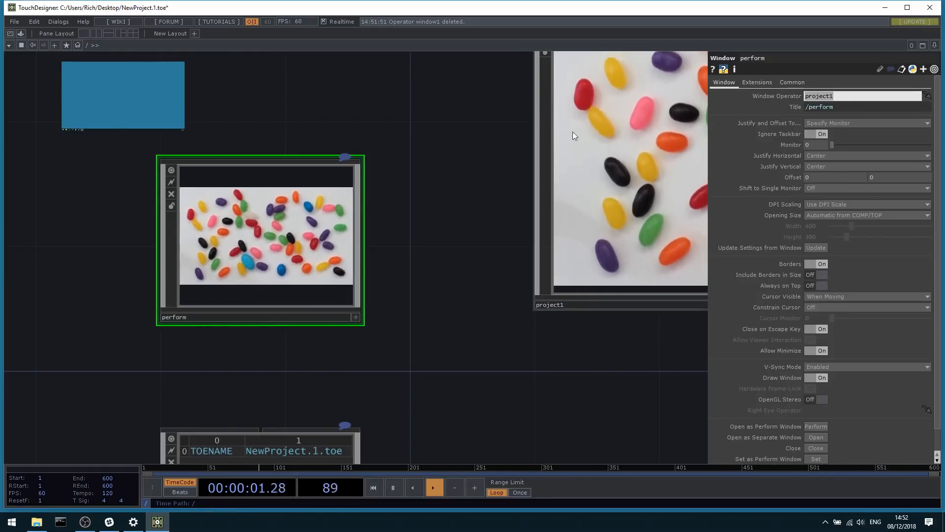
pyautogui.moveTo(504, 162); pyautogui.dragTo(445, 200)
pyautogui.click(563, 221)
pyautogui.click(288, 222)
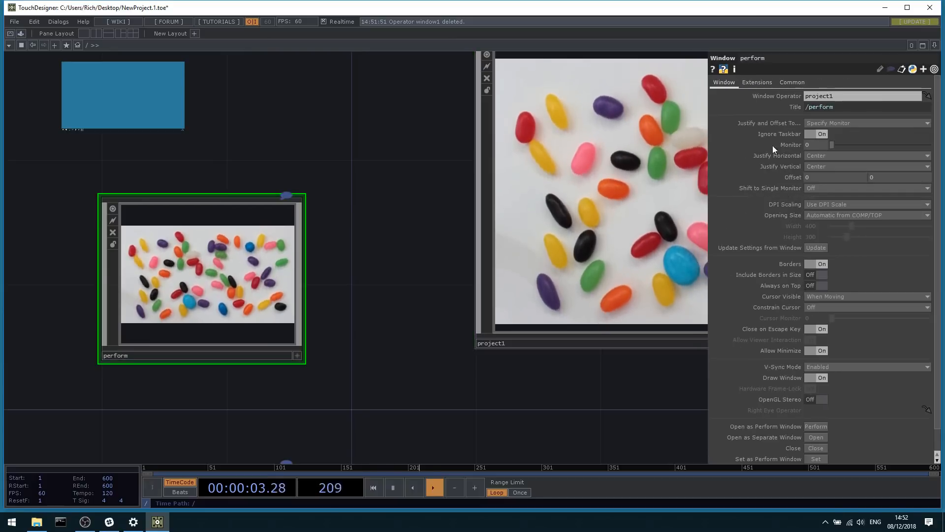
# Clear the perform component's Window Operator and set it back to project1.
pyautogui.click(873, 96)
pyautogui.press('BackSpace')
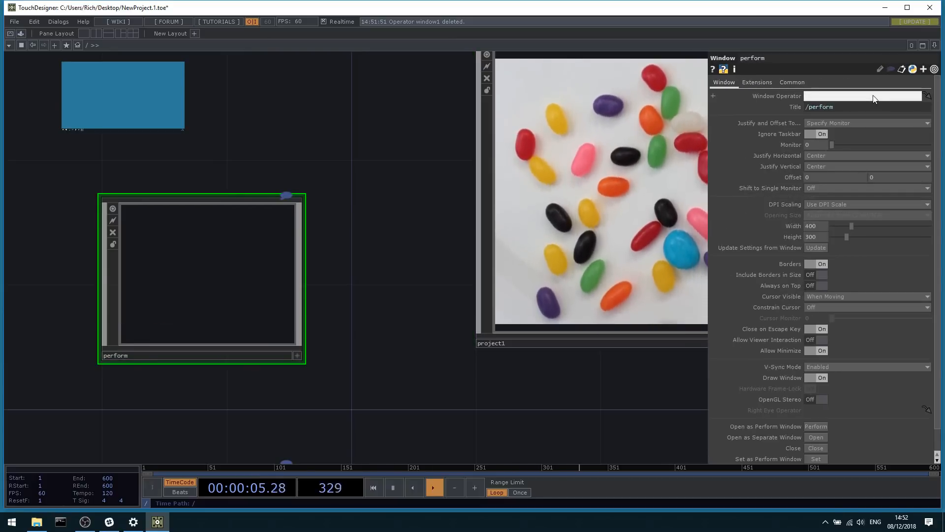
pyautogui.scroll(3, 146, 254)
pyautogui.scroll(-5, 207, 275)
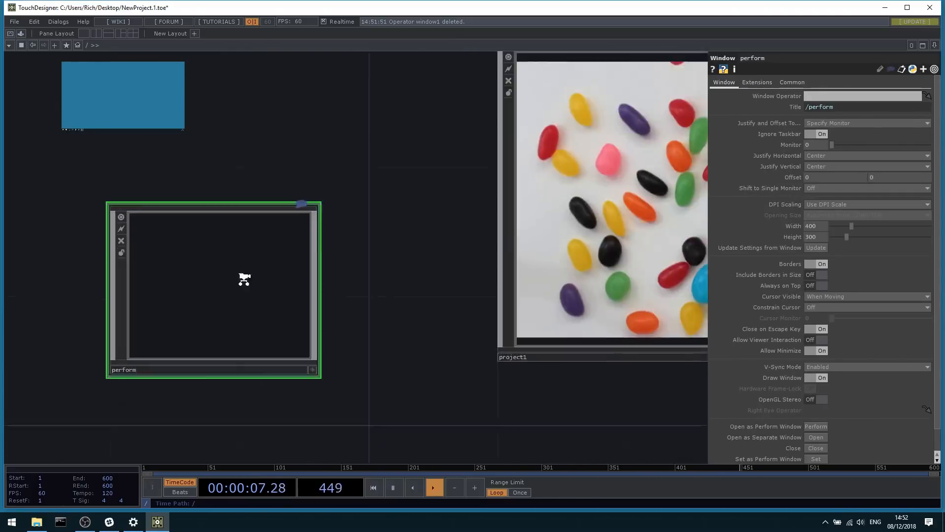
pyautogui.click(837, 98)
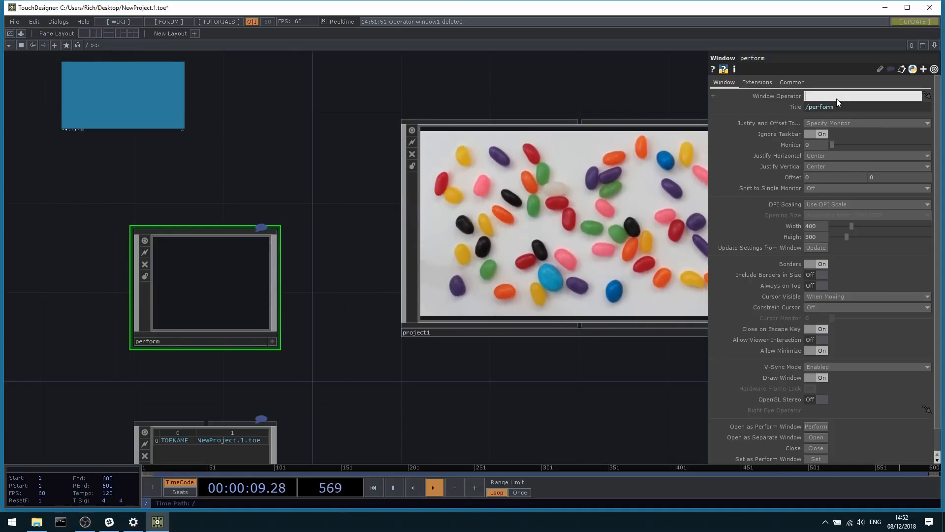
pyautogui.write('project1')
pyautogui.press('Return')
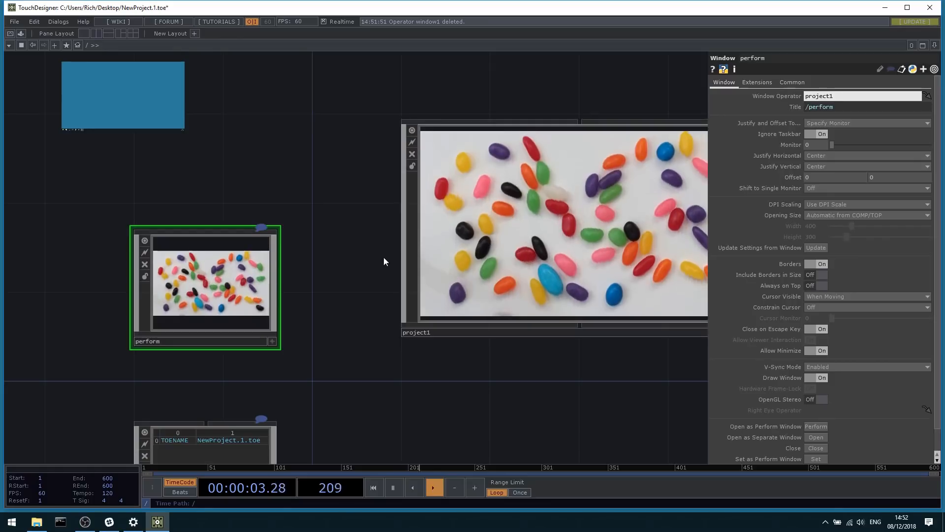
# Examine the perform component's viewer and the Opening Size options of its window.
pyautogui.scroll(3, 288, 196)
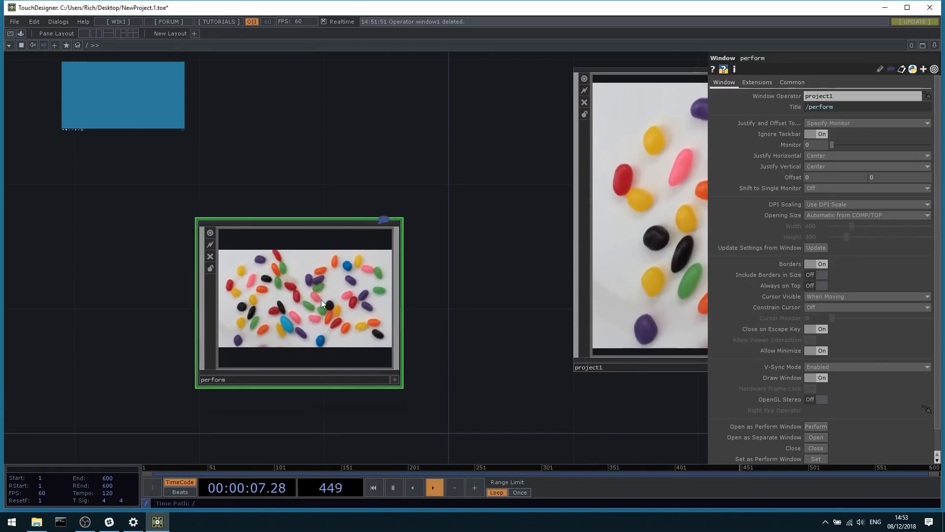
pyautogui.scroll(2, 228, 331)
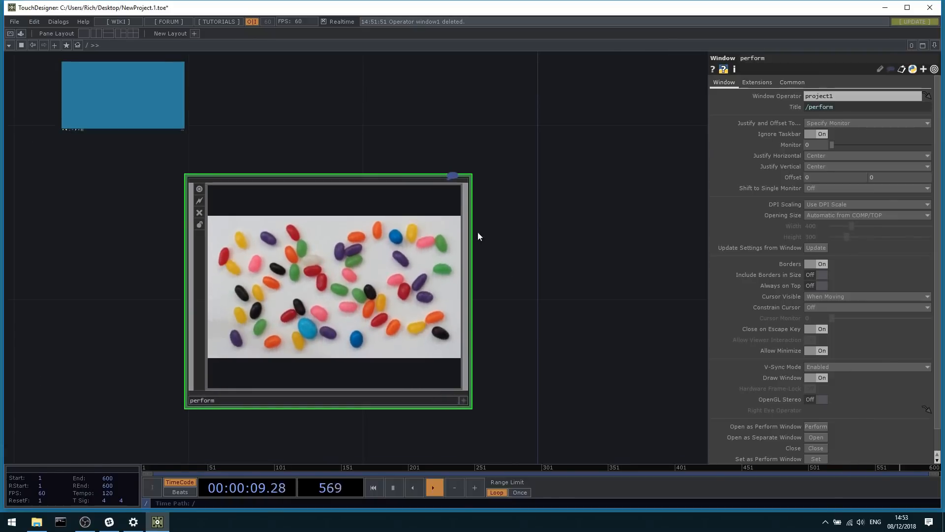
pyautogui.click(830, 216)
pyautogui.moveTo(547, 210); pyautogui.dragTo(461, 236)
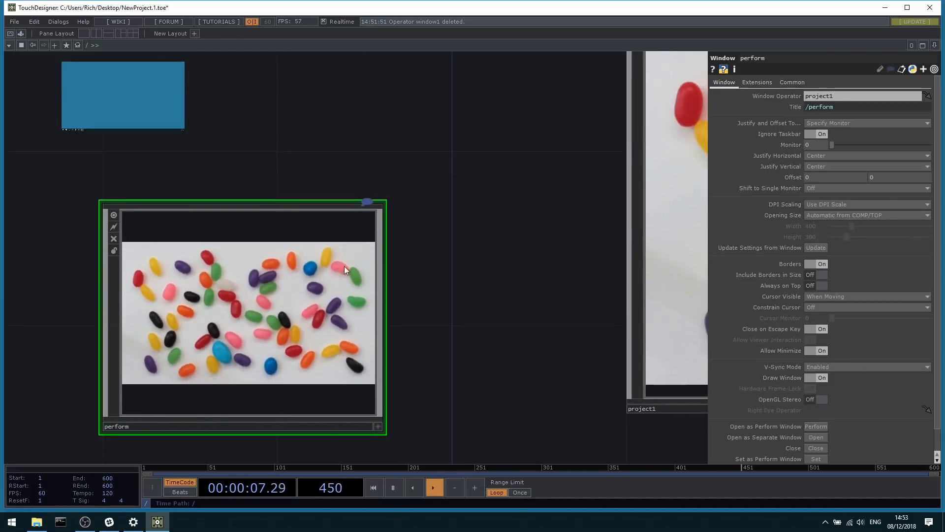
# Select the project1 container and review the width and height in its Layout parameters.
pyautogui.scroll(-3, 323, 277)
pyautogui.click(581, 247)
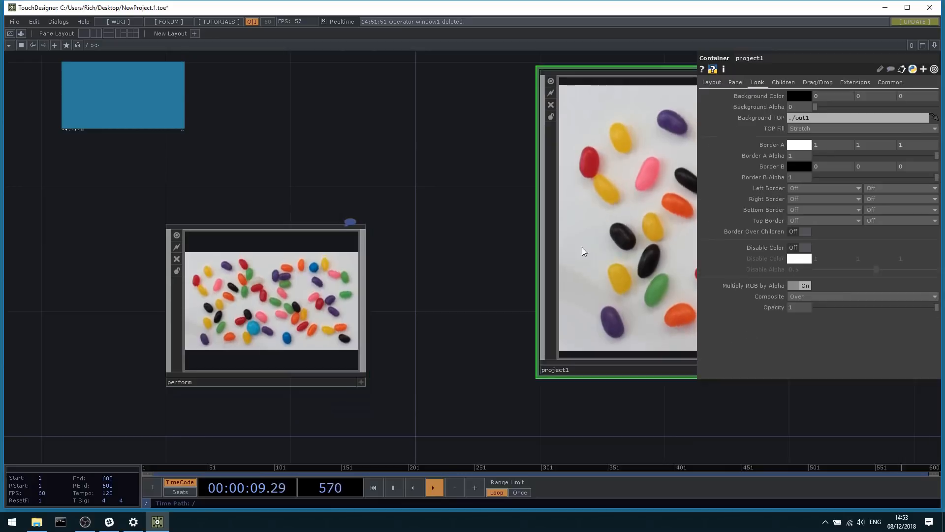
pyautogui.moveTo(654, 236); pyautogui.dragTo(482, 252)
pyautogui.click(713, 83)
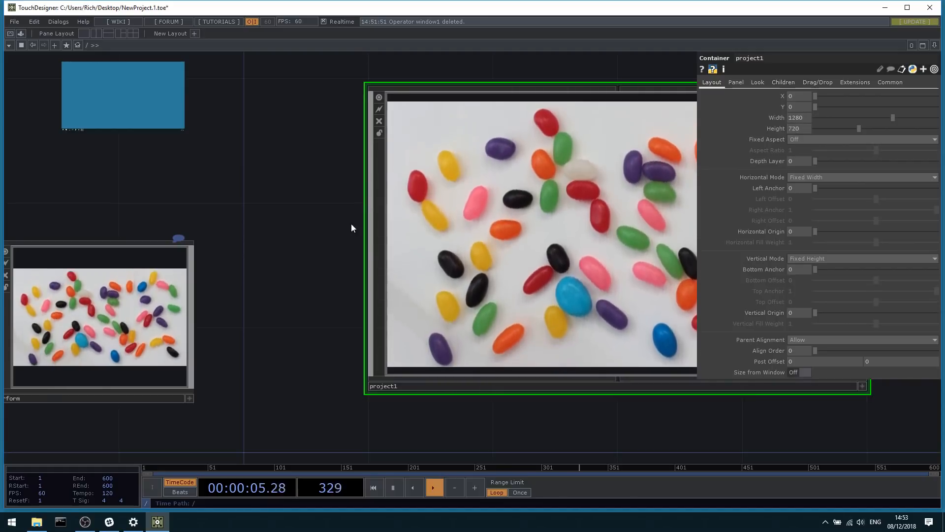
# Open the project in Perform mode to view the output window and return to the network editor.
pyautogui.scroll(-4, 350, 232)
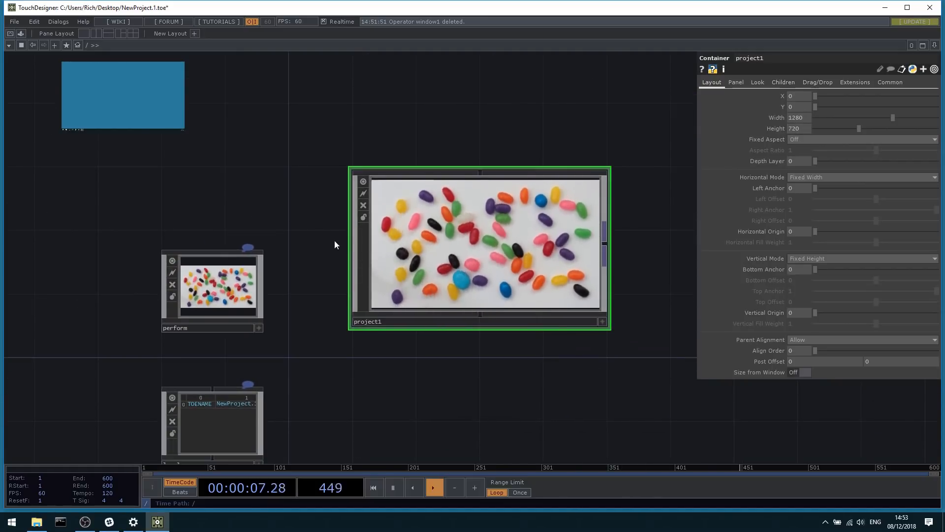
pyautogui.click(9, 34)
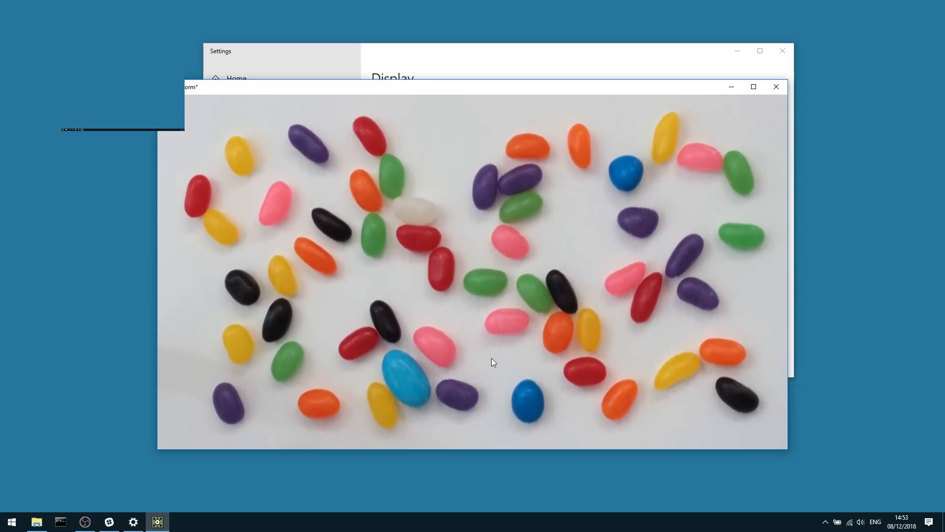
pyautogui.press('Escape')
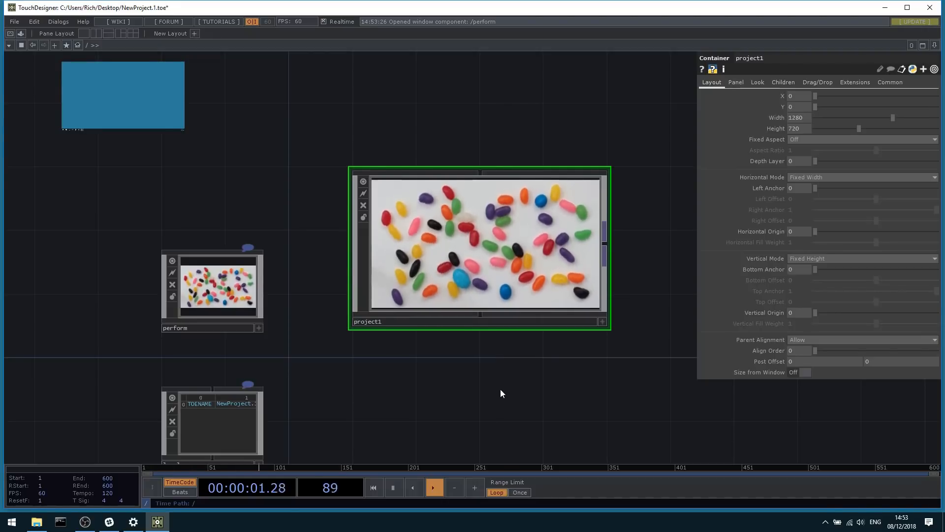
# Enter the project1 network and insert a Fit TOP into the connection between geo1 and out1.
pyautogui.moveTo(500, 389); pyautogui.dragTo(435, 363)
pyautogui.scroll(3, 377, 182)
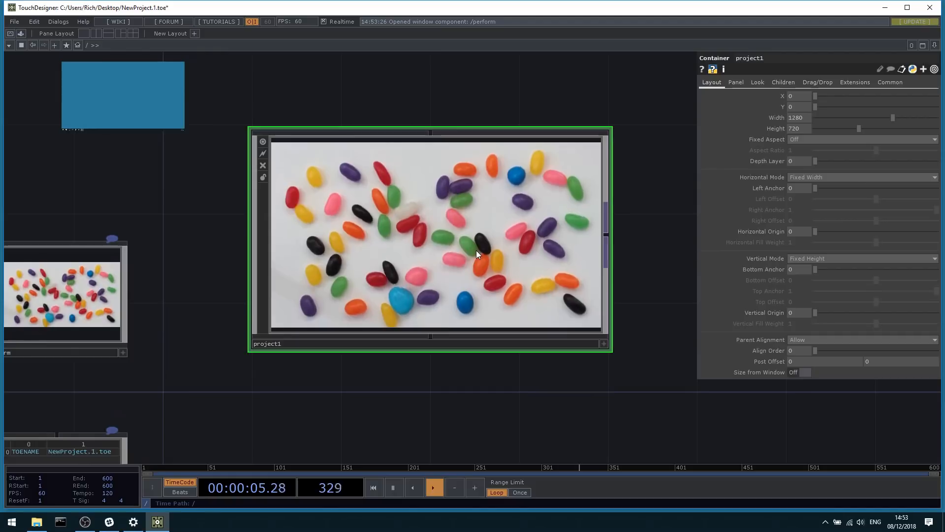
pyautogui.press('i')
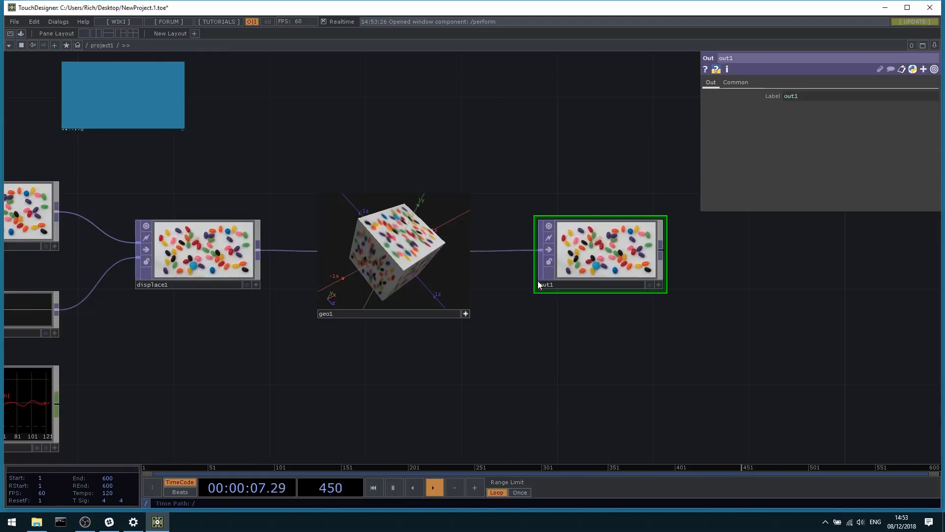
pyautogui.moveTo(538, 280); pyautogui.dragTo(573, 318)
pyautogui.click(182, 368)
pyautogui.moveTo(438, 360); pyautogui.dragTo(594, 357)
pyautogui.click(339, 311)
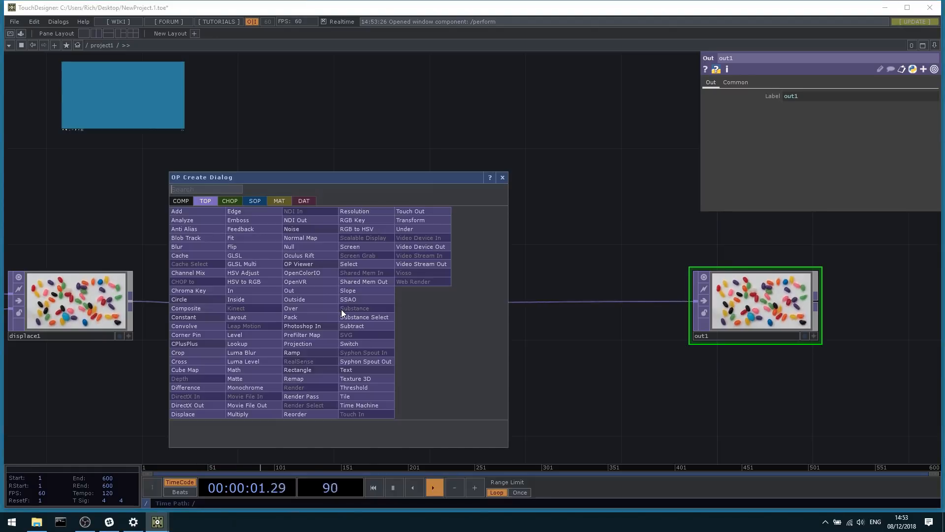
pyautogui.write('fit')
pyautogui.click(267, 239)
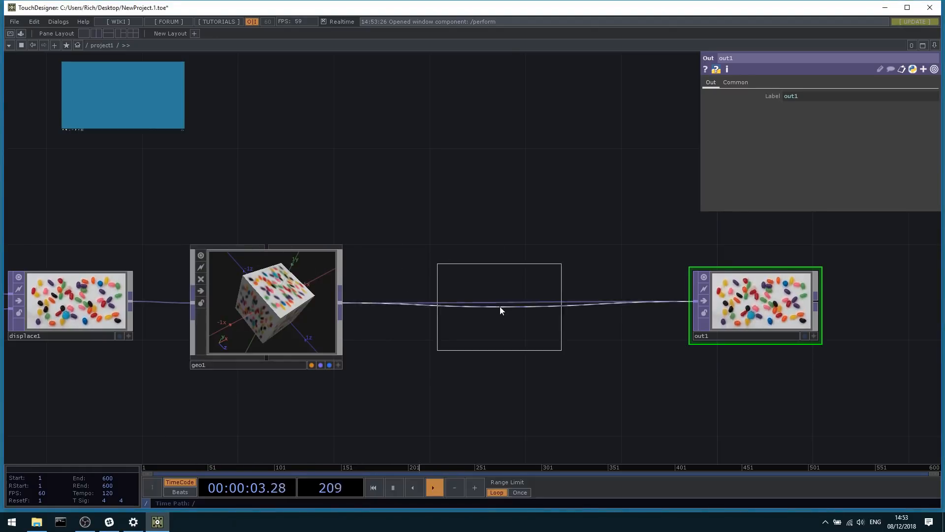
pyautogui.click(492, 290)
# Set the Fit TOP's output resolution to 1920 by 1080 and return to the root network.
pyautogui.click(772, 86)
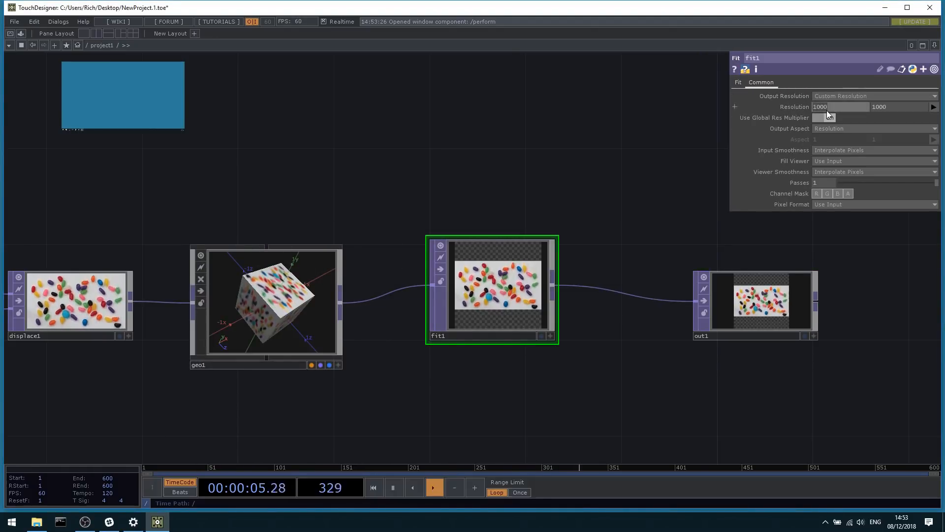
pyautogui.press('Tab')
pyautogui.write('1080')
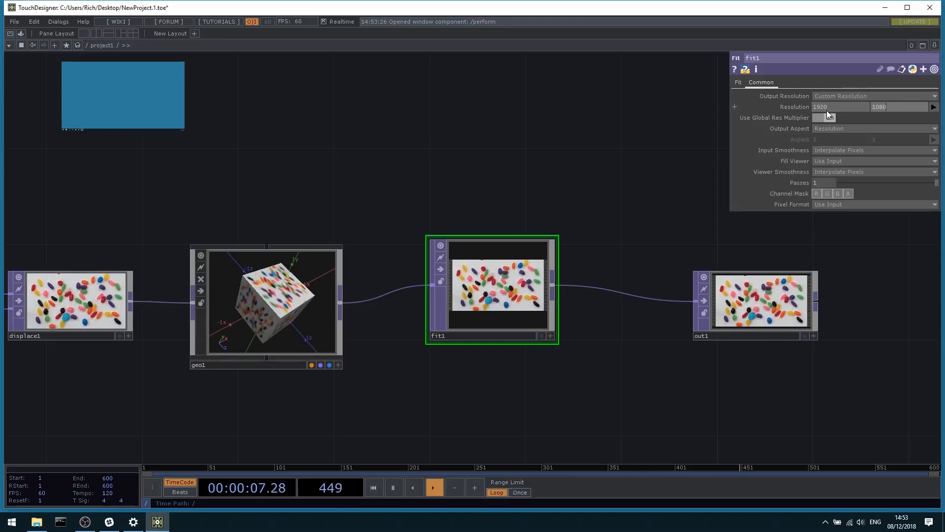
pyautogui.press('Return')
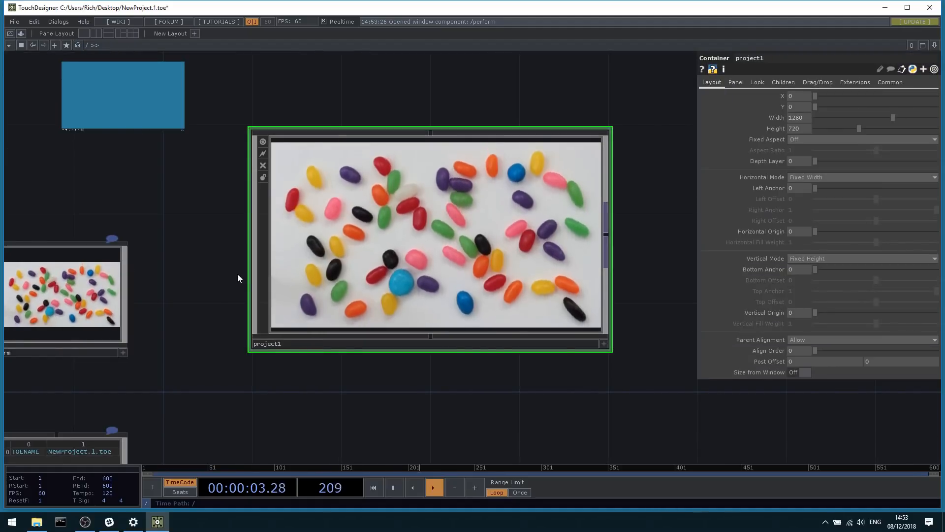
# Check the output window's size in Perform mode with the Fit TOP in place and exit it.
pyautogui.press('F1')
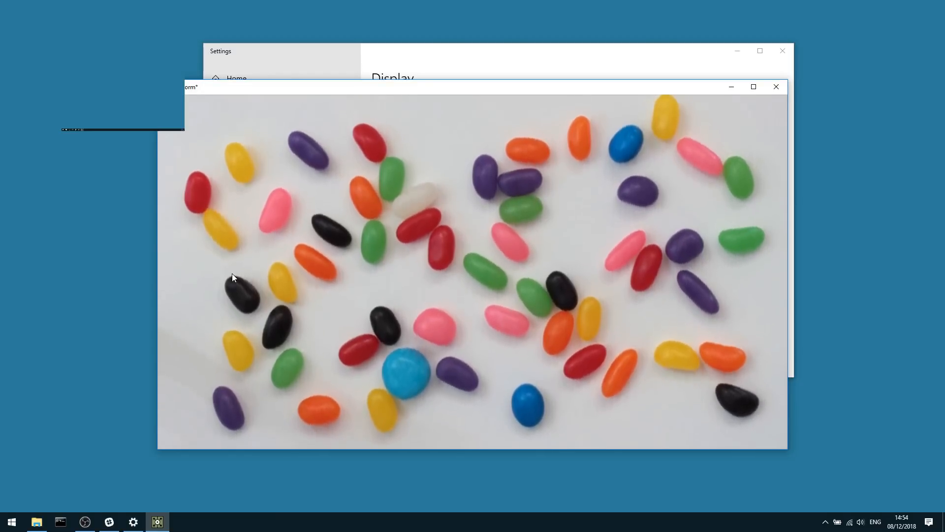
pyautogui.press('Escape')
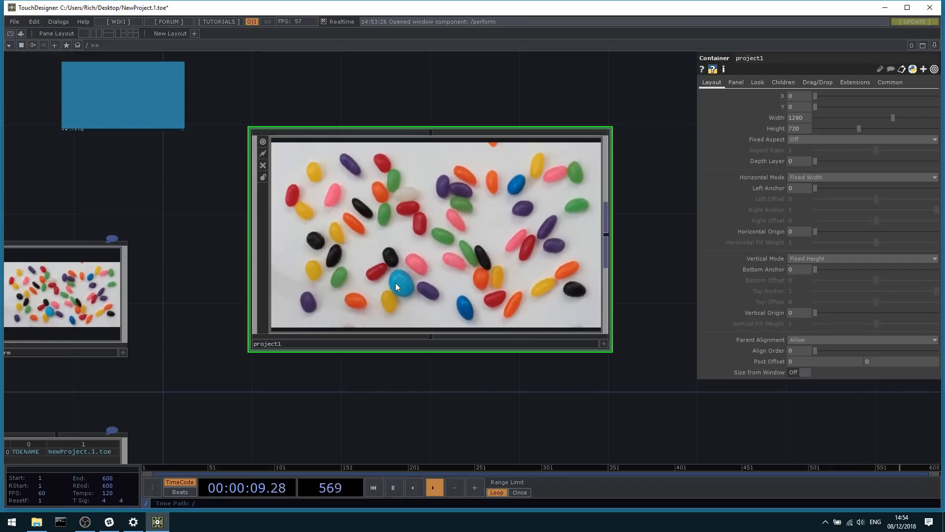
# Check the size in the info of the out1 TOP inside project1 and return to the root network.
pyautogui.doubleClick(566, 182)
pyautogui.click(725, 296)
pyautogui.middleClick(725, 296)
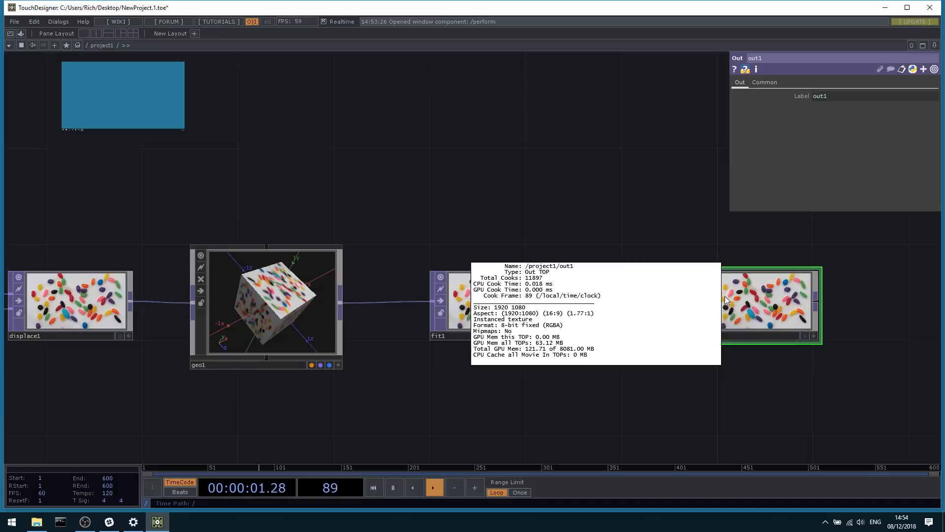
pyautogui.click(86, 45)
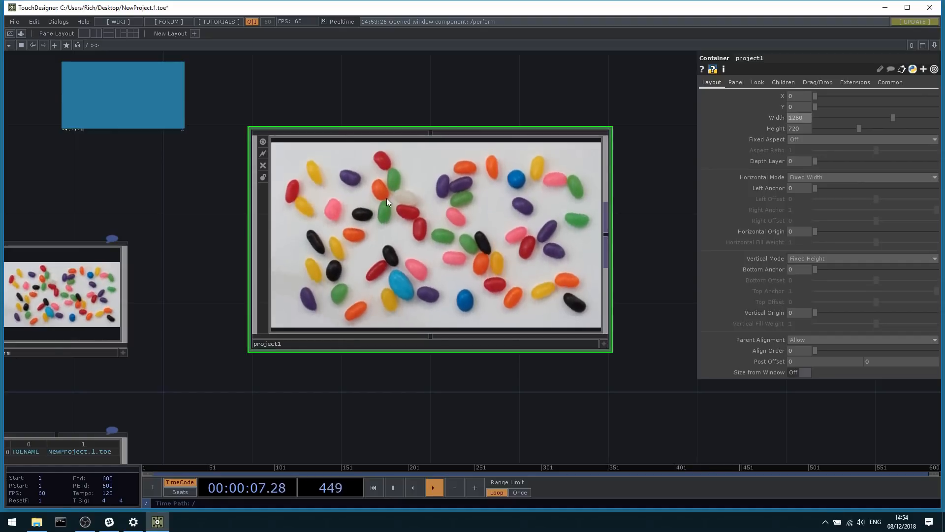
# Set the perform component's Window Operator to project1/out1.
pyautogui.scroll(-3, 386, 198)
pyautogui.scroll(3, 172, 273)
pyautogui.click(173, 273)
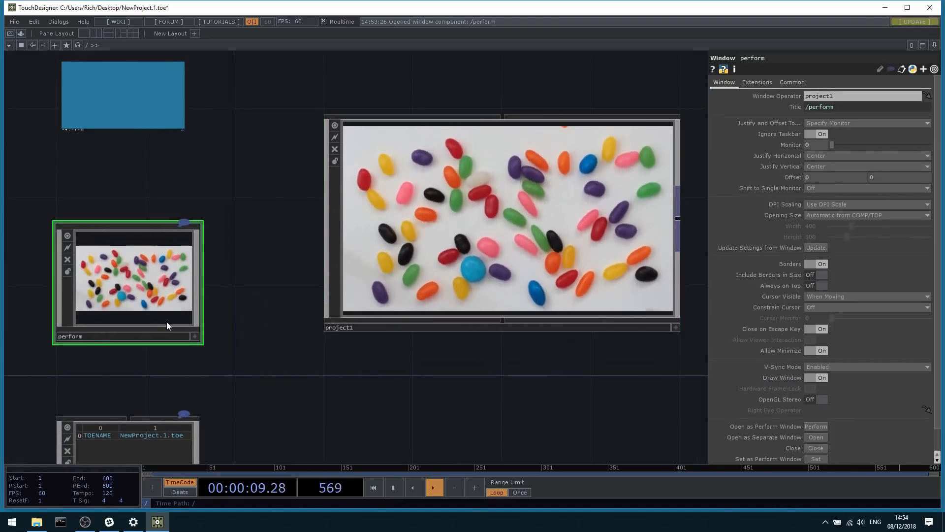
pyautogui.write('/out1')
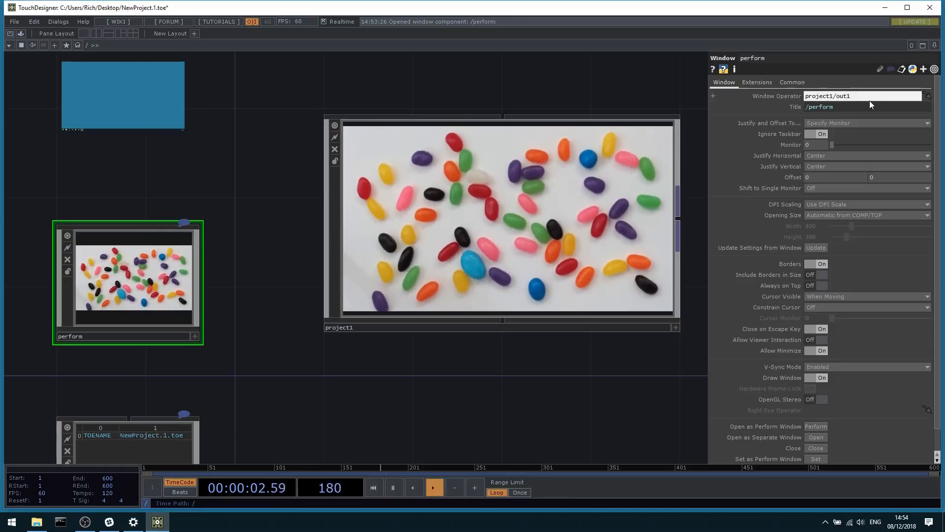
pyautogui.press('Return')
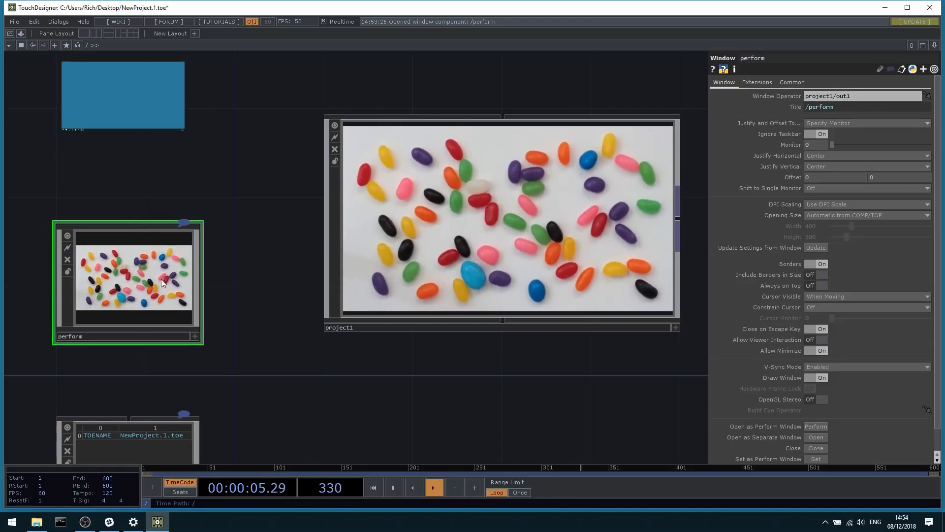
# Preview the output window in Perform mode, exit it and turn off Borders for the perform component.
pyautogui.click(10, 36)
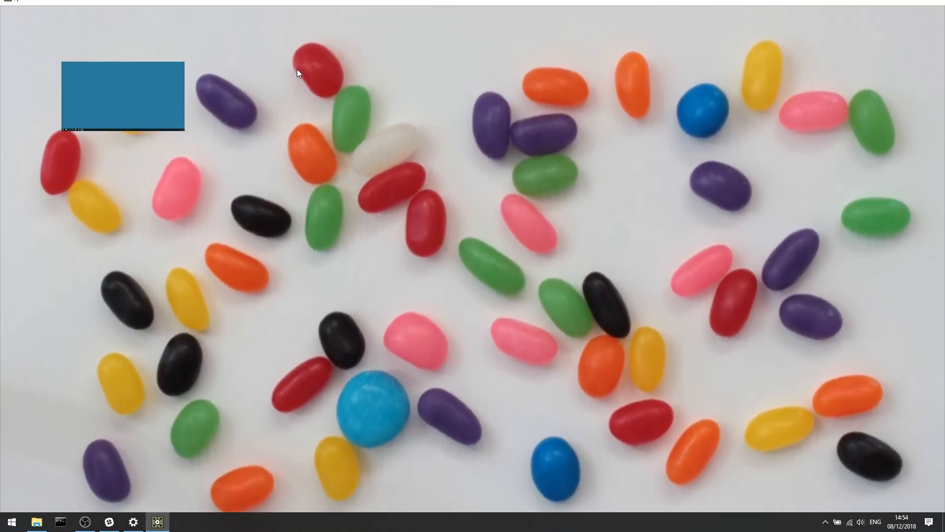
pyautogui.press('Escape')
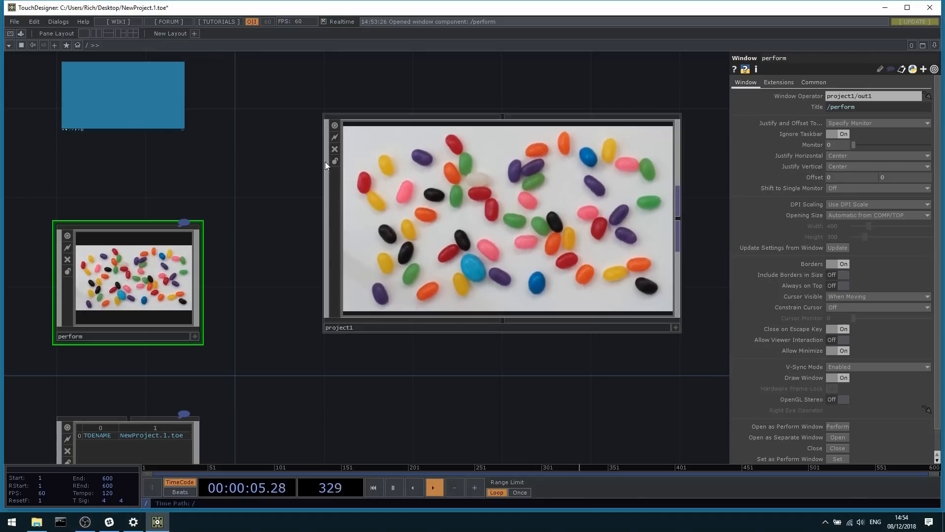
pyautogui.click(836, 264)
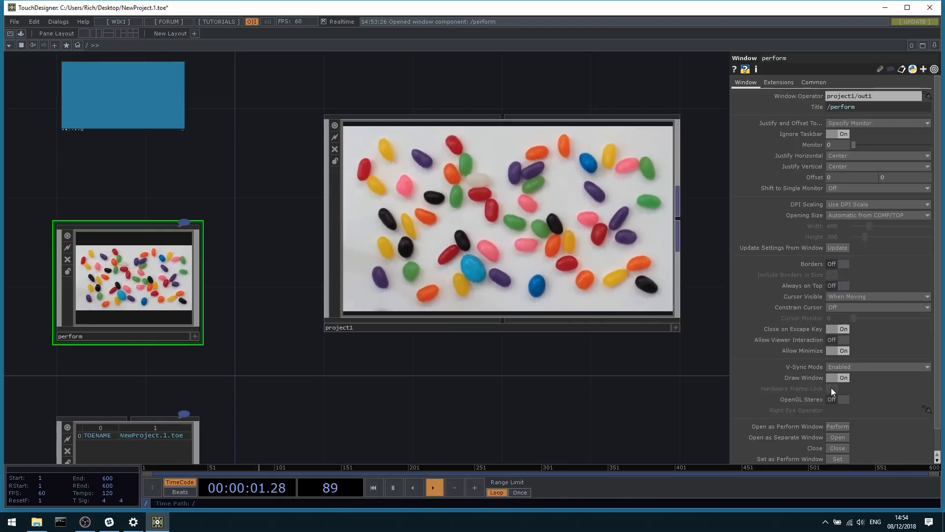
# Turn on Always on Top for the perform component, preview the output in Perform mode and exit it.
pyautogui.click(839, 287)
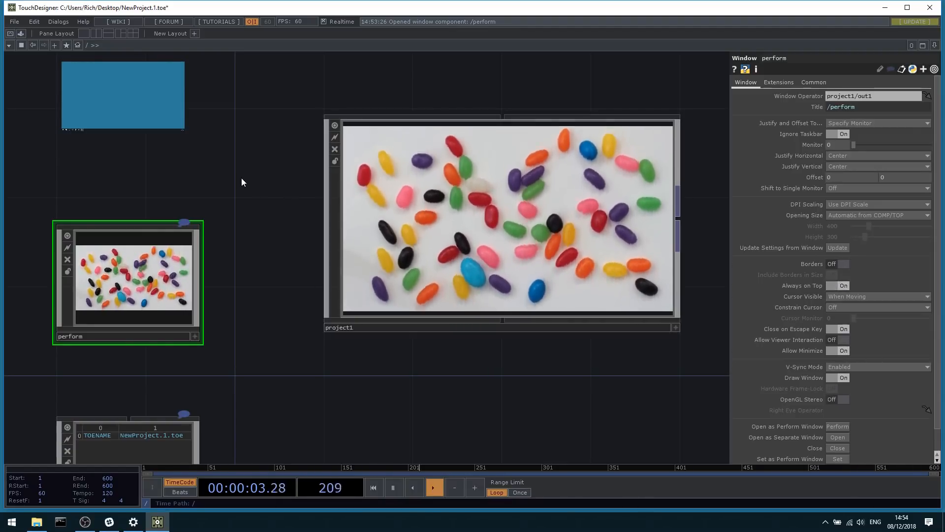
pyautogui.press('F1')
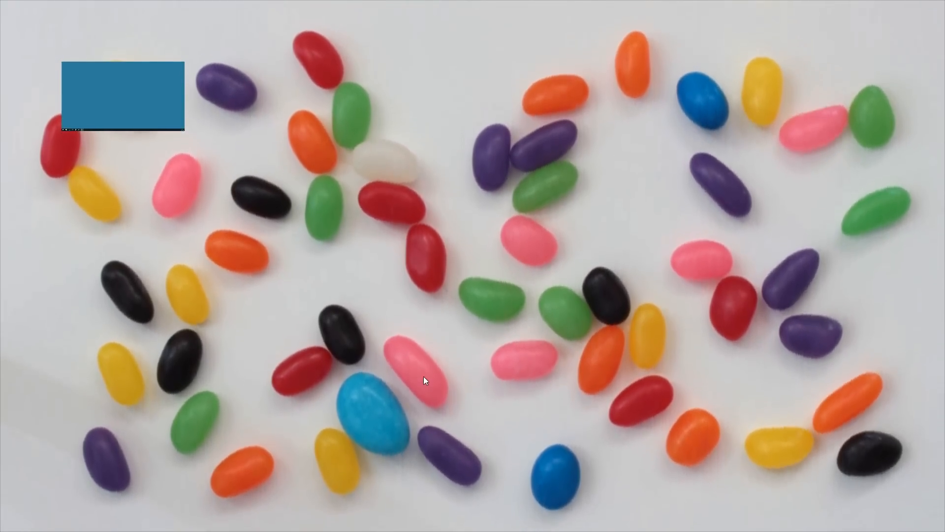
pyautogui.press('Escape')
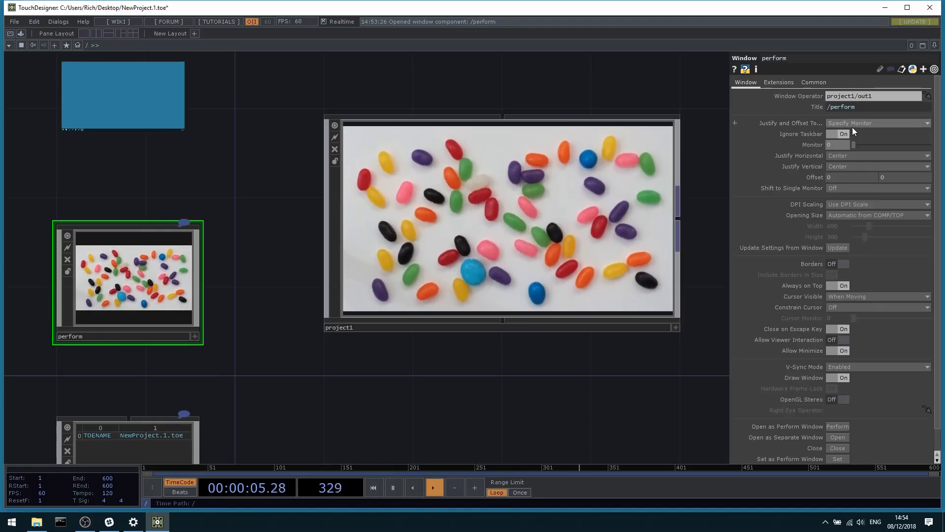
# Set the perform component's Monitor to 1, check the output in Perform mode and exit it.
pyautogui.moveTo(855, 145); pyautogui.dragTo(863, 147)
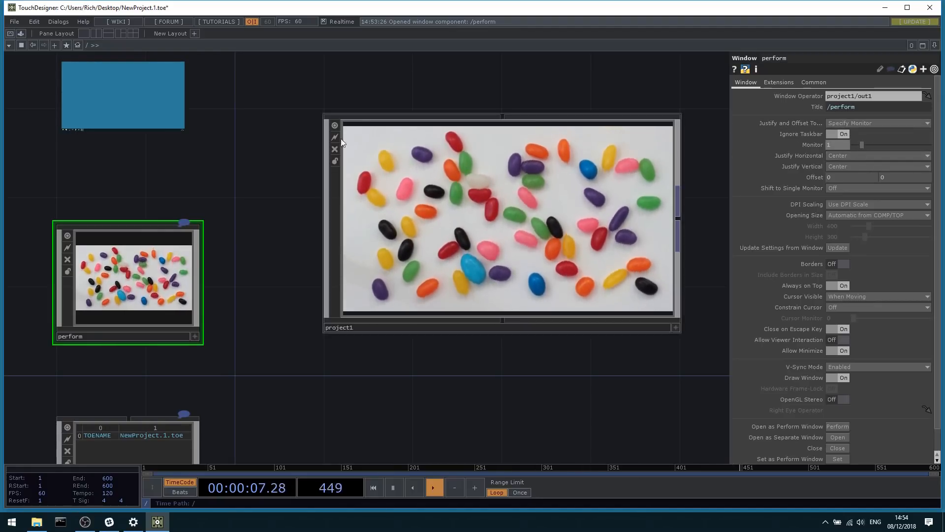
pyautogui.click(10, 34)
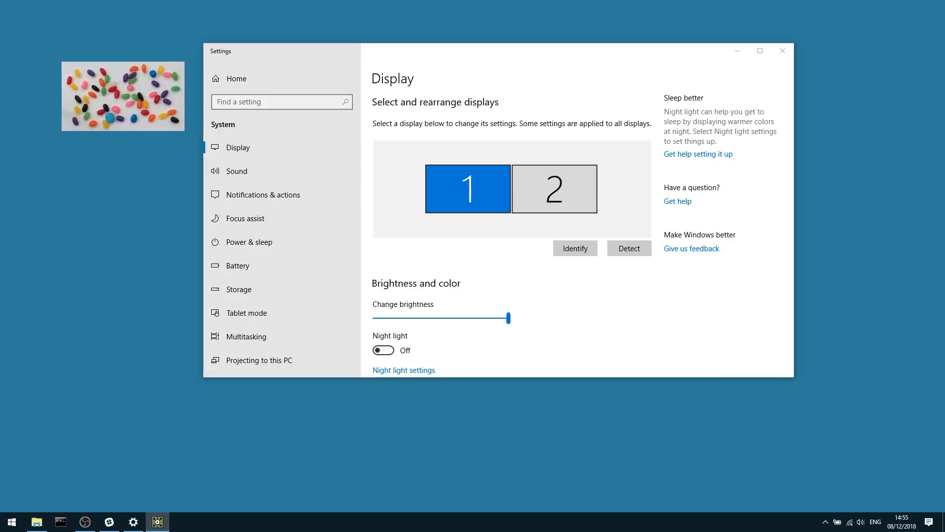
pyautogui.press('Escape')
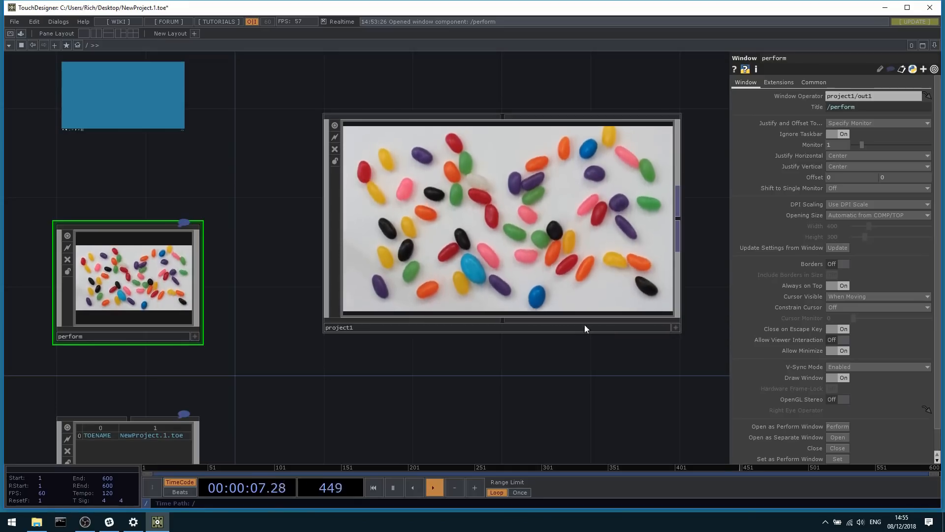
# Examine the perform component's window-opening options in the root network and look at the output chain inside project1.
pyautogui.scroll(4, 259, 277)
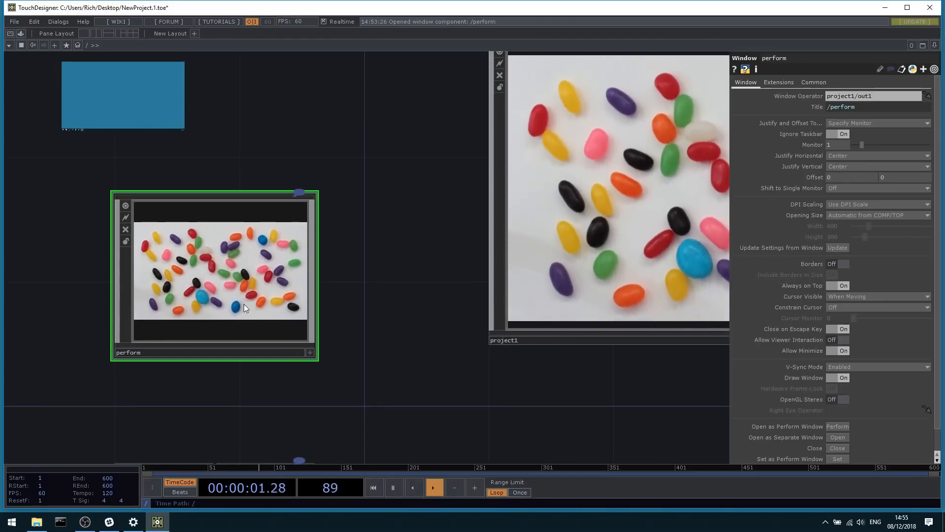
pyautogui.scroll(-2, 804, 326)
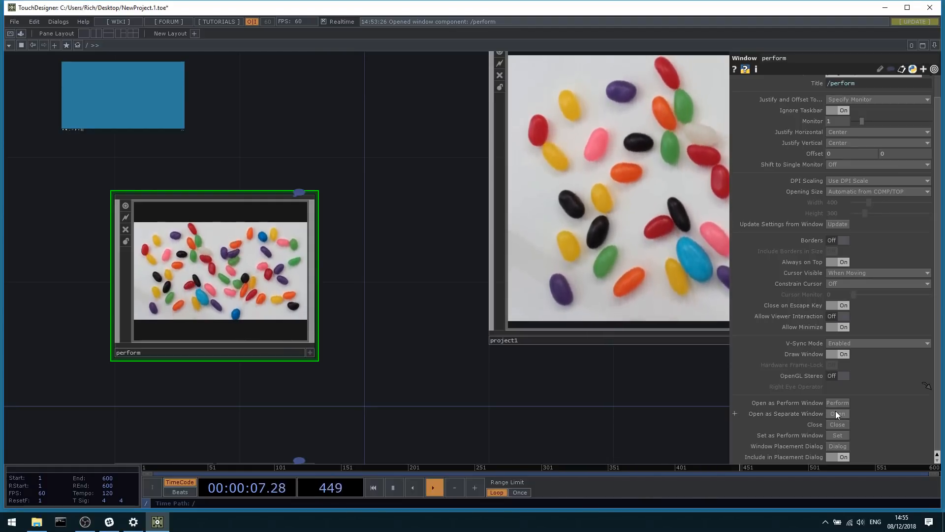
pyautogui.moveTo(537, 383); pyautogui.dragTo(305, 369)
pyautogui.scroll(-4, 344, 309)
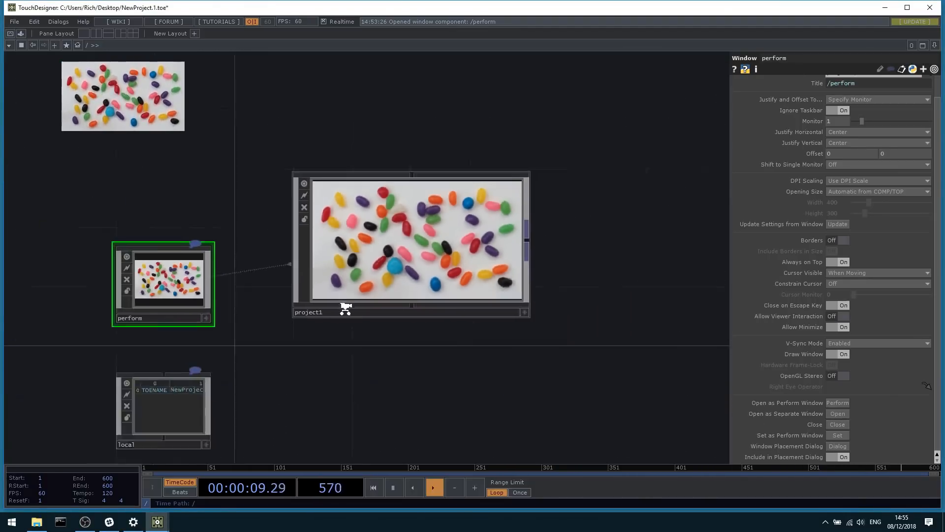
pyautogui.scroll(5, 413, 282)
pyautogui.moveTo(371, 244); pyautogui.dragTo(516, 295)
pyautogui.moveTo(507, 401); pyautogui.dragTo(162, 347)
pyautogui.moveTo(504, 296); pyautogui.dragTo(672, 295)
pyautogui.click(352, 295)
pyautogui.click(264, 311)
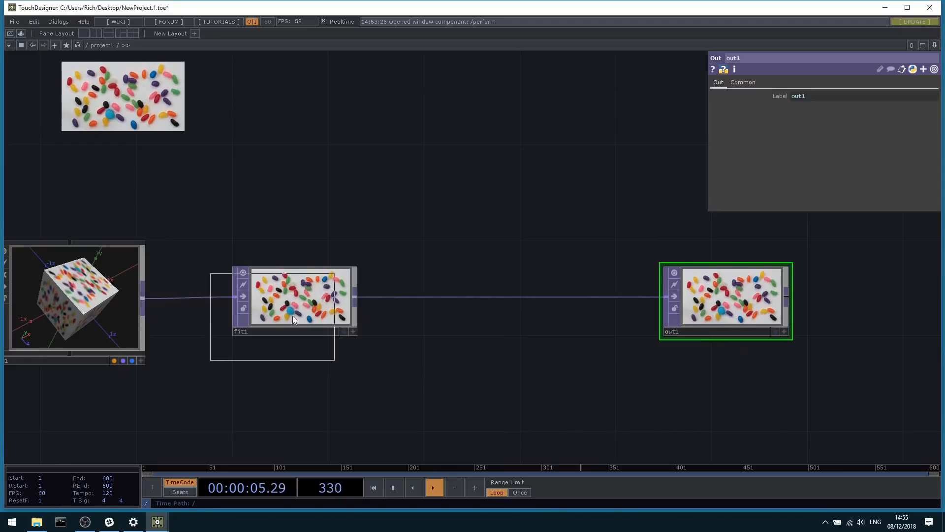
# Undo the stray node creation, try a Level TOP between fit1 and out1 and delete it.
pyautogui.click(401, 308)
pyautogui.hotkey('ctrl', 'z')
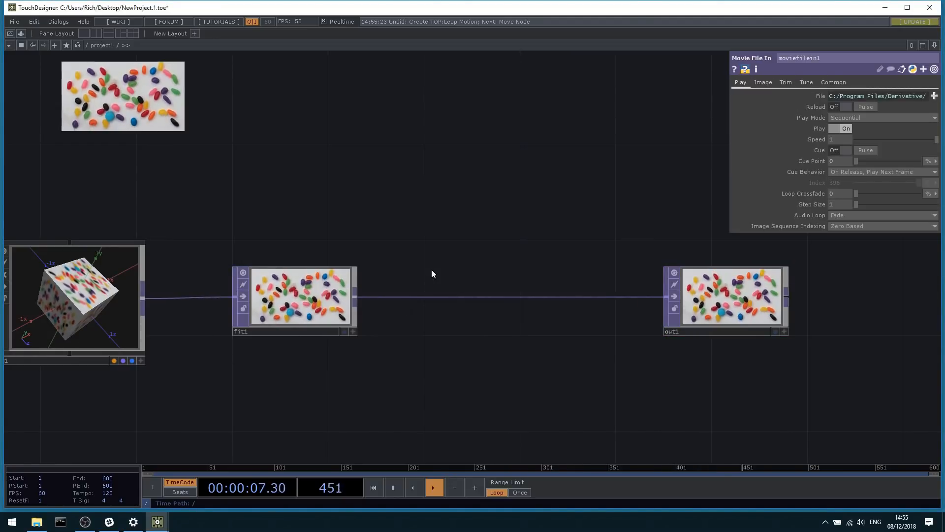
pyautogui.click(359, 300)
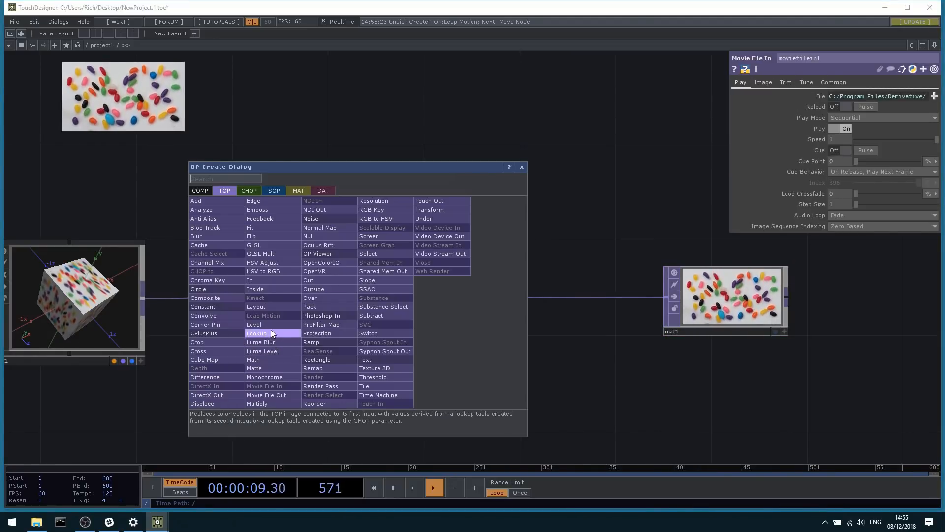
pyautogui.click(271, 330)
pyautogui.click(502, 293)
pyautogui.moveTo(847, 116); pyautogui.dragTo(827, 119)
pyautogui.press('Delete')
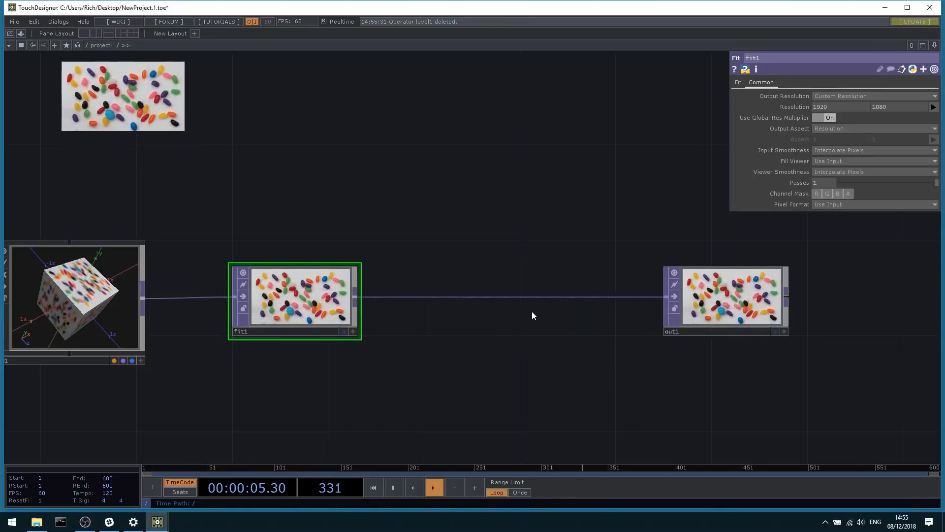
# Review the perform component and its link to project1 in the root network, and return to the output chain inside project1.
pyautogui.scroll(-3, 495, 282)
pyautogui.press('u')
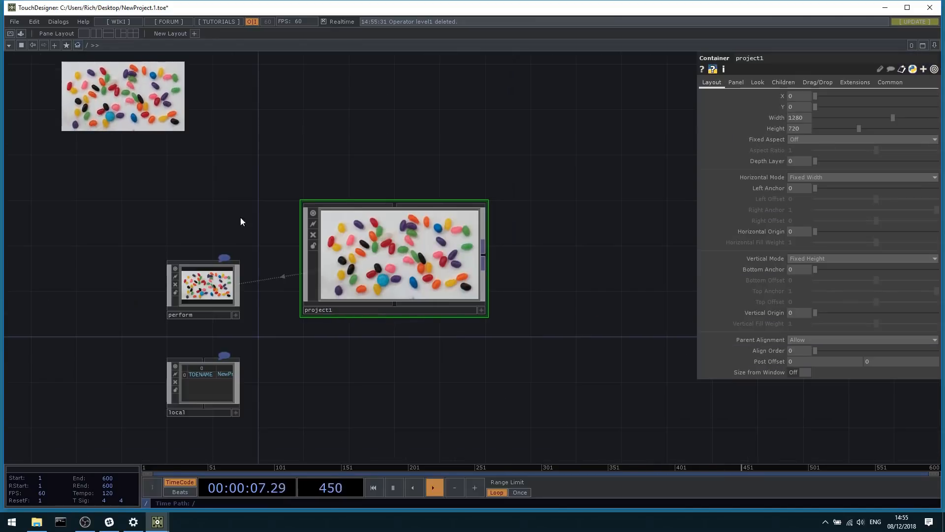
pyautogui.click(214, 278)
pyautogui.scroll(5, 213, 278)
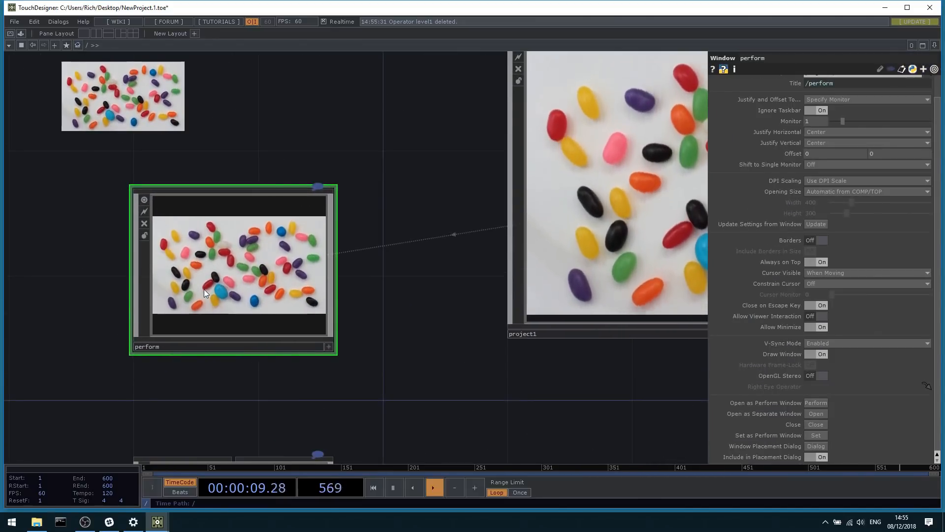
pyautogui.scroll(-3, 204, 289)
pyautogui.doubleClick(481, 244)
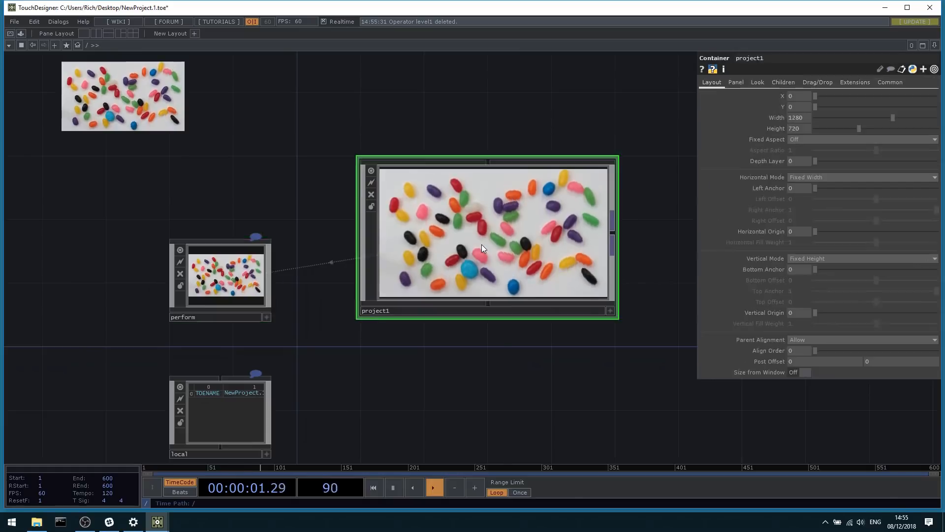
pyautogui.moveTo(559, 329); pyautogui.dragTo(537, 349)
pyautogui.scroll(3, 382, 309)
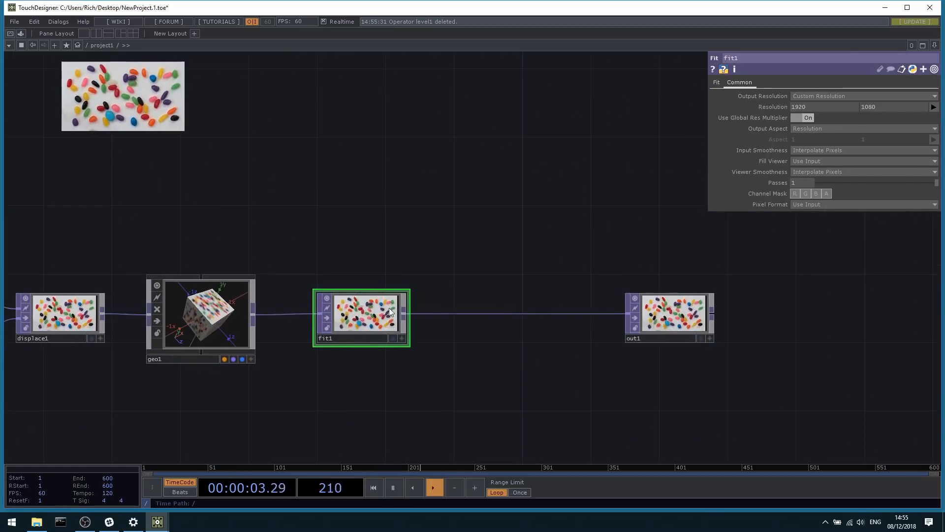
pyautogui.moveTo(509, 257); pyautogui.dragTo(408, 284)
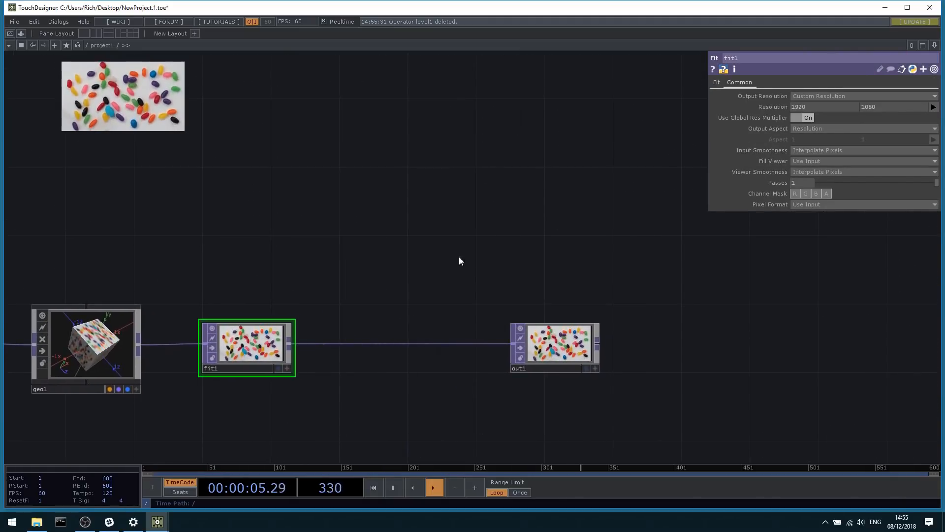
# Add a Window COMP to project1, in the empty area above out1.
pyautogui.press('Tab')
pyautogui.click(332, 110)
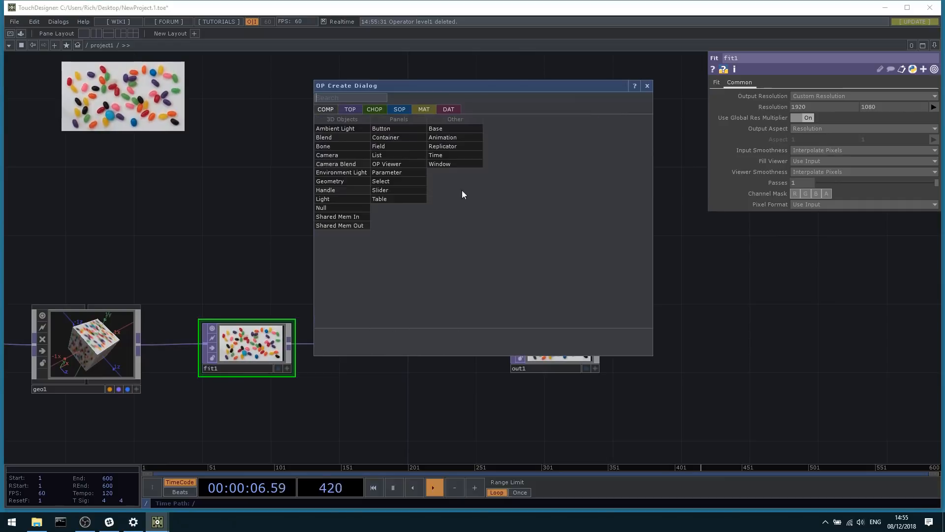
pyautogui.click(448, 166)
pyautogui.moveTo(512, 162); pyautogui.dragTo(615, 176)
# Add a Movie File In TOP above fit1, leaving space between it and the new Window COMP.
pyautogui.press('Tab')
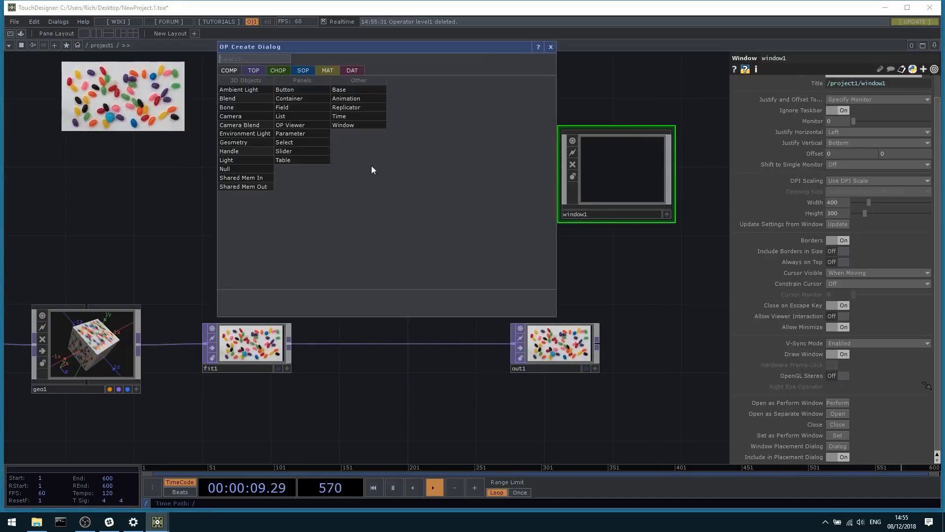
pyautogui.click(254, 70)
pyautogui.write('mo')
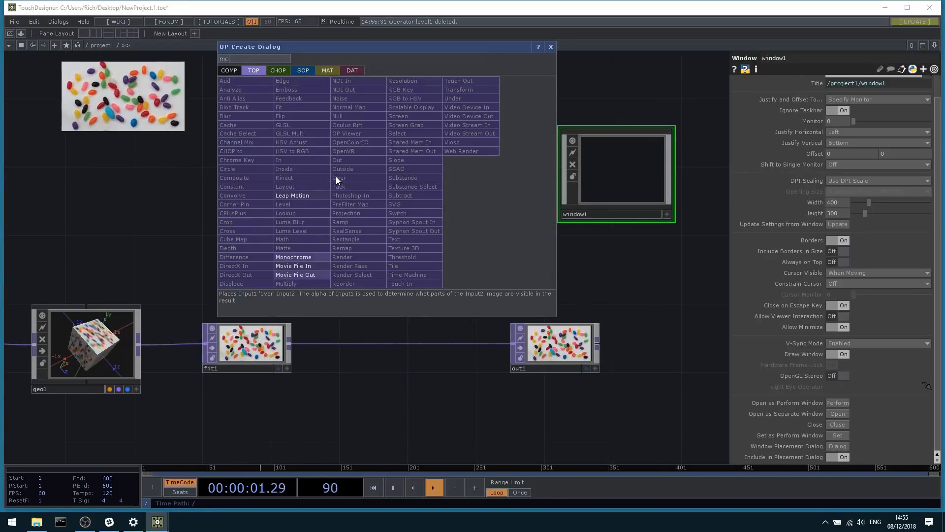
pyautogui.click(294, 266)
pyautogui.click(293, 153)
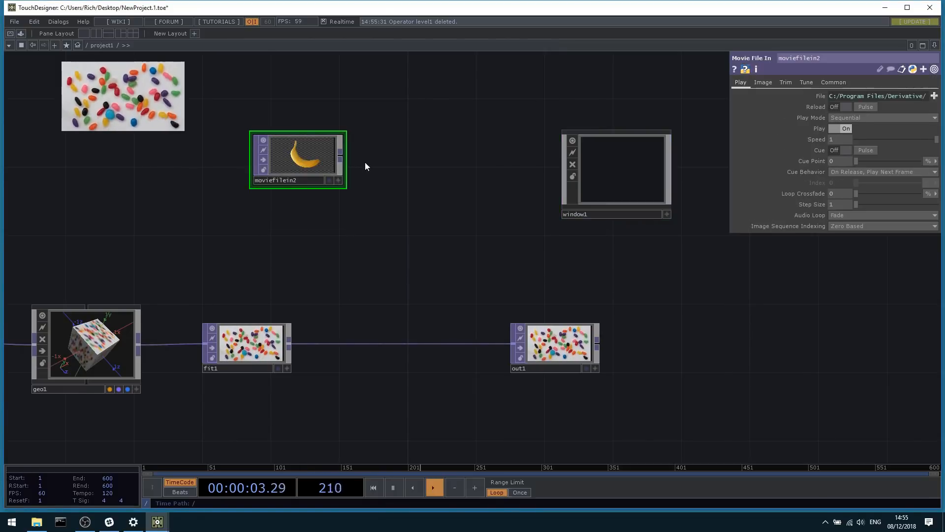
pyautogui.moveTo(297, 159); pyautogui.dragTo(246, 158)
# Append a Fit TOP to the output of the new Movie File In TOP.
pyautogui.rightClick(290, 155)
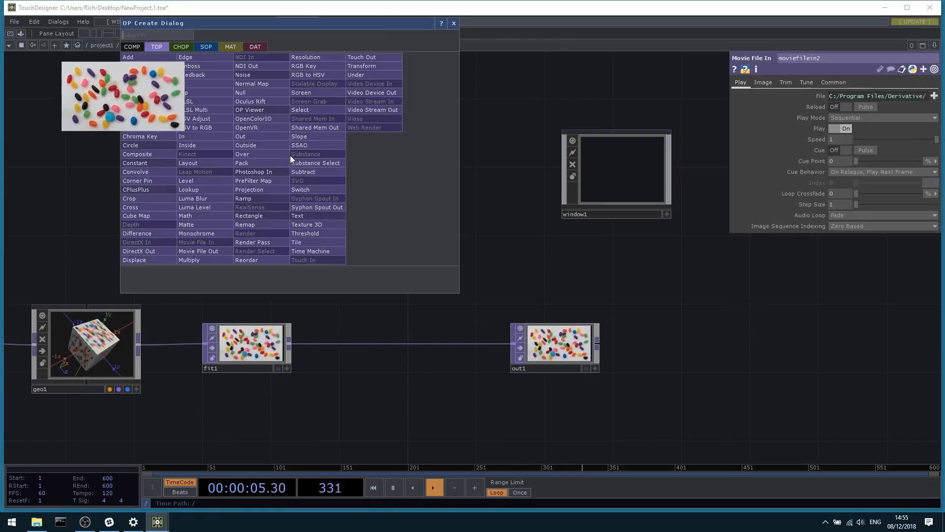
pyautogui.write('fl')
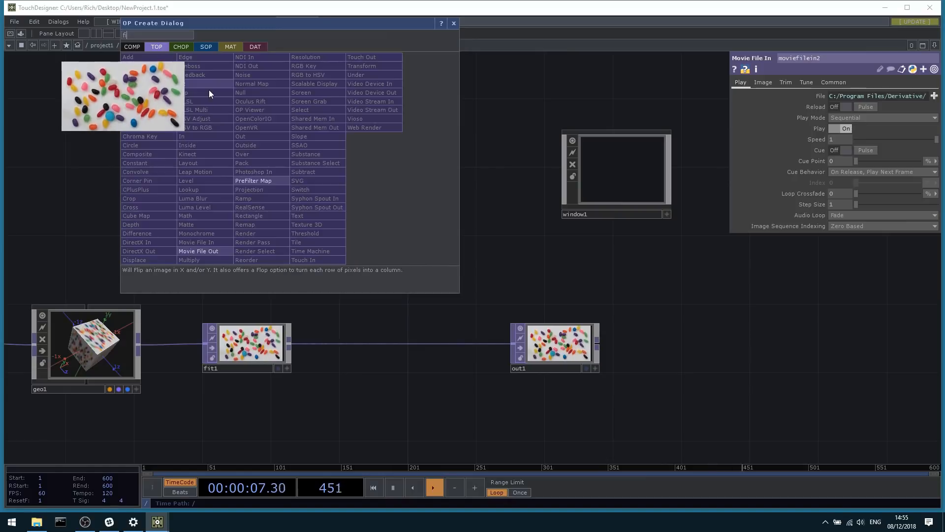
pyautogui.click(209, 91)
pyautogui.click(383, 170)
# Set the new Fit TOP's resolution to 1920 by 1080.
pyautogui.click(768, 83)
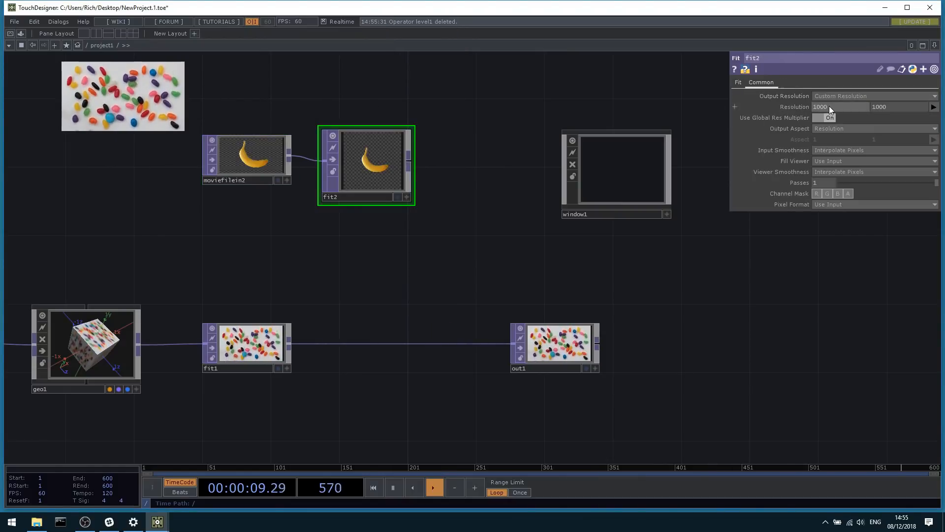
pyautogui.click(829, 105)
pyautogui.write('1920')
pyautogui.press('Tab')
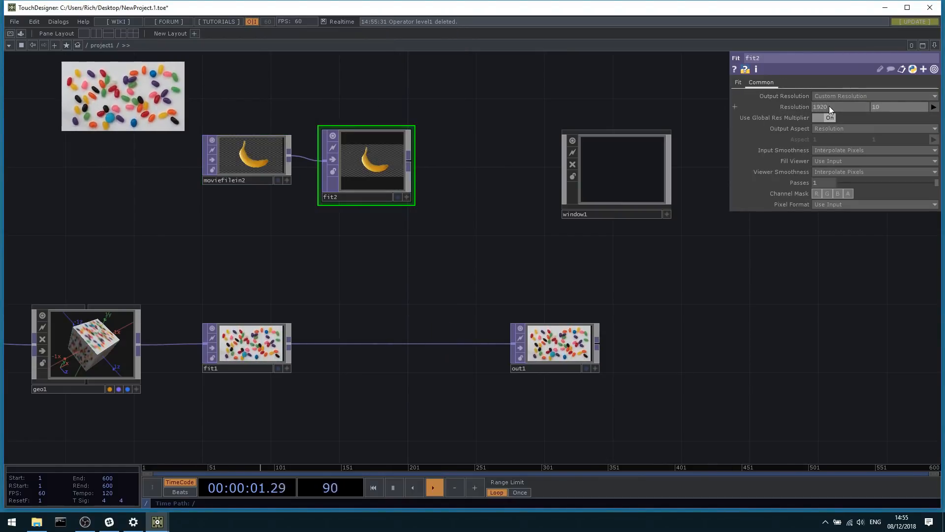
pyautogui.write('1080')
pyautogui.press('Return')
# Line up the new Fit TOP with moviefilein2 and assign it as window1's Window Operator.
pyautogui.click(409, 128)
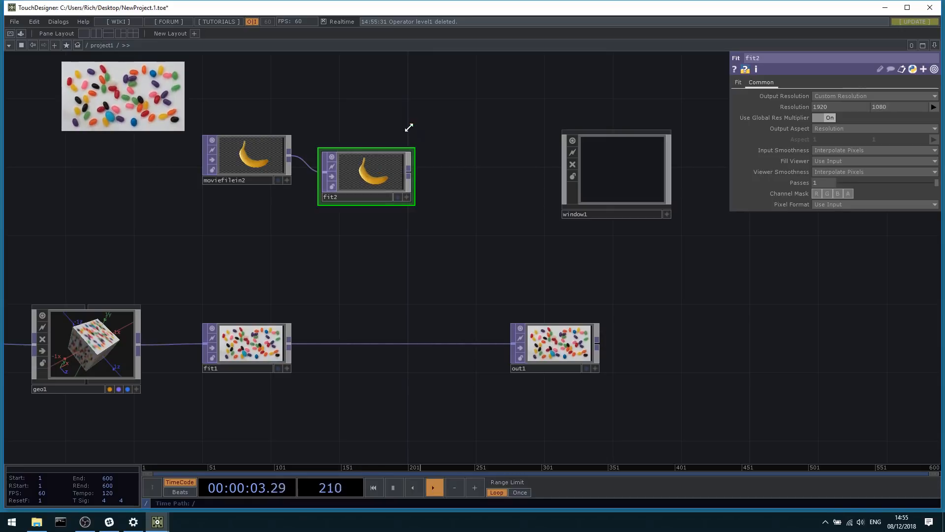
pyautogui.moveTo(377, 163); pyautogui.dragTo(597, 172)
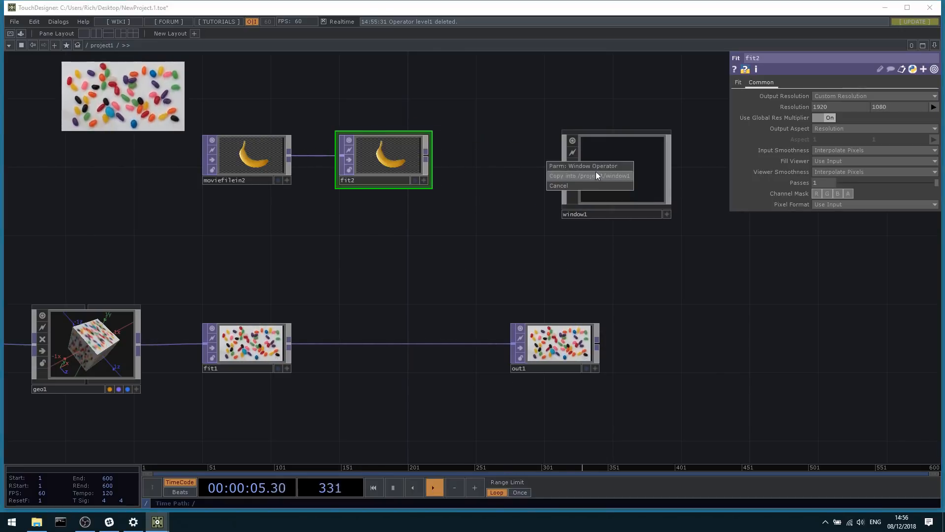
pyautogui.click(606, 176)
# Try Fill as window1's Opening Size, set it back to Automatic from COMP/TOP and turn Borders off.
pyautogui.click(613, 178)
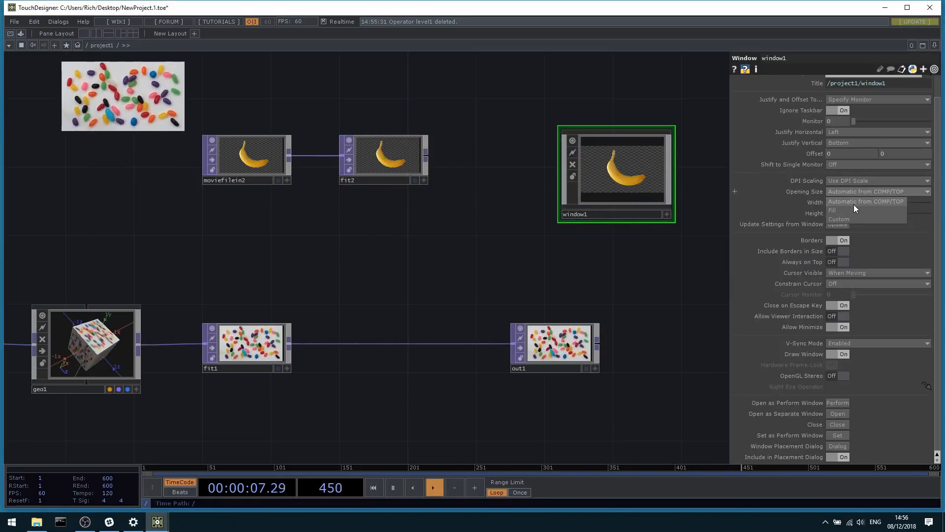
pyautogui.click(853, 209)
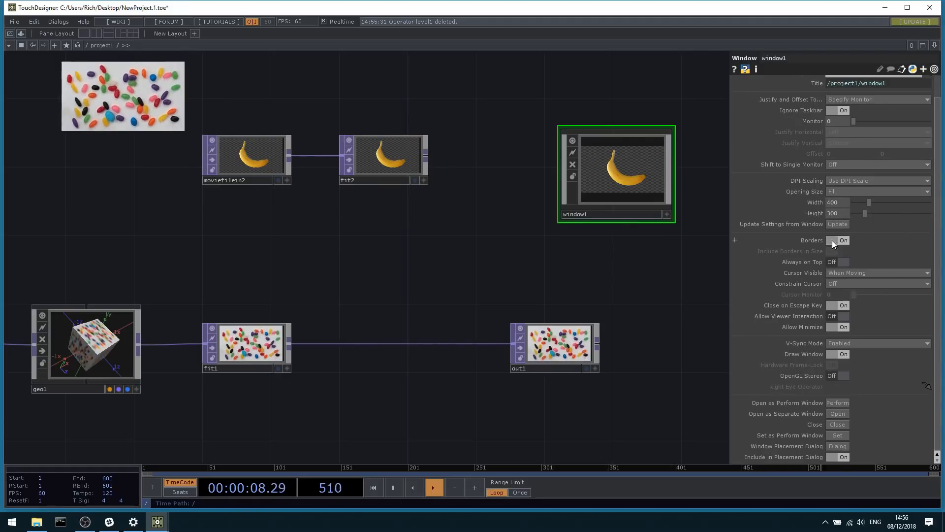
pyautogui.click(840, 188)
pyautogui.click(842, 203)
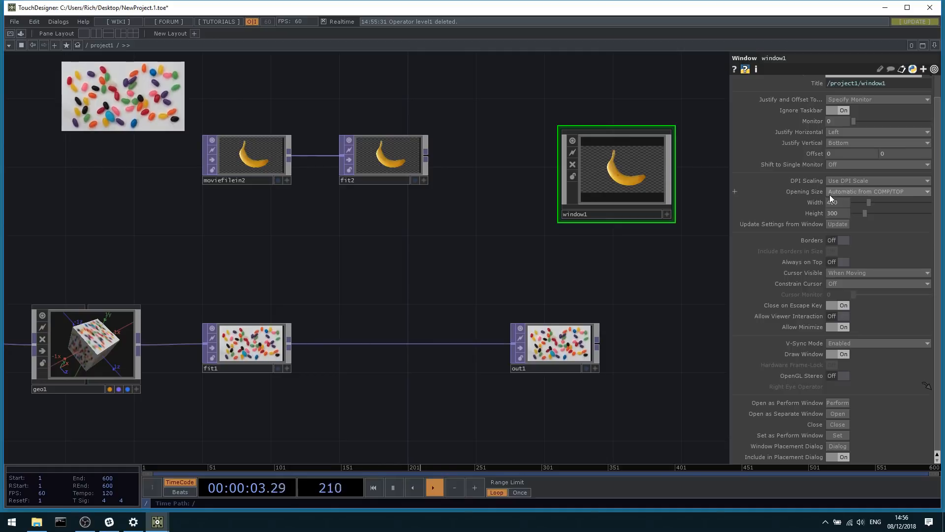
# Delete the Fit TOP after moviefilein2 and assign moviefilein2 directly as window1's Window Operator.
pyautogui.click(393, 154)
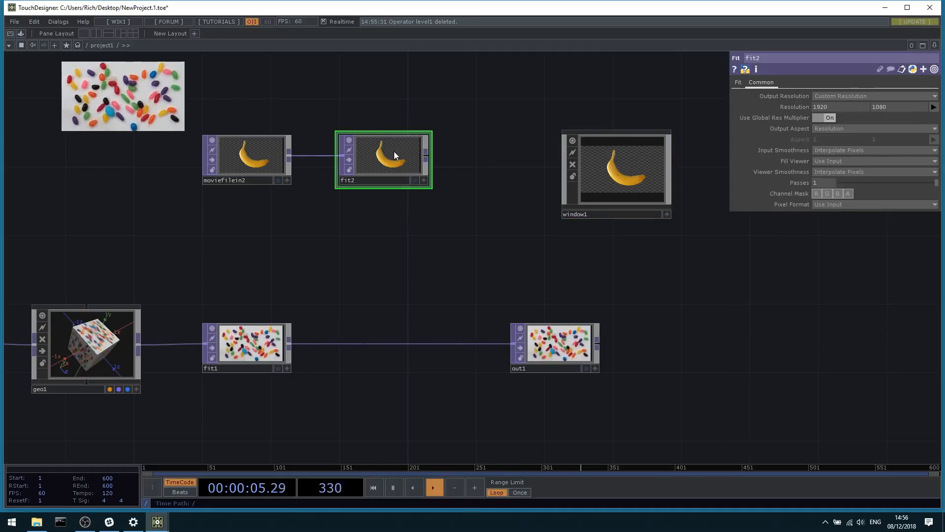
pyautogui.press('Delete')
pyautogui.moveTo(393, 214); pyautogui.dragTo(436, 254)
pyautogui.moveTo(636, 202); pyautogui.dragTo(517, 188)
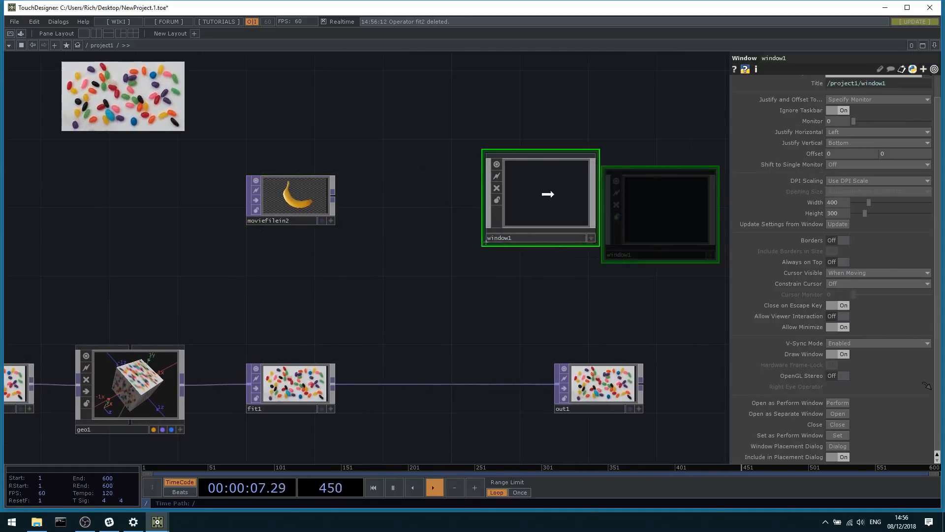
pyautogui.moveTo(294, 188); pyautogui.dragTo(554, 188)
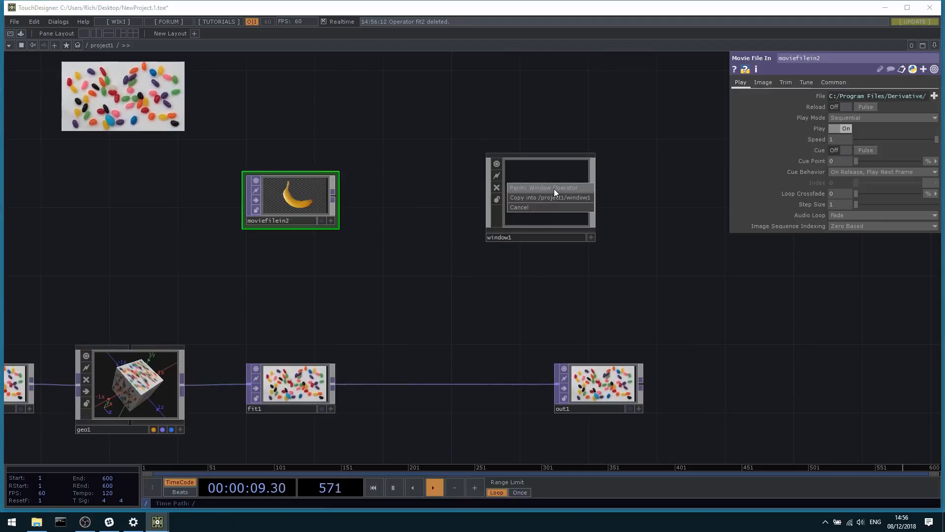
pyautogui.click(568, 205)
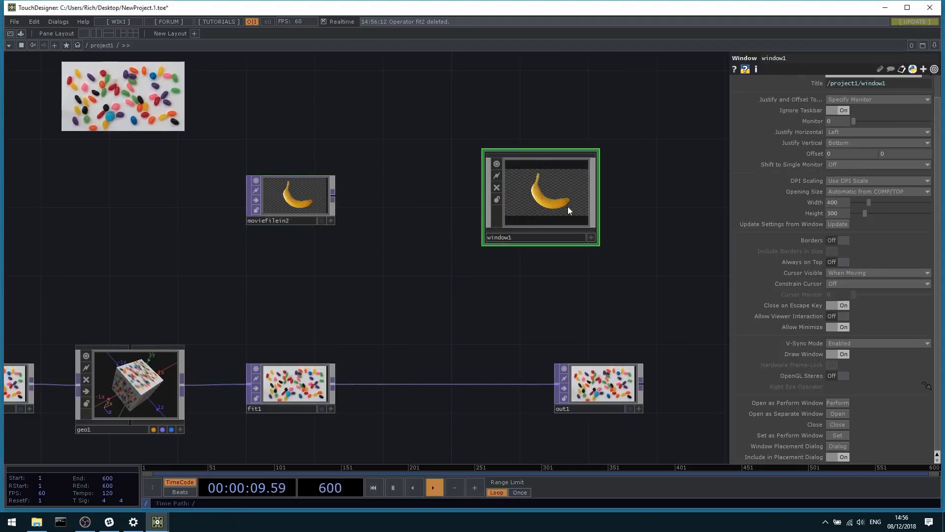
# Set window1's Opening Size to Fill and enter a width of 1920 and a height of 1080.
pyautogui.click(849, 192)
pyautogui.click(847, 208)
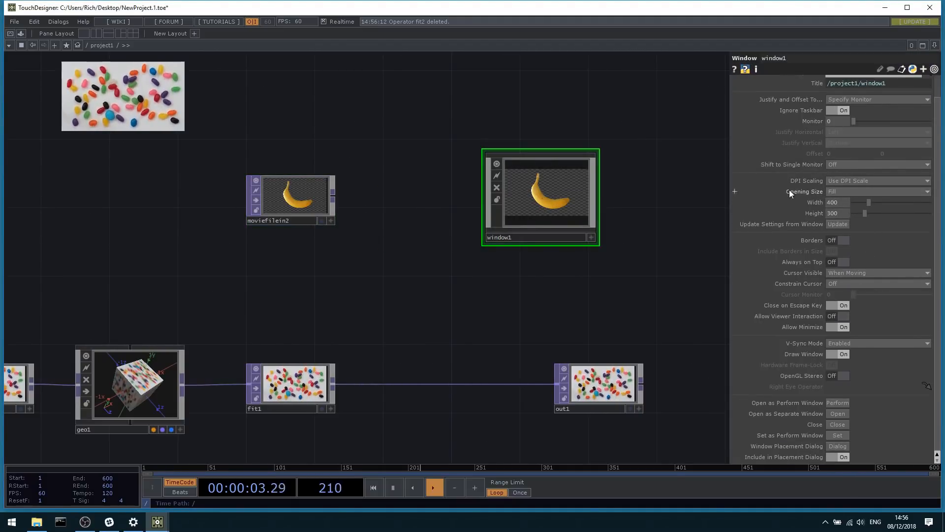
pyautogui.click(842, 201)
pyautogui.write('1920')
pyautogui.press('Tab')
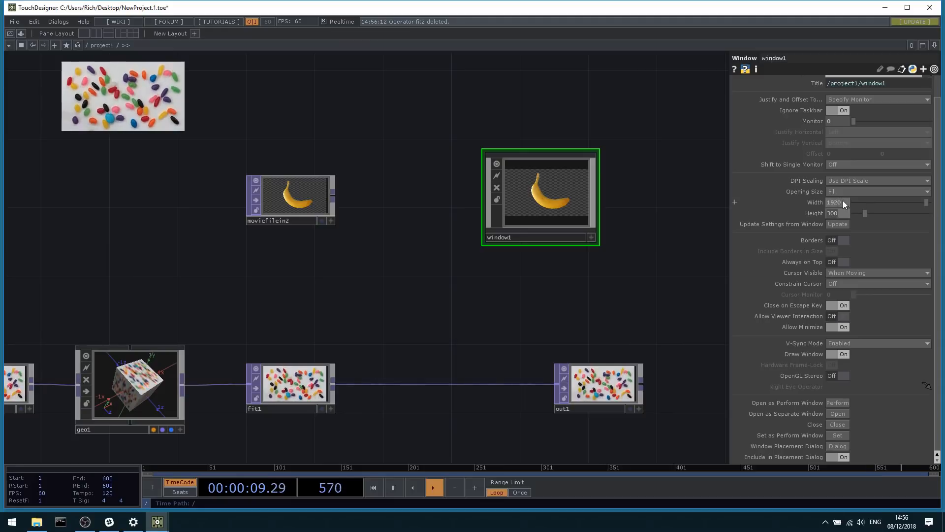
pyautogui.write('1080')
pyautogui.press('Return')
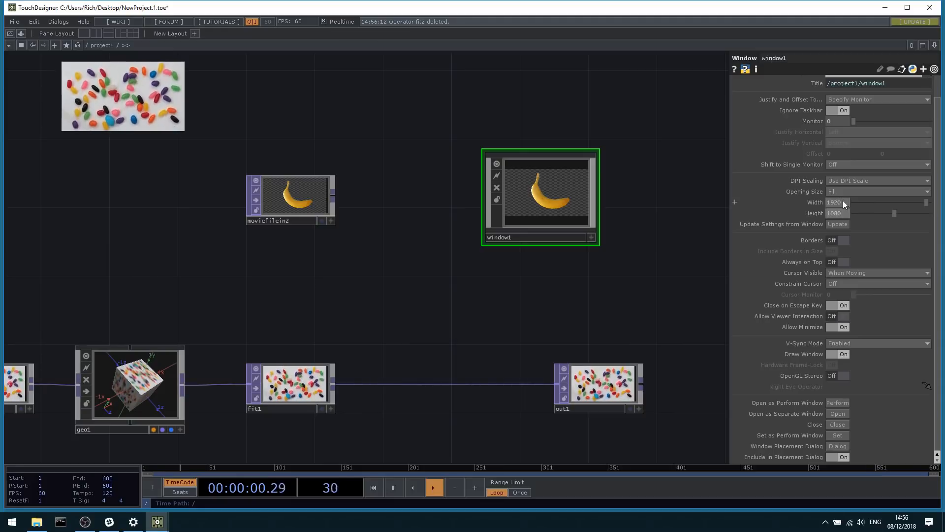
# Open window1 as a separate window to check the fullscreen banana movie, and close it again.
pyautogui.click(831, 415)
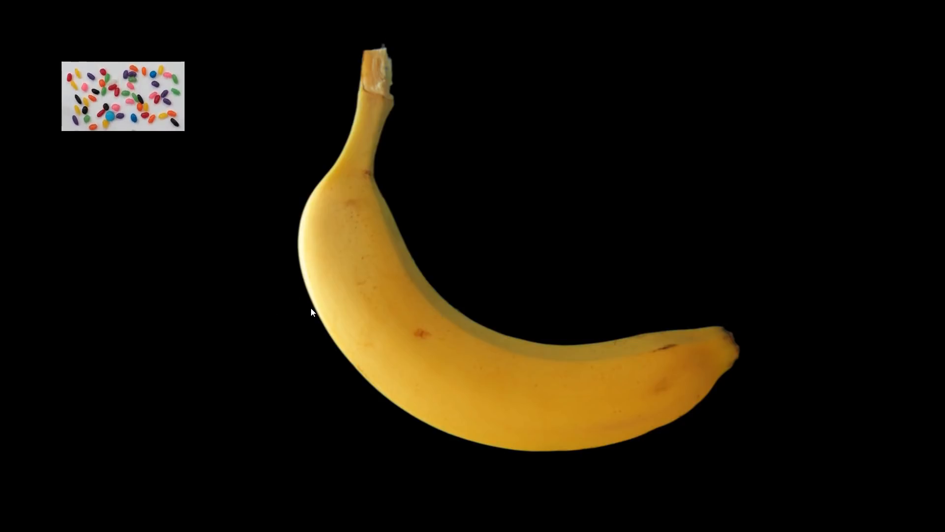
pyautogui.press('Escape')
pyautogui.moveTo(381, 315); pyautogui.dragTo(372, 253)
pyautogui.scroll(-4, 373, 250)
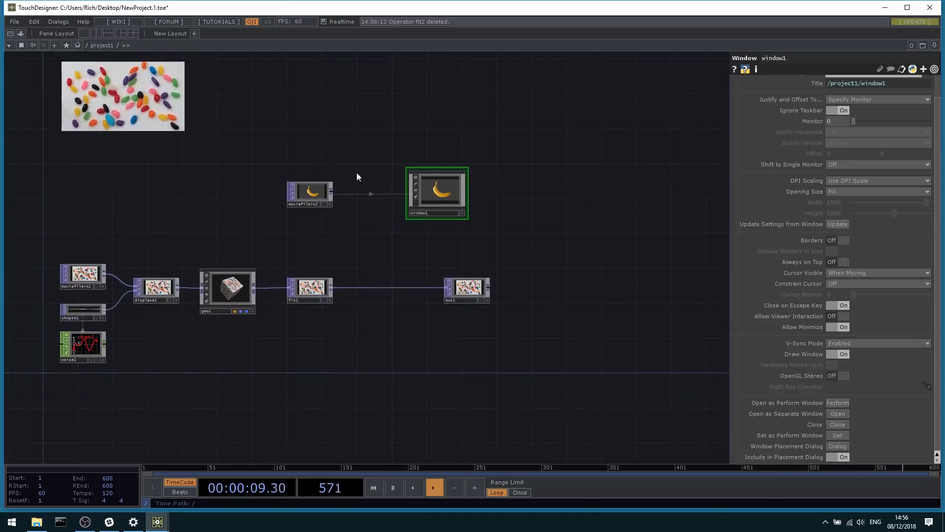
pyautogui.scroll(4, 355, 172)
# Open window1 as the perform window to check its output, and exit back to the network editor.
pyautogui.click(289, 212)
pyautogui.click(561, 202)
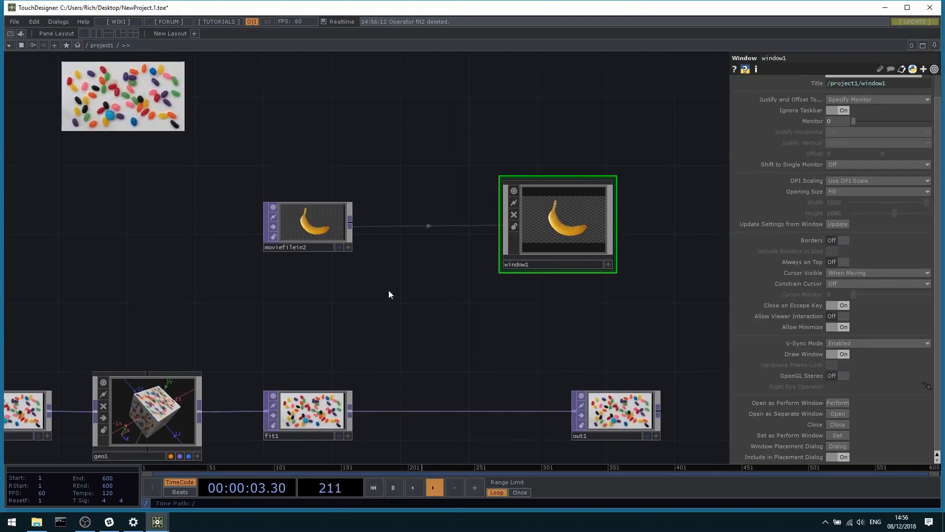
pyautogui.click(845, 403)
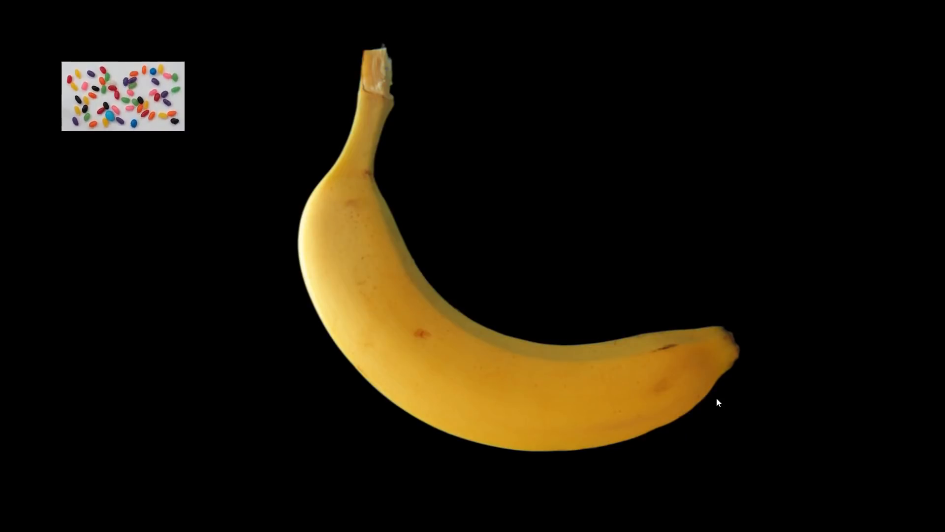
pyautogui.press('Escape')
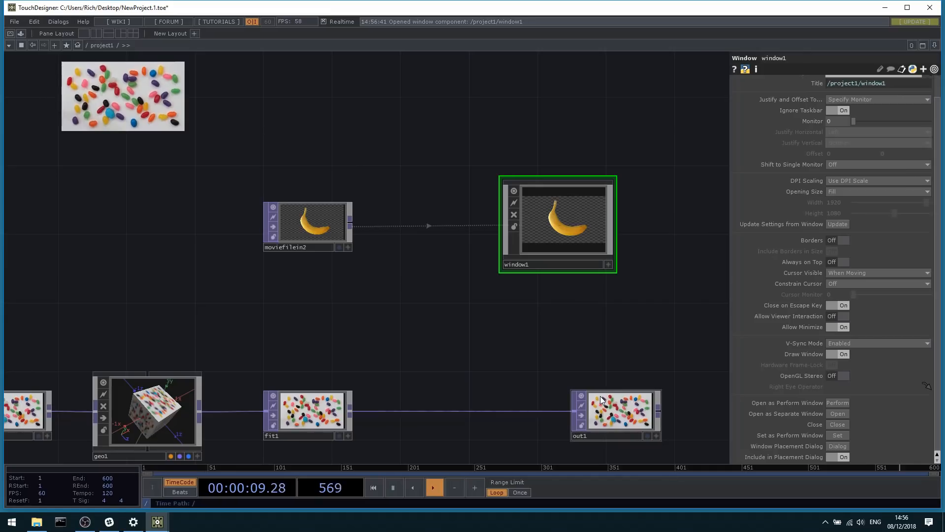
# Delete moviefilein2 and window1 together from the project1 network.
pyautogui.moveTo(218, 151); pyautogui.dragTo(578, 285)
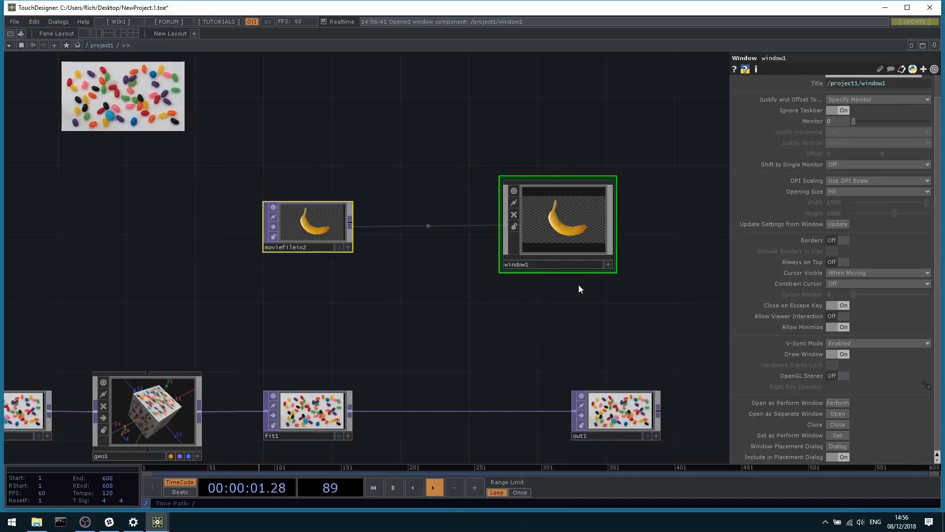
pyautogui.scroll(3, 571, 234)
pyautogui.scroll(-1, 602, 220)
pyautogui.scroll(-4, 562, 239)
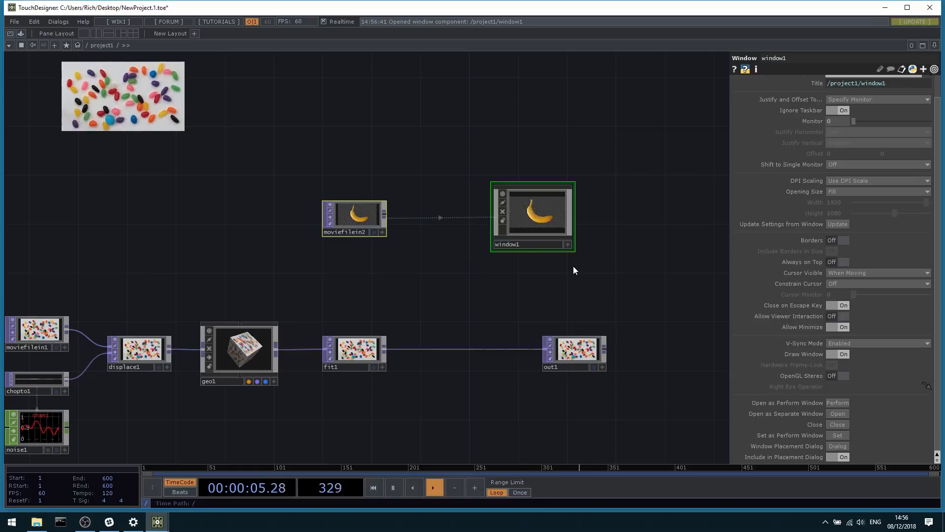
pyautogui.press('Delete')
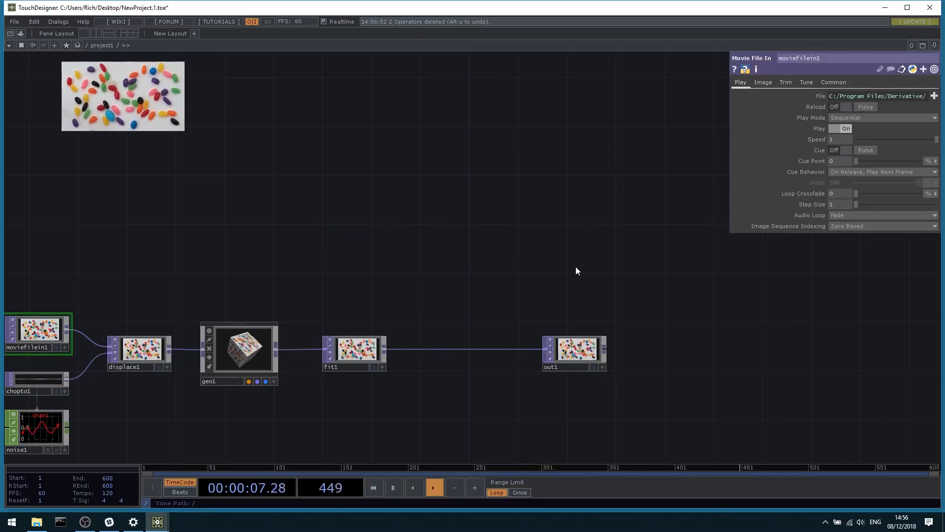
# Review the remaining project1 chain, inspecting the parameters of displace1 and fit1.
pyautogui.moveTo(409, 216); pyautogui.dragTo(491, 170)
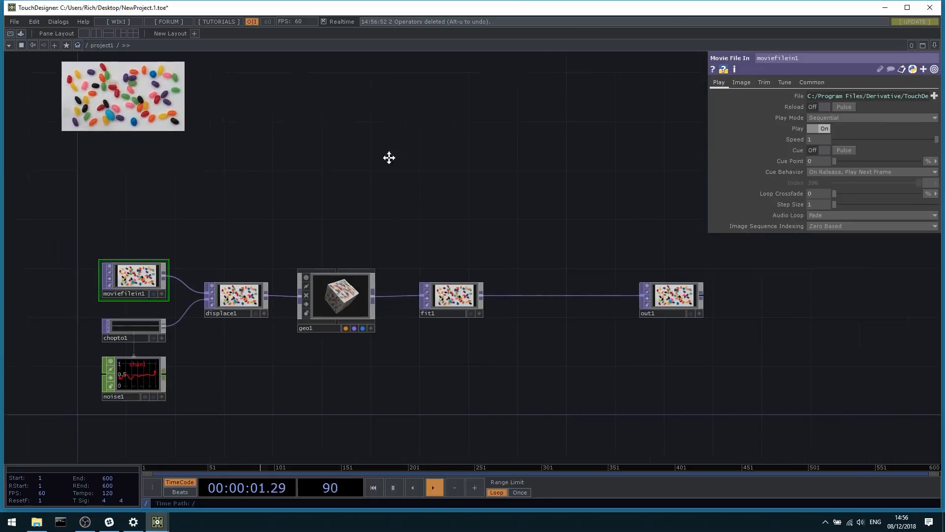
pyautogui.scroll(5, 253, 232)
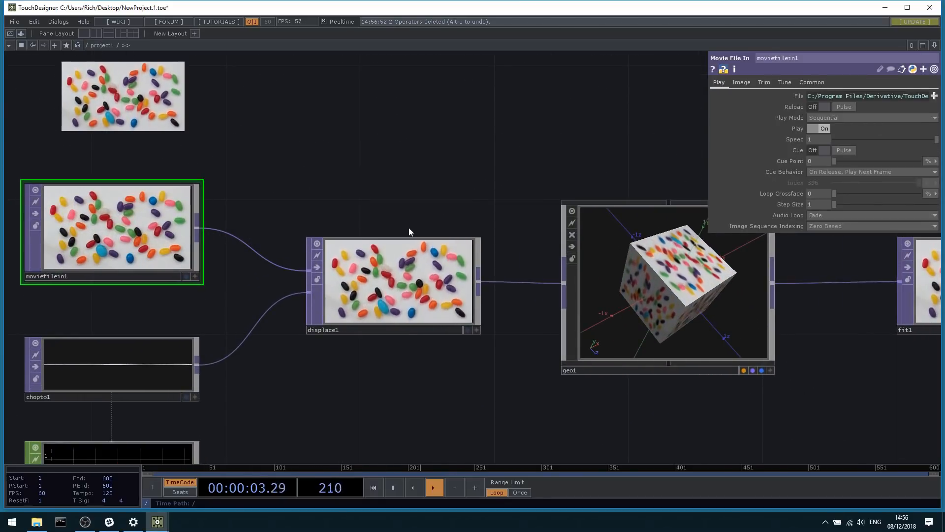
pyautogui.scroll(-5, 415, 252)
pyautogui.click(422, 262)
pyautogui.moveTo(436, 207); pyautogui.dragTo(388, 235)
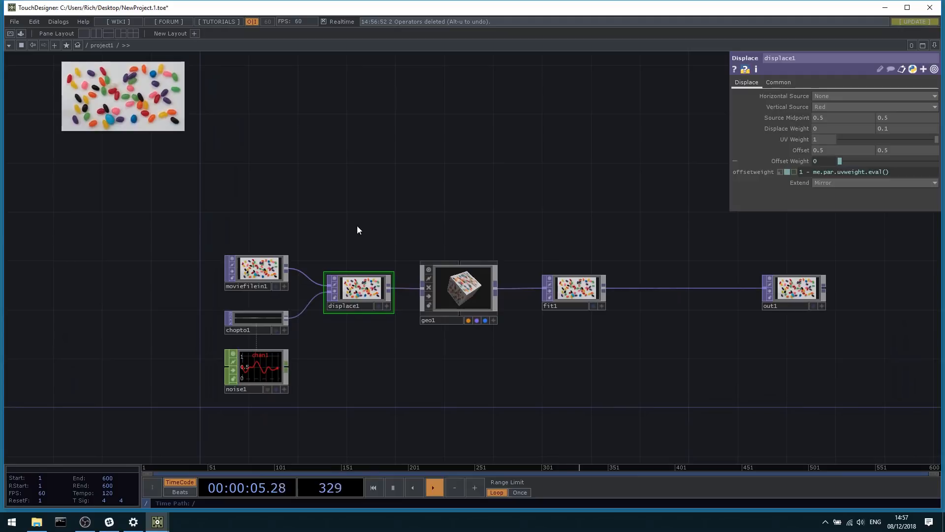
pyautogui.scroll(3, 350, 221)
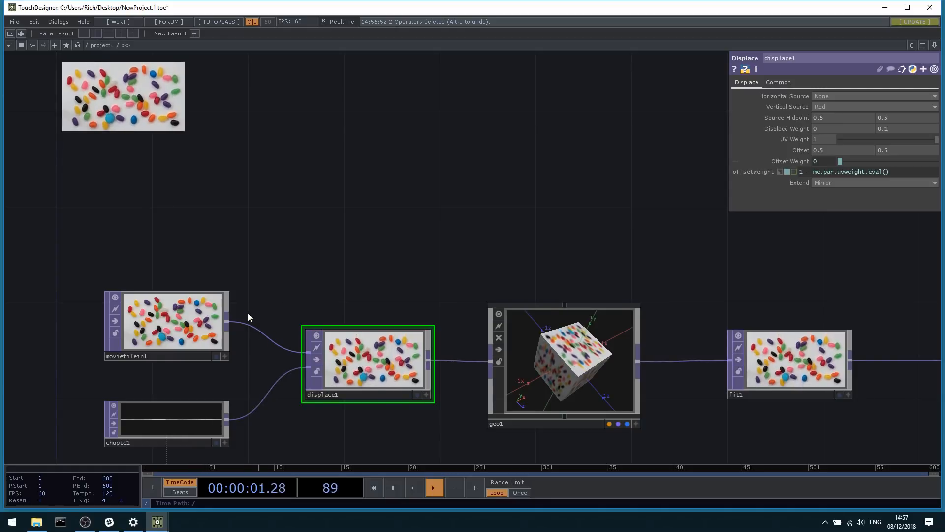
pyautogui.scroll(-3, 241, 335)
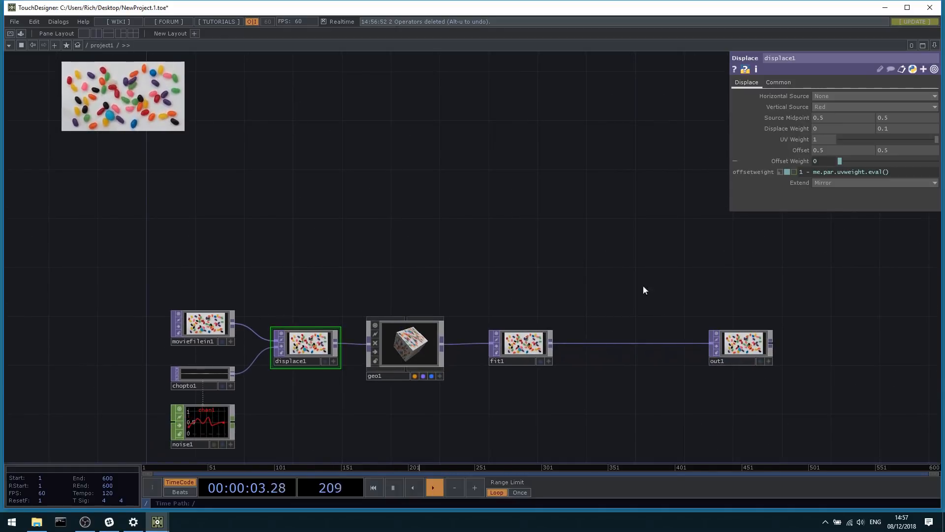
pyautogui.click(510, 337)
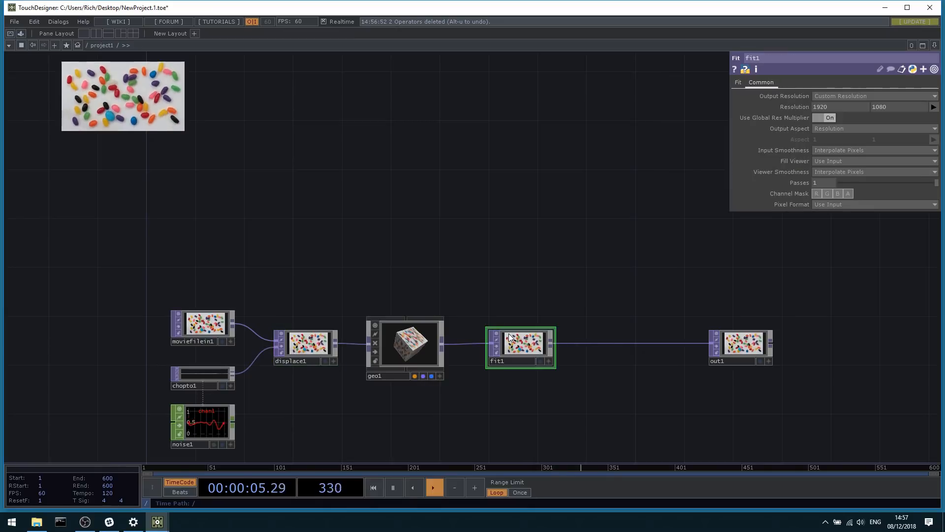
pyautogui.moveTo(550, 301); pyautogui.dragTo(506, 256)
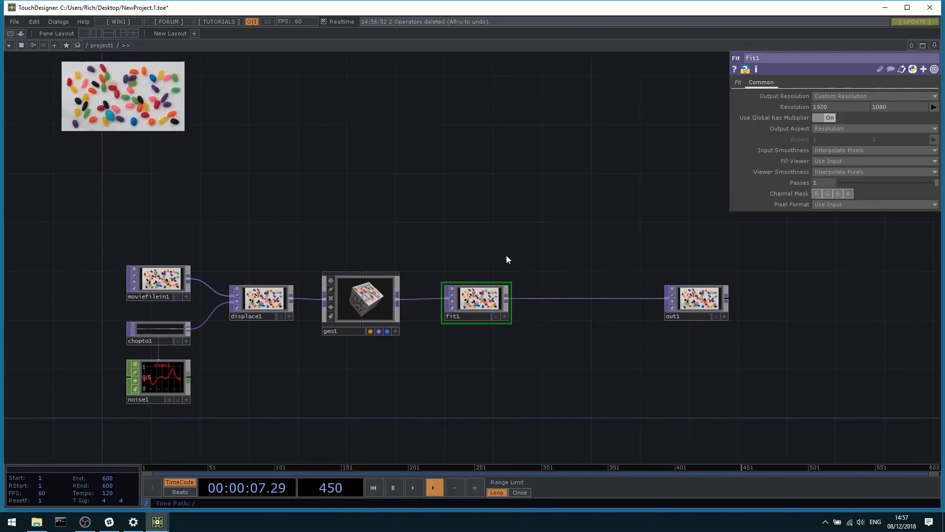
pyautogui.scroll(2, 491, 297)
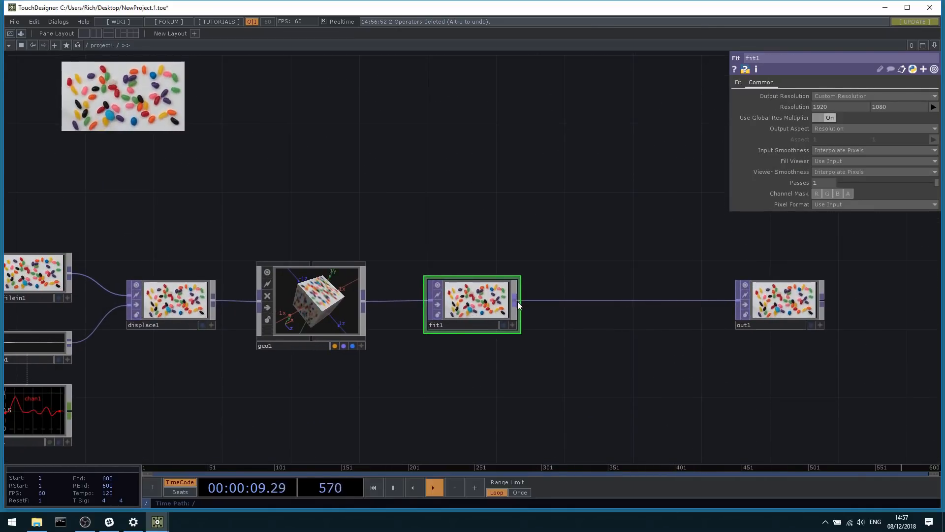
pyautogui.press('space')
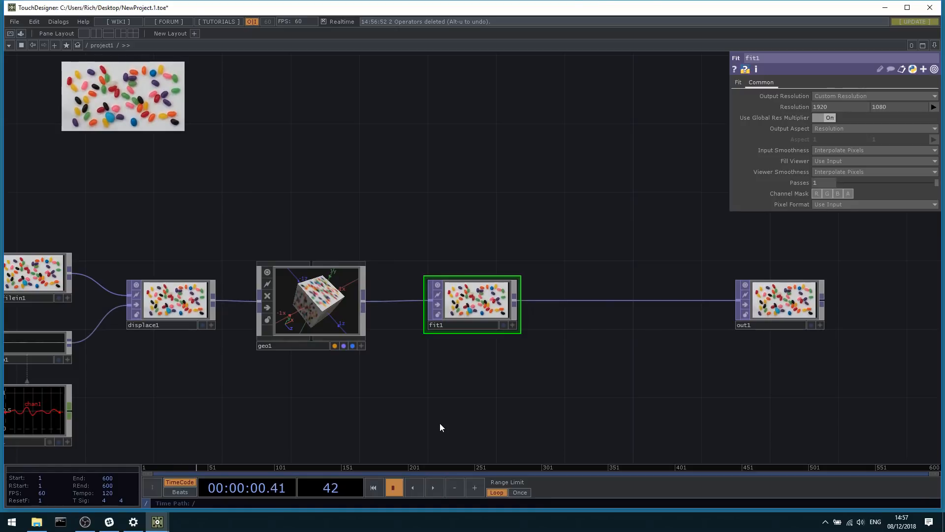
pyautogui.press('space')
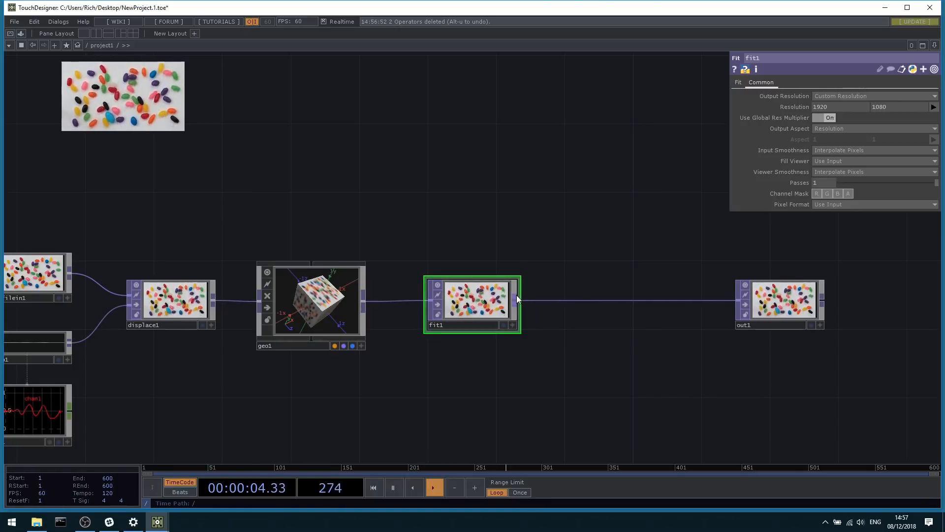
pyautogui.scroll(-4, 516, 294)
pyautogui.scroll(5, 308, 329)
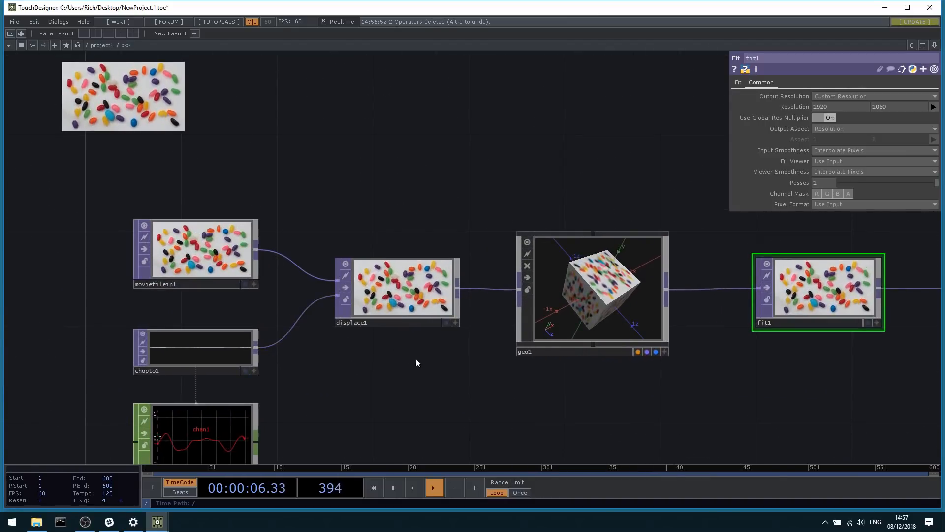
pyautogui.scroll(-4, 504, 389)
pyautogui.moveTo(504, 389); pyautogui.dragTo(421, 360)
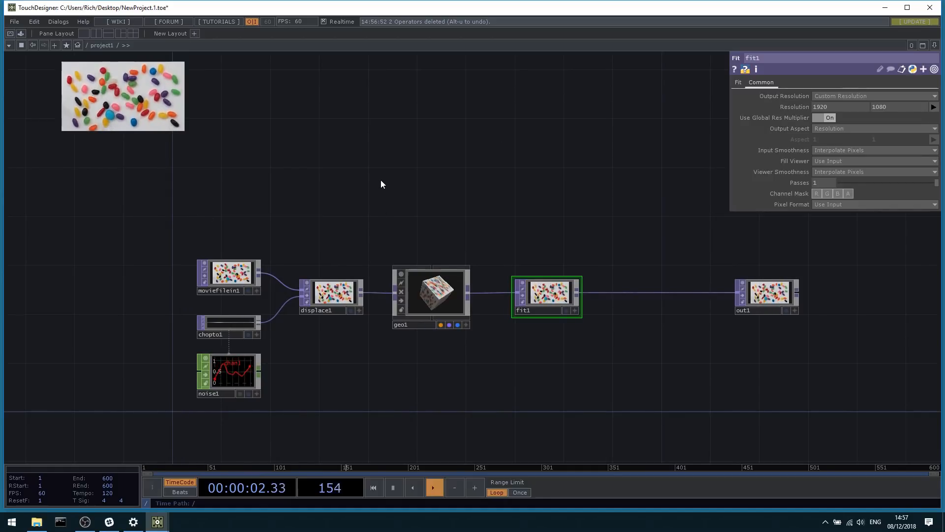
pyautogui.moveTo(380, 179); pyautogui.dragTo(380, 217)
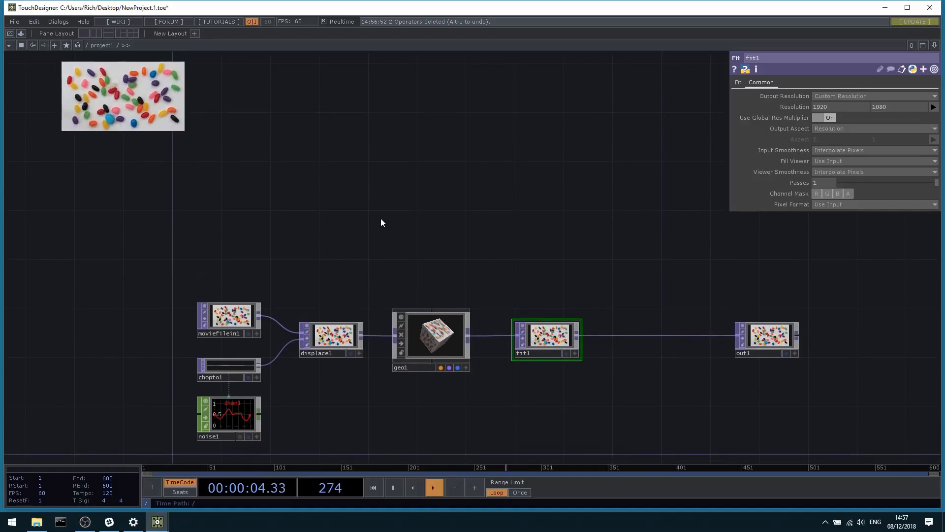
pyautogui.moveTo(381, 222); pyautogui.dragTo(368, 207)
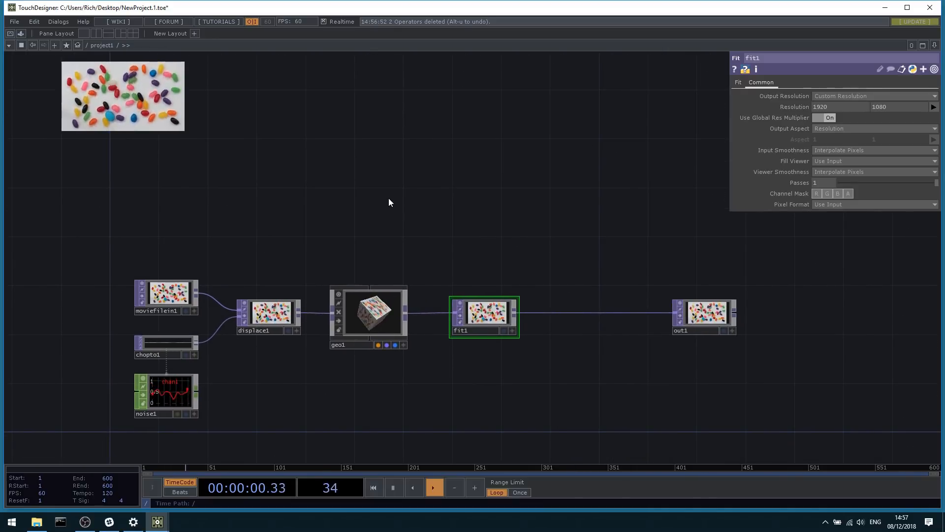
pyautogui.moveTo(385, 187); pyautogui.dragTo(392, 217)
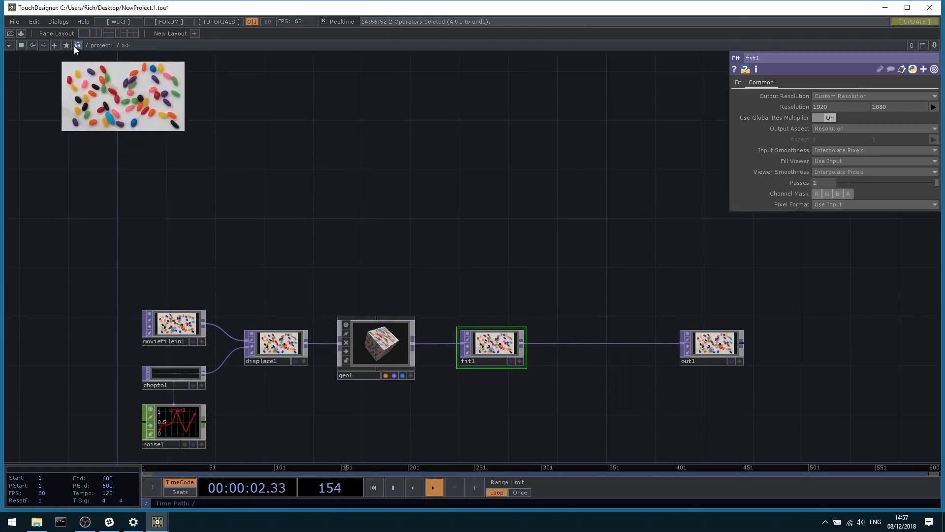
pyautogui.moveTo(427, 291); pyautogui.dragTo(429, 248)
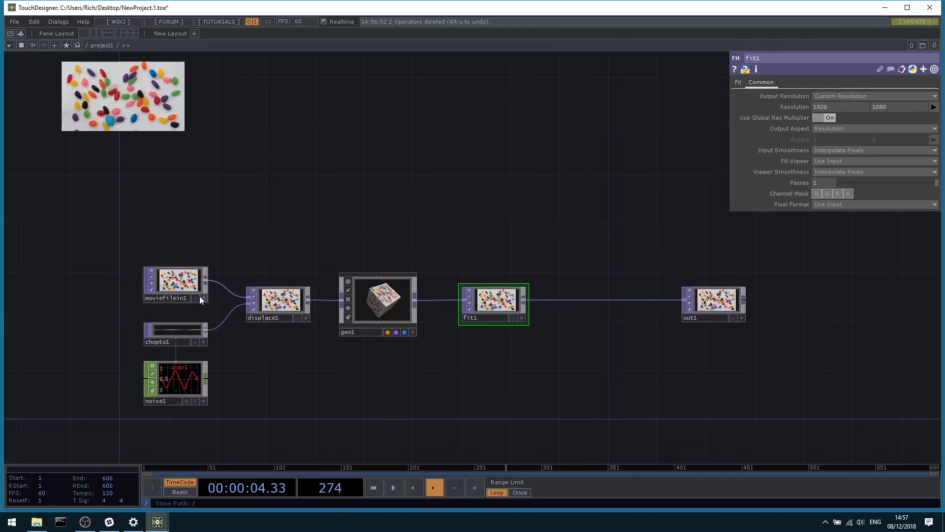
# Inspect out1 and the root-level perform Window COMP, and return to the project1 network.
pyautogui.scroll(10, 743, 302)
pyautogui.click(599, 296)
pyautogui.scroll(-10, 598, 294)
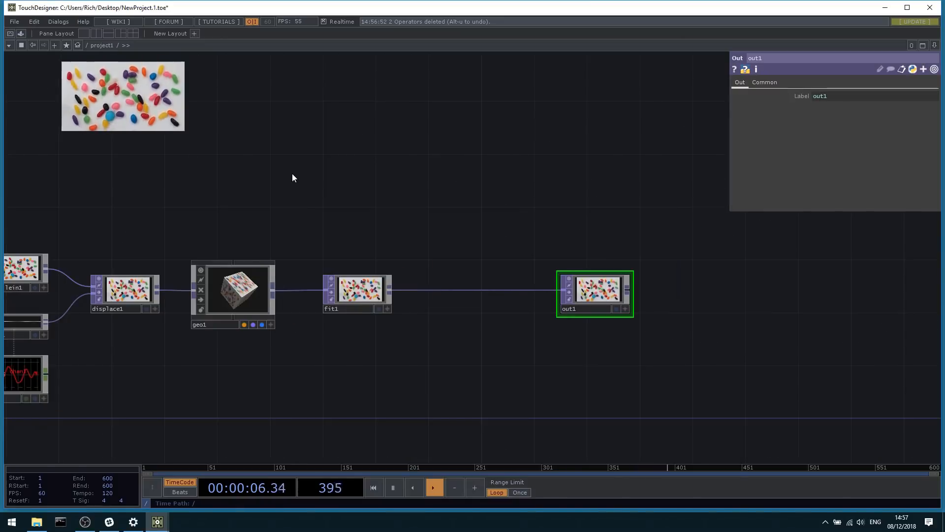
pyautogui.click(77, 46)
pyautogui.click(206, 285)
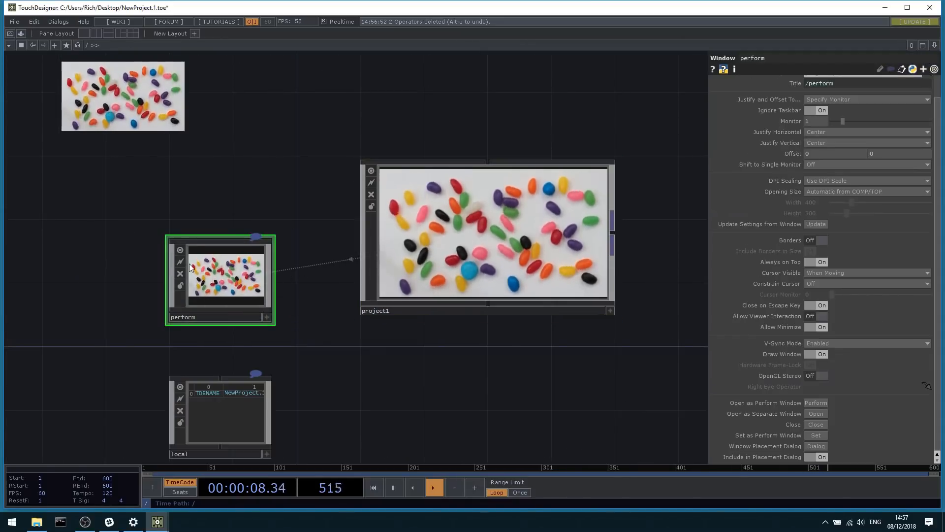
pyautogui.scroll(2, 208, 284)
pyautogui.scroll(2, 541, 268)
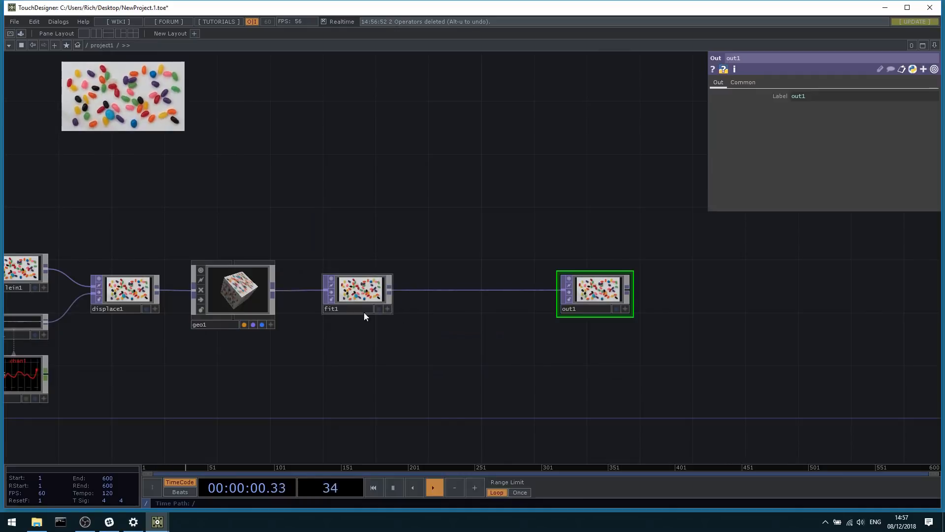
pyautogui.click(77, 46)
pyautogui.click(233, 286)
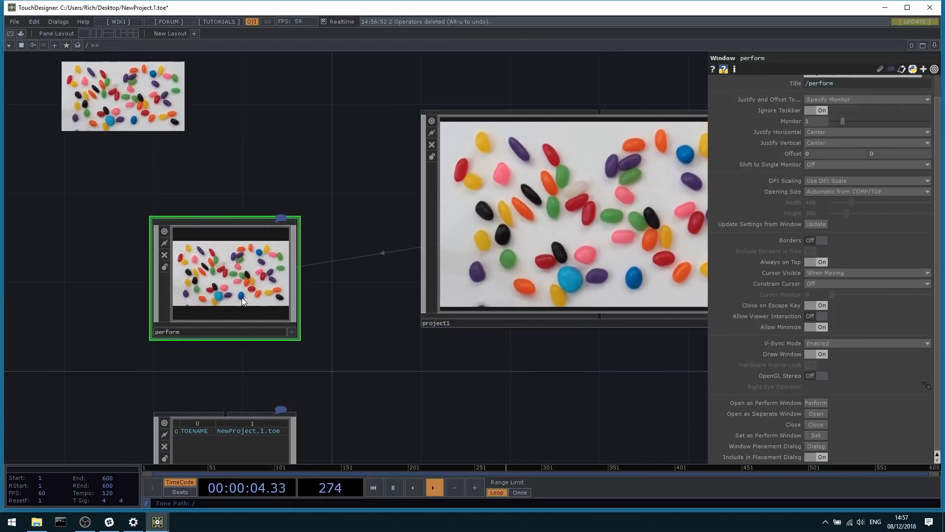
pyautogui.scroll(3, 551, 269)
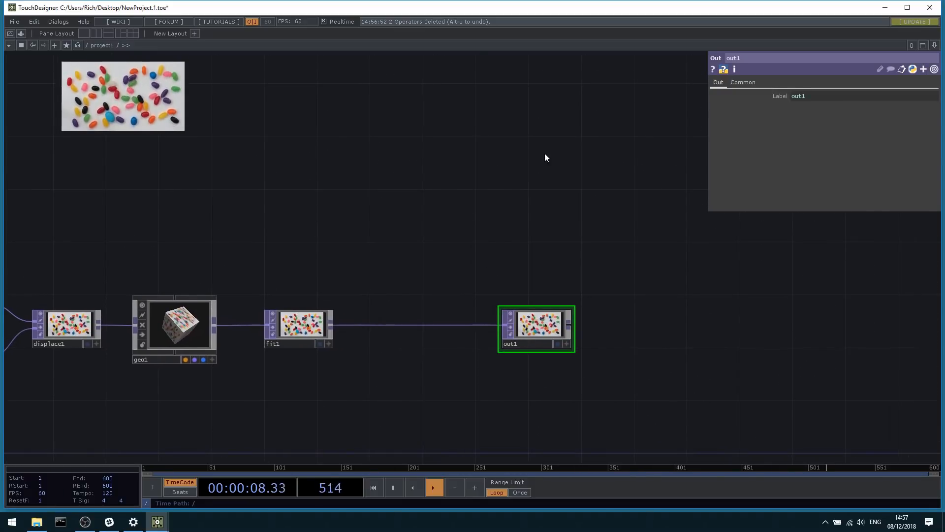
# Add a Window COMP to the project1 network, placed after out1.
pyautogui.press('Tab')
pyautogui.click(380, 45)
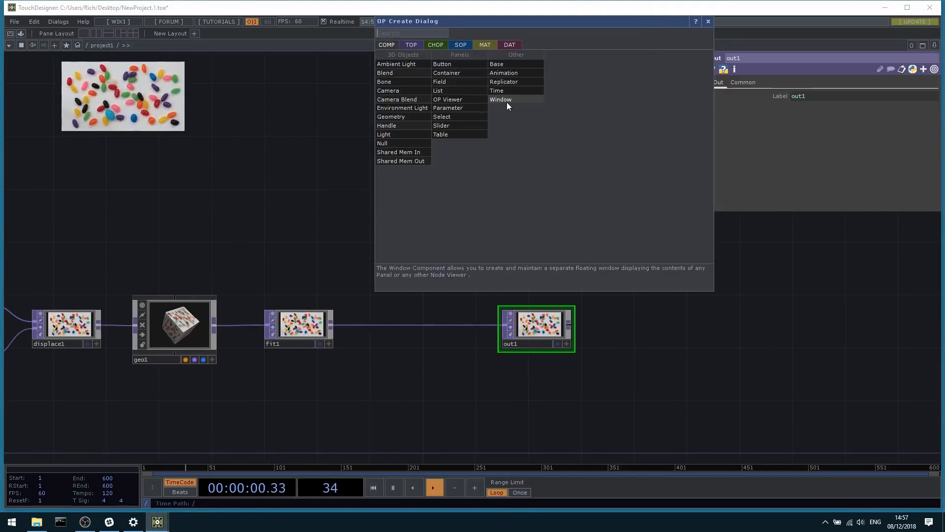
pyautogui.click(507, 101)
pyautogui.click(665, 277)
pyautogui.moveTo(656, 268); pyautogui.dragTo(682, 307)
pyautogui.moveTo(607, 257); pyautogui.dragTo(445, 216)
# Examine the parameters of window1 in the project1 network, including its empty Window Operator field.
pyautogui.scroll(4, 528, 277)
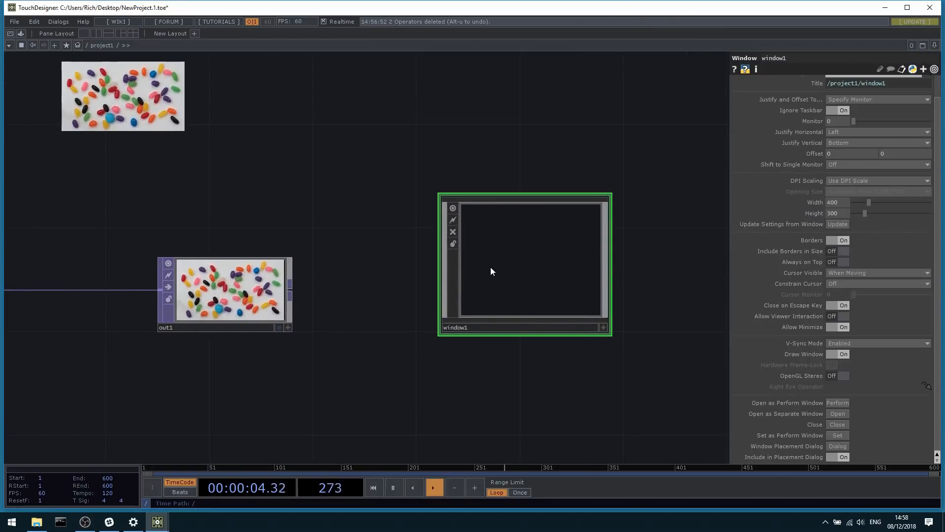
pyautogui.scroll(-2, 490, 271)
pyautogui.scroll(2, 858, 254)
pyautogui.click(834, 95)
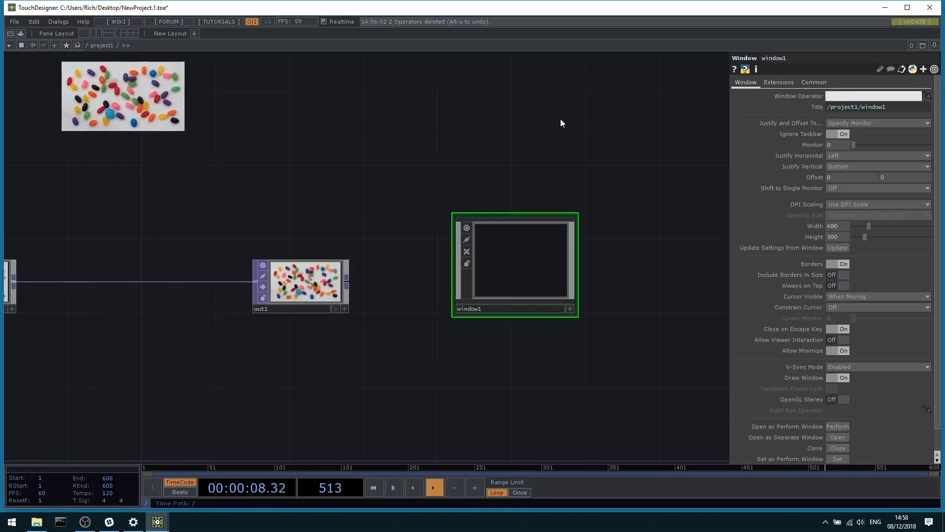
# Add a Container COMP to the project1 network, placed above out1.
pyautogui.moveTo(308, 167); pyautogui.dragTo(417, 282)
pyautogui.press('Tab')
pyautogui.click(371, 98)
pyautogui.click(411, 154)
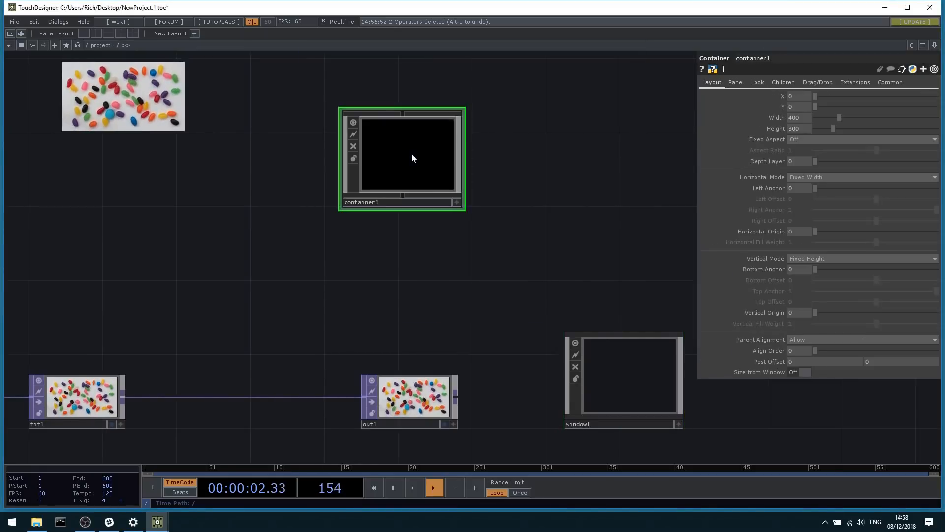
pyautogui.moveTo(488, 240); pyautogui.dragTo(457, 221)
pyautogui.moveTo(363, 159); pyautogui.dragTo(381, 196)
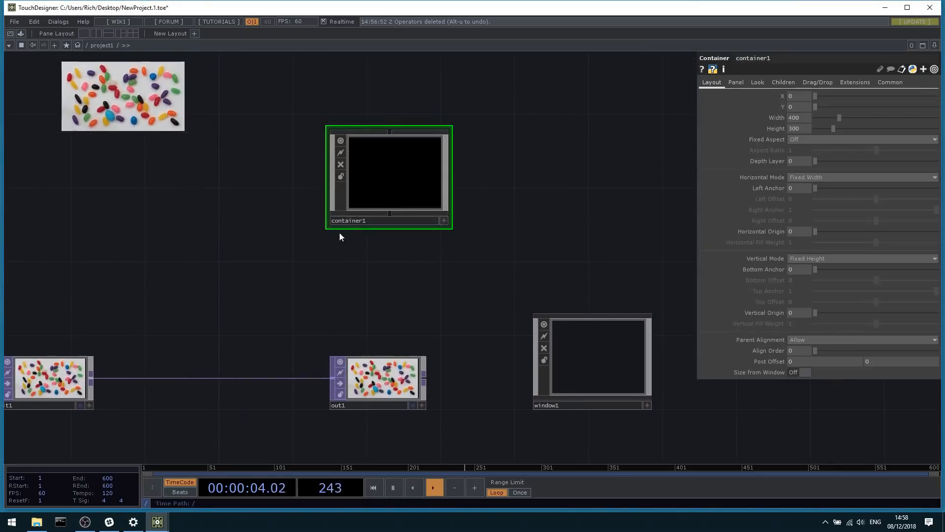
# Go up to the root network and delete the perform Window COMP and the project1 container together.
pyautogui.click(86, 45)
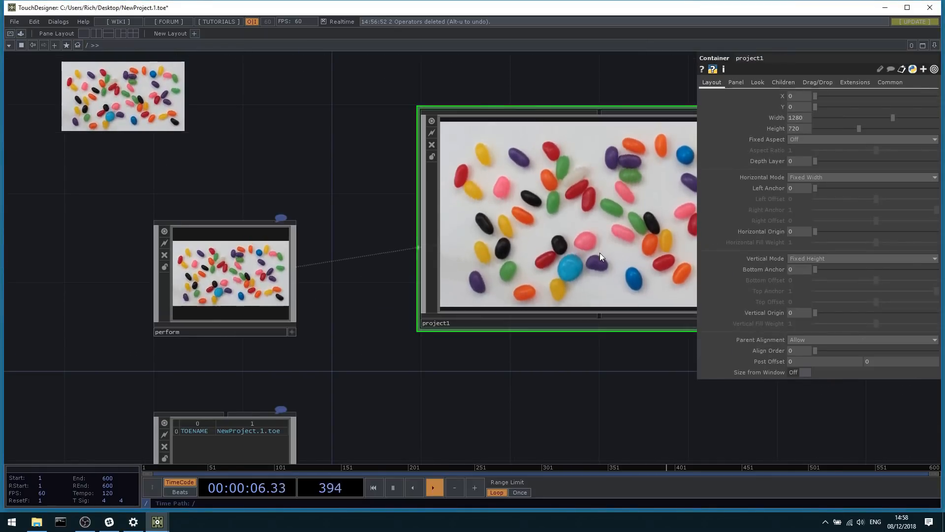
pyautogui.scroll(-3, 505, 247)
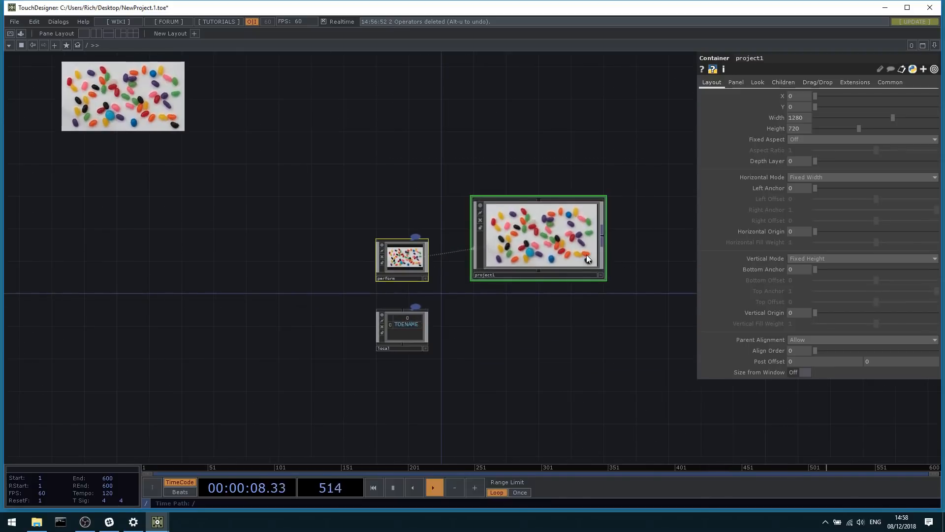
pyautogui.press('Delete')
pyautogui.scroll(3, 598, 266)
pyautogui.scroll(-2, 443, 244)
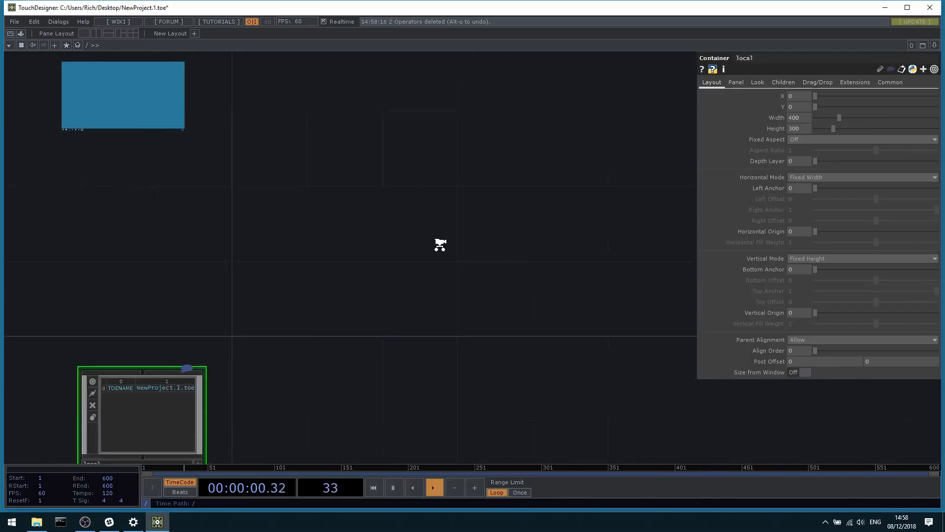
# Add a Container COMP to the root network and name it container_project.
pyautogui.press('Tab')
pyautogui.click(246, 98)
pyautogui.click(378, 227)
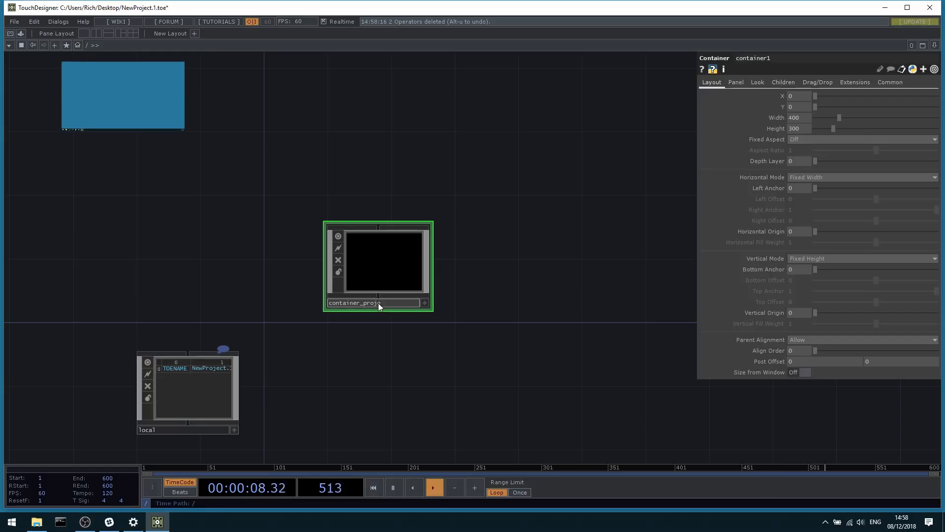
pyautogui.write('ect')
pyautogui.press('Return')
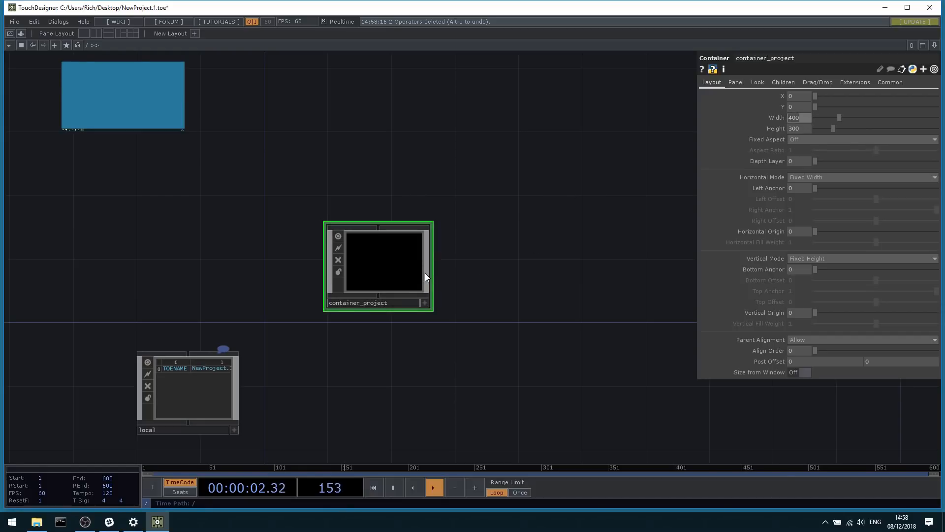
# Enter container_project and add a Monitors DAT to its empty network.
pyautogui.scroll(3, 414, 270)
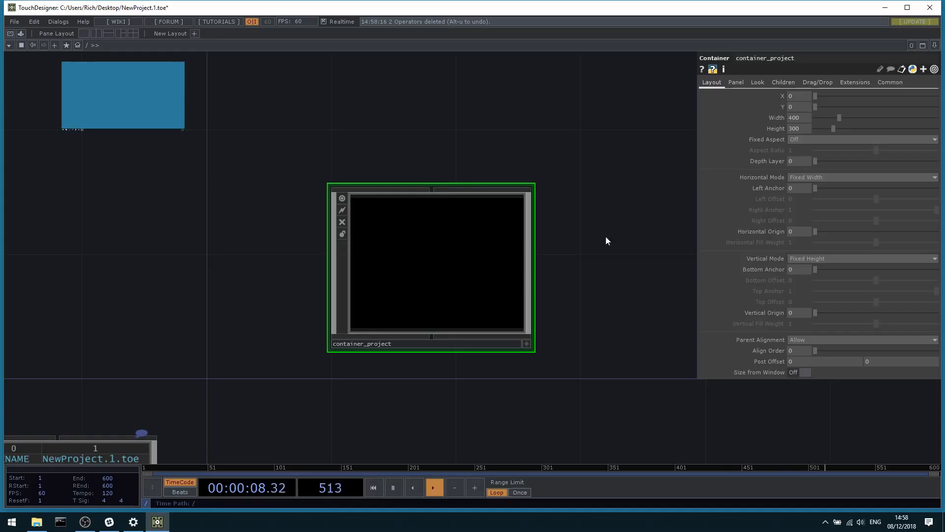
pyautogui.moveTo(584, 183); pyautogui.dragTo(581, 249)
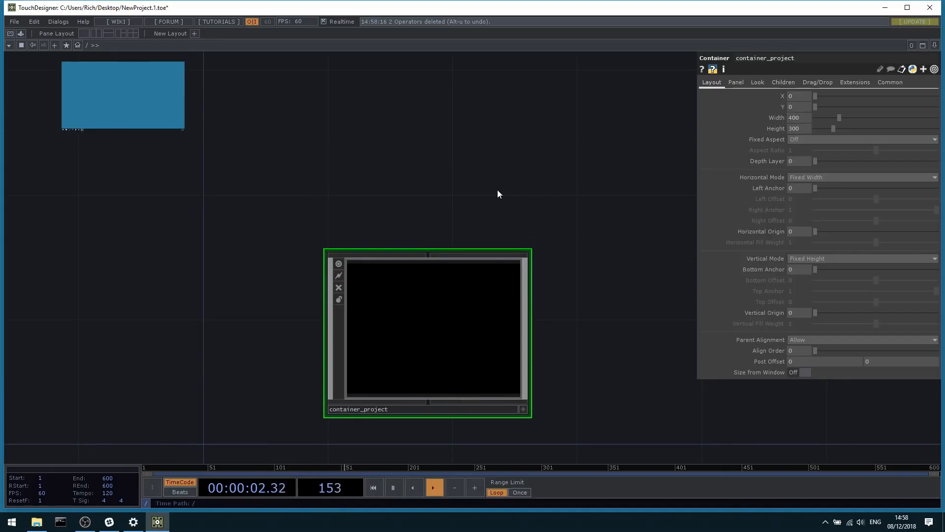
pyautogui.moveTo(497, 189); pyautogui.dragTo(497, 212)
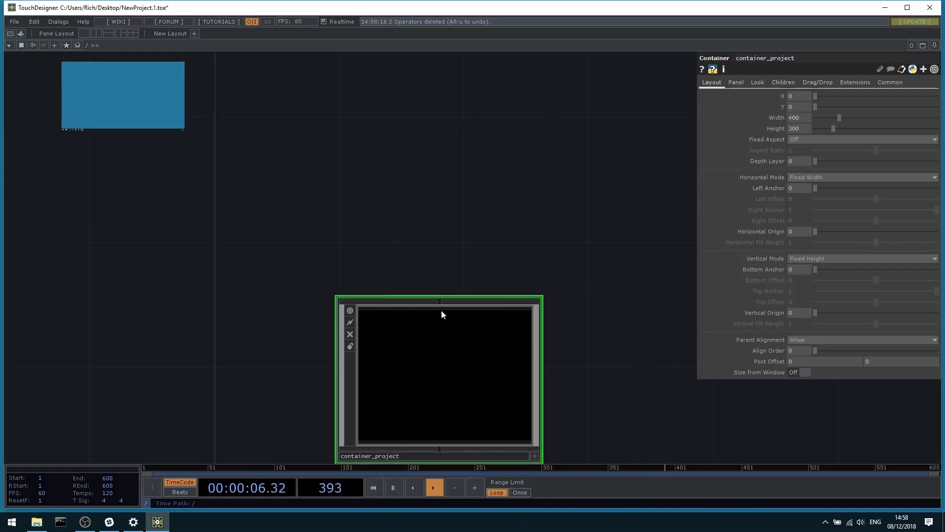
pyautogui.moveTo(434, 294); pyautogui.dragTo(430, 211)
pyautogui.press('i')
pyautogui.press('Tab')
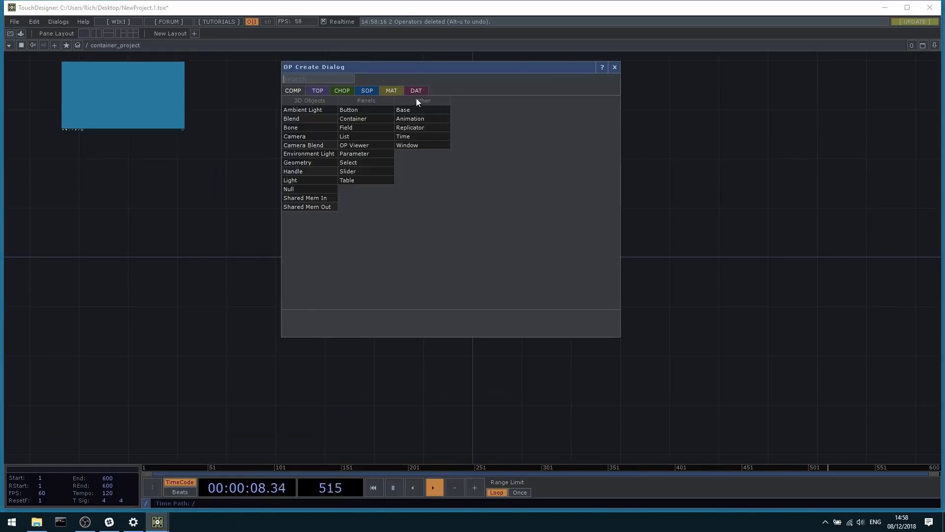
pyautogui.click(416, 92)
pyautogui.write('mon')
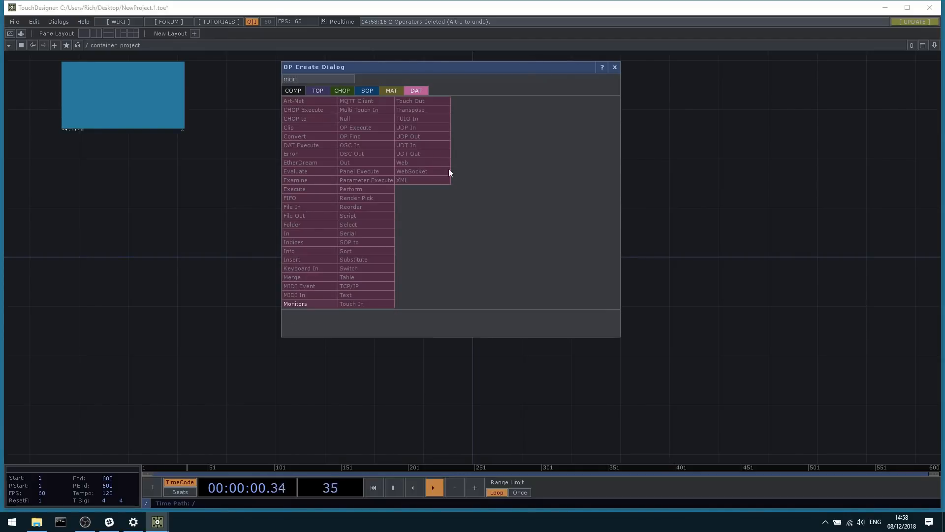
pyautogui.click(315, 303)
pyautogui.click(514, 223)
# Turn on Bounds for monitors1 and examine its table of display indices, positions, sizes and refresh rates.
pyautogui.scroll(3, 570, 206)
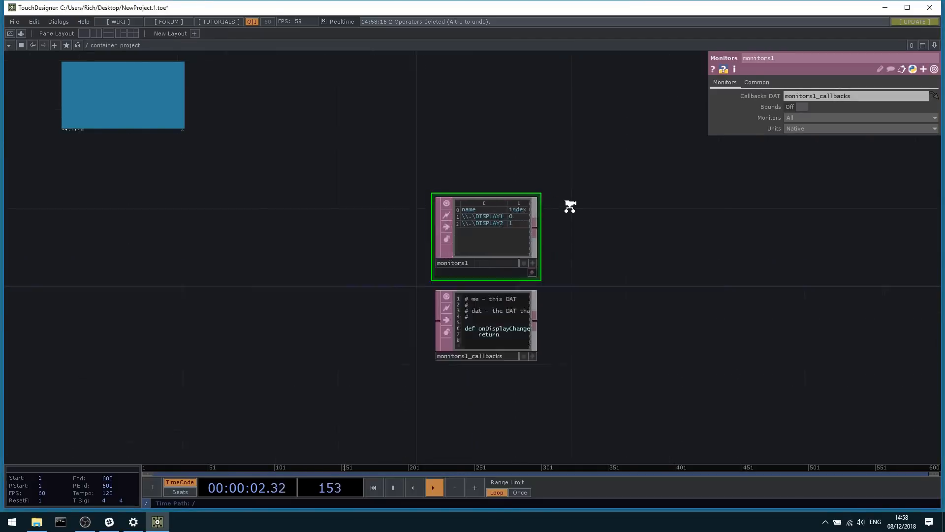
pyautogui.scroll(5, 570, 205)
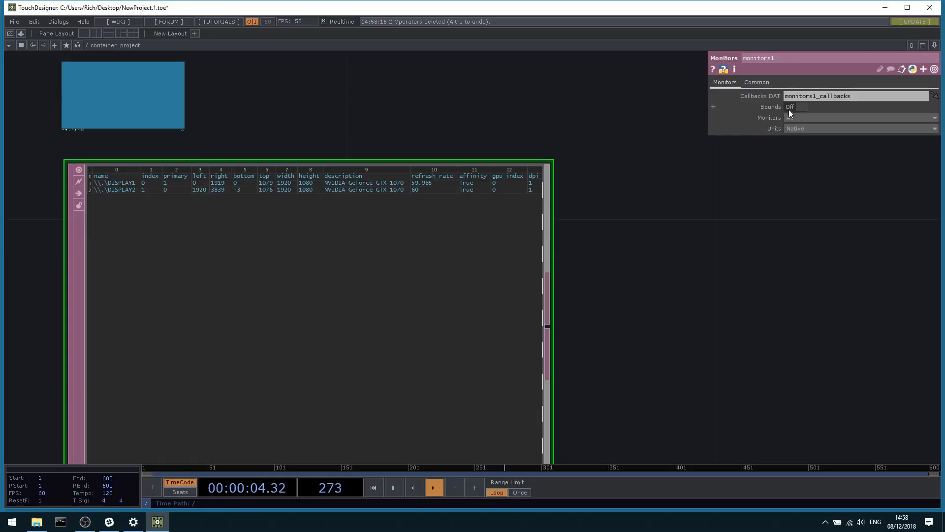
pyautogui.click(790, 108)
pyautogui.scroll(3, 98, 152)
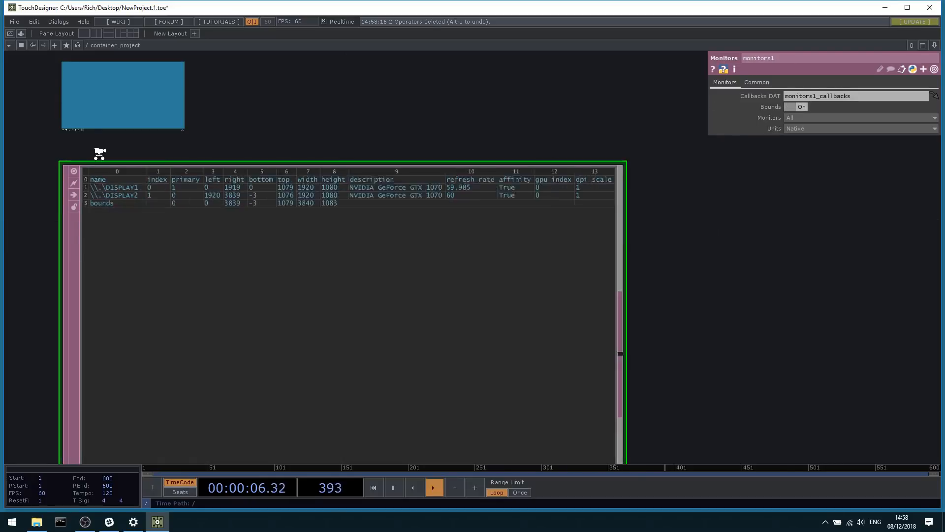
pyautogui.scroll(-2, 255, 211)
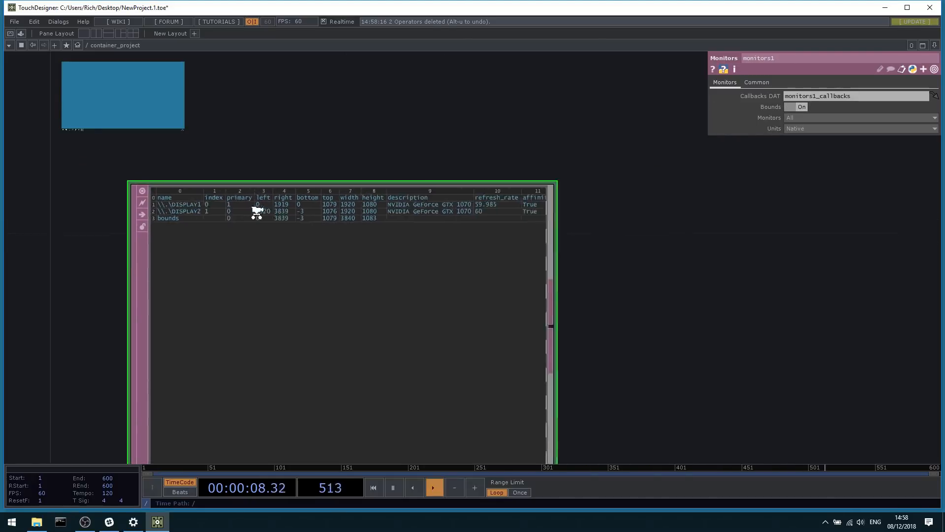
pyautogui.scroll(2, 227, 201)
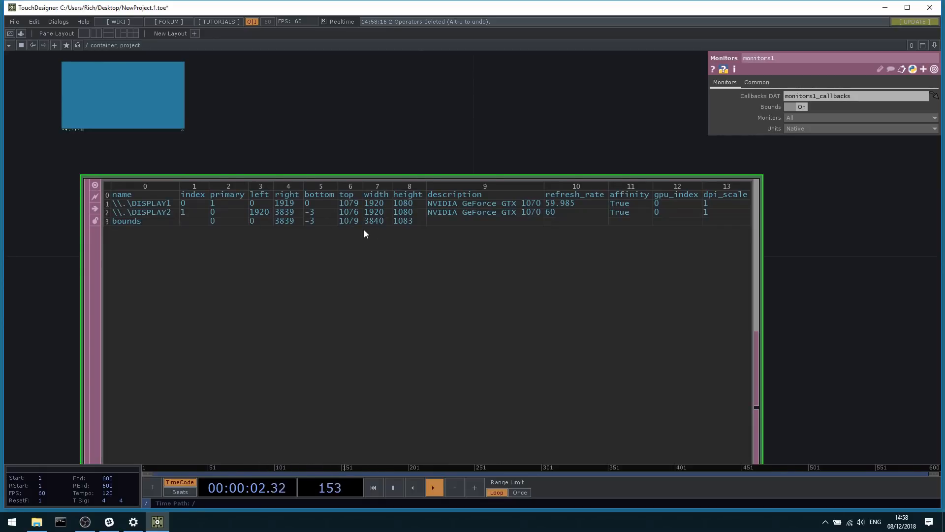
pyautogui.scroll(-2, 401, 230)
pyautogui.scroll(2, 394, 231)
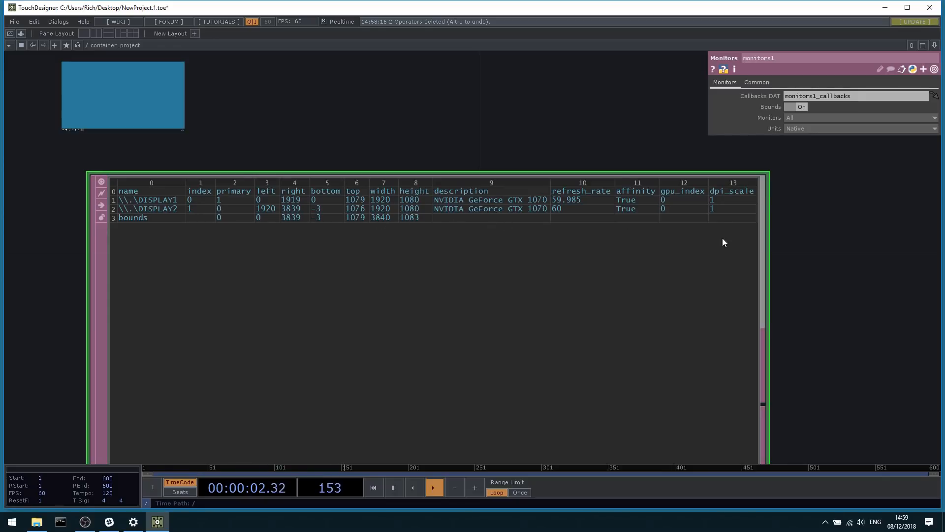
pyautogui.moveTo(806, 251); pyautogui.dragTo(755, 251)
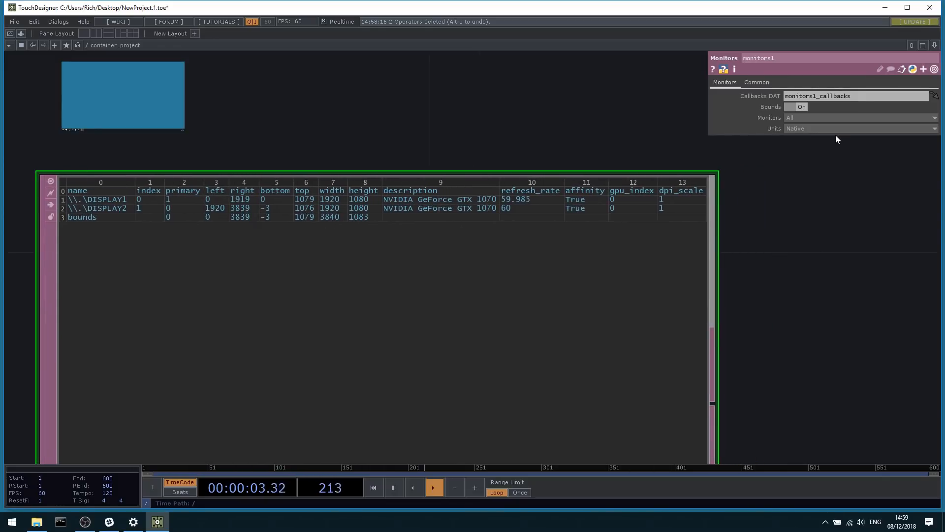
# Switch to the Windows Display settings, shift display 1 slightly, apply the arrangement, and return to the monitors1 table in TouchDesigner.
pyautogui.click(890, 8)
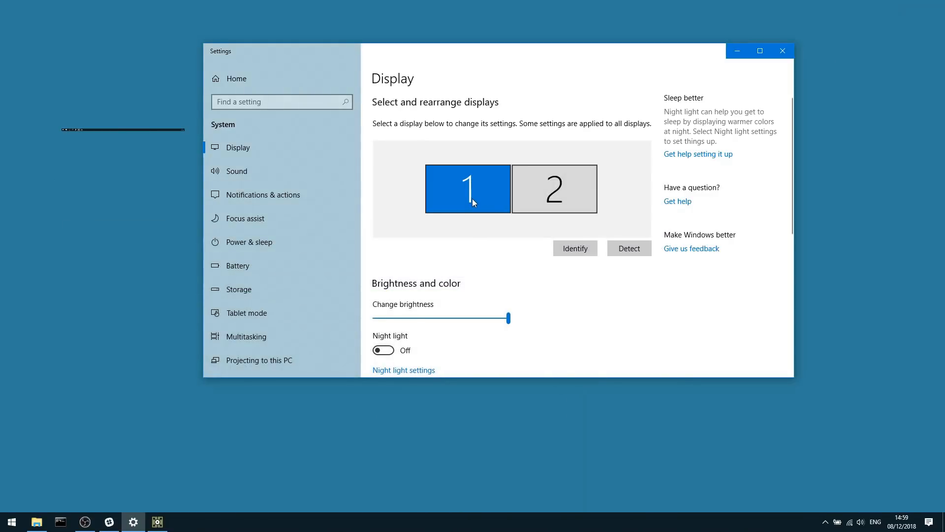
pyautogui.moveTo(509, 211)
pyautogui.mouseDown()
pyautogui.moveTo(500, 185)
pyautogui.moveTo(500, 207)
pyautogui.mouseUp()
pyautogui.click(396, 249)
pyautogui.click(166, 518)
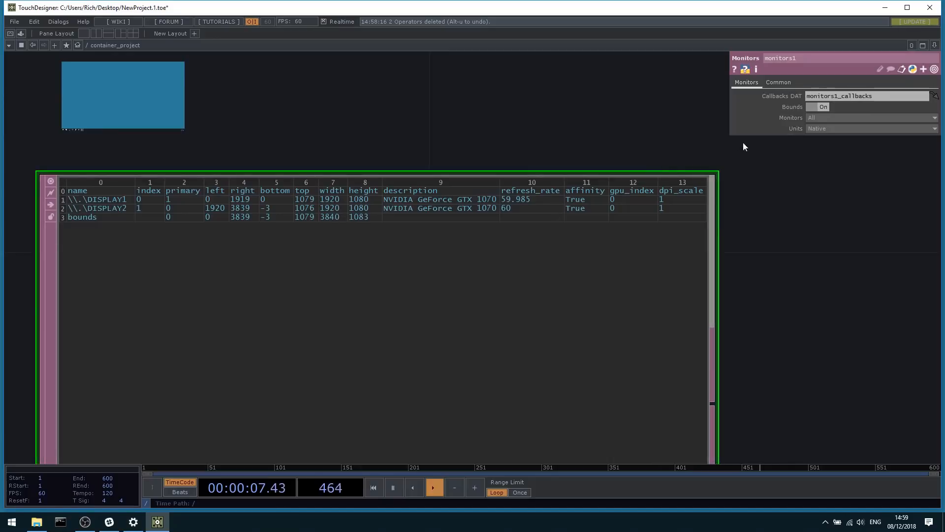
pyautogui.scroll(-5, 574, 226)
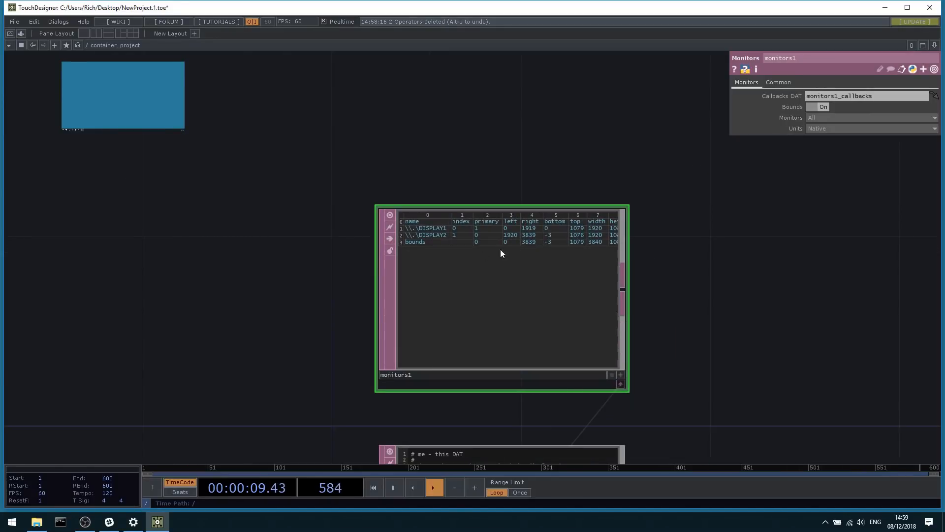
pyautogui.scroll(4, 516, 241)
# Switch to the Windows Display settings and apply an arrangement with display 1 raised about half a screen above display 2.
pyautogui.click(876, 10)
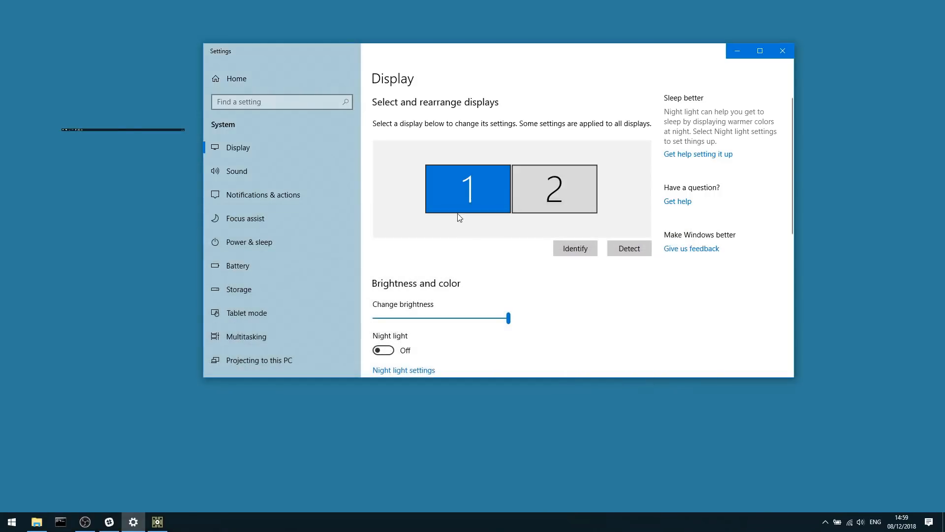
pyautogui.moveTo(457, 211); pyautogui.dragTo(459, 179)
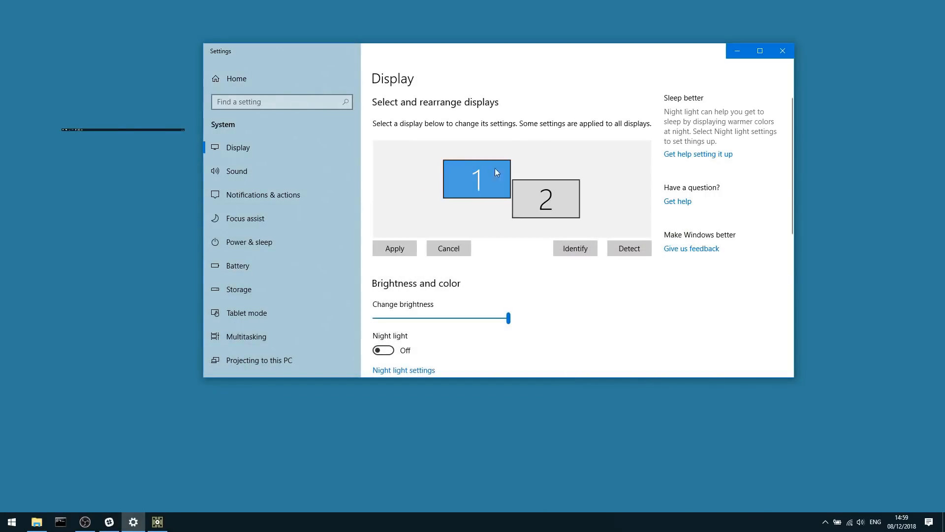
pyautogui.click(396, 250)
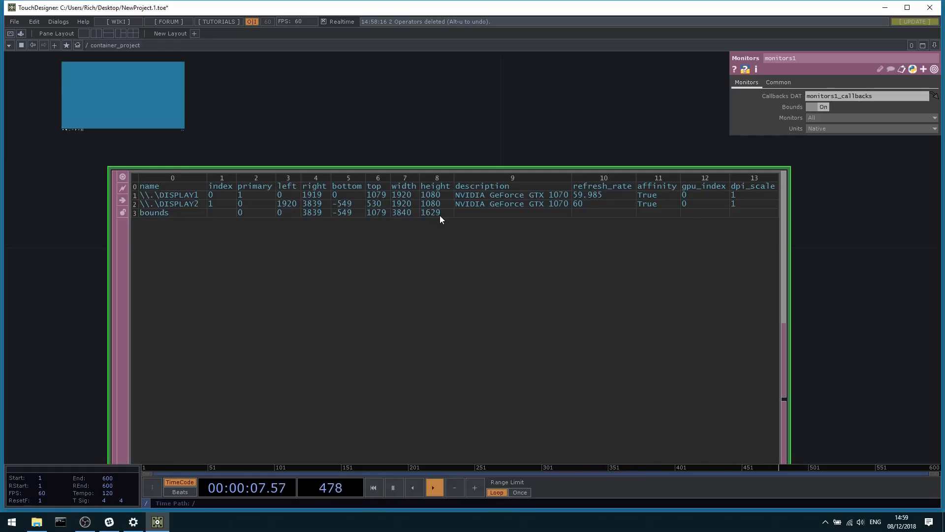
# Open container_project's parameters in a separate floating window from the root network, move it aside, and go back inside container_project.
pyautogui.scroll(-4, 442, 214)
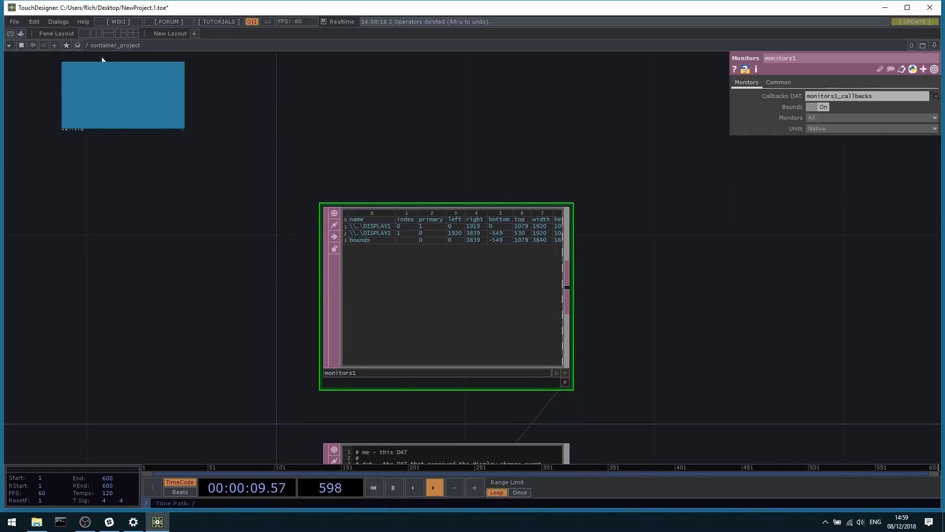
pyautogui.click(76, 48)
pyautogui.moveTo(481, 346); pyautogui.dragTo(556, 297, button='middle')
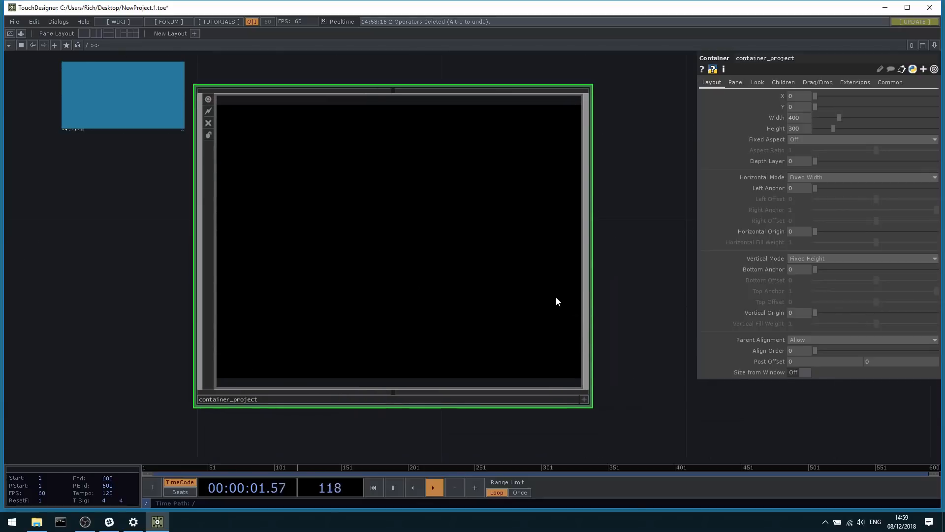
pyautogui.moveTo(522, 265); pyautogui.dragTo(395, 269, button='middle')
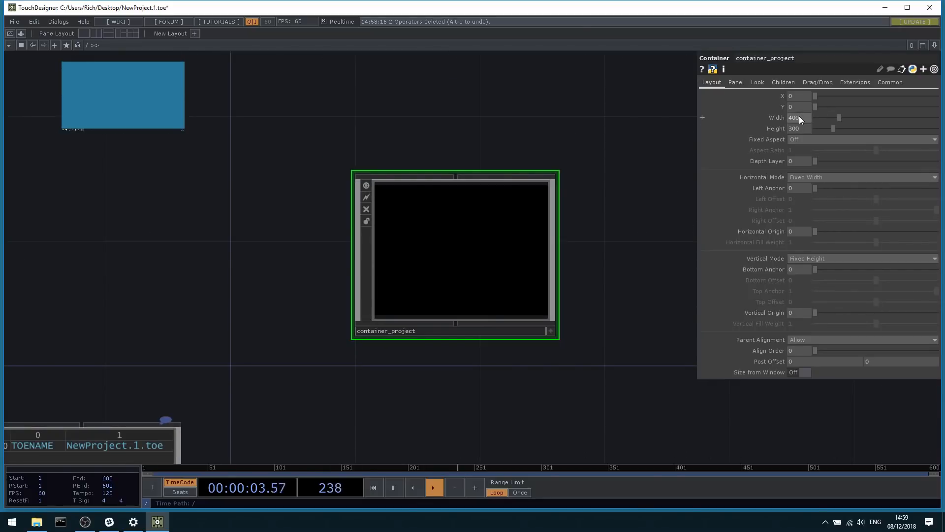
pyautogui.rightClick(493, 229)
pyautogui.click(516, 162)
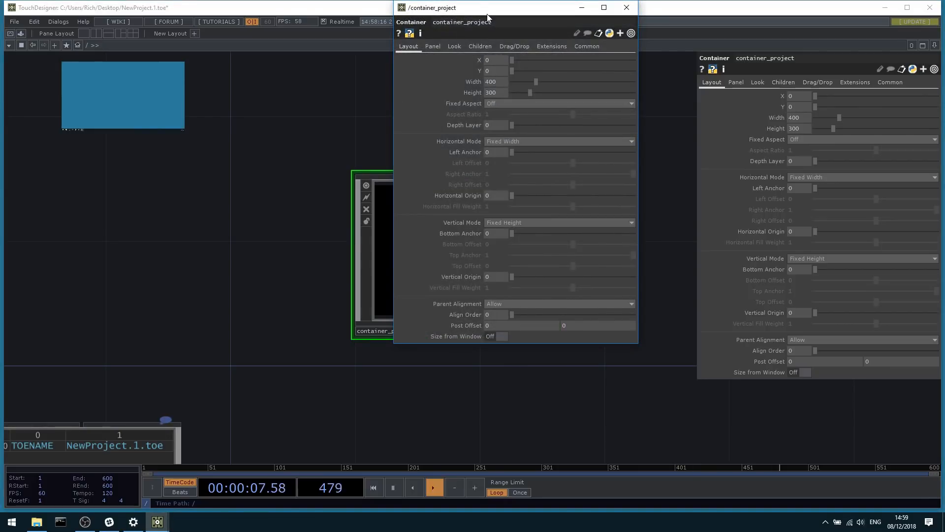
pyautogui.moveTo(487, 14); pyautogui.dragTo(146, 73)
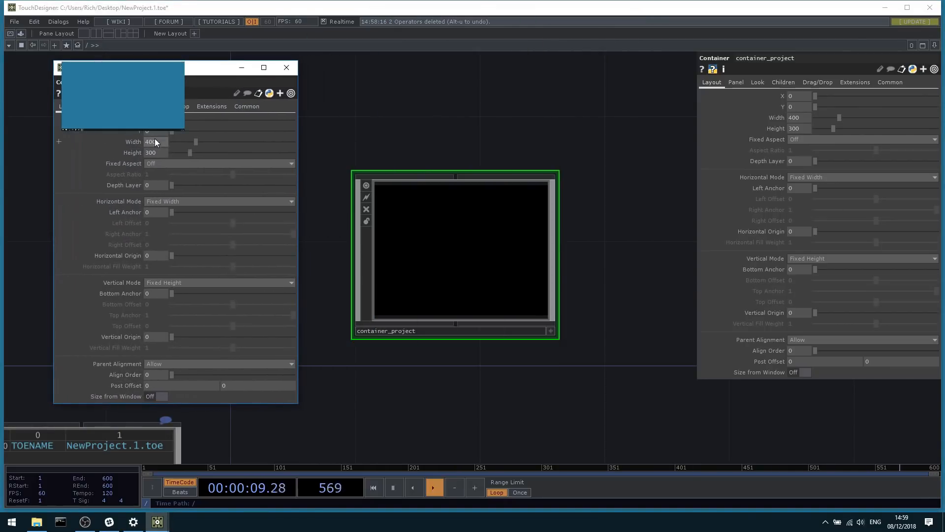
pyautogui.doubleClick(454, 224)
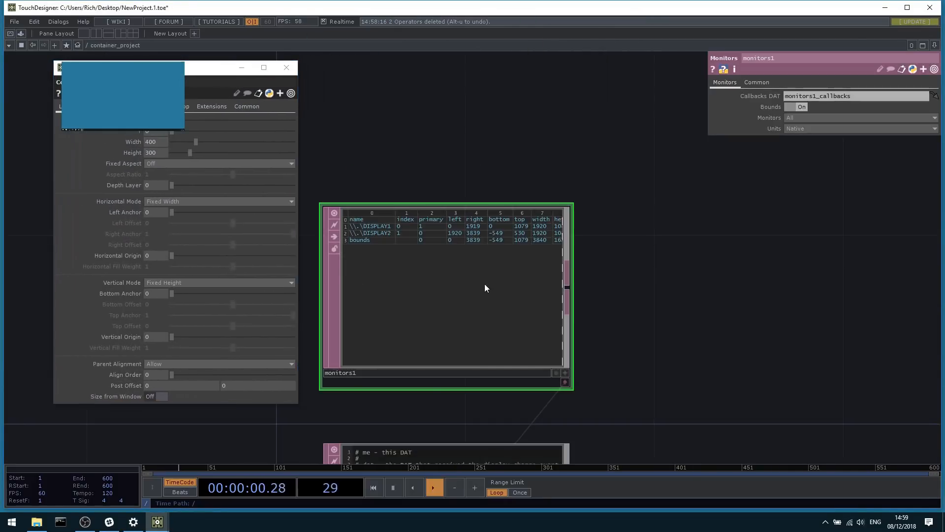
# Reference op('./monitors1') in container_project's Width, then widen its floating parameter window and place it beside the monitors1 table.
pyautogui.click(154, 141)
pyautogui.write("op('./")
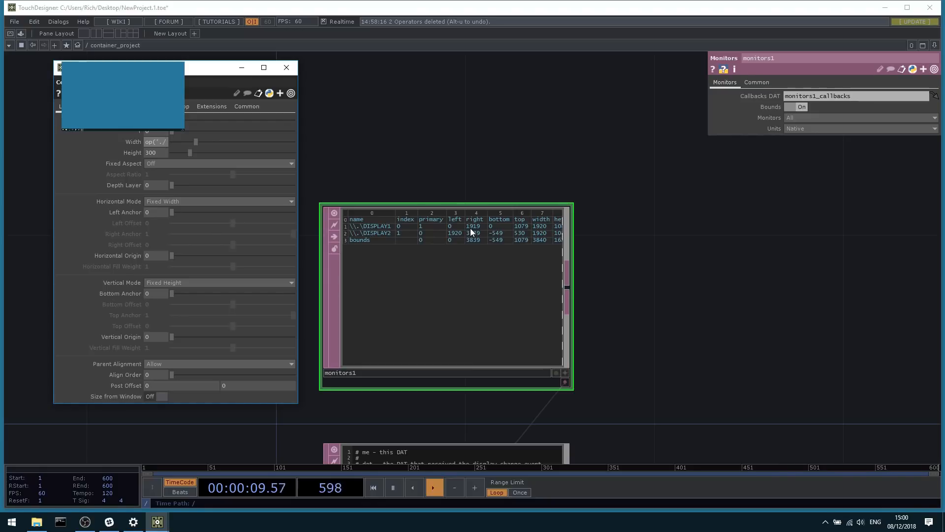
pyautogui.write('mo')
pyautogui.moveTo(298, 201); pyautogui.dragTo(545, 201)
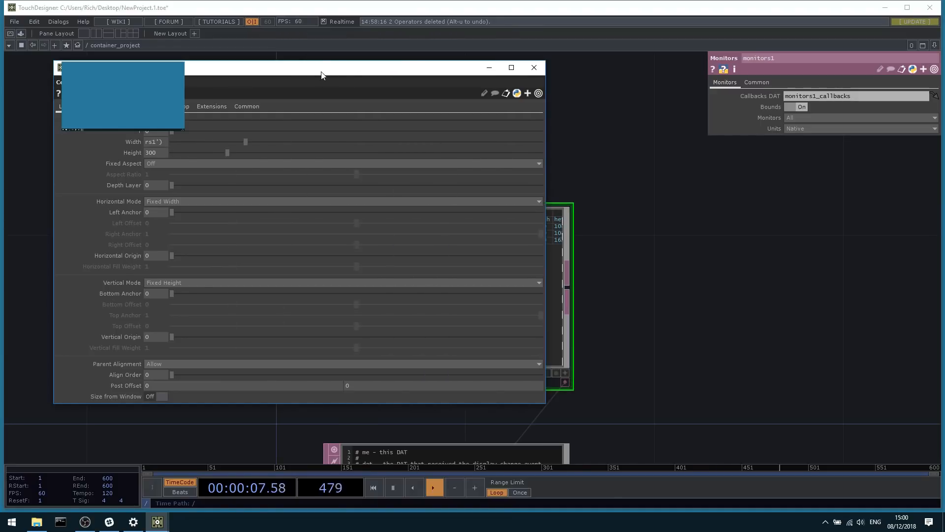
pyautogui.moveTo(321, 69); pyautogui.dragTo(729, 181)
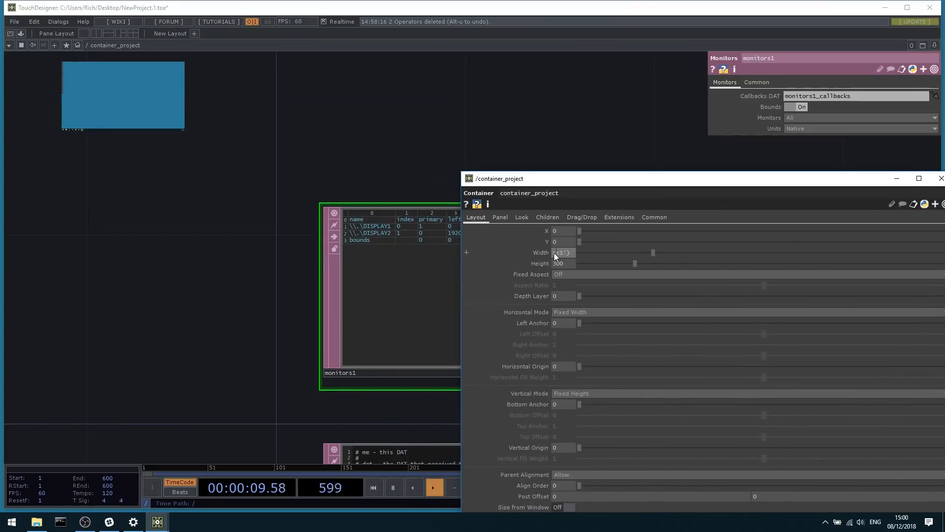
pyautogui.click(536, 252)
pyautogui.moveTo(419, 138); pyautogui.dragTo(247, 137)
pyautogui.click(555, 263)
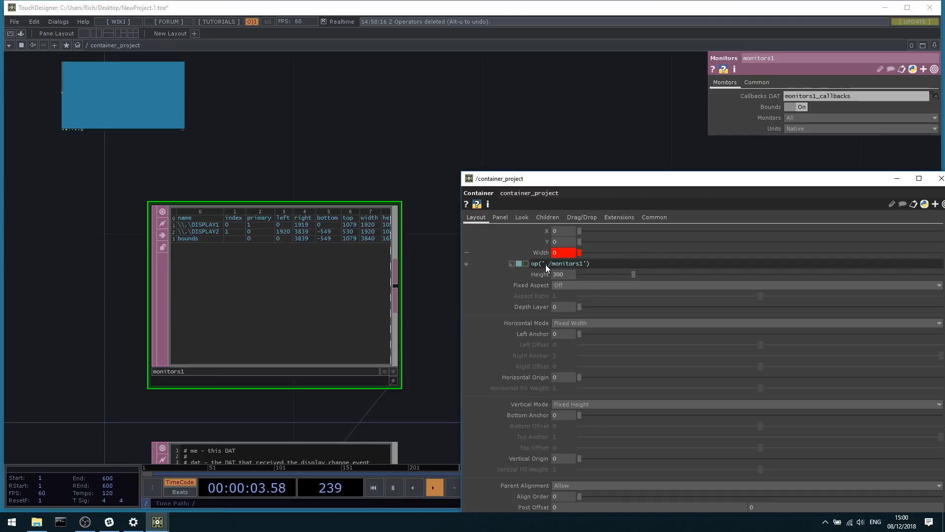
# Complete container_project's Width expression as op('./monitors1')['bounds','width'].
pyautogui.scroll(4, 268, 232)
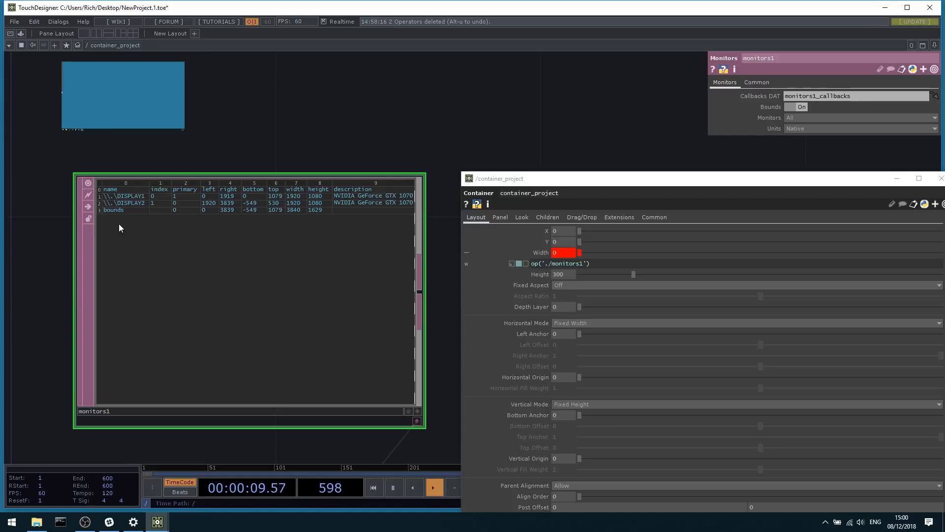
pyautogui.click(619, 263)
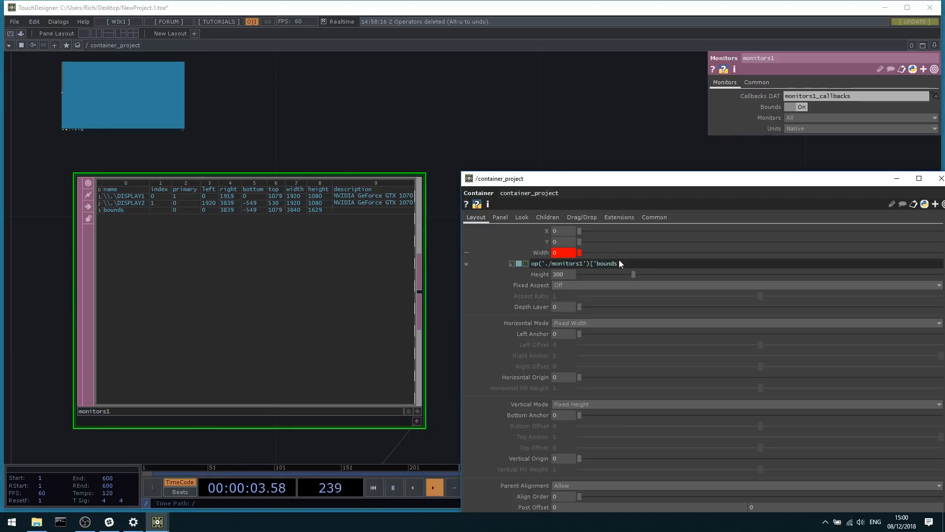
pyautogui.write("['bounds',")
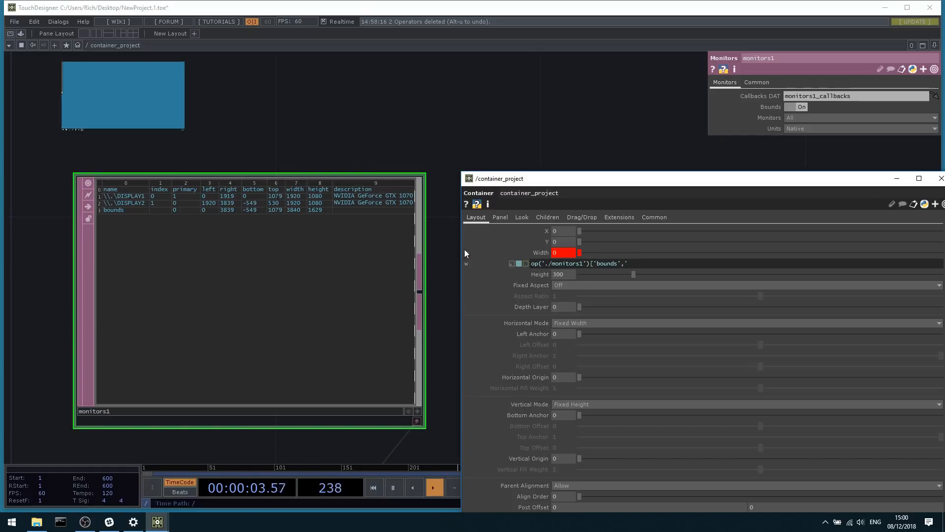
pyautogui.write('width')
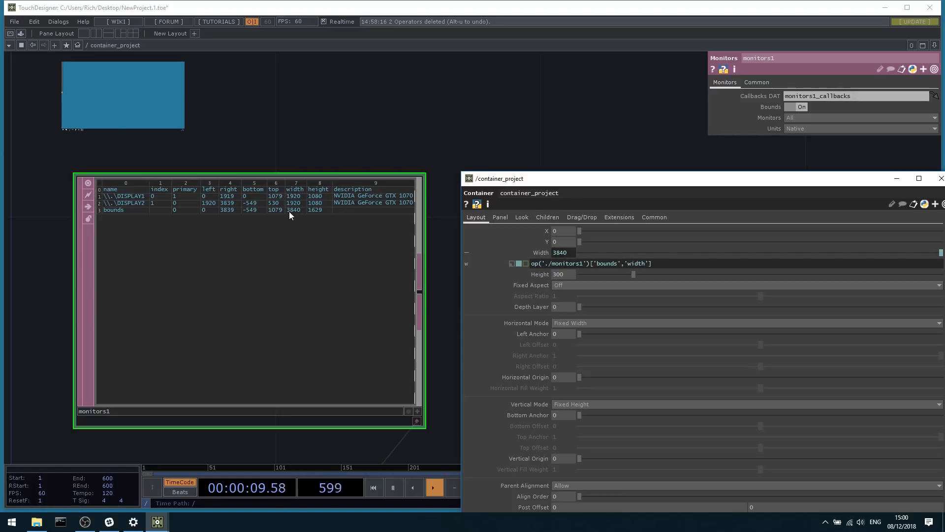
# Reuse the Width expression for container_project's Height and change it to op('./monitors1')['bounds','height'].
pyautogui.click(634, 265)
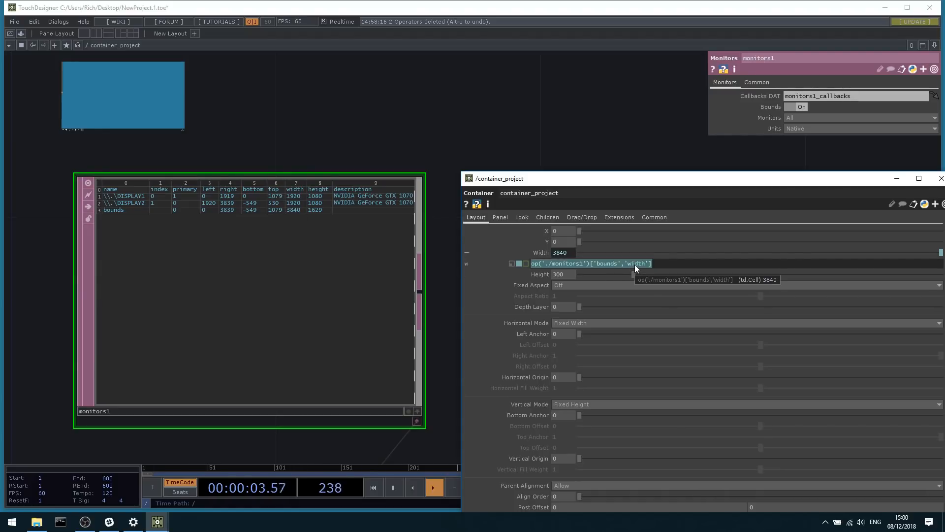
pyautogui.click(556, 274)
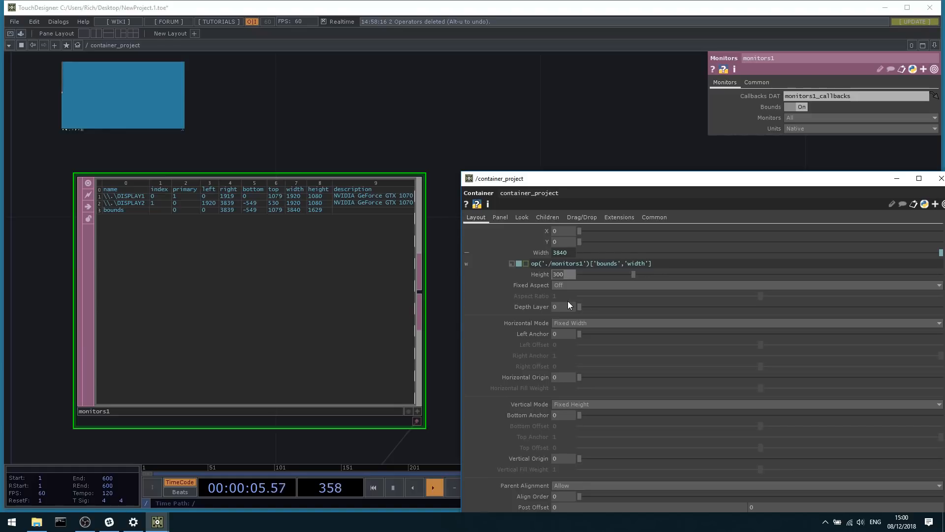
pyautogui.click(577, 101)
pyautogui.click(545, 275)
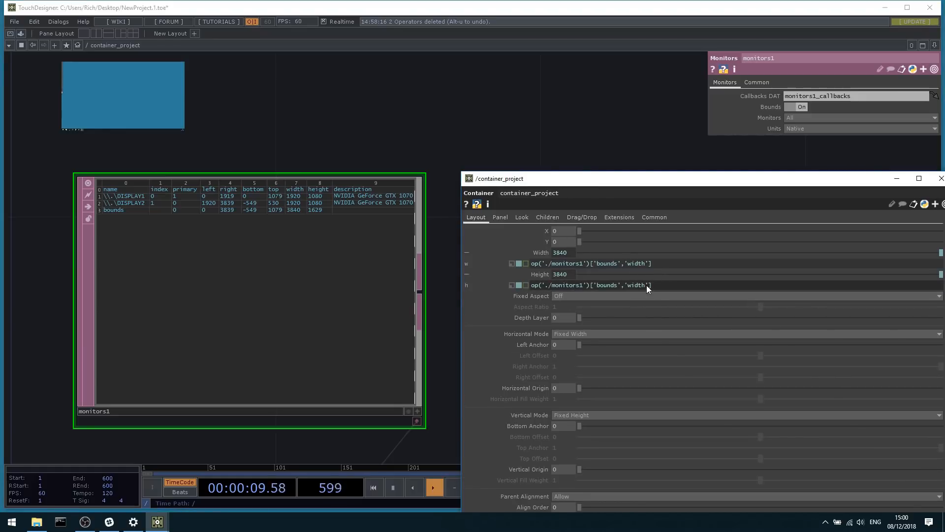
pyautogui.click(645, 285)
pyautogui.press('Return')
# Close container_project's floating parameter window and return to the root network.
pyautogui.moveTo(608, 178); pyautogui.dragTo(263, 95)
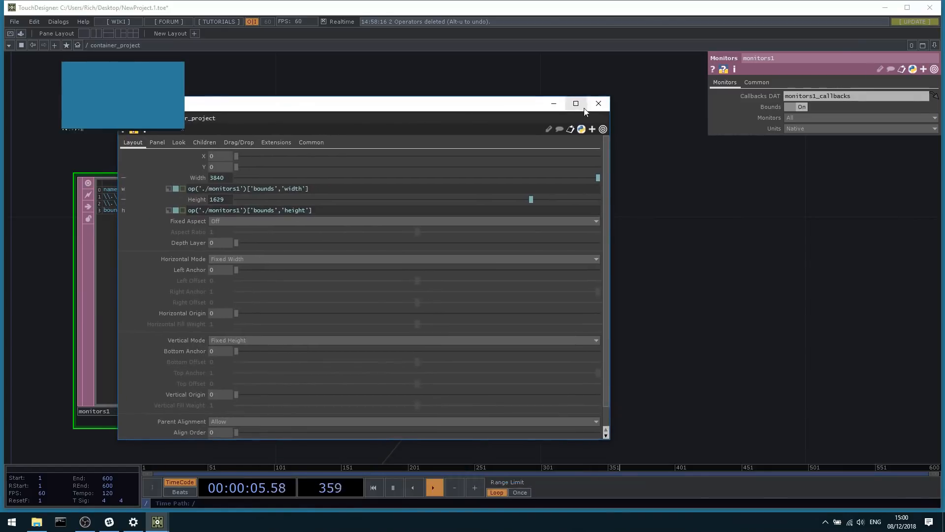
pyautogui.click(597, 104)
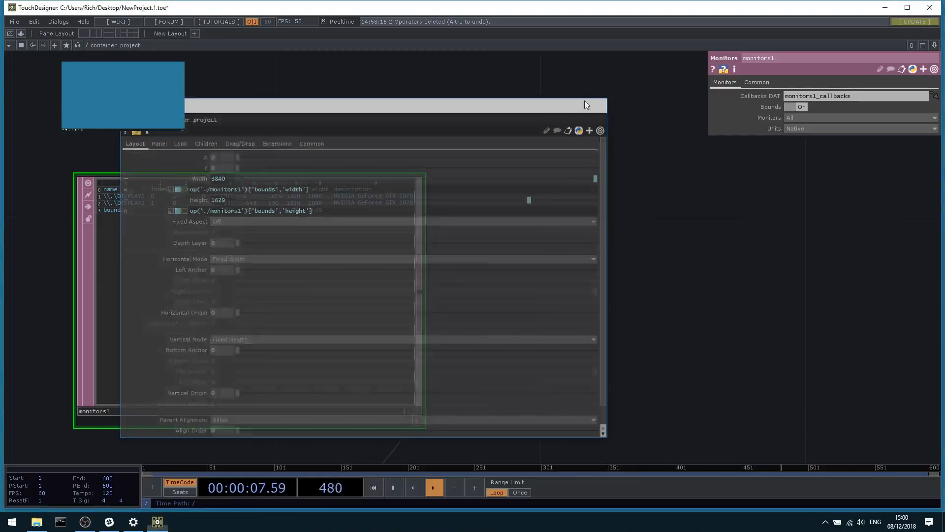
pyautogui.click(78, 46)
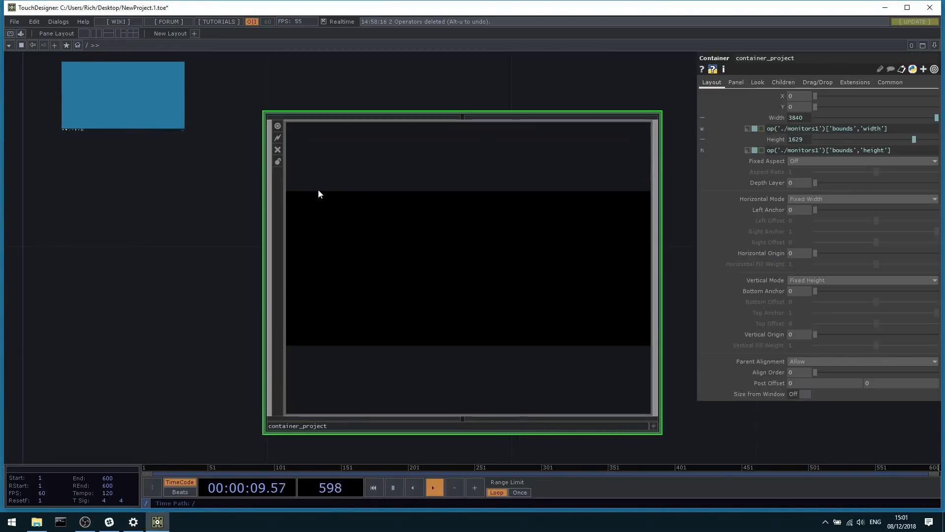
# Set container_project's background color to light yellow (0.956863, 1, 0.498039).
pyautogui.scroll(-4, 492, 239)
pyautogui.scroll(2, 524, 239)
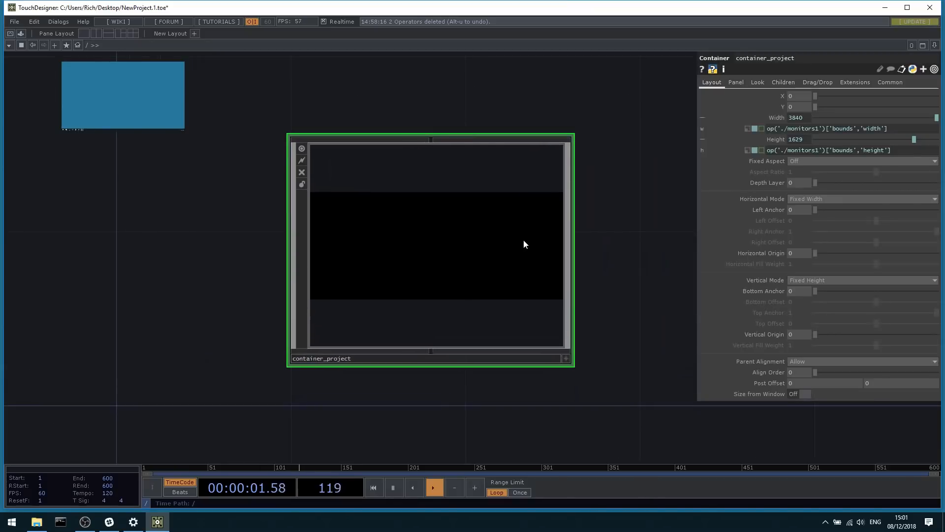
pyautogui.scroll(2, 512, 235)
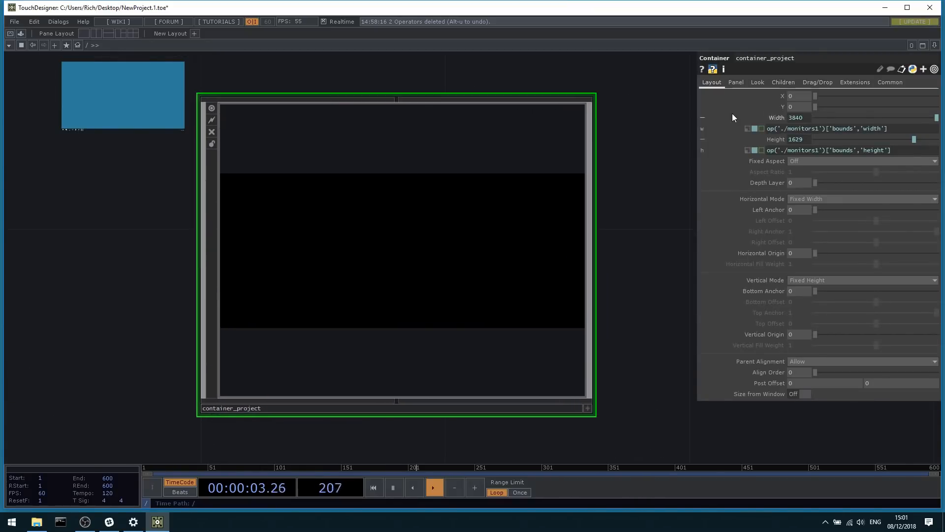
pyautogui.click(756, 82)
pyautogui.click(800, 96)
pyautogui.click(810, 69)
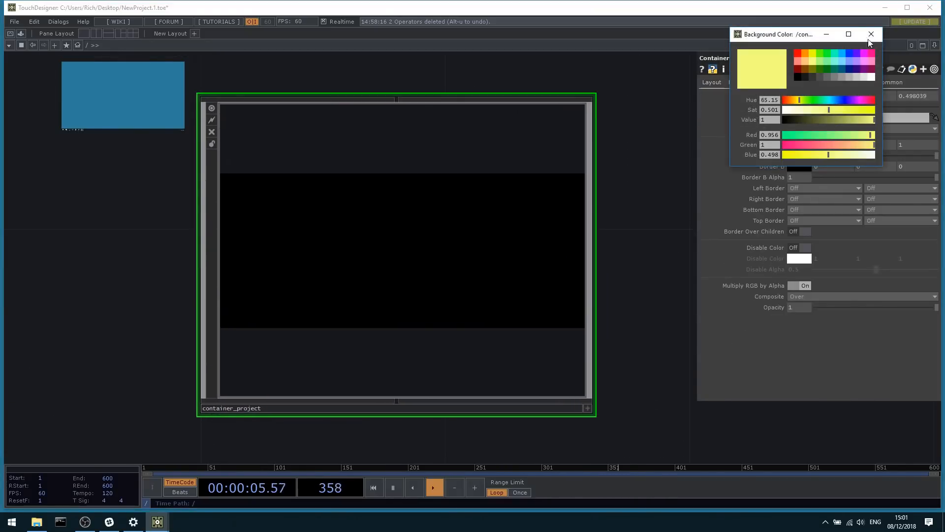
pyautogui.moveTo(816, 107); pyautogui.dragTo(936, 107)
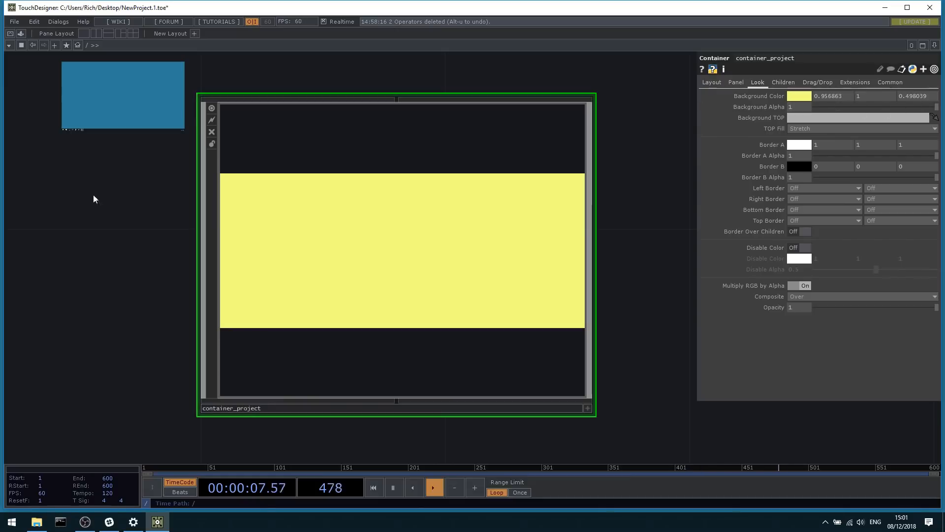
# Add a Window COMP to the root network, above local and beside container_project.
pyautogui.scroll(-5, 306, 208)
pyautogui.scroll(3, 201, 192)
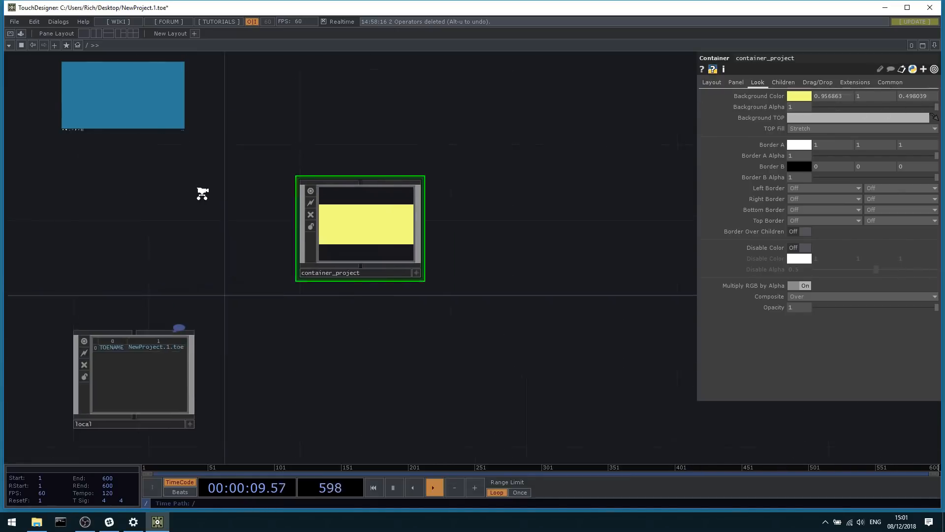
pyautogui.moveTo(203, 192); pyautogui.dragTo(213, 193)
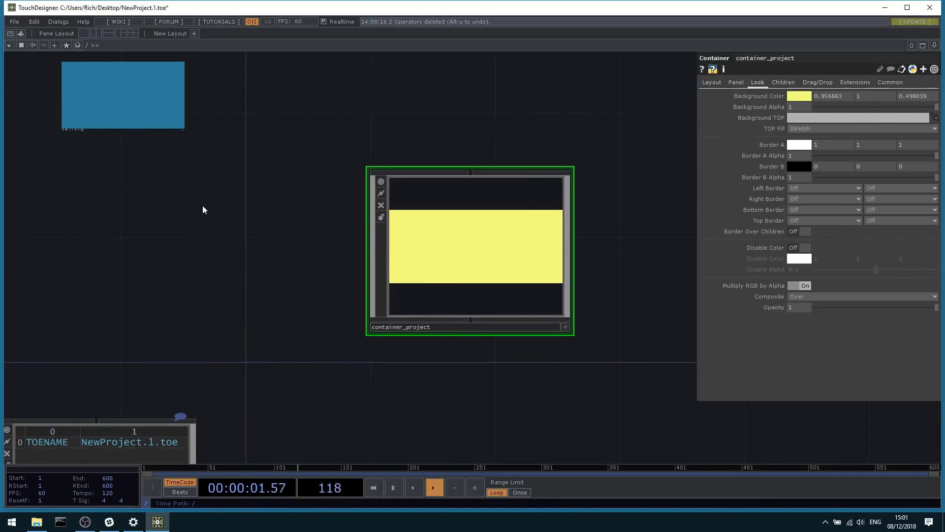
pyautogui.scroll(-2, 475, 238)
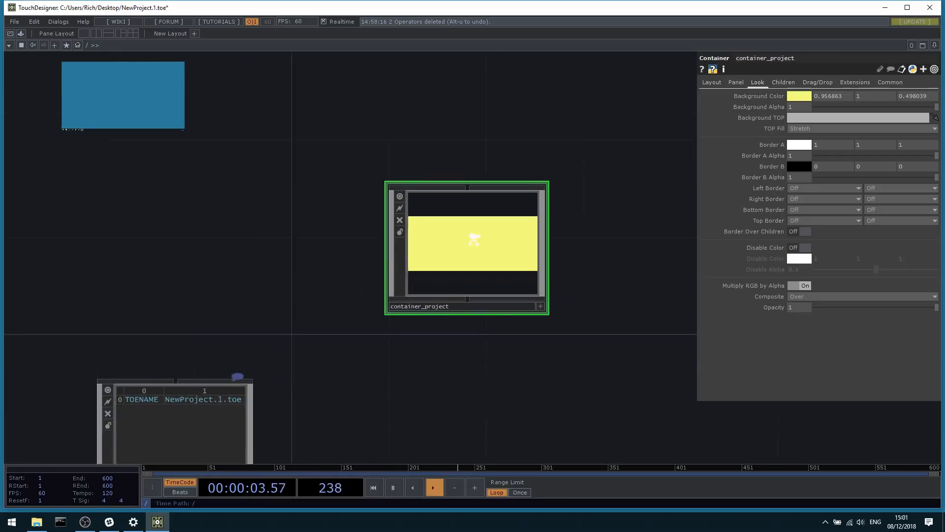
pyautogui.scroll(4, 475, 239)
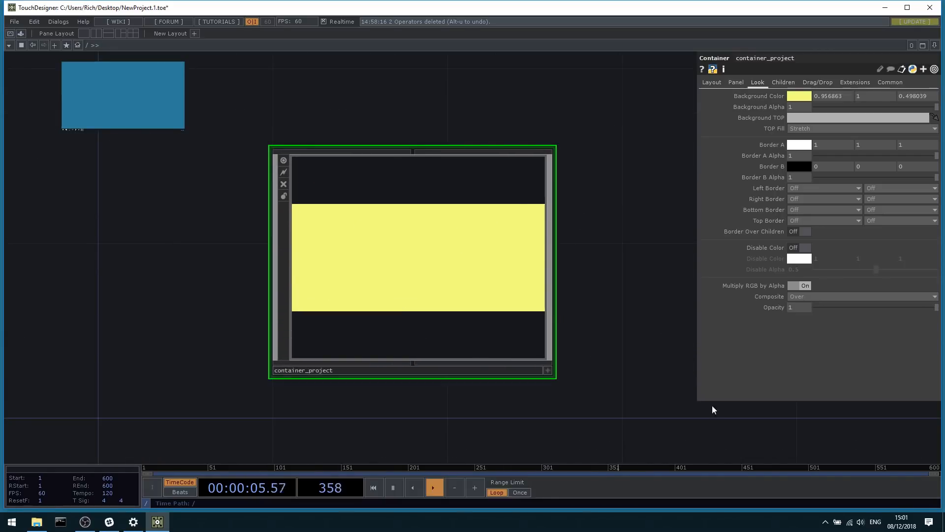
pyautogui.moveTo(109, 176); pyautogui.dragTo(276, 177)
pyautogui.scroll(-5, 273, 180)
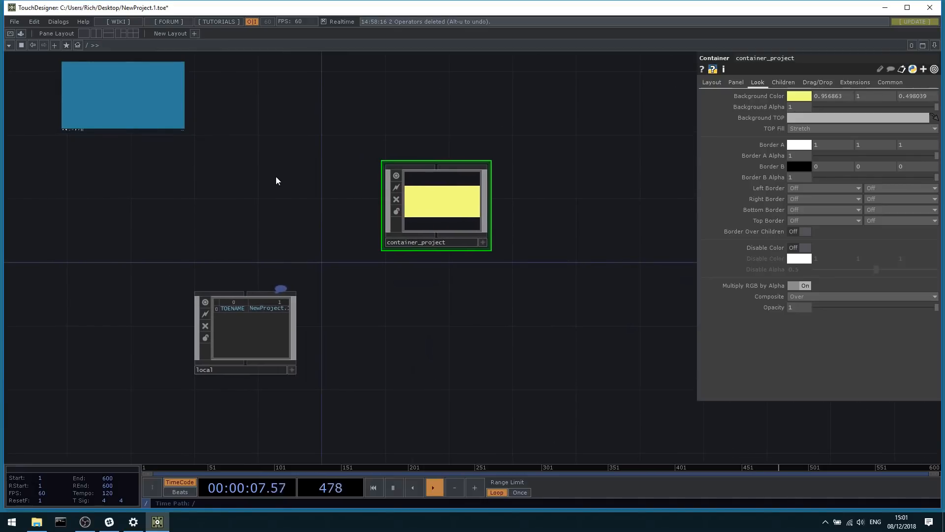
pyautogui.scroll(1, 237, 159)
pyautogui.press('Tab')
pyautogui.click(192, 52)
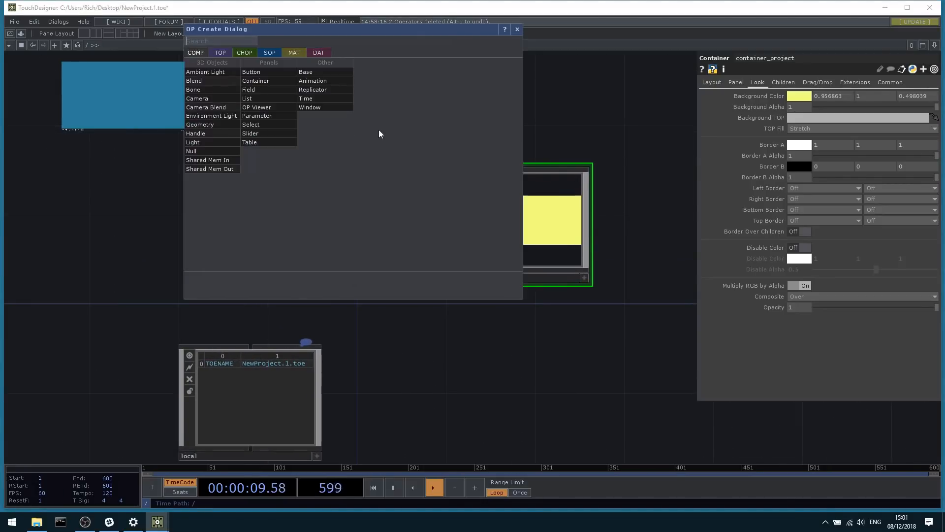
pyautogui.click(334, 107)
pyautogui.click(243, 209)
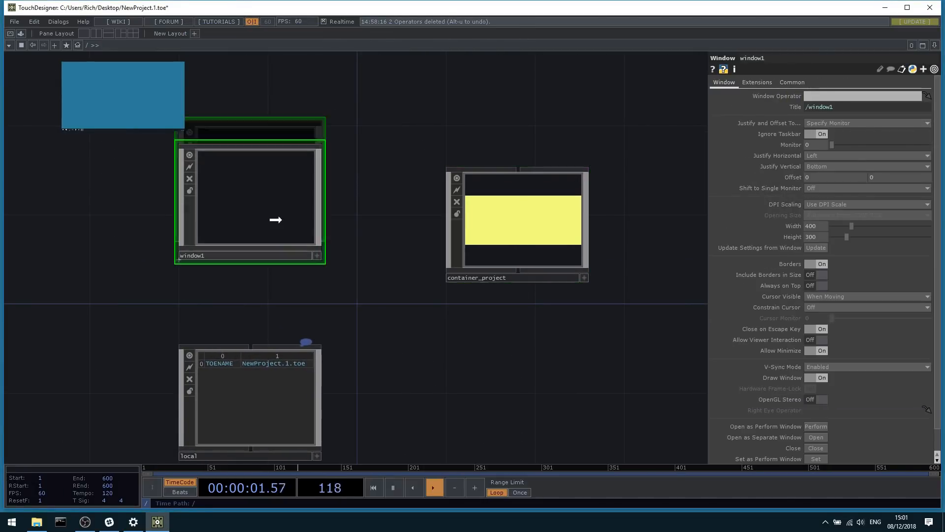
# Assign container_project as window1's Window Operator and align the window1 node level with container_project.
pyautogui.moveTo(377, 276); pyautogui.dragTo(378, 297)
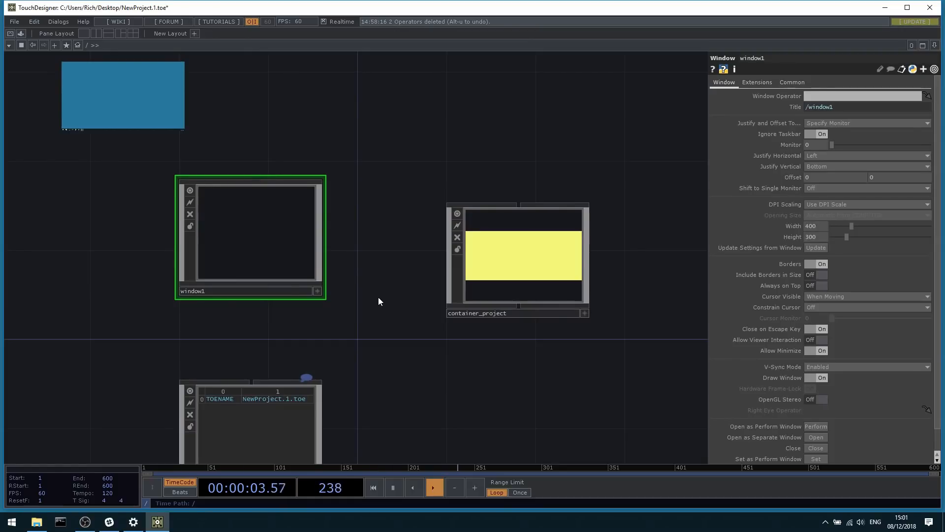
pyautogui.click(506, 262)
pyautogui.click(296, 254)
pyautogui.moveTo(541, 255); pyautogui.dragTo(844, 98)
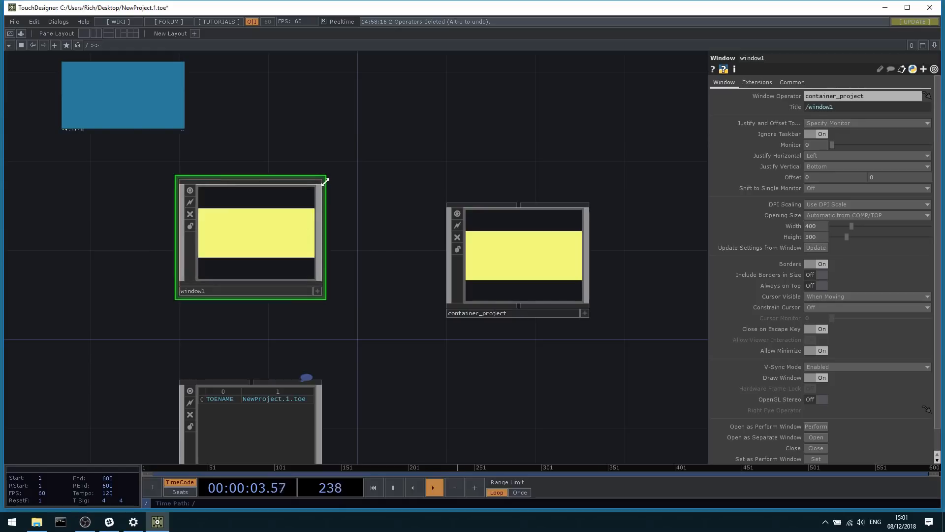
pyautogui.moveTo(289, 225); pyautogui.dragTo(289, 247)
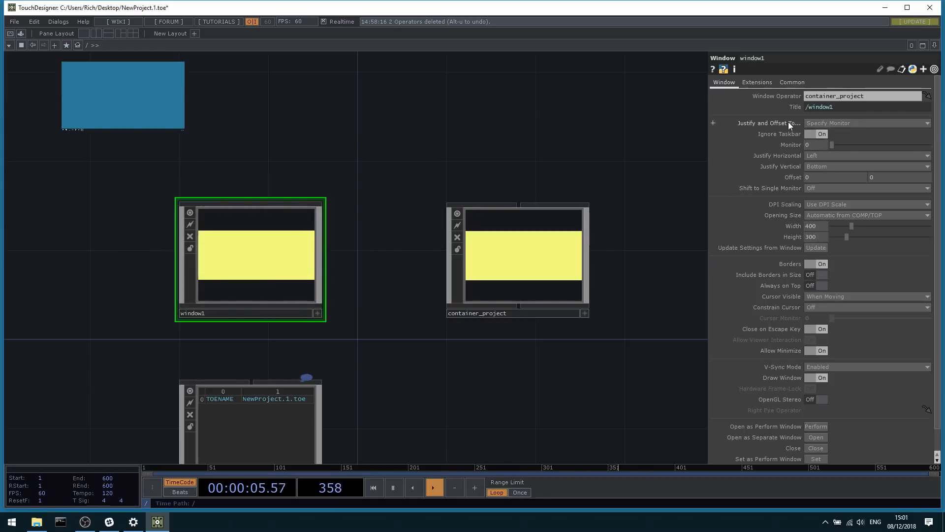
# Set window1 to justify to Bounds of All Monitors with Opening Size Fill, Borders off and Always on Top on.
pyautogui.click(861, 123)
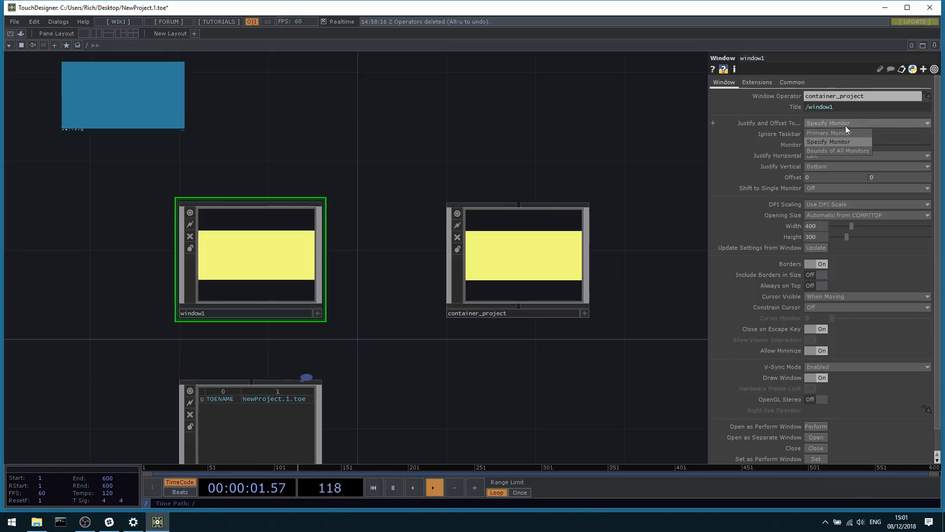
pyautogui.click(838, 151)
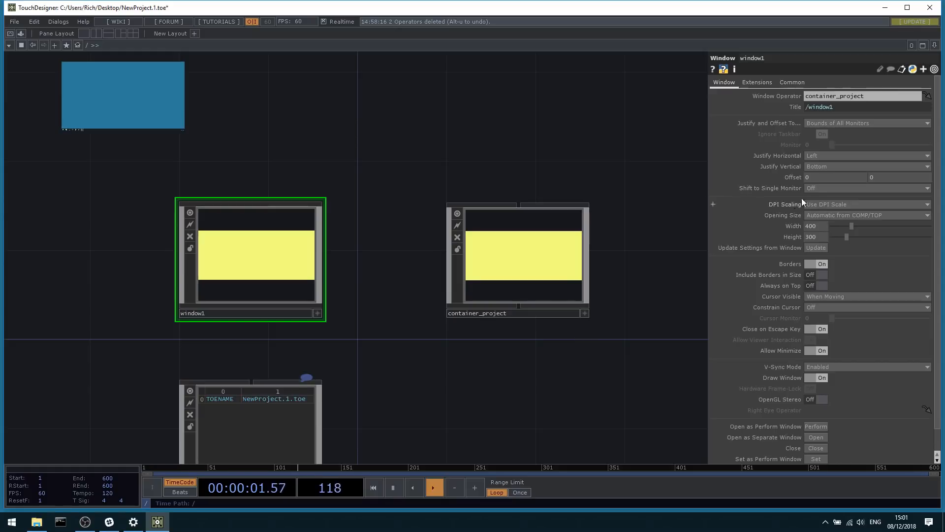
pyautogui.click(850, 213)
pyautogui.click(823, 234)
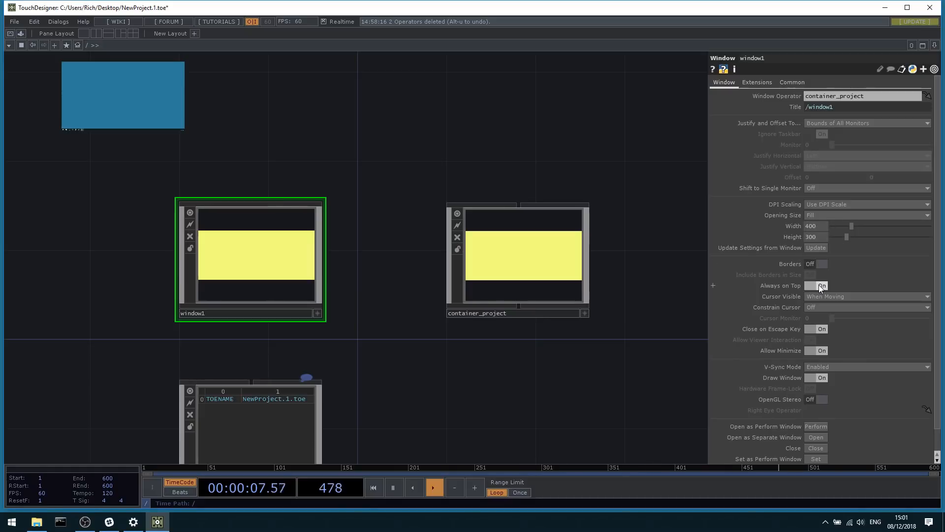
pyautogui.scroll(-2, 819, 335)
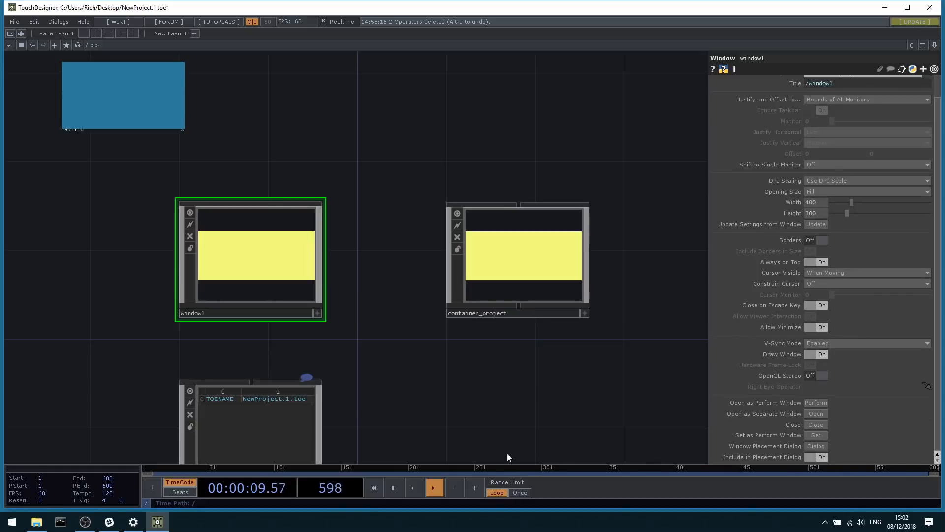
pyautogui.moveTo(607, 381); pyautogui.dragTo(589, 382)
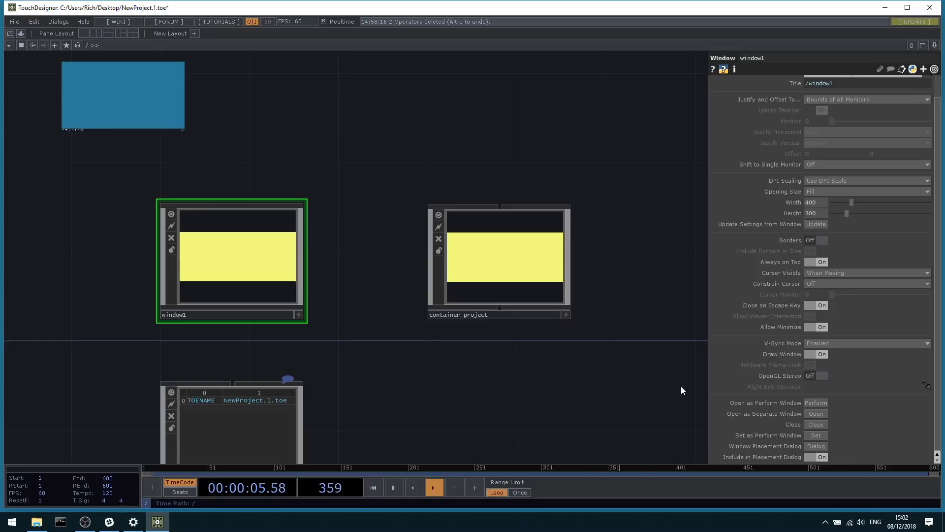
# Open the Window Placement dialog and move it clear of the window1 component to view the listed window components.
pyautogui.moveTo(596, 381); pyautogui.dragTo(632, 397)
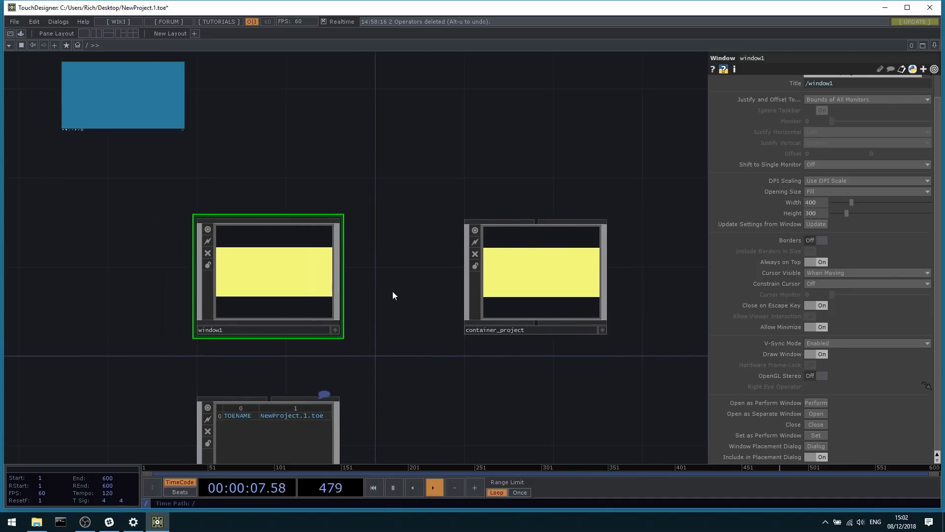
pyautogui.scroll(3, 257, 281)
pyautogui.scroll(-4, 353, 276)
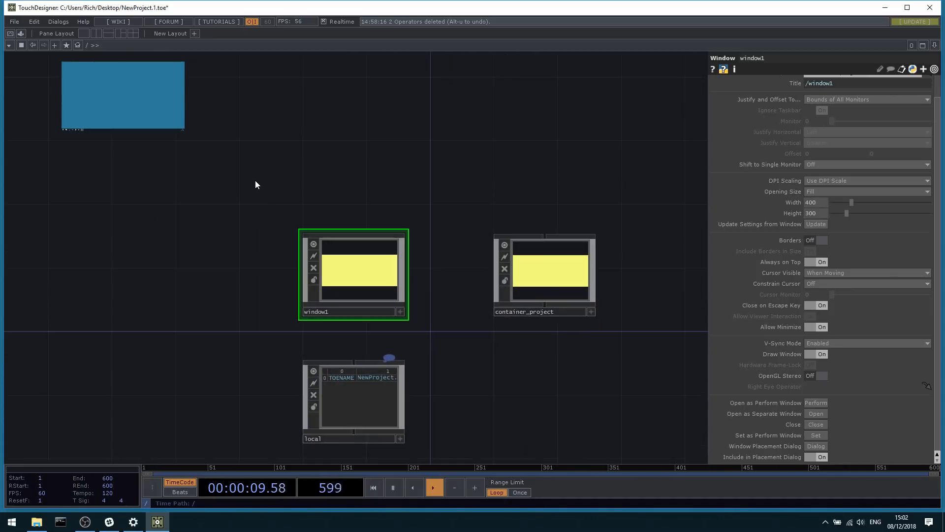
pyautogui.click(53, 23)
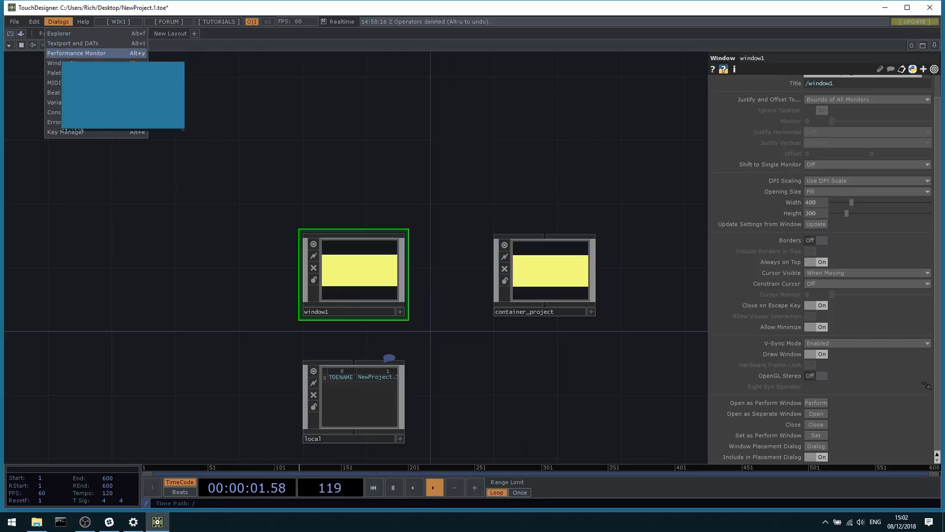
pyautogui.click(68, 63)
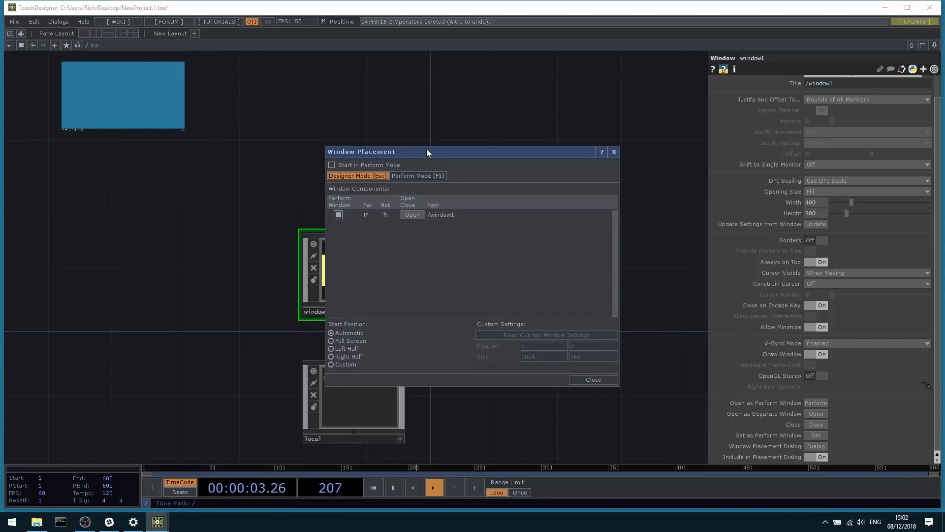
pyautogui.moveTo(426, 152); pyautogui.dragTo(308, 83)
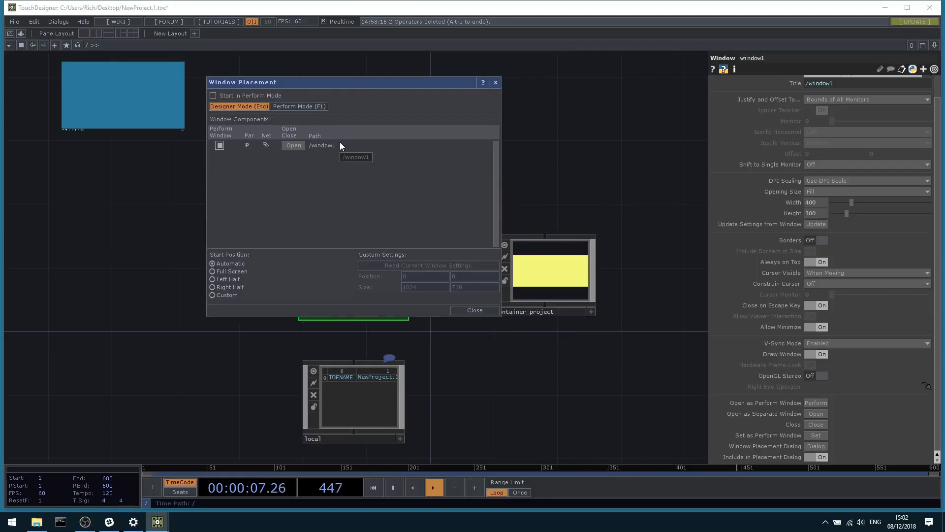
# Add a second Window component to the root network above container_project.
pyautogui.moveTo(573, 189); pyautogui.dragTo(598, 252)
pyautogui.press('Tab')
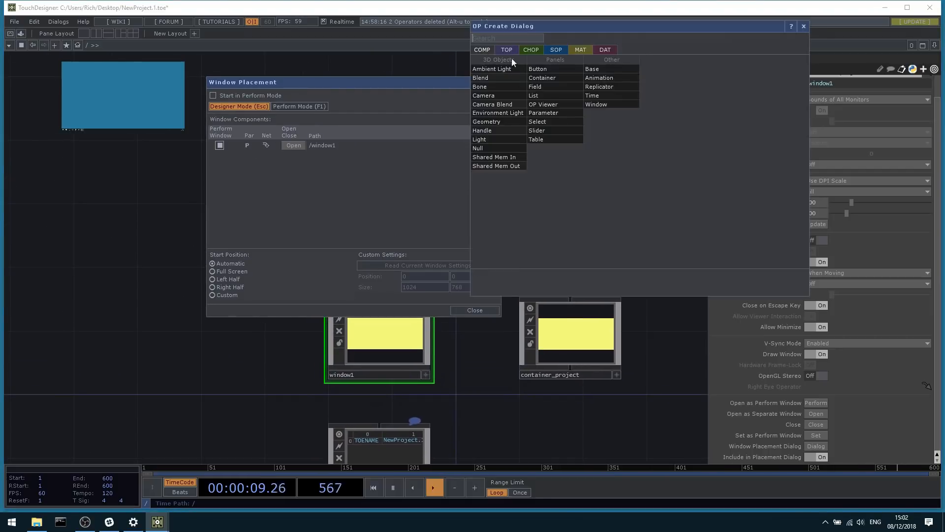
pyautogui.click(601, 103)
pyautogui.click(634, 161)
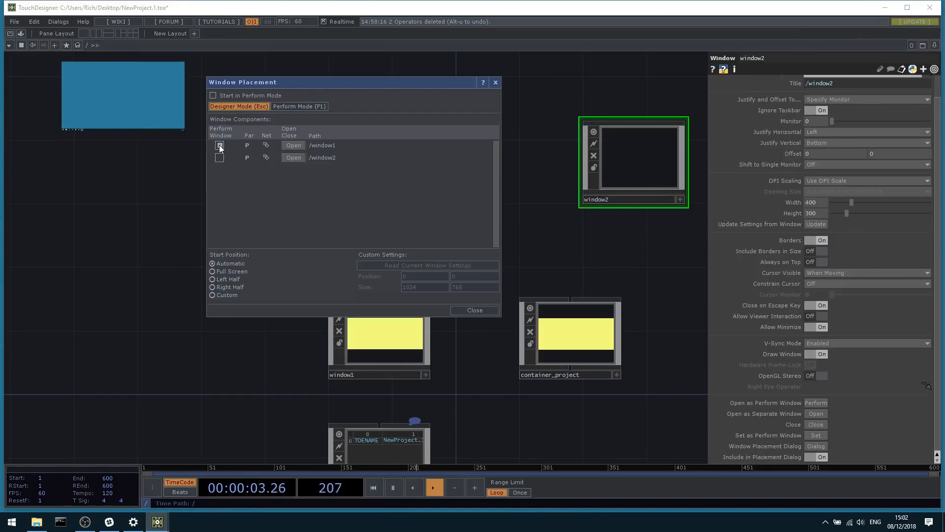
# Close the Window Placement dialog and delete the window2 component.
pyautogui.click(213, 95)
pyautogui.click(496, 84)
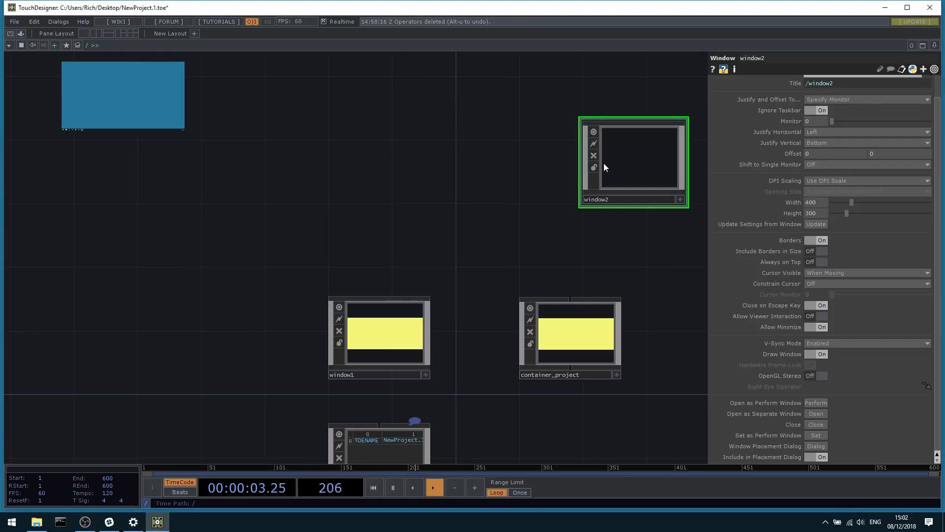
pyautogui.press('Delete')
# Open window1 as the perform window to preview the output, and return to the network editor.
pyautogui.click(331, 331)
pyautogui.moveTo(404, 250); pyautogui.dragTo(406, 178)
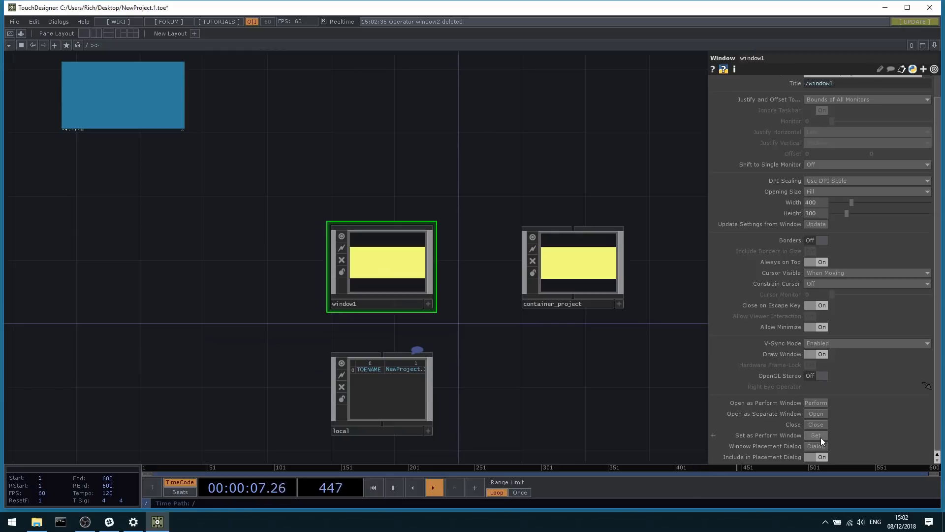
pyautogui.moveTo(558, 321); pyautogui.dragTo(546, 353)
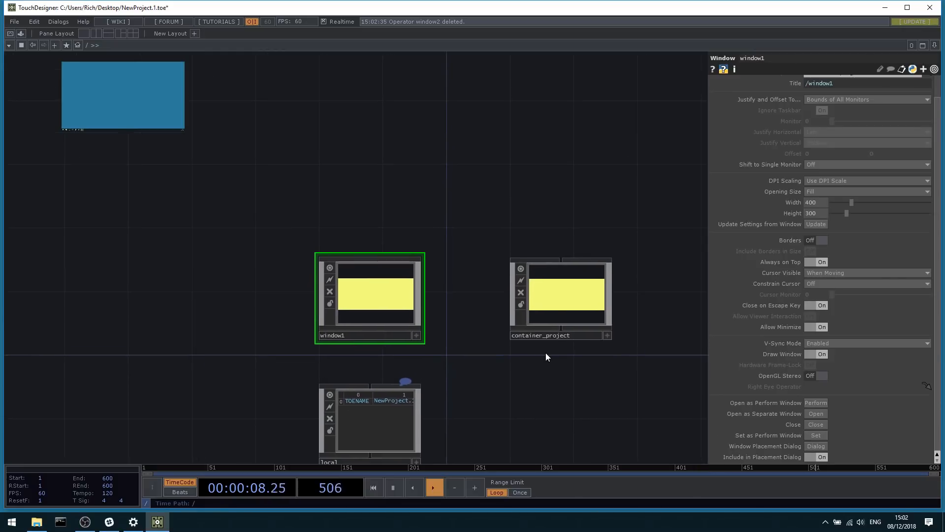
pyautogui.click(816, 403)
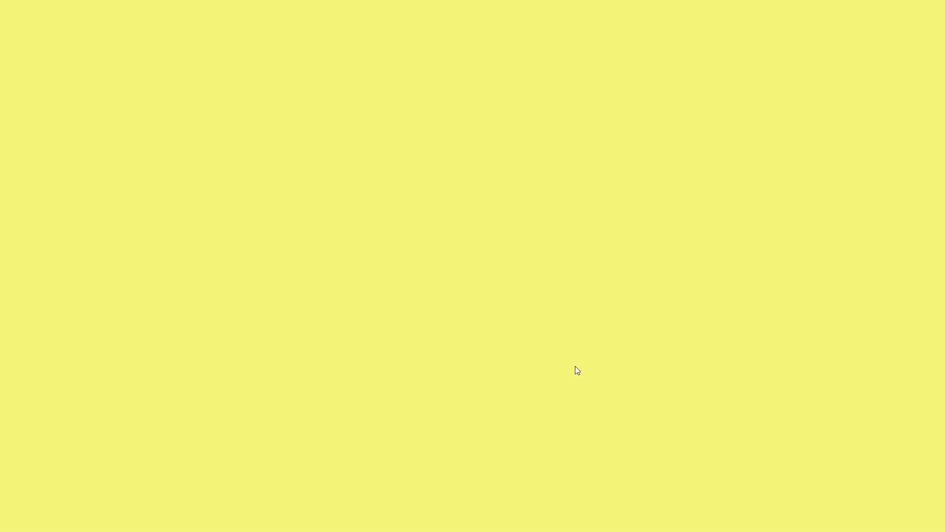
pyautogui.press('Escape')
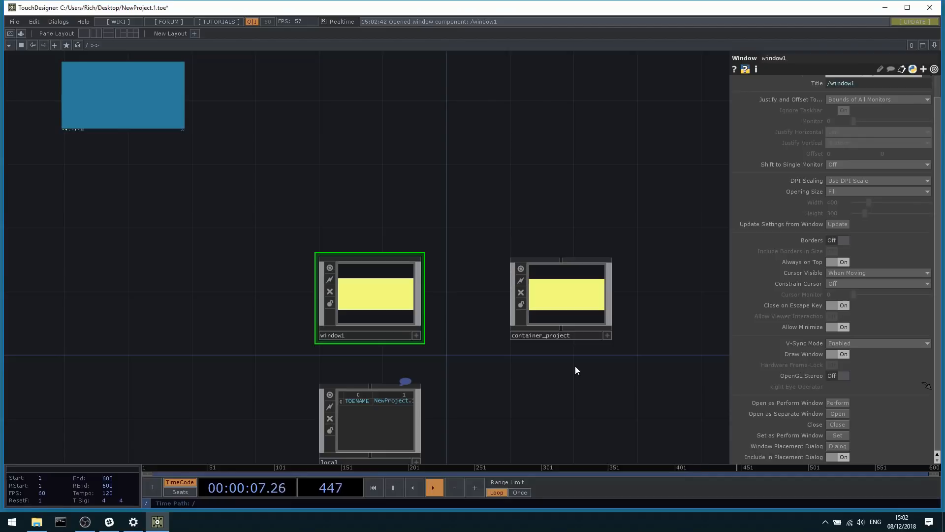
# Set the Background Alpha of container_project to 0.
pyautogui.moveTo(584, 365); pyautogui.dragTo(454, 365)
pyautogui.scroll(6, 439, 297)
pyautogui.click(439, 300)
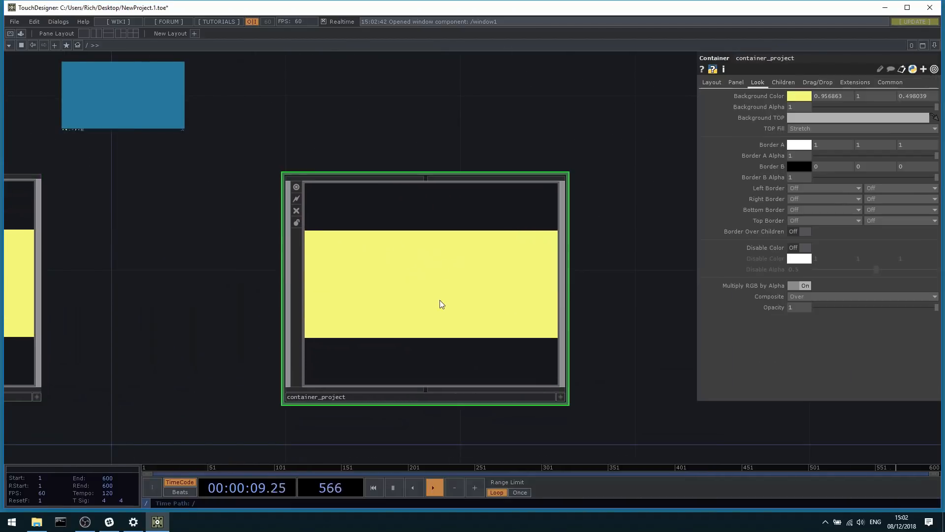
pyautogui.scroll(-5, 440, 300)
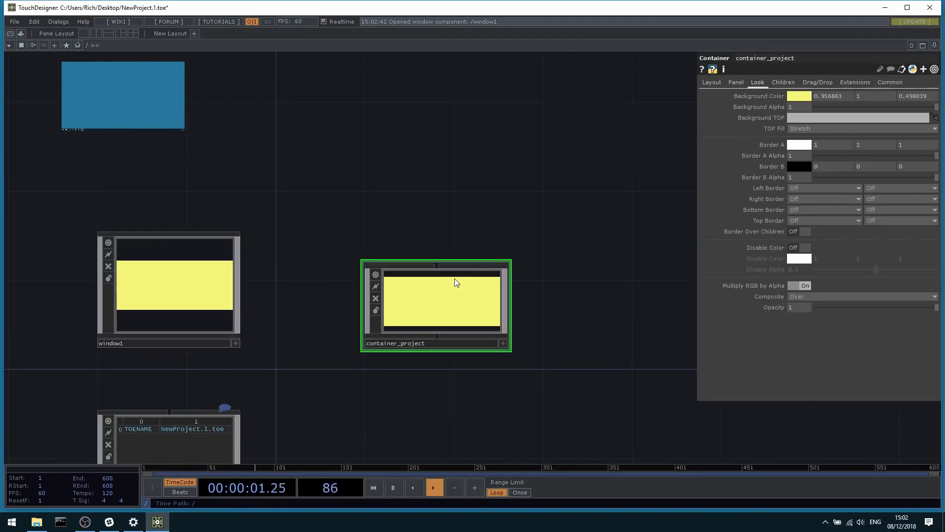
pyautogui.scroll(2, 456, 283)
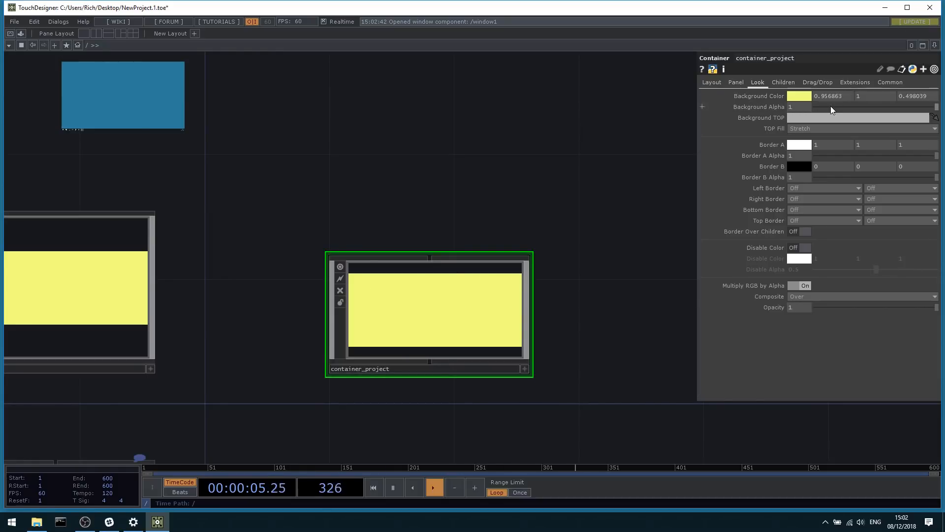
pyautogui.moveTo(831, 106); pyautogui.dragTo(643, 121)
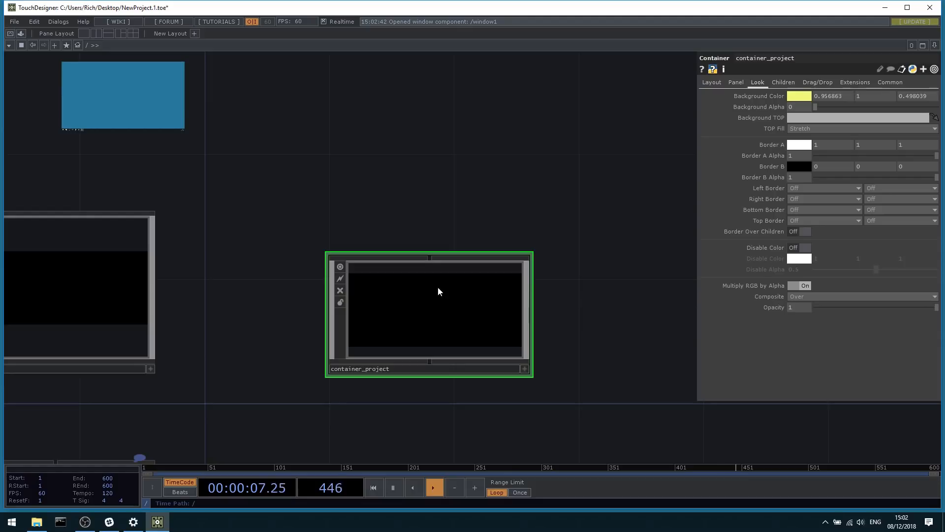
# Go inside container_project and examine the displays listed in the monitors1 table.
pyautogui.press('i')
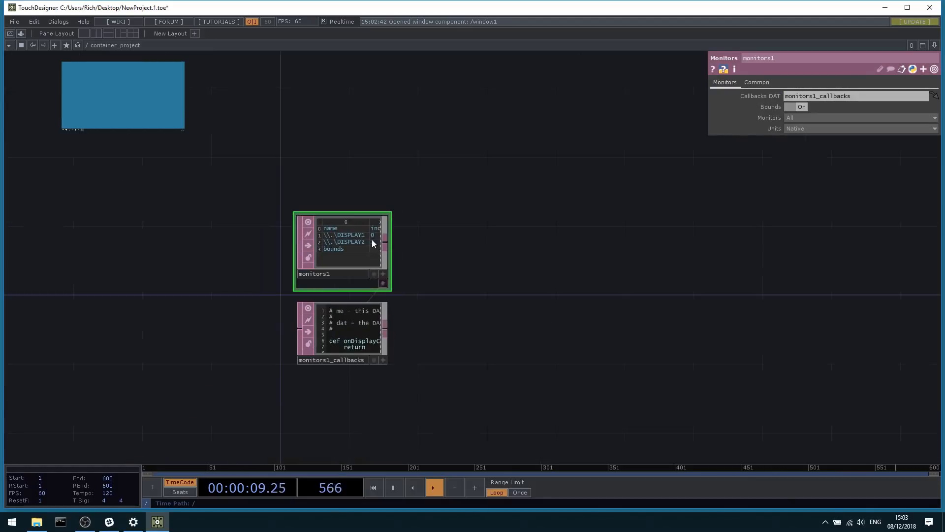
pyautogui.moveTo(343, 229); pyautogui.dragTo(337, 334)
pyautogui.scroll(5, 341, 354)
pyautogui.scroll(-5, 385, 354)
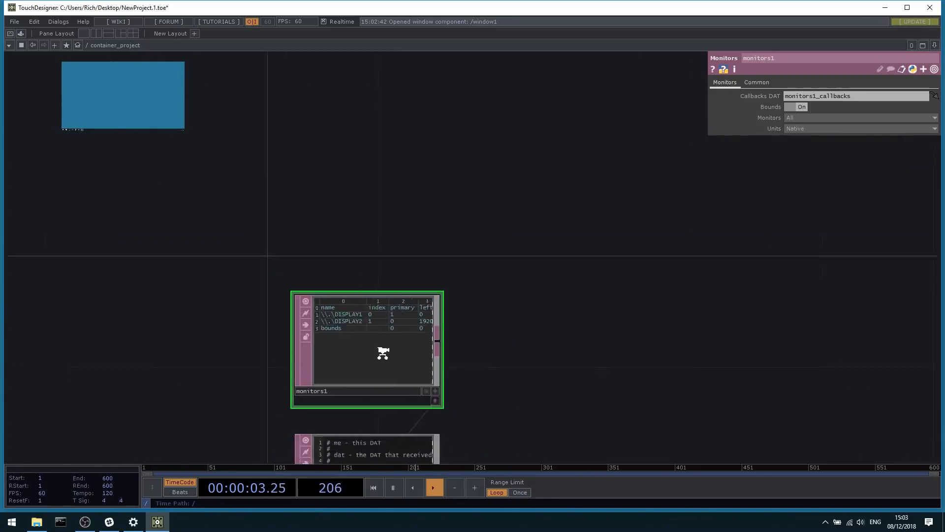
pyautogui.moveTo(437, 275); pyautogui.dragTo(431, 317)
pyautogui.scroll(1, 420, 332)
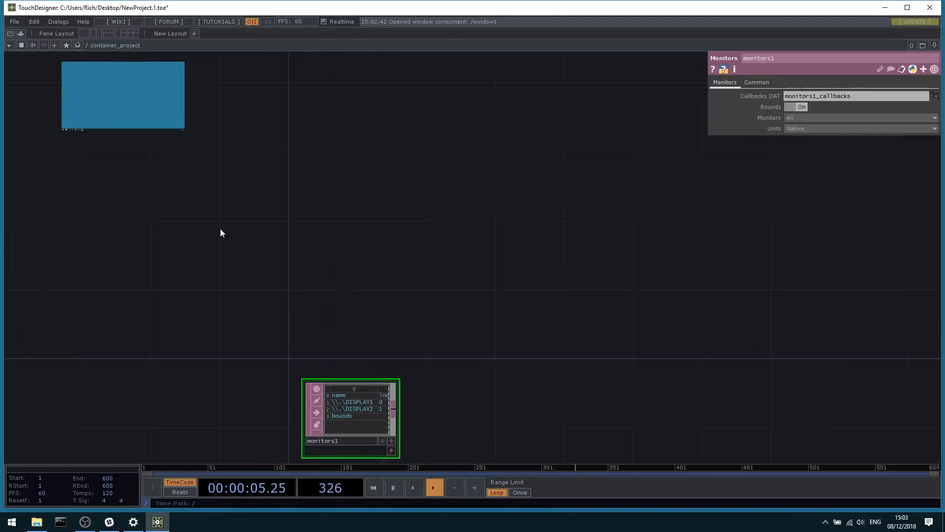
pyautogui.moveTo(491, 287); pyautogui.dragTo(446, 291)
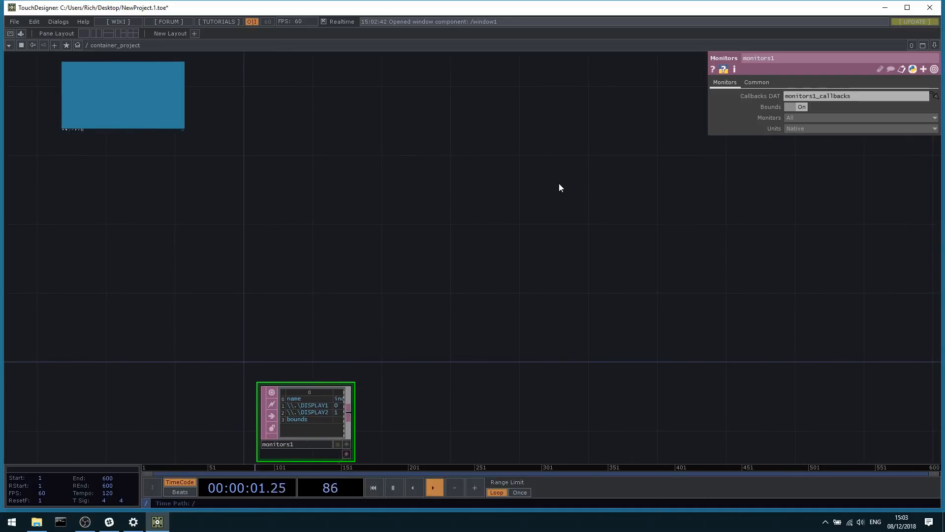
pyautogui.press('Tab')
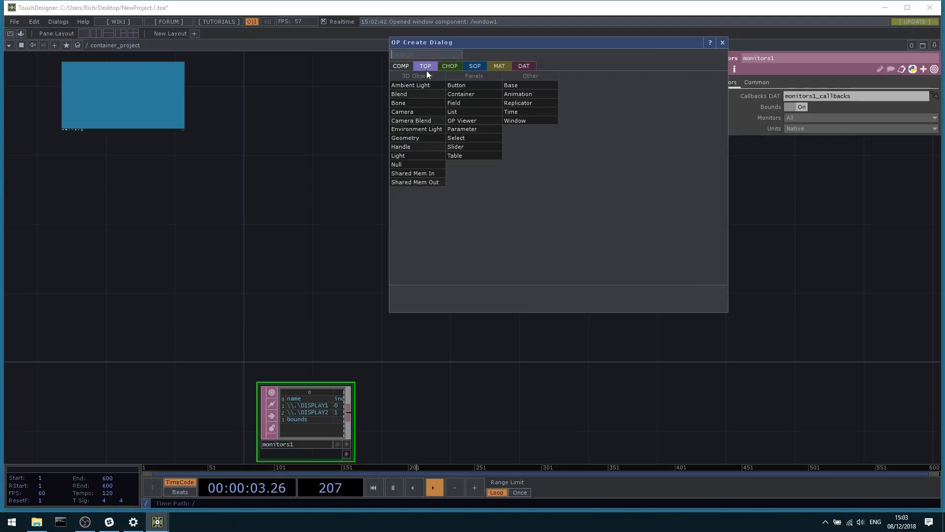
pyautogui.press('Escape')
pyautogui.scroll(-2, 359, 202)
pyautogui.moveTo(367, 236); pyautogui.dragTo(369, 275)
pyautogui.scroll(6, 338, 361)
pyautogui.moveTo(298, 383); pyautogui.dragTo(300, 306)
pyautogui.scroll(-4, 300, 306)
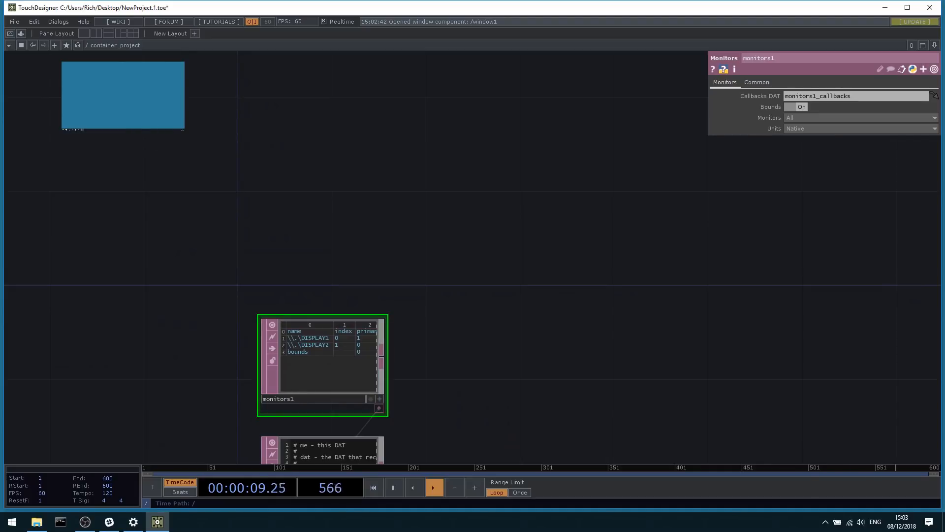
pyautogui.moveTo(297, 182); pyautogui.dragTo(292, 211)
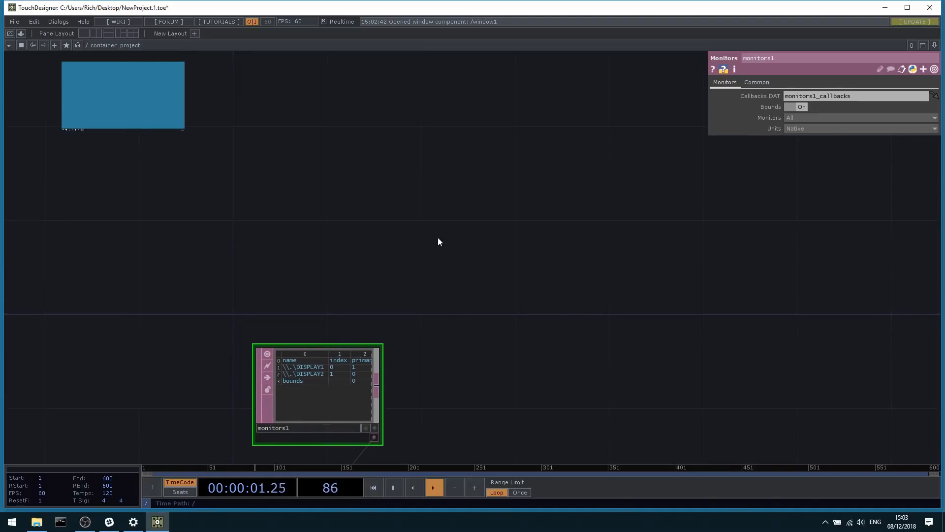
# Add a Container component inside container_project and place it in the empty area above monitors1.
pyautogui.press('Tab')
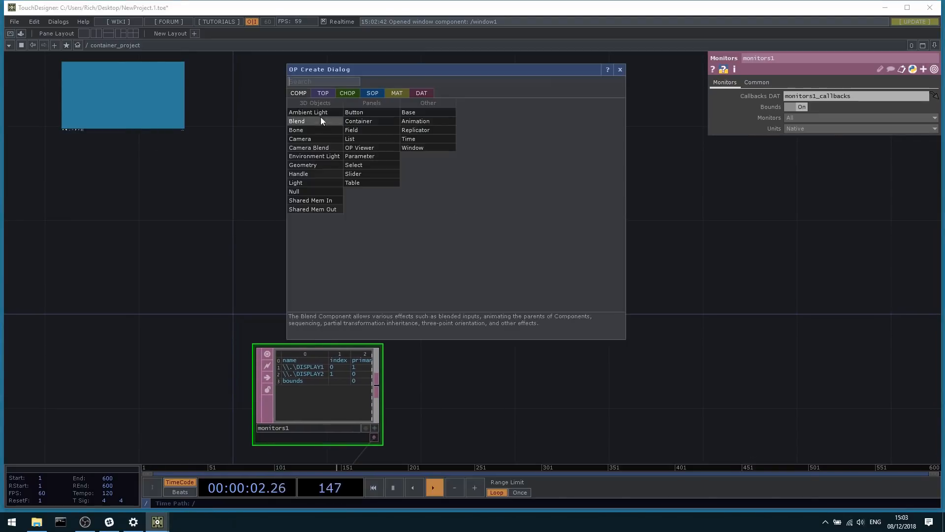
pyautogui.click(370, 123)
pyautogui.click(393, 217)
pyautogui.moveTo(394, 217); pyautogui.dragTo(569, 255)
# Rename the new container as container_leftscreen.
pyautogui.click(570, 263)
pyautogui.press('BackSpace')
pyautogui.write('_')
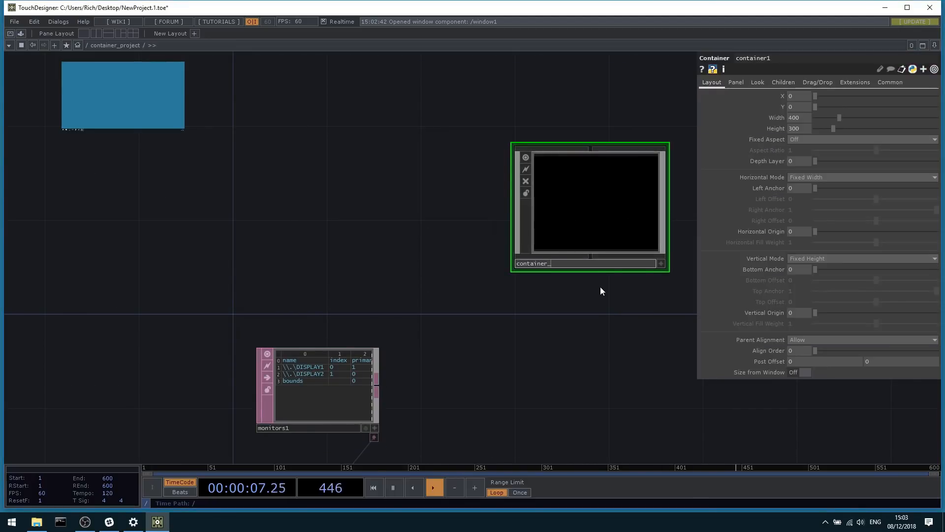
pyautogui.write('leftscrfeen')
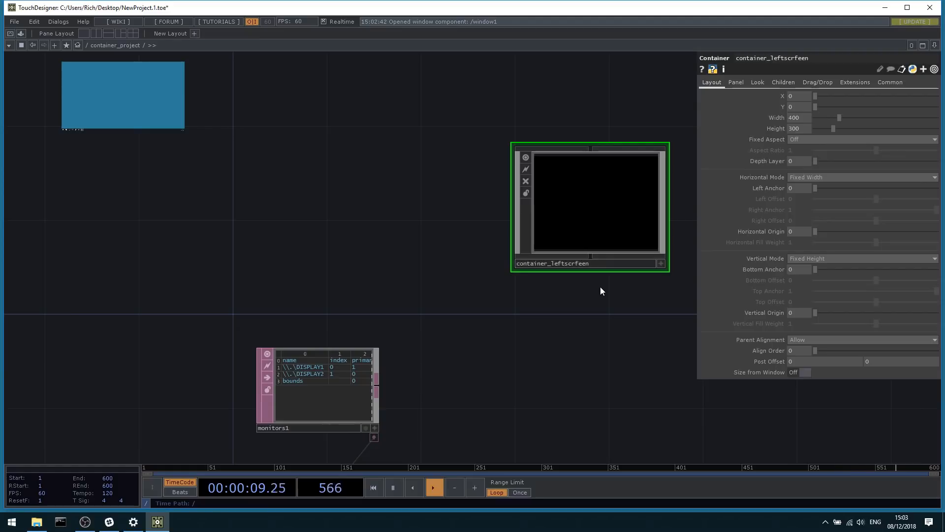
pyautogui.press('Return')
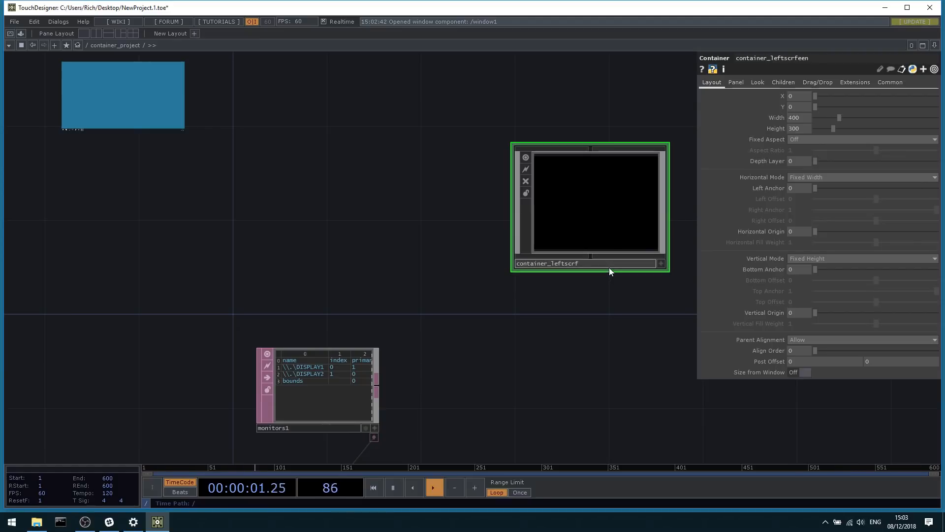
pyautogui.write('een')
pyautogui.press('Return')
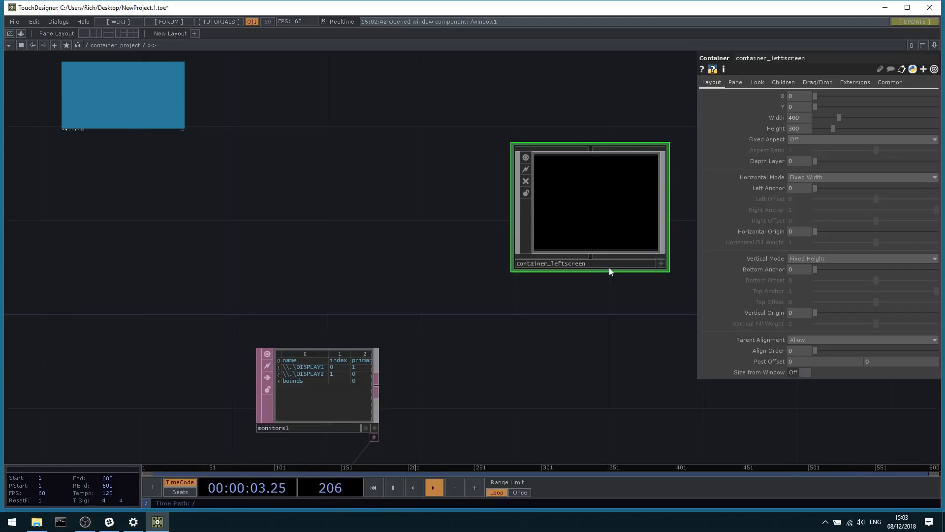
# Duplicate container_leftscreen and place the copy beside the original.
pyautogui.moveTo(523, 349); pyautogui.dragTo(349, 388)
pyautogui.hotkey('ctrl', 'c')
pyautogui.hotkey('ctrl', 'v')
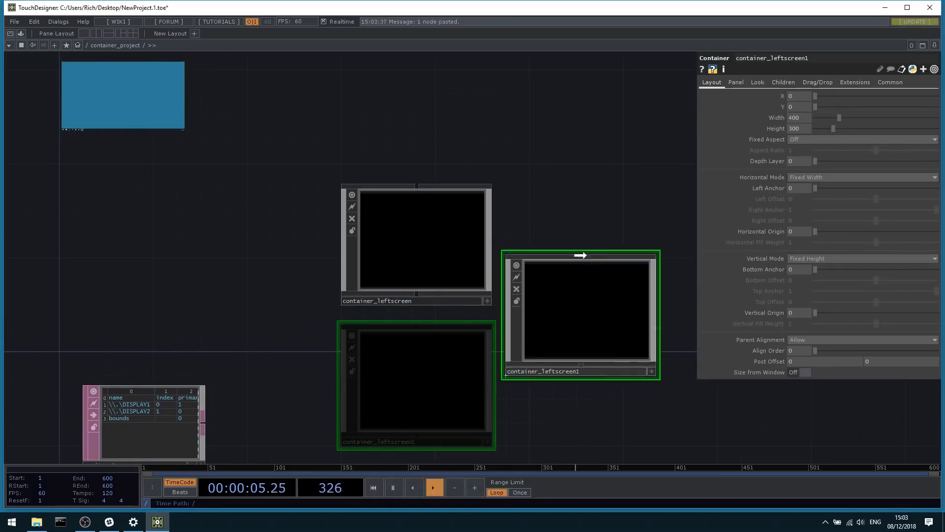
pyautogui.click(615, 219)
# Rename the copied container as container_rightscreen.
pyautogui.click(642, 304)
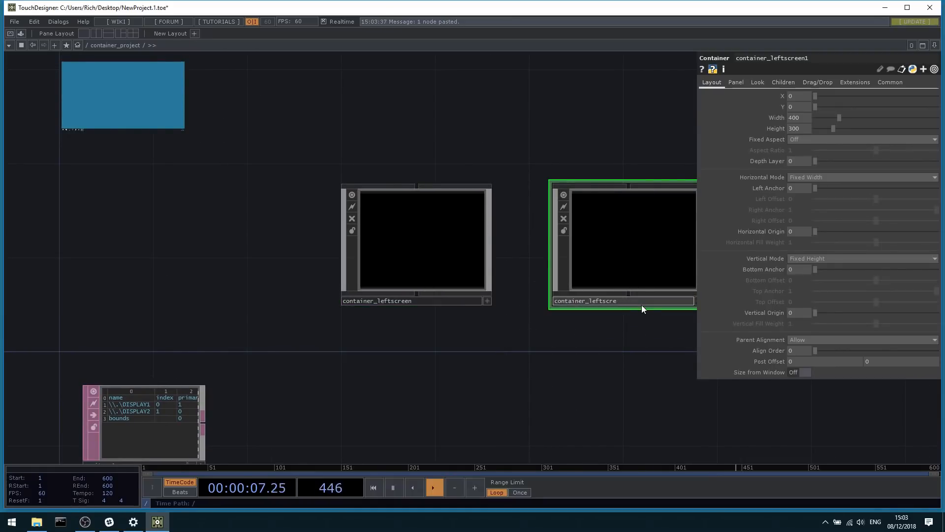
pyautogui.press('BackSpace')
pyautogui.press('BackSpace')
pyautogui.press('BackSpace')
pyautogui.press('BackSpace')
pyautogui.press('BackSpace')
pyautogui.press('BackSpace')
pyautogui.press('BackSpace')
pyautogui.press('BackSpace')
pyautogui.write('rif')
pyautogui.write('htscreen')
pyautogui.press('Return')
# Set the size of container_leftscreen to 1920 wide and 1080 high.
pyautogui.click(423, 239)
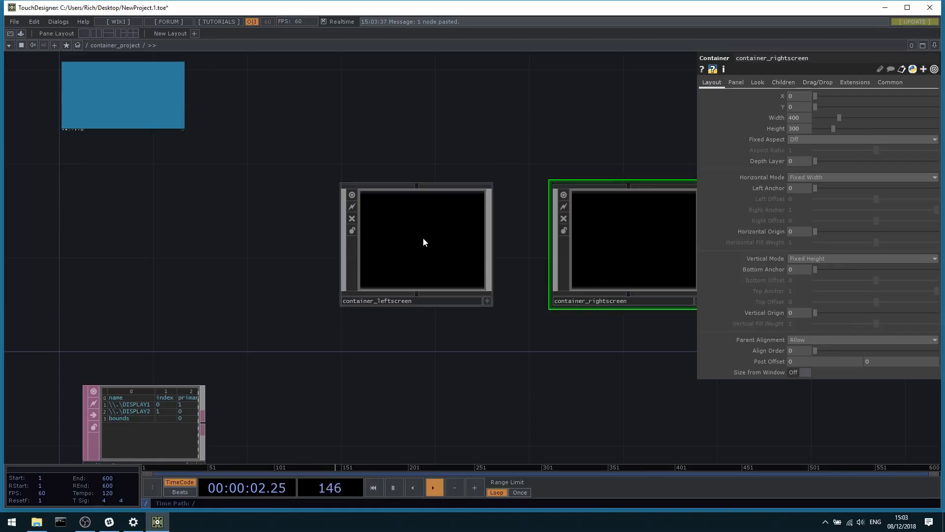
pyautogui.click(805, 119)
pyautogui.write('1920')
pyautogui.press('Tab')
pyautogui.write('1')
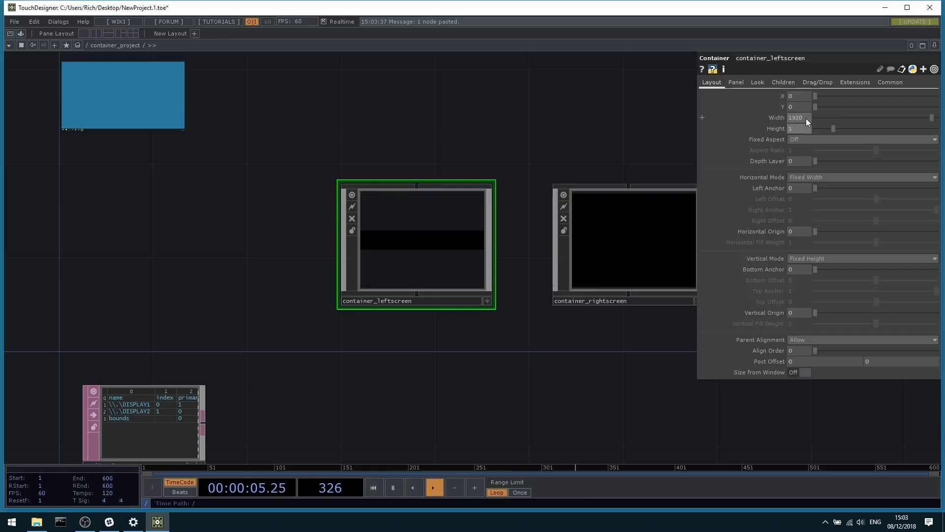
# Set the size of container_rightscreen to 1920 wide and 1080 high.
pyautogui.click(647, 220)
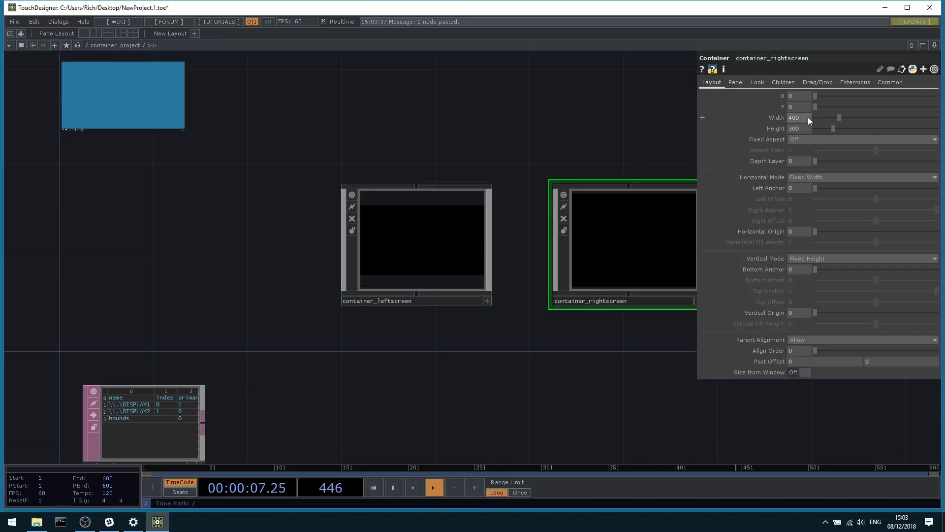
pyautogui.press('Return')
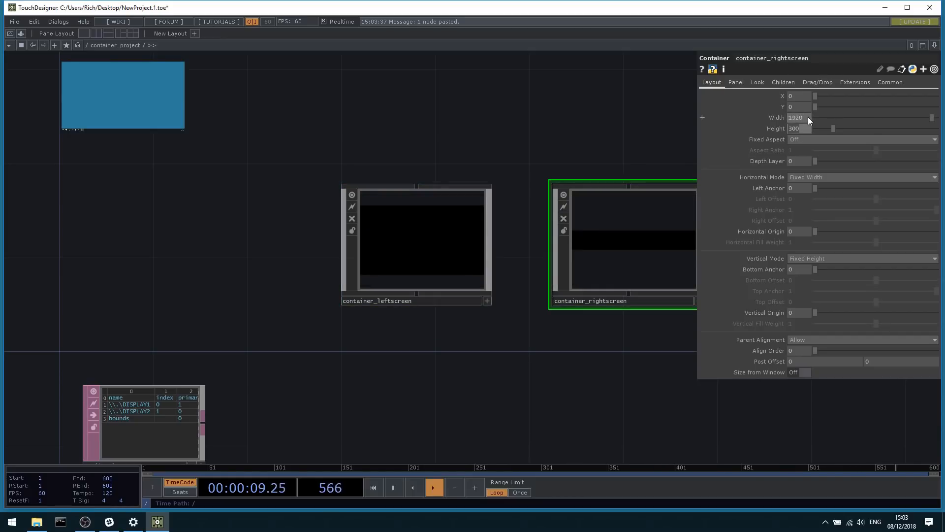
pyautogui.write('1080')
pyautogui.press('Return')
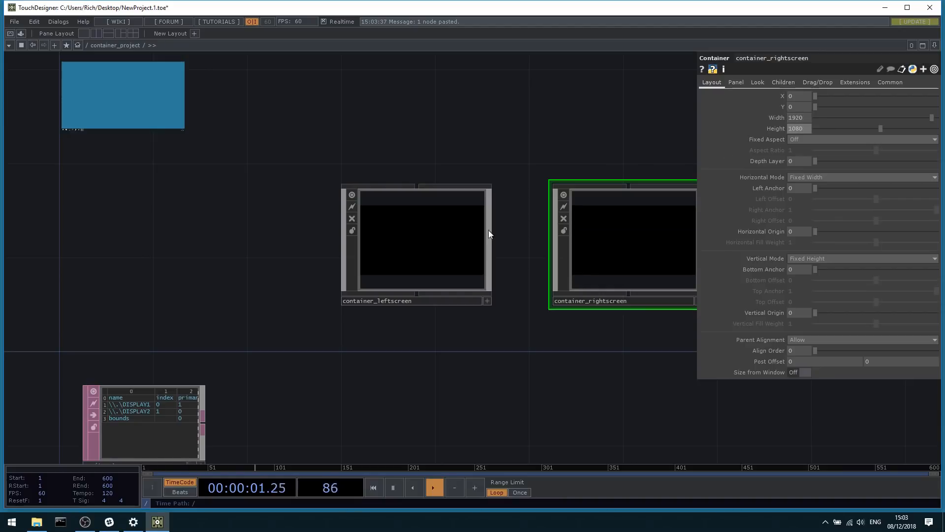
# Set the X position of container_rightscreen to 1920.
pyautogui.click(412, 237)
pyautogui.scroll(3, 412, 235)
pyautogui.moveTo(667, 140); pyautogui.dragTo(467, 177)
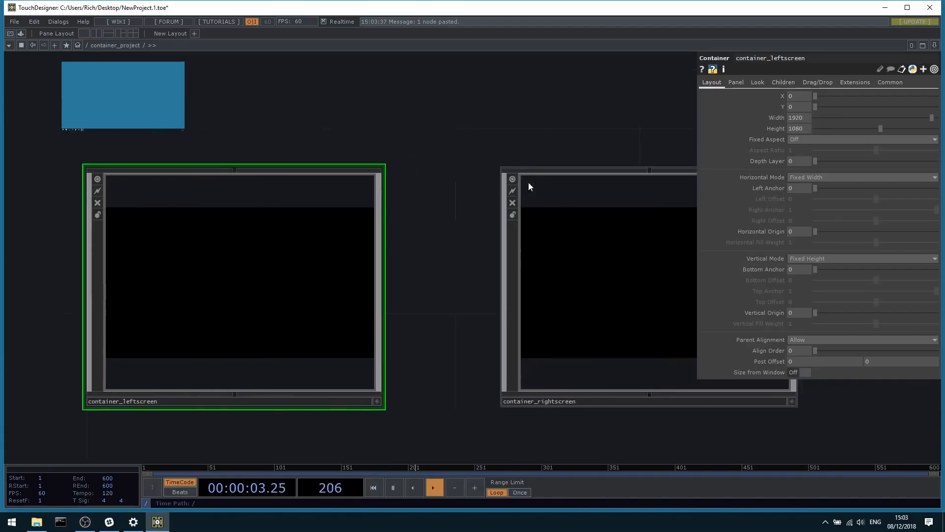
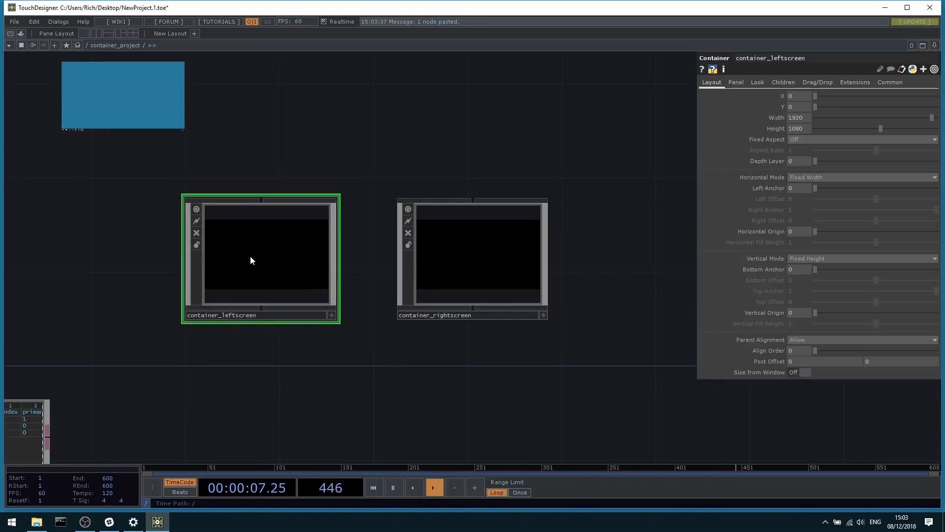
pyautogui.scroll(3, 250, 261)
pyautogui.click(518, 281)
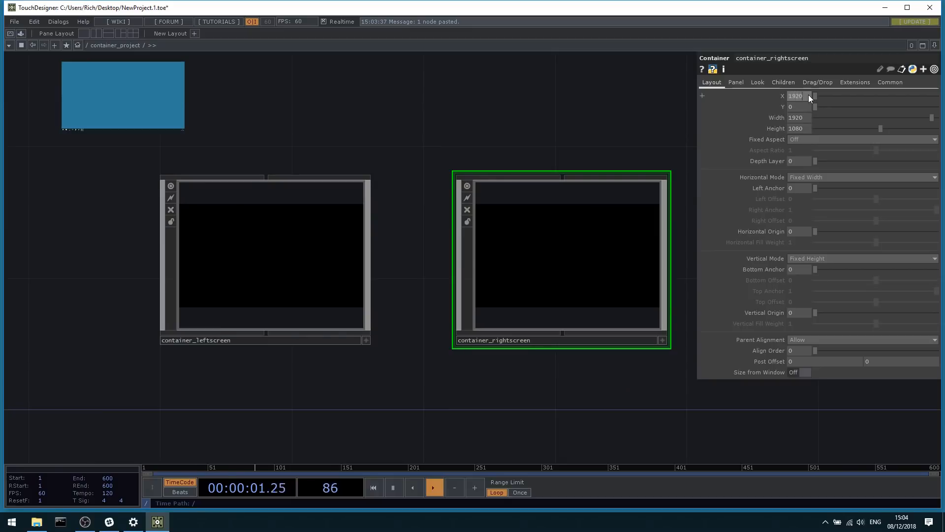
pyautogui.click(755, 83)
pyautogui.click(803, 98)
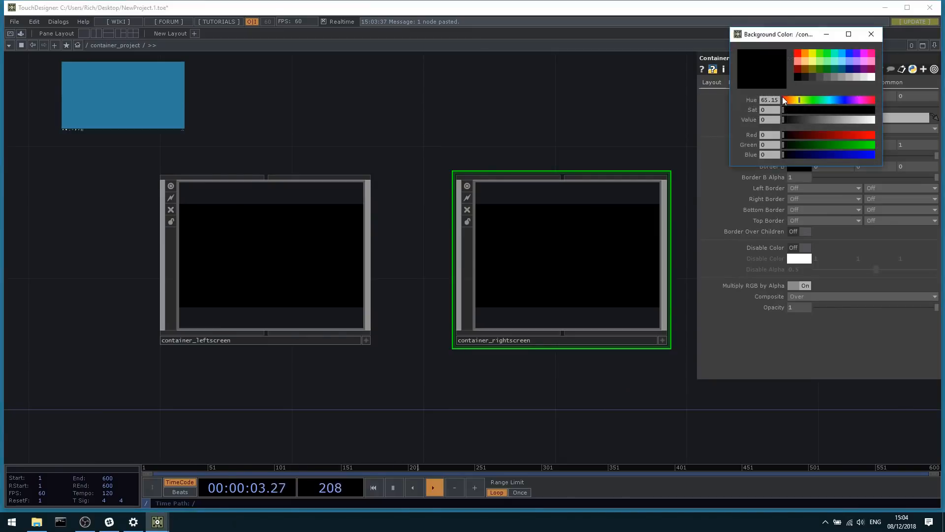
pyautogui.click(881, 33)
pyautogui.moveTo(455, 133); pyautogui.dragTo(519, 151)
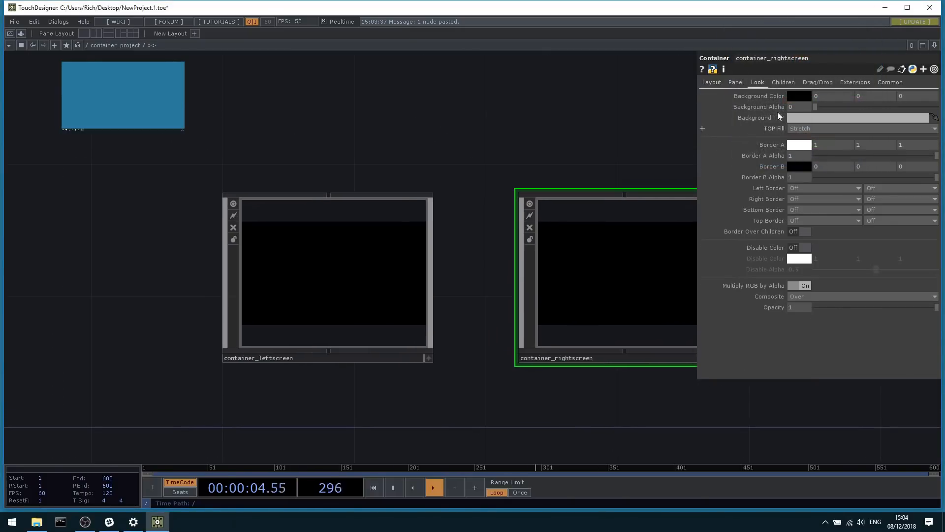
pyautogui.click(712, 82)
# Compare the layout position and size settings of container_leftscreen and container_rightscreen.
pyautogui.moveTo(598, 117); pyautogui.dragTo(510, 124)
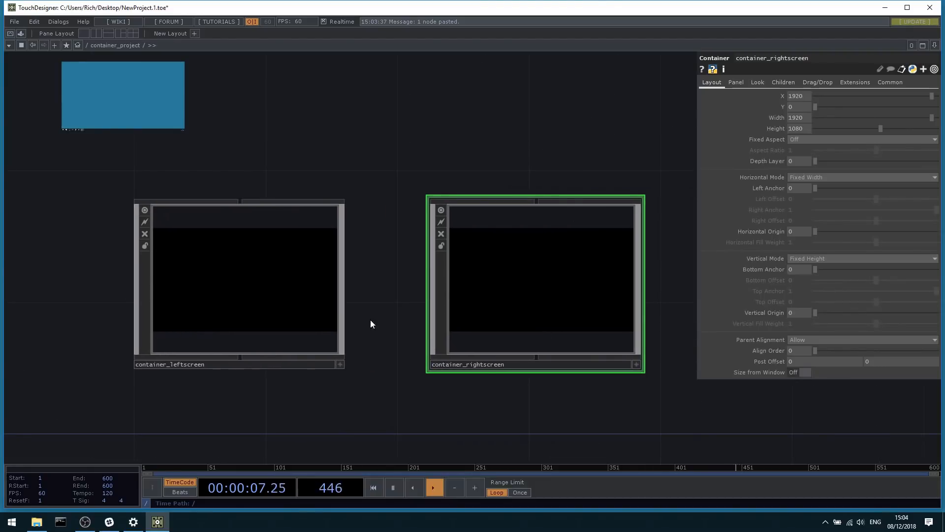
pyautogui.click(280, 298)
pyautogui.click(540, 278)
pyautogui.click(181, 267)
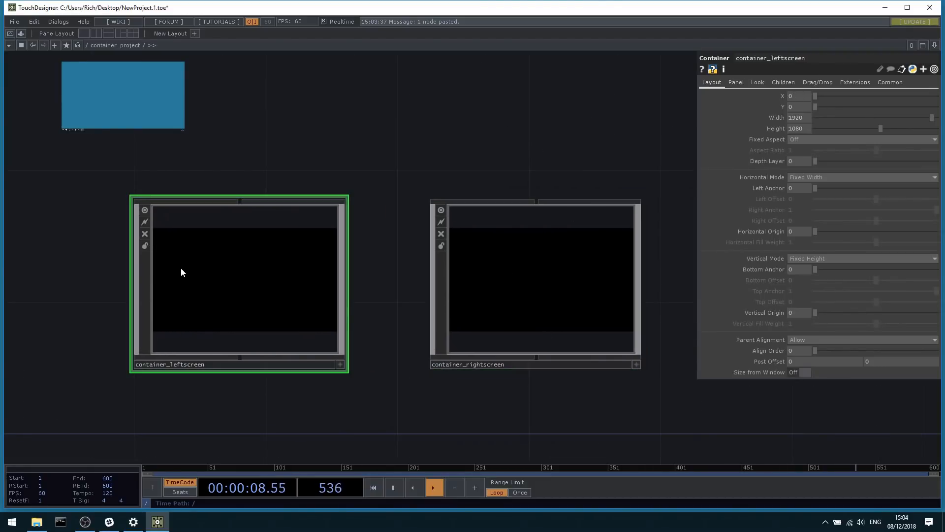
pyautogui.click(536, 304)
pyautogui.click(333, 258)
pyautogui.moveTo(405, 193); pyautogui.dragTo(501, 176)
pyautogui.click(552, 212)
pyautogui.click(376, 243)
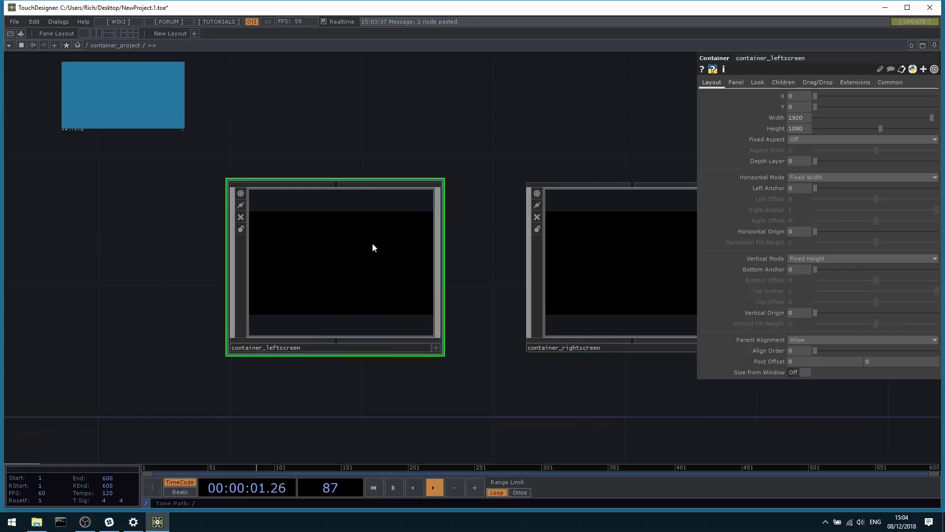
# Examine the display positions and sizes listed in the monitors1 table.
pyautogui.scroll(-4, 606, 173)
pyautogui.scroll(8, 388, 285)
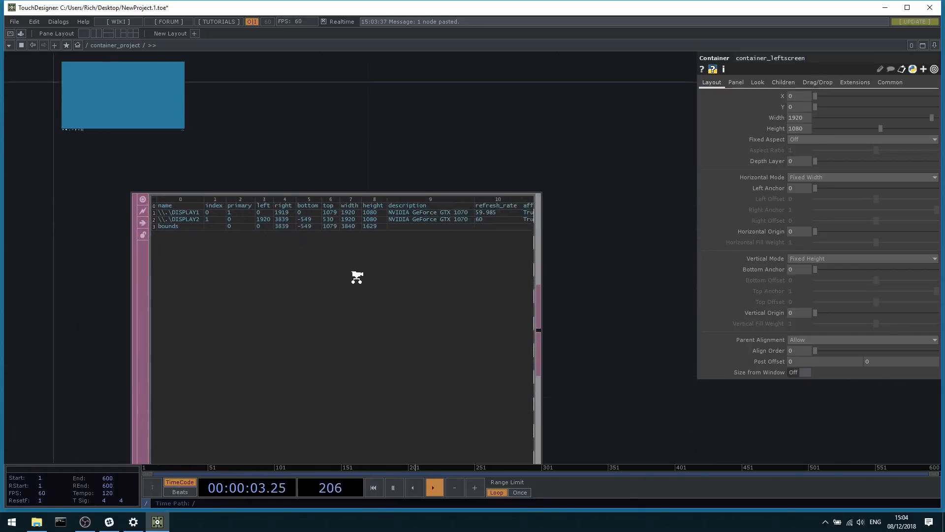
pyautogui.scroll(2, 357, 277)
pyautogui.click(232, 212)
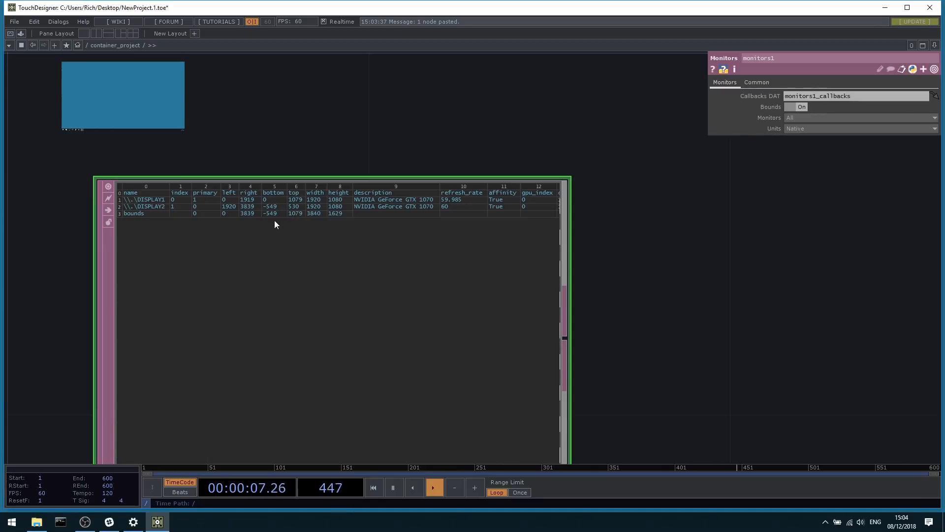
pyautogui.scroll(-6, 268, 254)
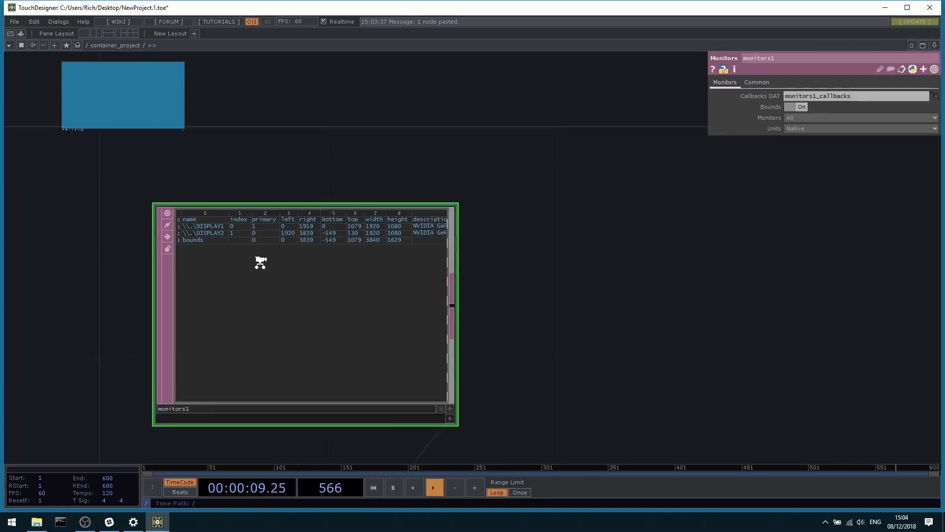
# Add a Movie File In TOP inside container_leftscreen.
pyautogui.click(423, 177)
pyautogui.scroll(5, 422, 177)
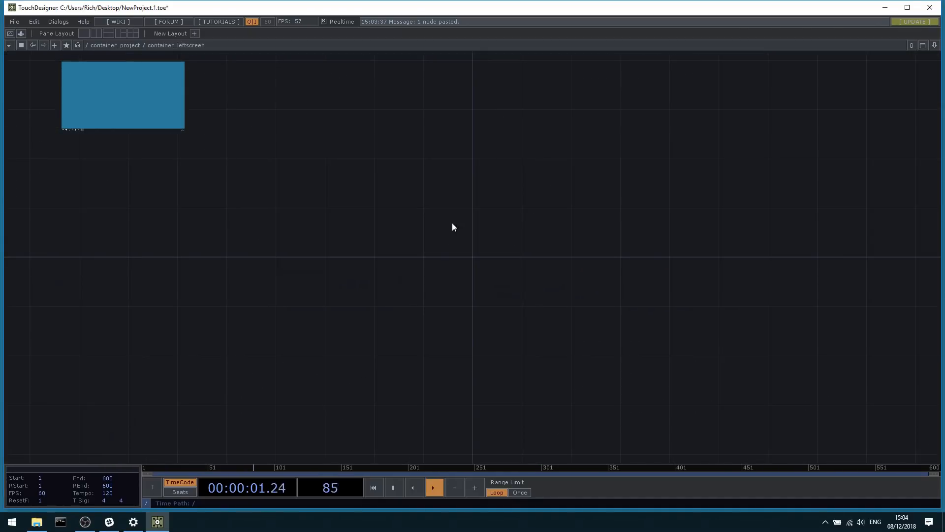
pyautogui.press('Tab')
pyautogui.click(318, 115)
pyautogui.write('mo')
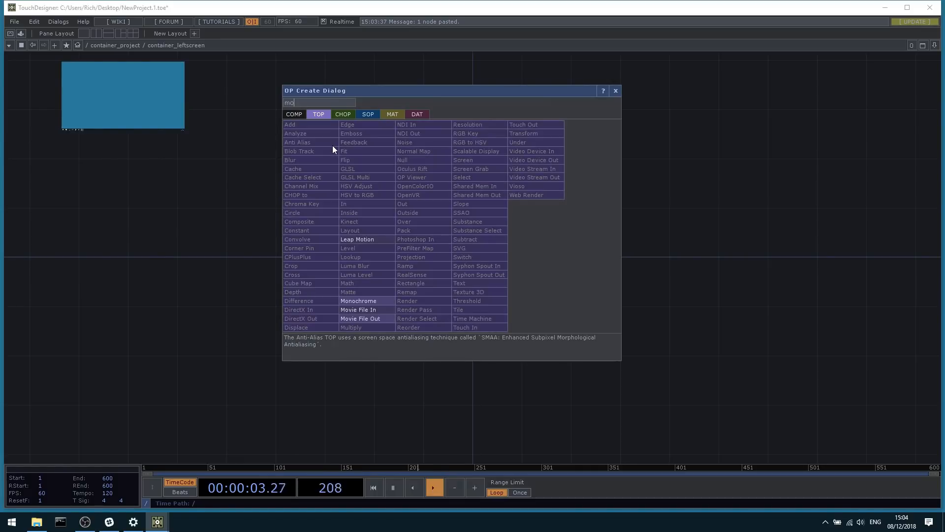
pyautogui.click(356, 309)
pyautogui.click(534, 211)
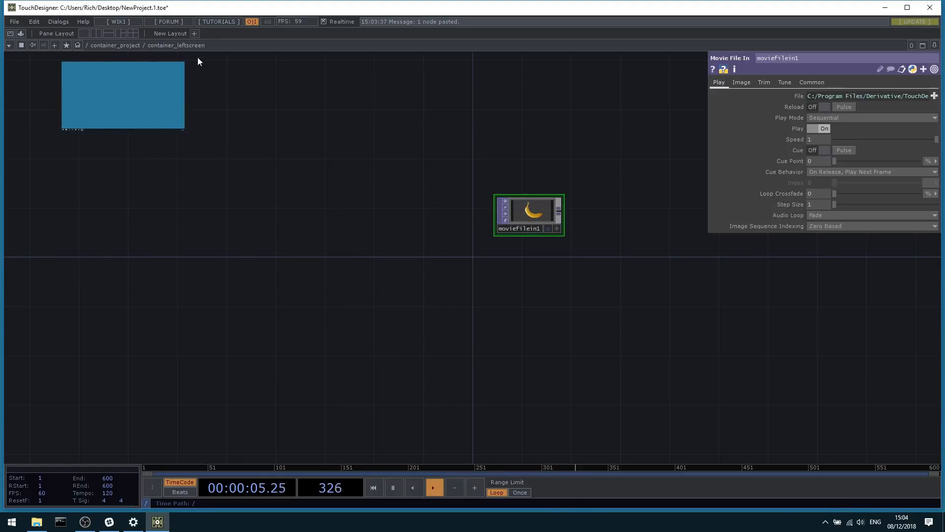
# Return to container_project and set the Background TOP of container_leftscreen to ./moviefilein1.
pyautogui.click(140, 48)
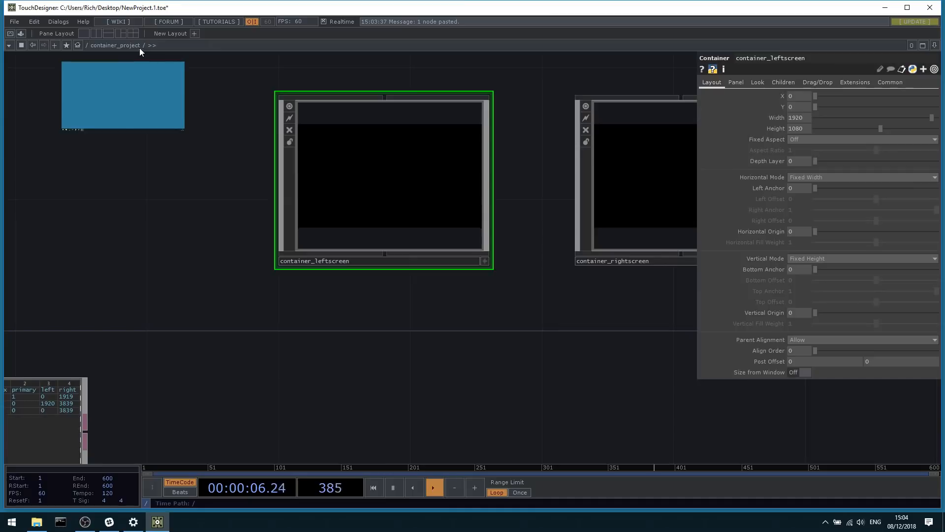
pyautogui.click(756, 83)
pyautogui.click(805, 118)
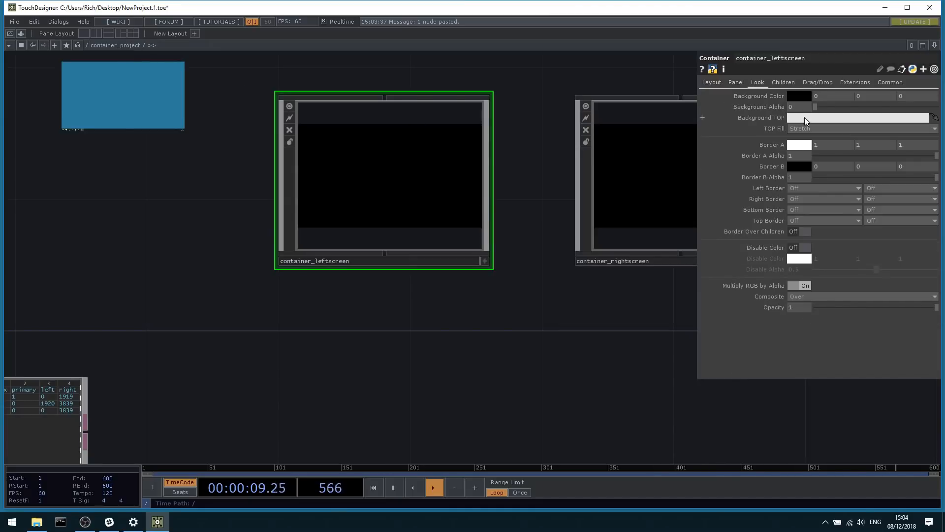
pyautogui.write('./moviefilein1')
pyautogui.press('Return')
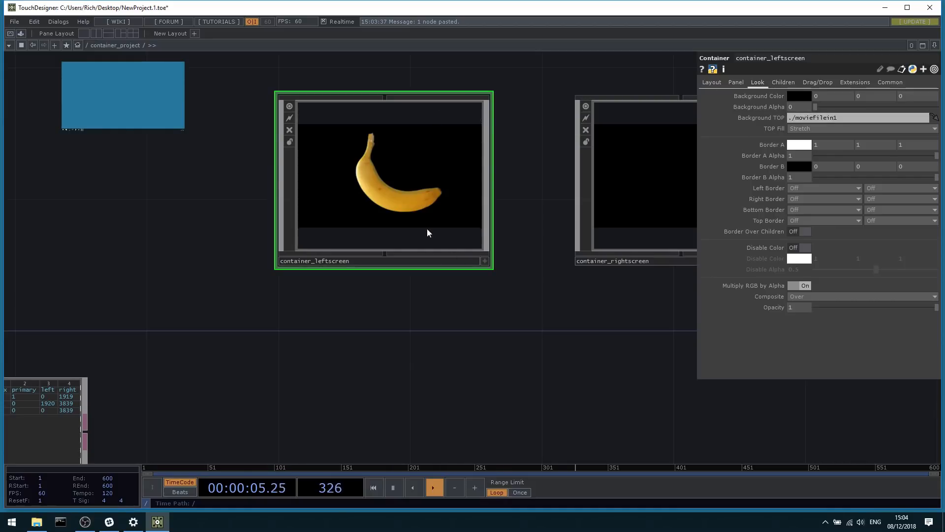
# Add a Movie File In TOP inside container_rightscreen.
pyautogui.click(635, 222)
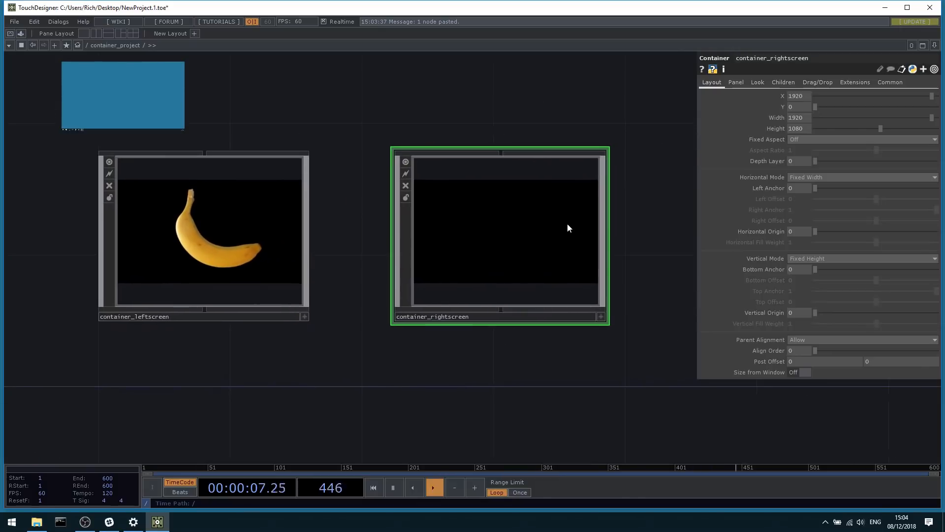
pyautogui.press('i')
pyautogui.press('Tab')
pyautogui.write('m')
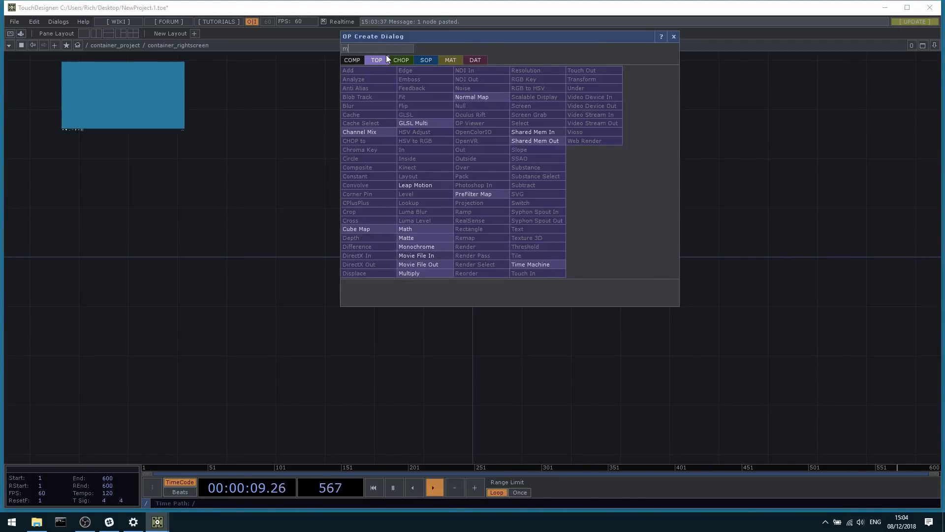
pyautogui.write('ov')
pyautogui.click(423, 257)
pyautogui.click(518, 211)
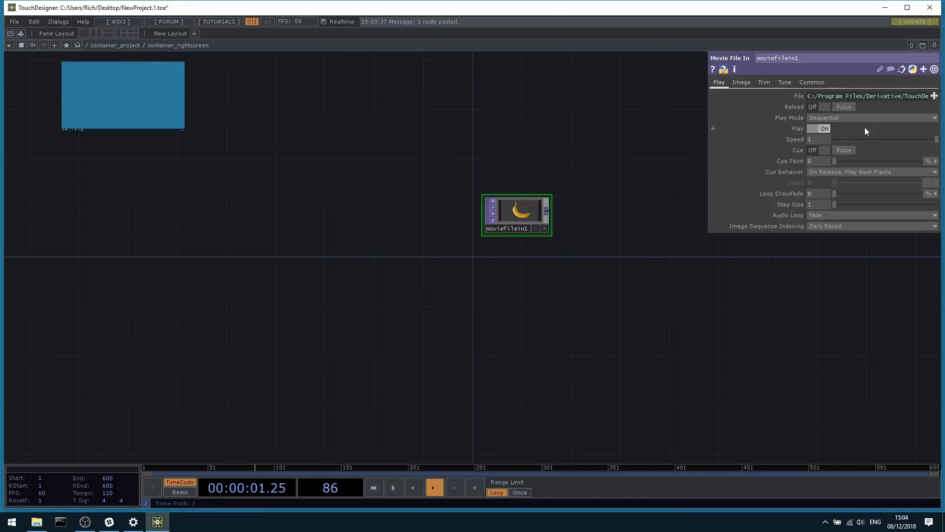
# Load Movie.1.mp4 from the Nature samples folder into container_rightscreen's Movie File In TOP.
pyautogui.click(934, 95)
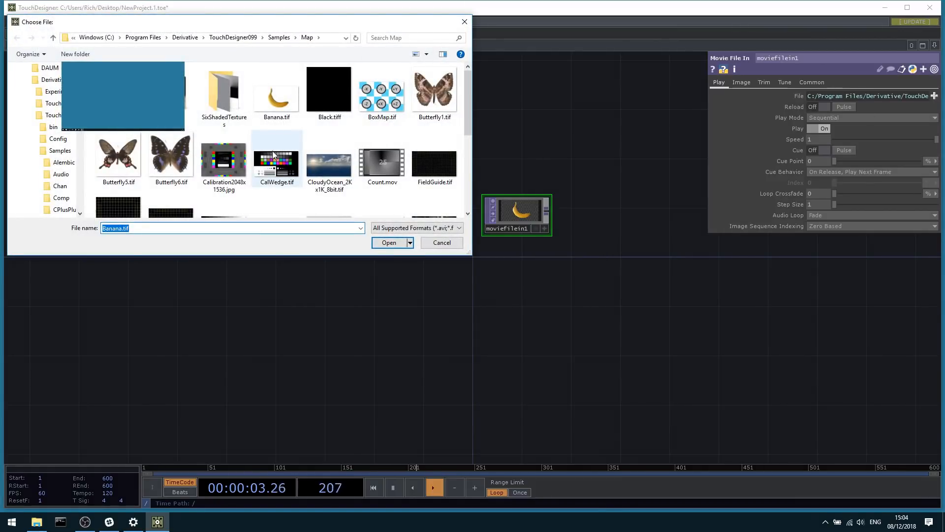
pyautogui.doubleClick(172, 97)
pyautogui.click(126, 88)
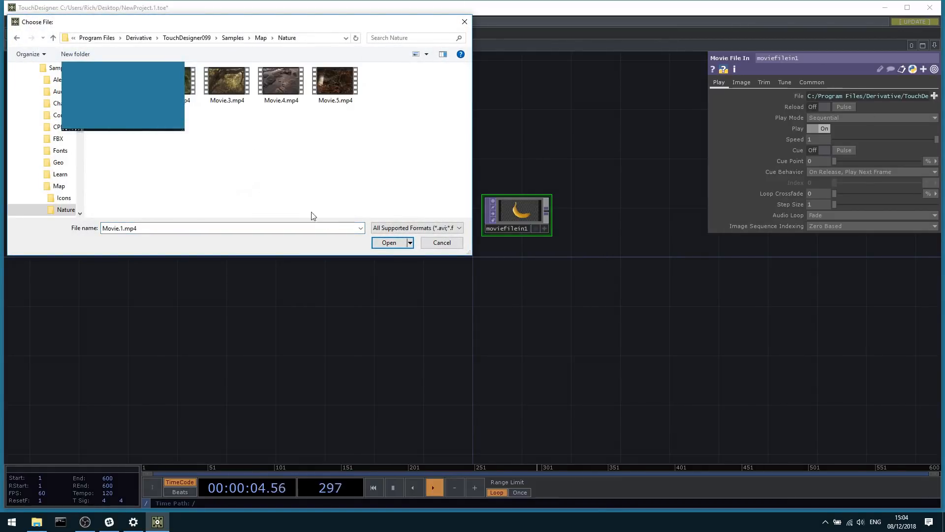
pyautogui.click(388, 242)
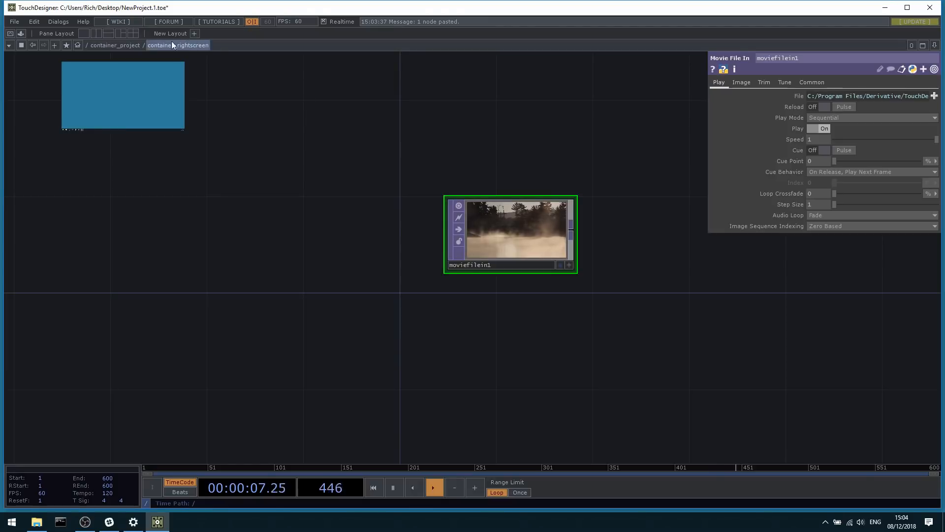
# Return to container_project and set the Background TOP of container_rightscreen to ./moviefilein1.
pyautogui.click(134, 45)
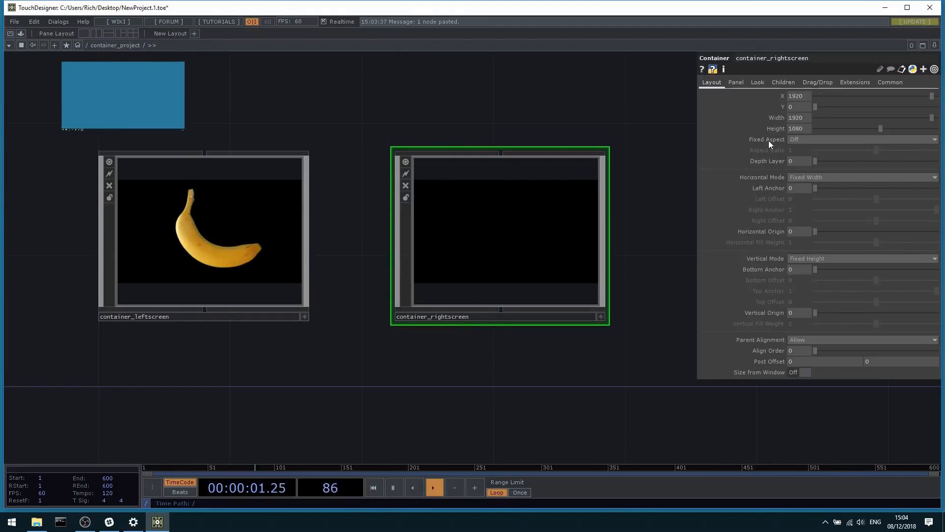
pyautogui.click(760, 85)
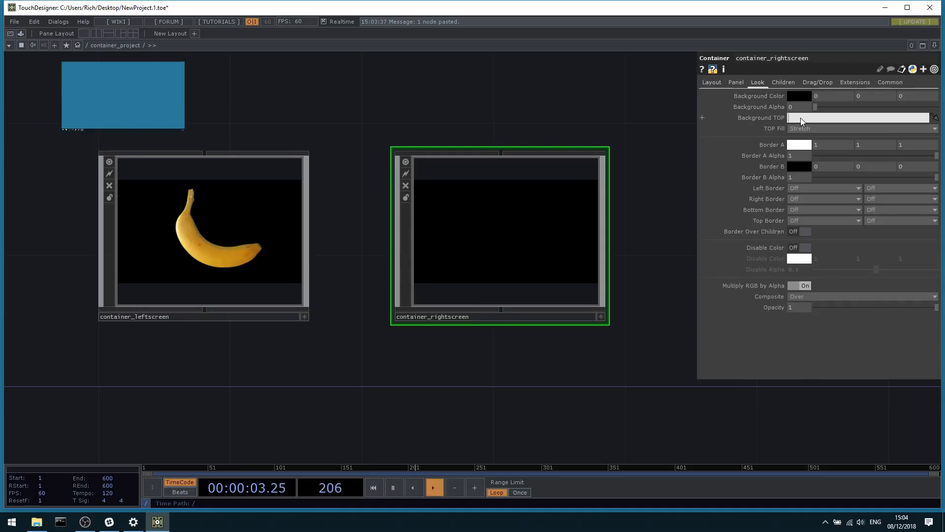
pyautogui.click(800, 117)
pyautogui.write('./moviefilein1')
pyautogui.press('Return')
pyautogui.moveTo(506, 242); pyautogui.dragTo(403, 306, button='middle')
pyautogui.moveTo(403, 246); pyautogui.dragTo(506, 257)
pyautogui.scroll(3, 558, 247)
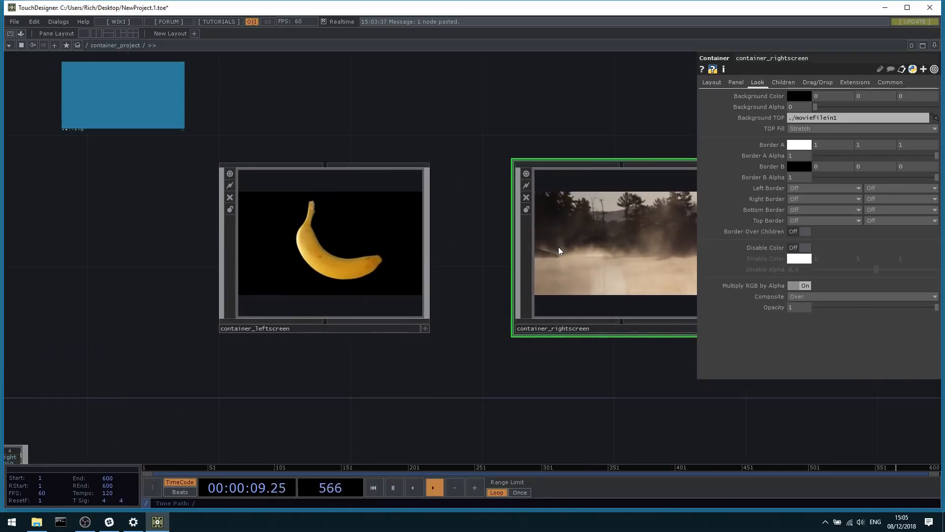
# Load Movie.2.mp4 into the Movie File In TOP inside container_leftscreen, and return to container_project.
pyautogui.doubleClick(370, 259)
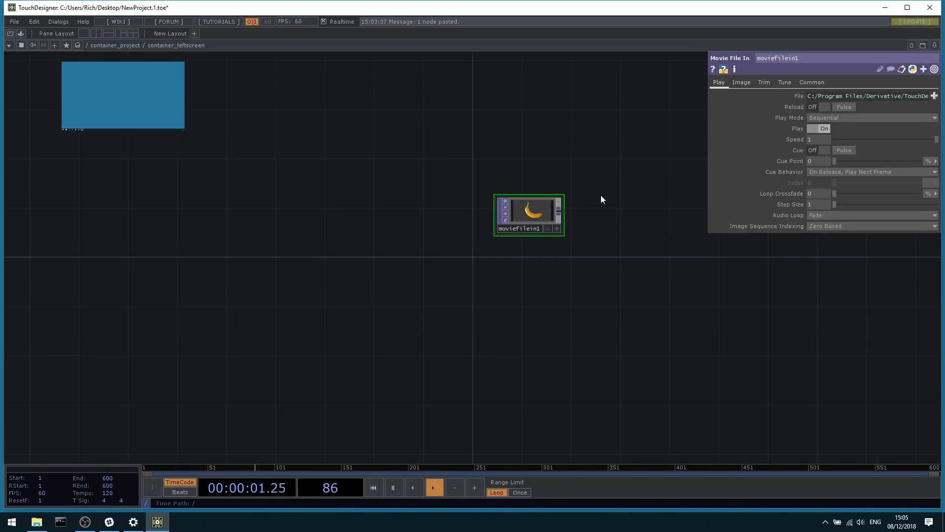
pyautogui.click(934, 96)
pyautogui.click(192, 99)
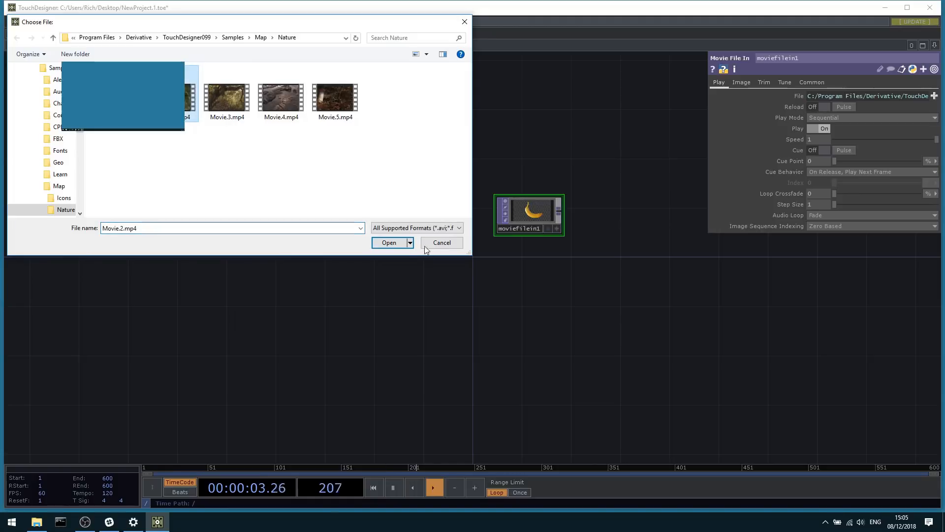
pyautogui.click(388, 243)
pyautogui.click(117, 47)
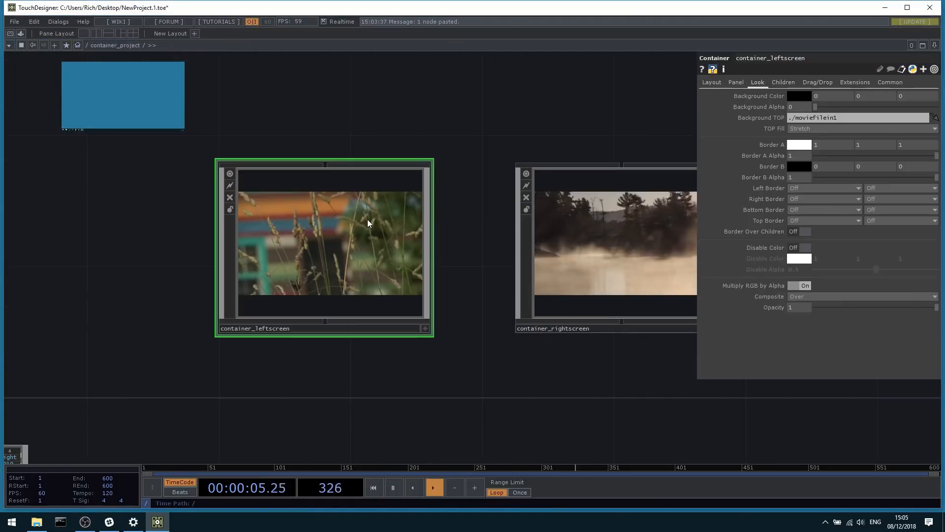
# Go up to the root network, inspect container_project's combined image, and show it in perform mode.
pyautogui.moveTo(501, 320); pyautogui.dragTo(433, 325)
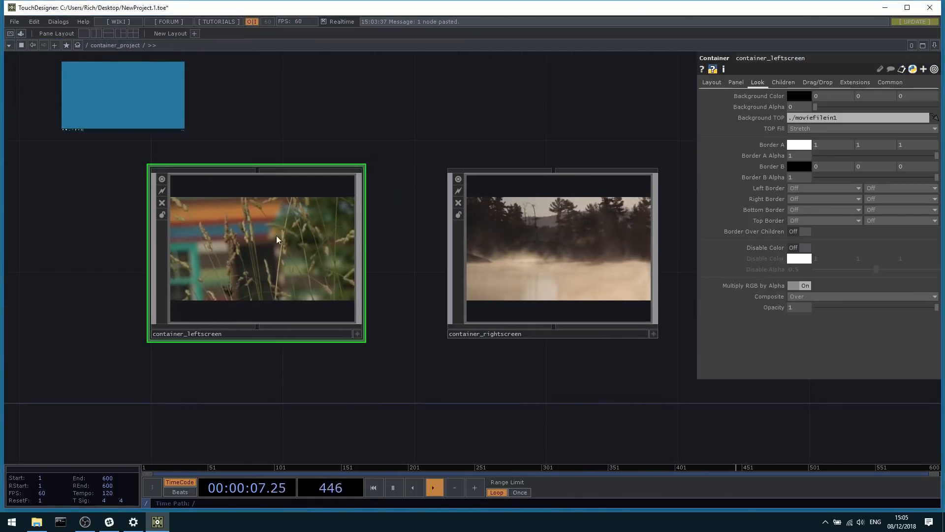
pyautogui.scroll(-3, 365, 219)
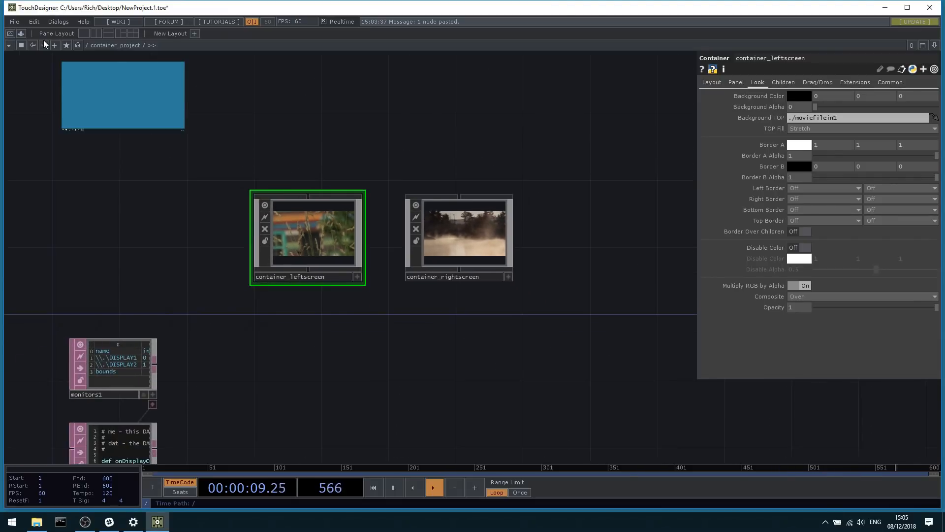
pyautogui.click(78, 46)
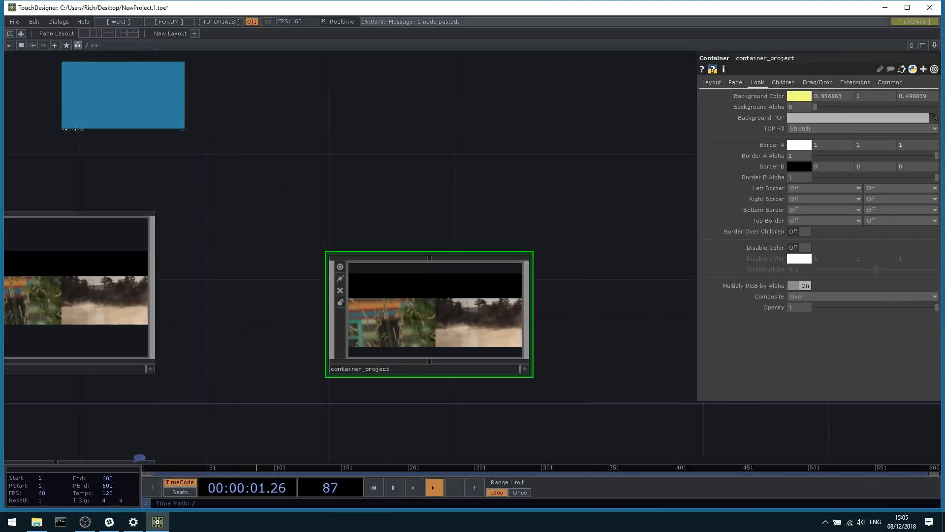
pyautogui.scroll(5, 430, 361)
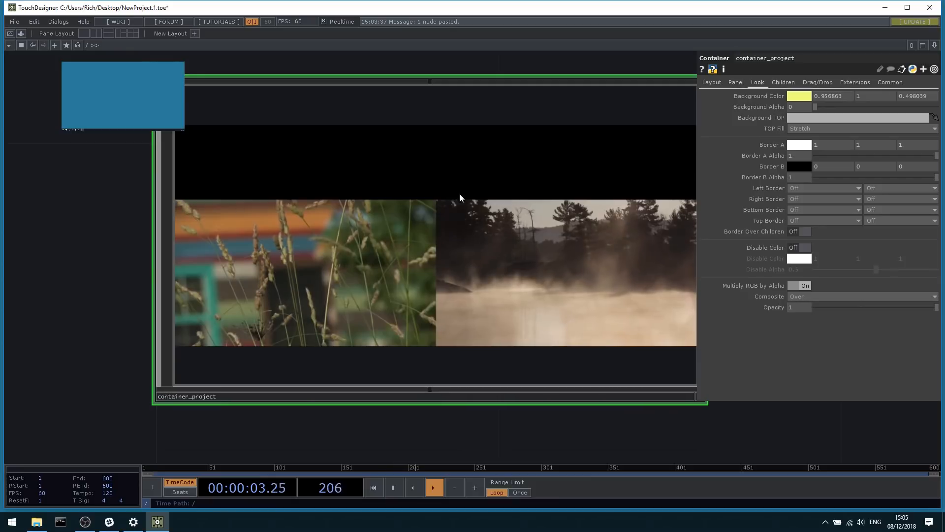
pyautogui.scroll(-3, 330, 253)
pyautogui.scroll(3, 432, 249)
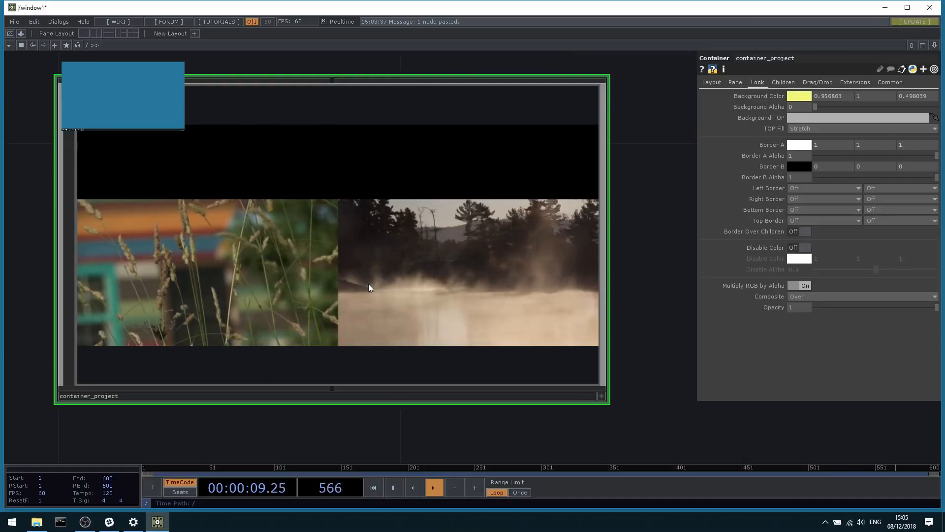
pyautogui.press('F1')
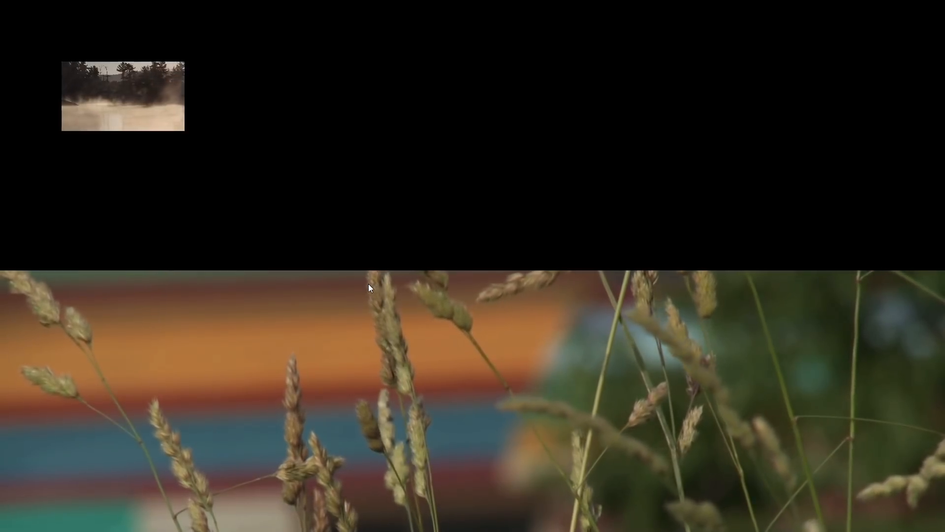
# Exit perform mode, enter container_project, and check the monitor arrangement in the Windows Display settings before switching back to TouchDesigner.
pyautogui.press('Escape')
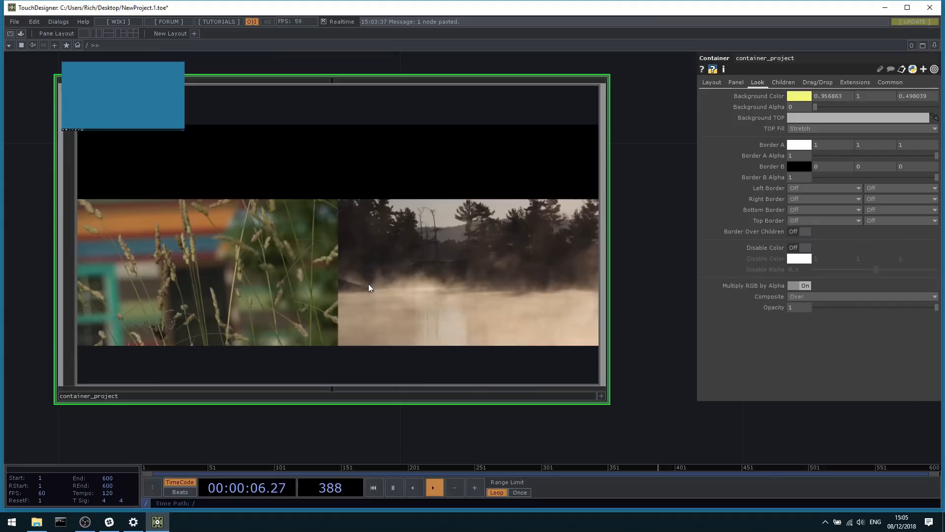
pyautogui.doubleClick(486, 220)
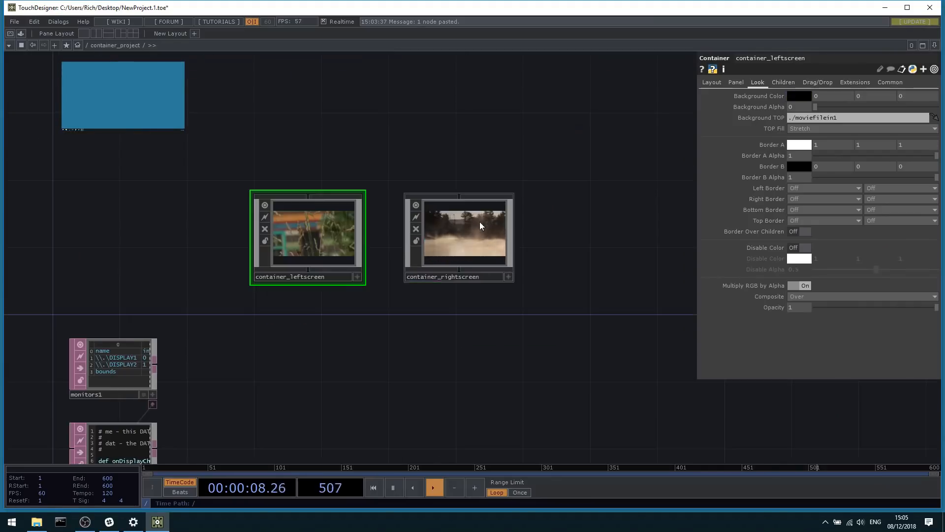
pyautogui.click(888, 13)
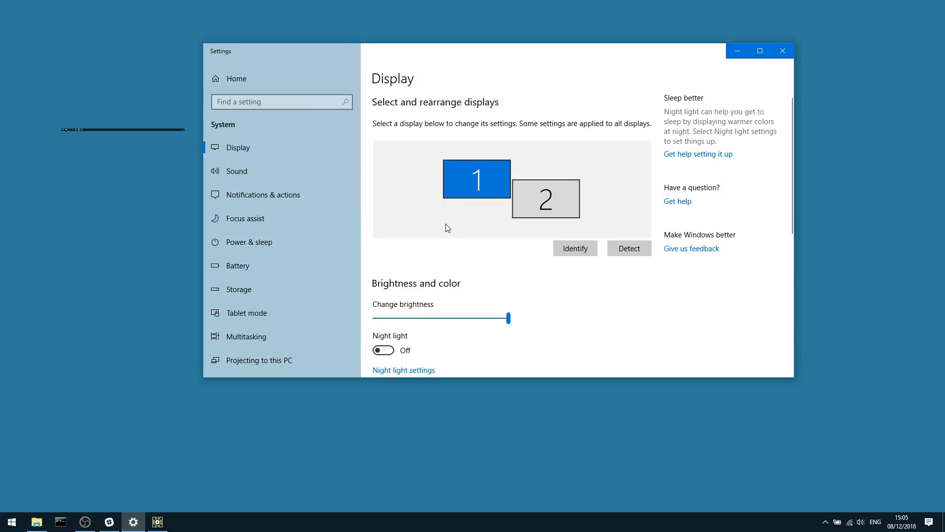
pyautogui.click(158, 521)
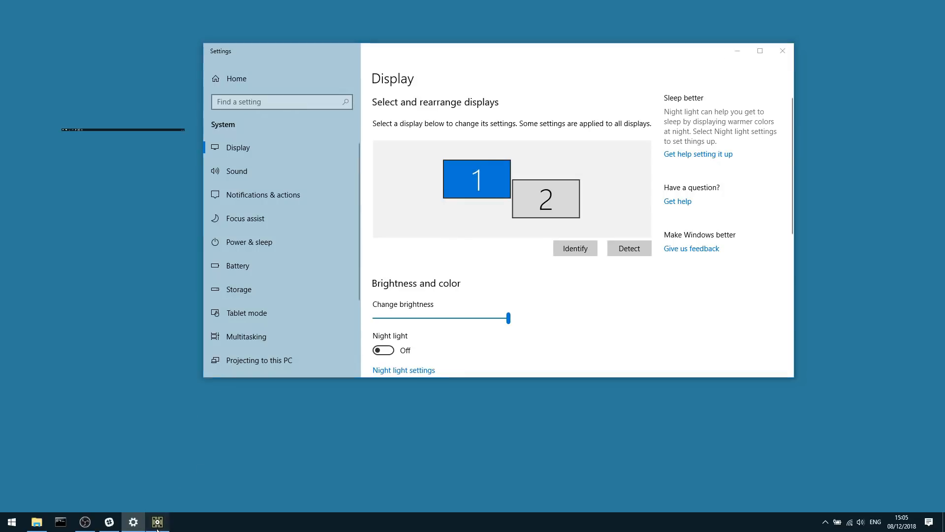
# Examine the display coordinates and bounds listed in the monitors1 DAT.
pyautogui.scroll(-2, 418, 215)
pyautogui.scroll(8, 185, 317)
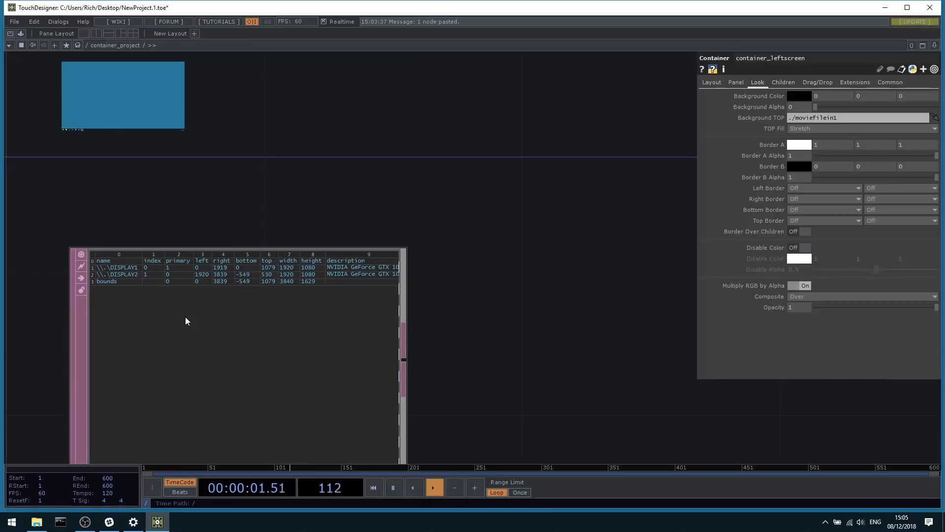
pyautogui.click(190, 287)
pyautogui.scroll(1, 190, 287)
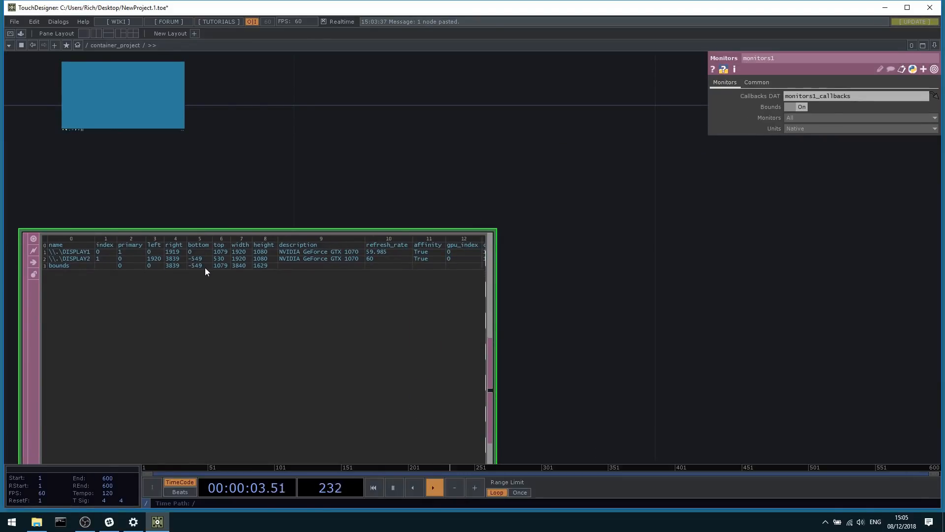
pyautogui.scroll(-4, 220, 340)
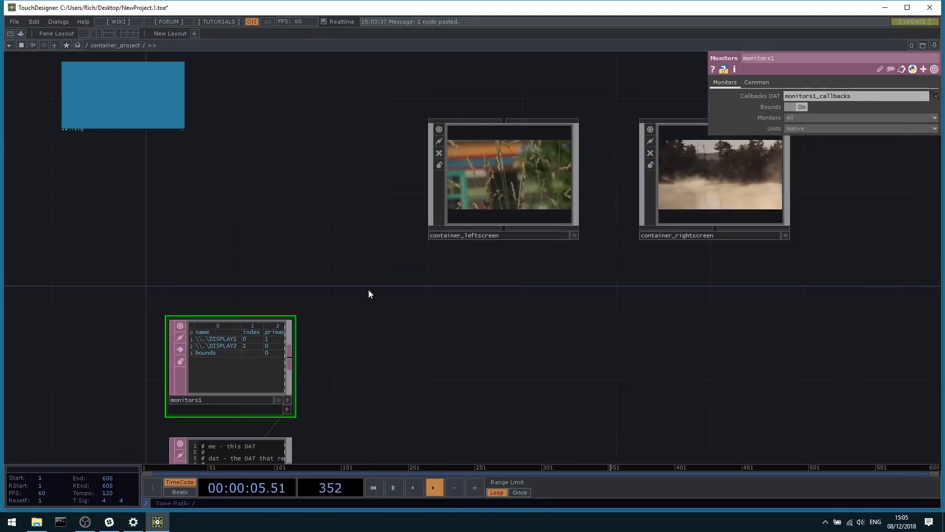
# Set container_leftscreen's Y position to 549 and check the output in perform mode.
pyautogui.click(565, 195)
pyautogui.click(715, 83)
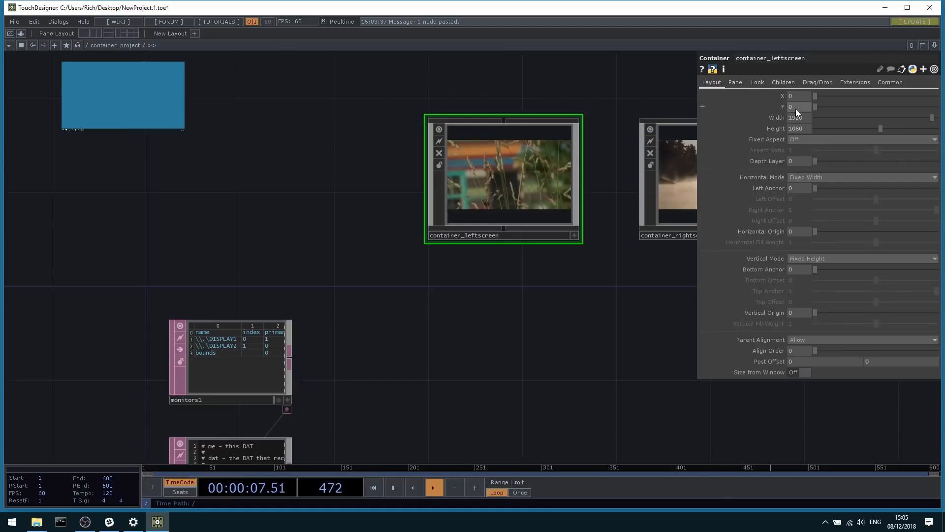
pyautogui.write('549')
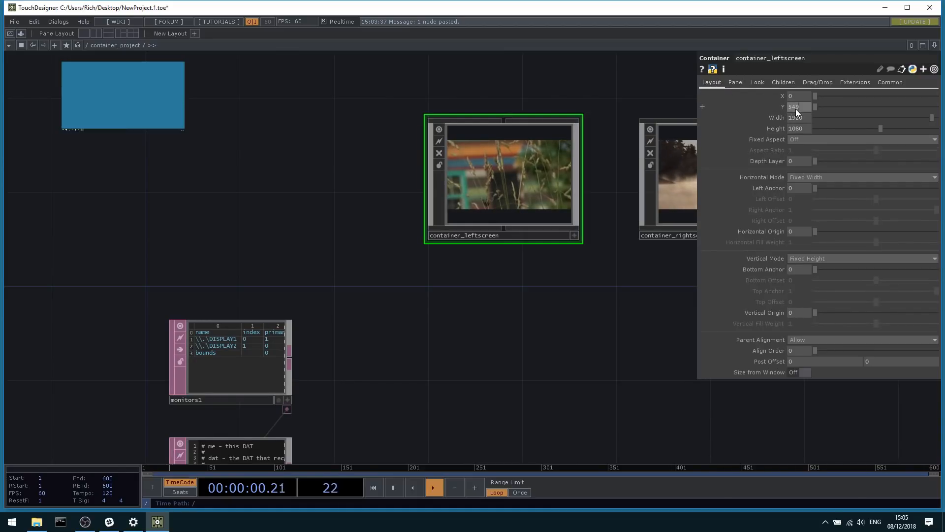
pyautogui.click(543, 318)
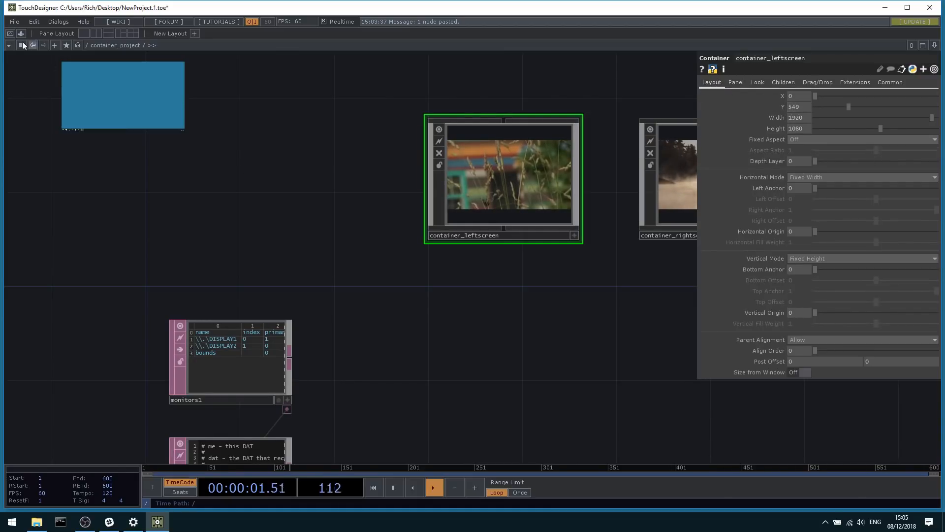
pyautogui.click(10, 35)
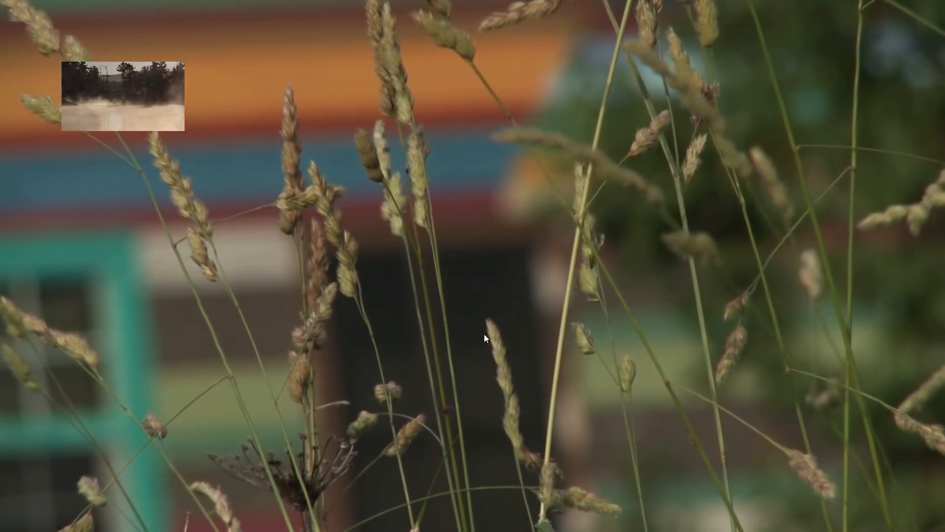
pyautogui.press('Escape')
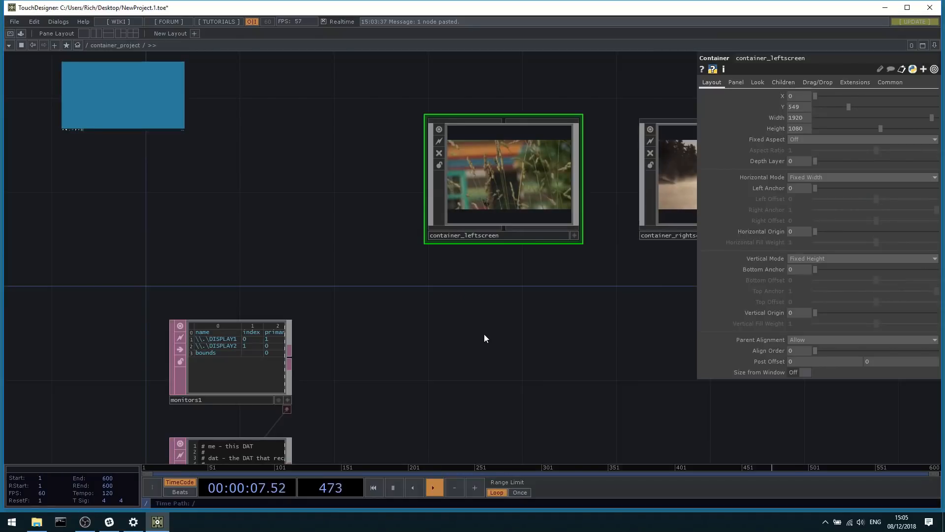
# Switch to Windows Display settings, lower monitor 1 relative to monitor 2, apply the arrangement, and preview the TouchDesigner output in perform mode.
pyautogui.click(885, 7)
pyautogui.moveTo(468, 165); pyautogui.dragTo(474, 193)
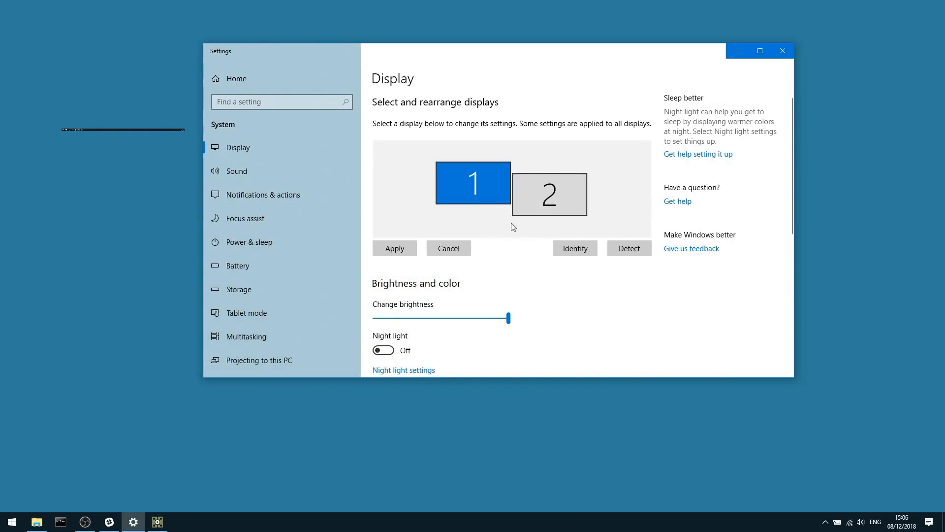
pyautogui.click(404, 253)
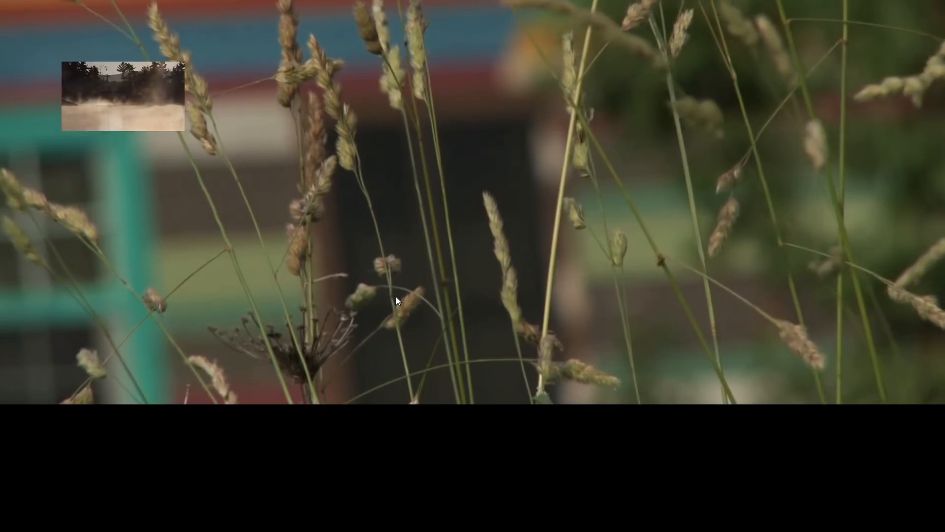
pyautogui.press('Escape')
# Expand container_leftscreen's Y parameter and examine the updated display coordinates in the monitors1 table.
pyautogui.moveTo(480, 334); pyautogui.dragTo(483, 301)
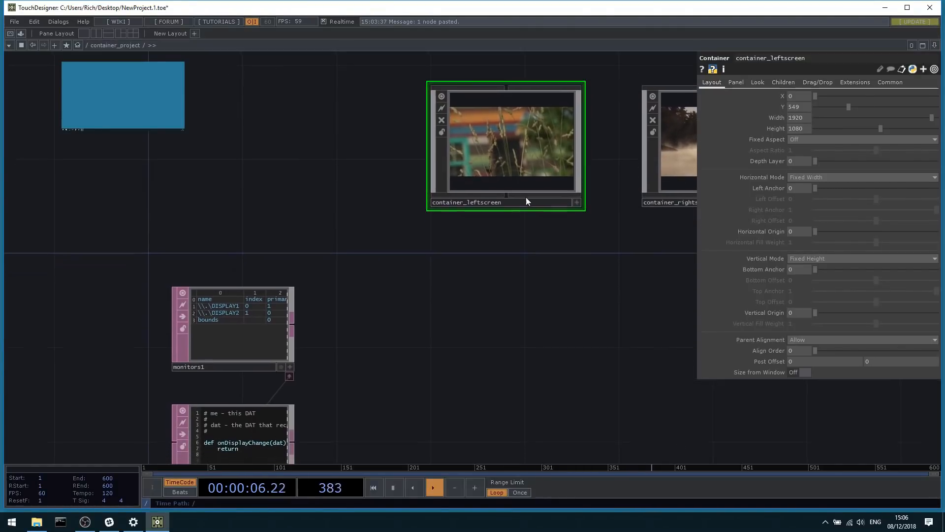
pyautogui.moveTo(491, 266); pyautogui.dragTo(545, 274)
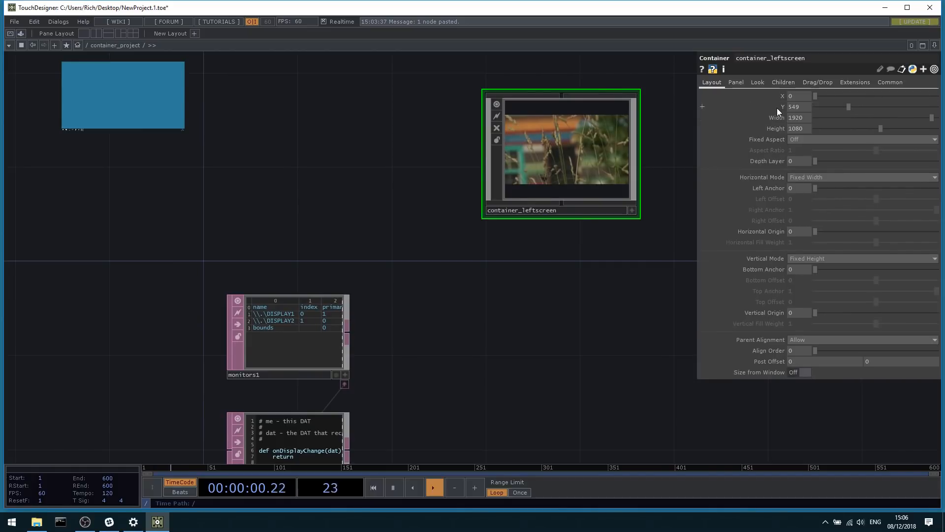
pyautogui.click(777, 108)
pyautogui.scroll(5, 285, 314)
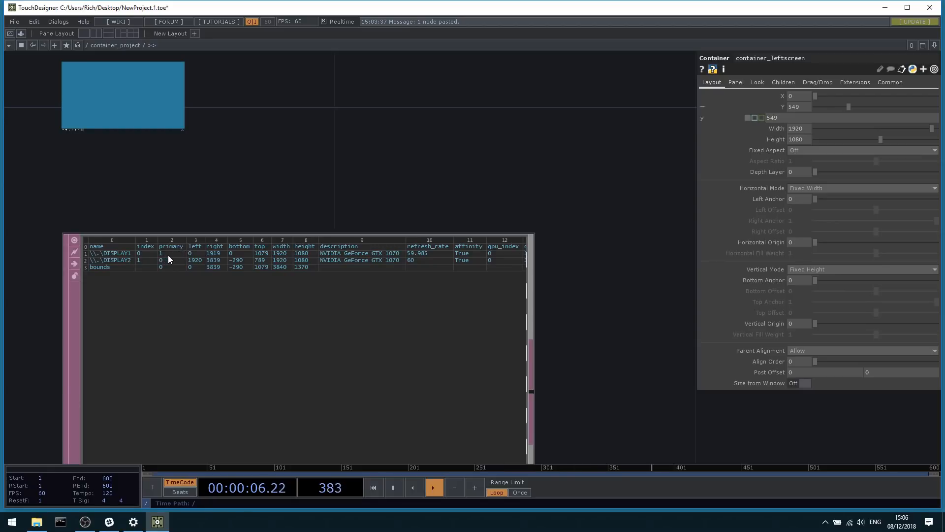
pyautogui.moveTo(278, 208); pyautogui.dragTo(288, 236)
# Set container_leftscreen's X position to the expression op('monitors1')[1,'left'].
pyautogui.click(801, 111)
pyautogui.moveTo(632, 155); pyautogui.dragTo(648, 153)
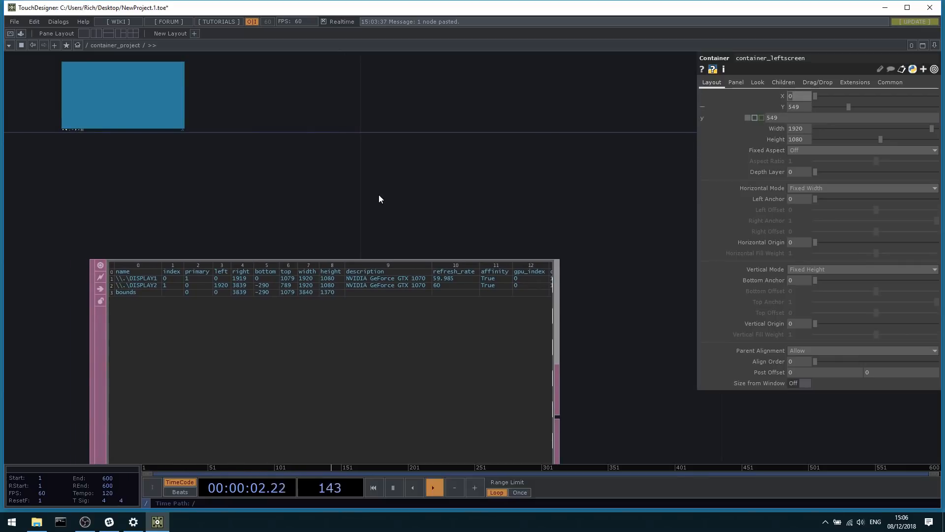
pyautogui.scroll(-3, 312, 259)
pyautogui.scroll(1, 353, 225)
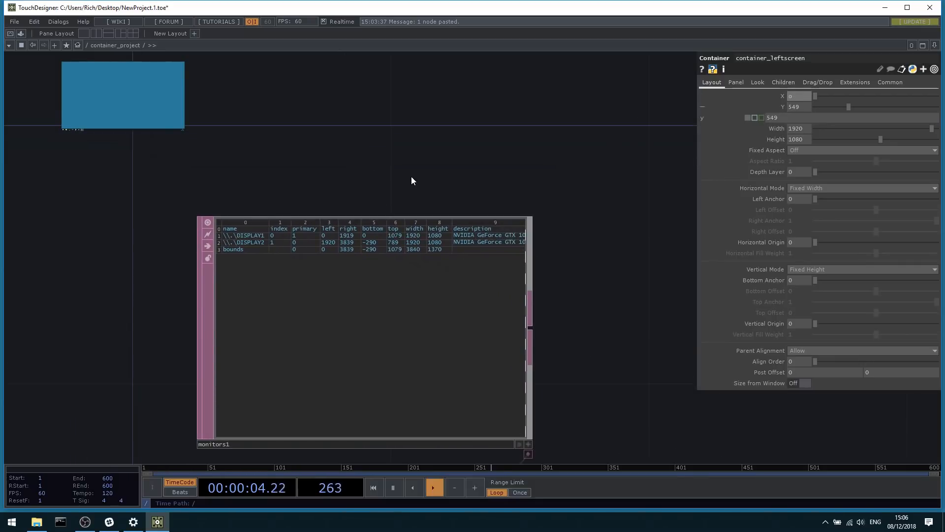
pyautogui.write("op('monit")
pyautogui.click(220, 238)
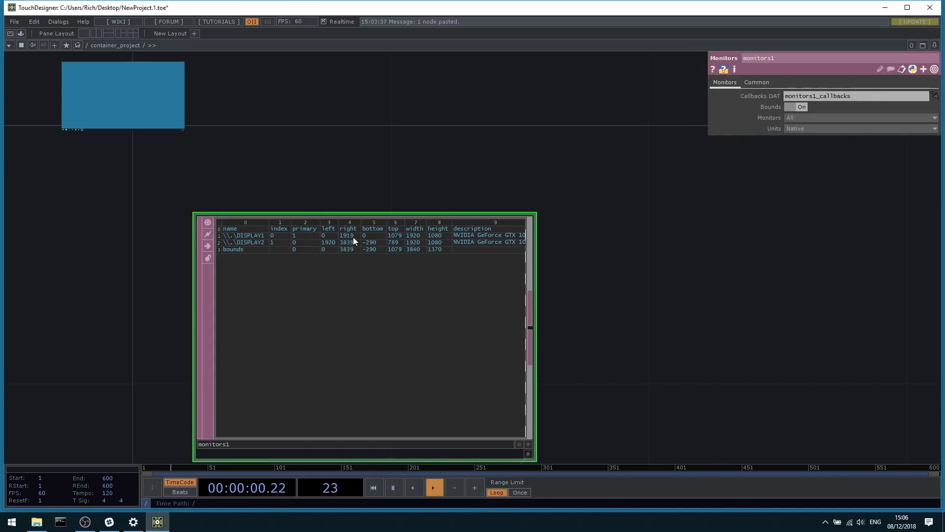
pyautogui.scroll(-5, 322, 250)
pyautogui.click(476, 223)
pyautogui.scroll(5, 476, 223)
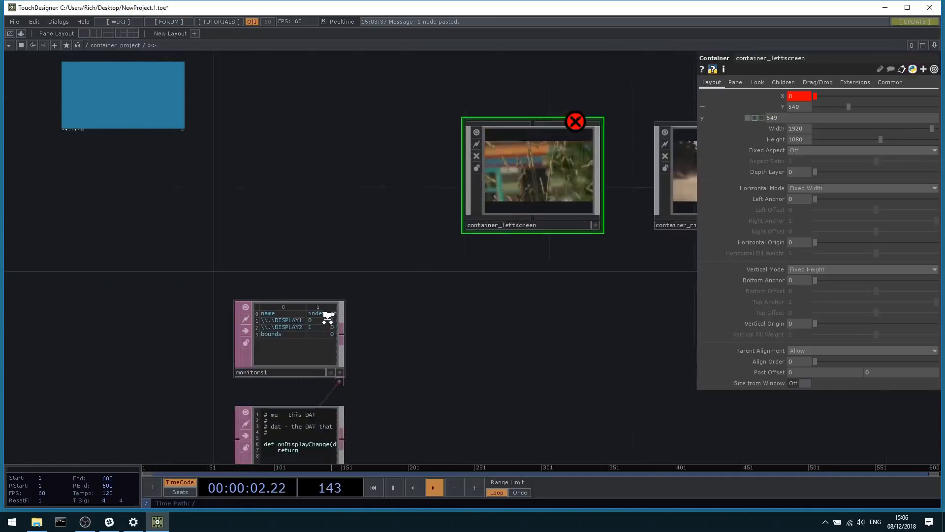
pyautogui.moveTo(365, 240); pyautogui.dragTo(486, 177)
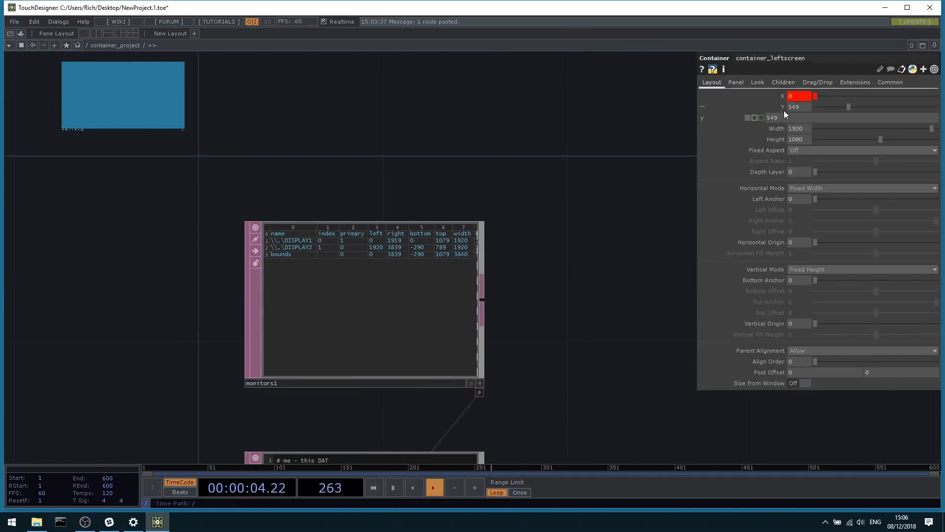
pyautogui.click(783, 97)
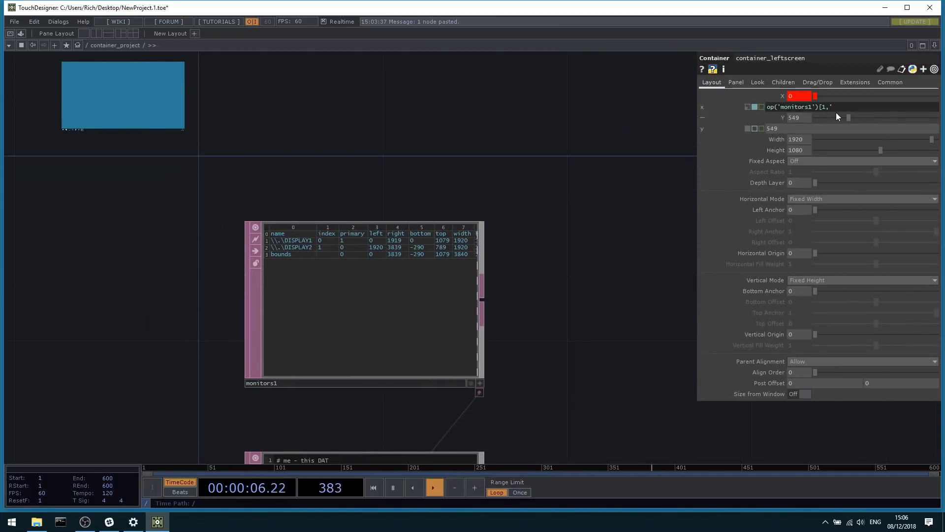
pyautogui.write("'left']")
# Copy the X expression into container_leftscreen's Y position and change it to op('monitors1')[1,'bottom'].
pyautogui.hotkey('ctrl', 'a')
pyautogui.hotkey('ctrl', 'c')
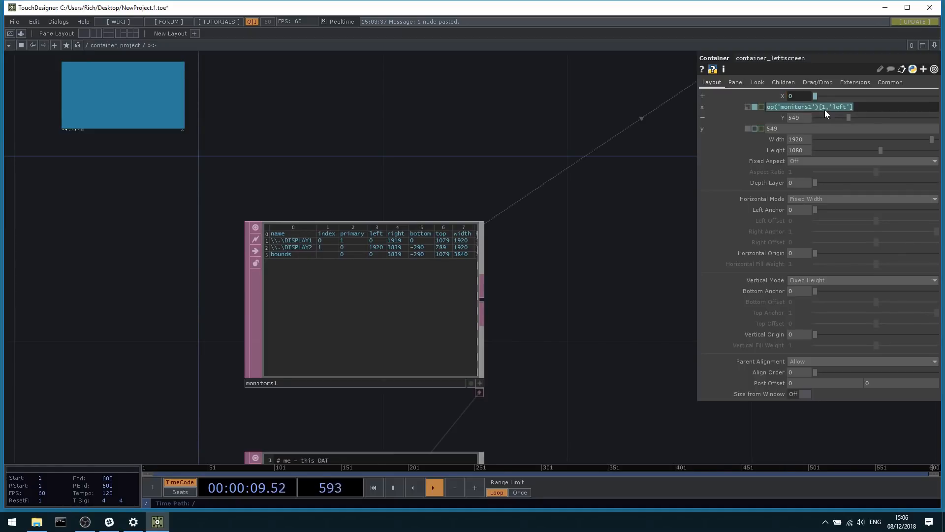
pyautogui.click(799, 114)
pyautogui.hotkey('ctrl', 'v')
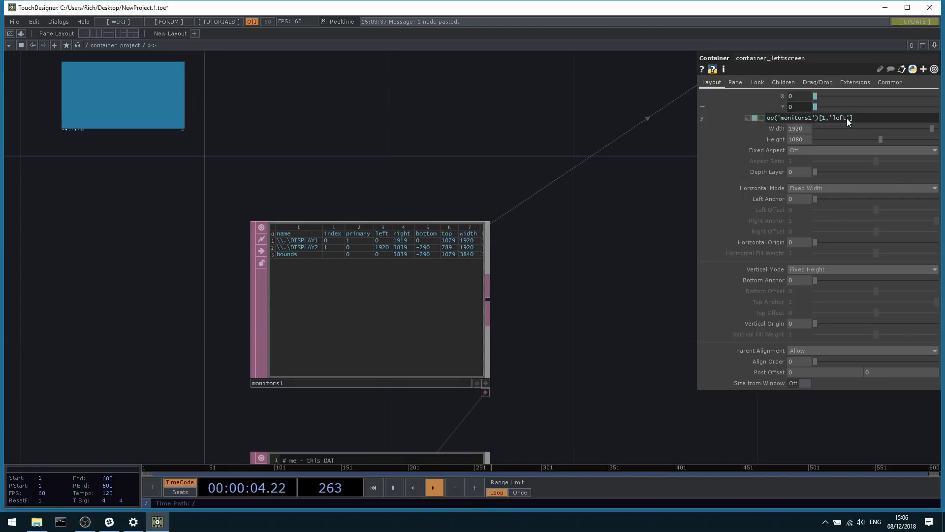
pyautogui.click(846, 118)
pyautogui.write('right')
pyautogui.moveTo(837, 120); pyautogui.dragTo(832, 121)
pyautogui.write("bottom'")
# Compare the left and bottom coordinates of both displays with the bounds row in the monitors1 table.
pyautogui.scroll(2, 394, 242)
pyautogui.scroll(1, 390, 240)
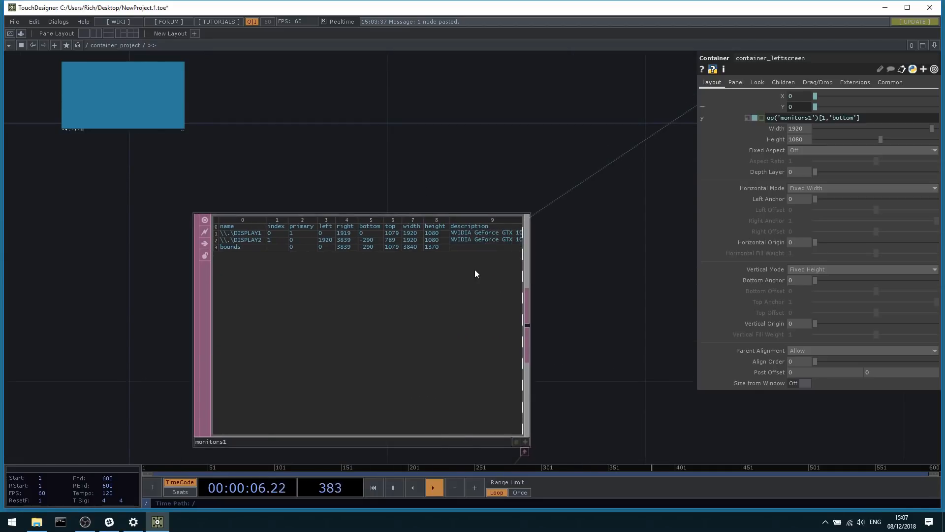
pyautogui.scroll(-2, 408, 263)
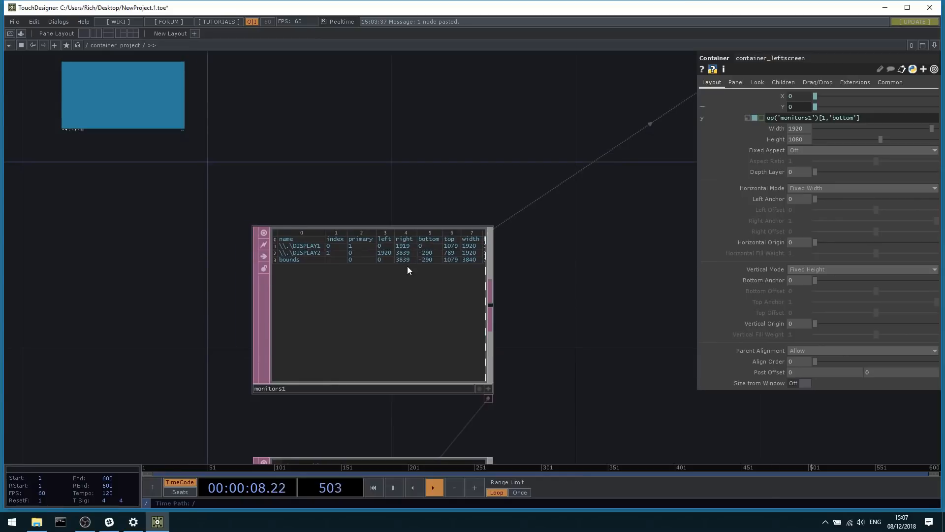
pyautogui.scroll(2, 406, 266)
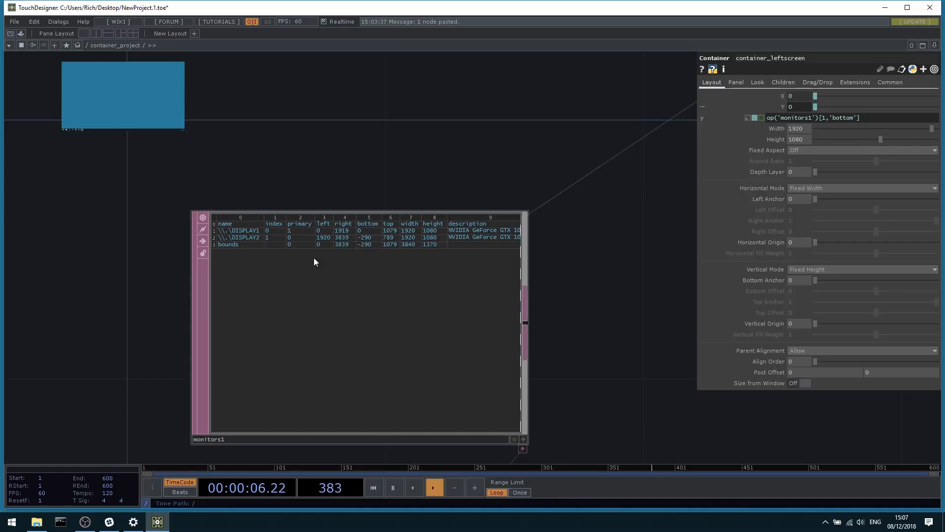
pyautogui.scroll(-5, 314, 258)
pyautogui.scroll(-3, 464, 297)
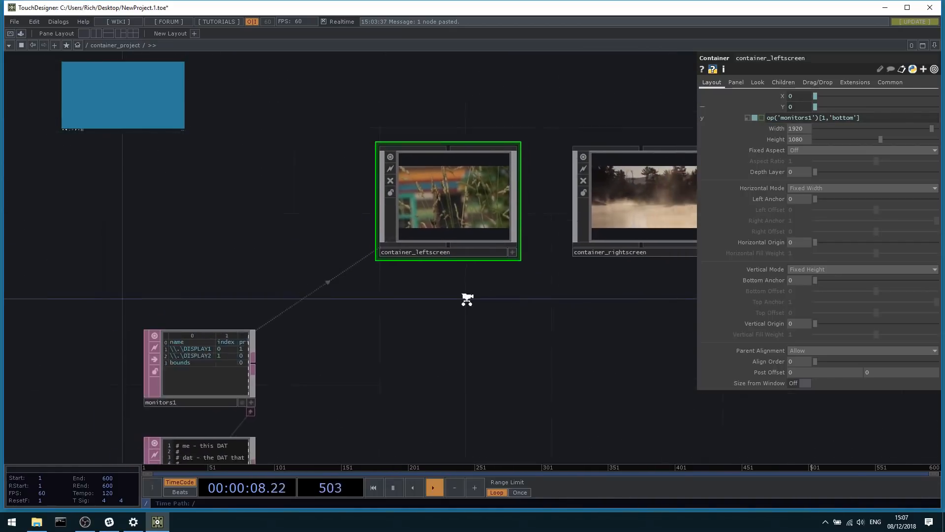
pyautogui.click(583, 235)
pyautogui.moveTo(284, 366); pyautogui.dragTo(396, 305)
pyautogui.scroll(2, 396, 306)
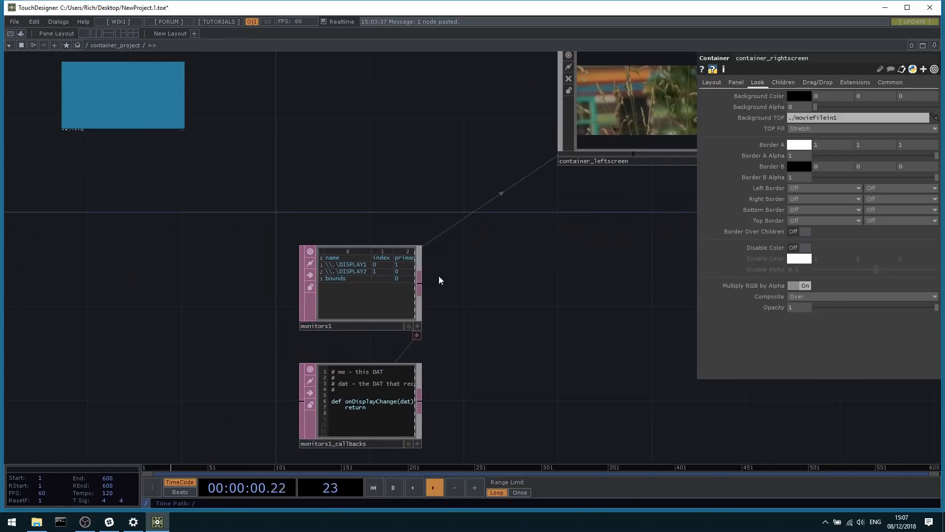
pyautogui.click(363, 270)
pyautogui.scroll(5, 379, 278)
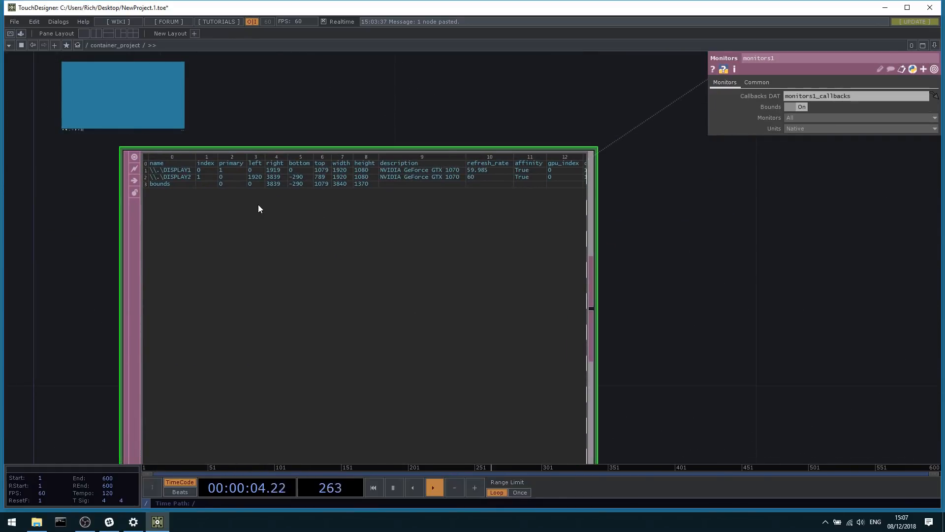
pyautogui.scroll(-3, 285, 206)
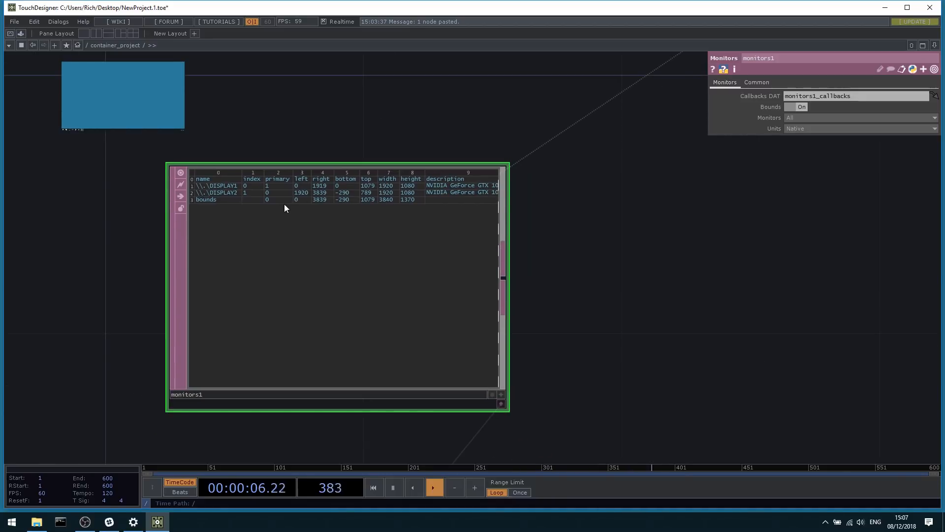
pyautogui.scroll(3, 253, 205)
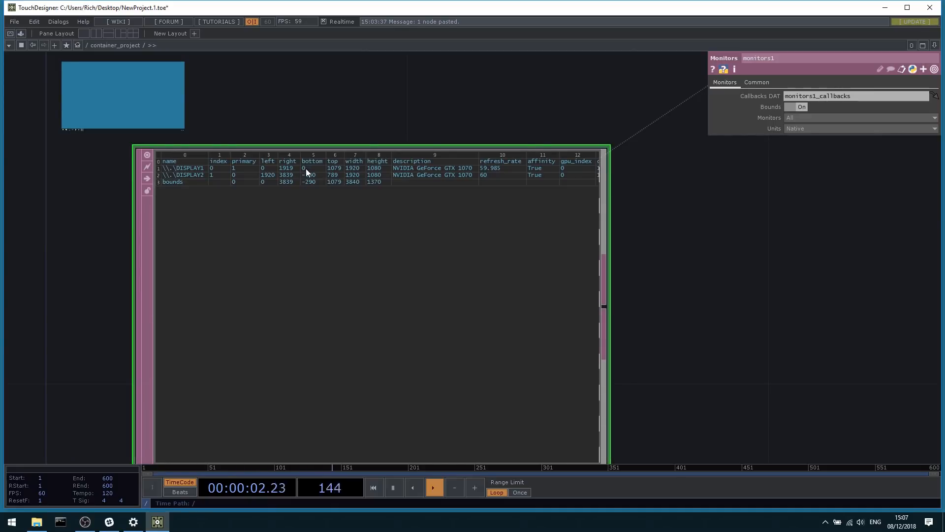
pyautogui.scroll(-4, 317, 231)
# Reselect container_leftscreen to review its layout, and show the output in perform mode.
pyautogui.click(622, 83)
pyautogui.moveTo(599, 152); pyautogui.dragTo(363, 275)
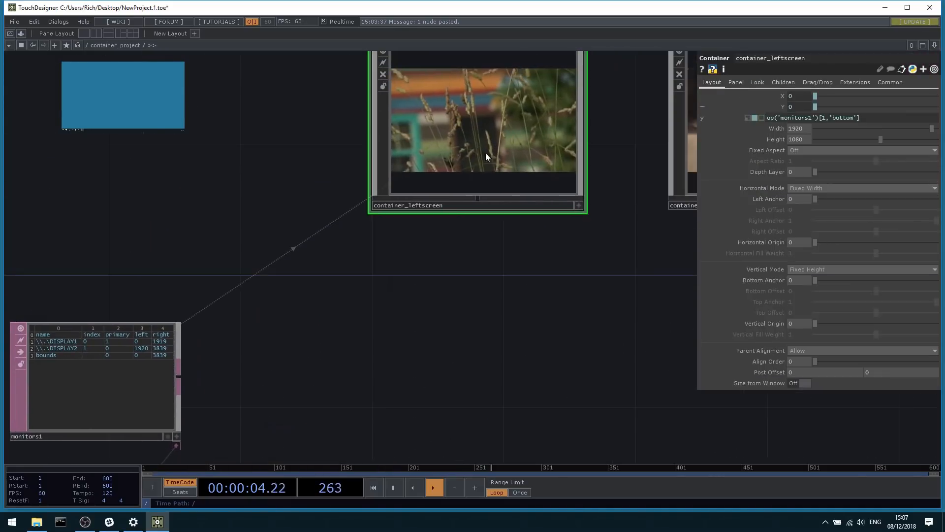
pyautogui.click(21, 34)
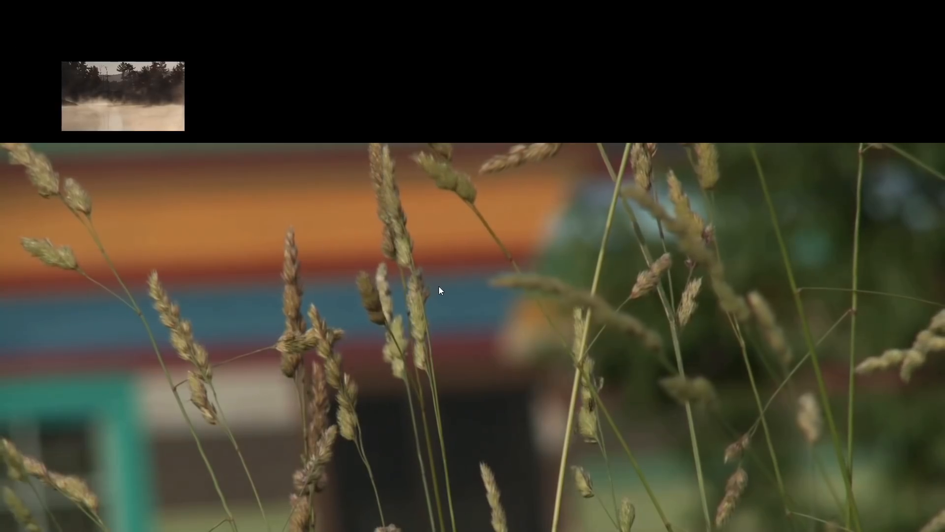
# Leave perform mode and examine the bottom values of both displays and the bounds row in the monitors1 table.
pyautogui.press('Escape')
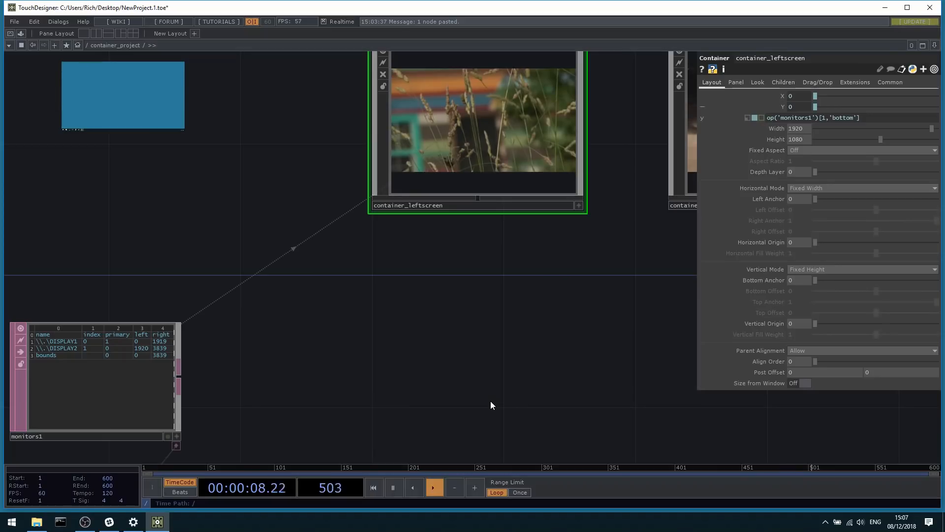
pyautogui.moveTo(541, 293); pyautogui.dragTo(641, 270)
pyautogui.scroll(6, 166, 337)
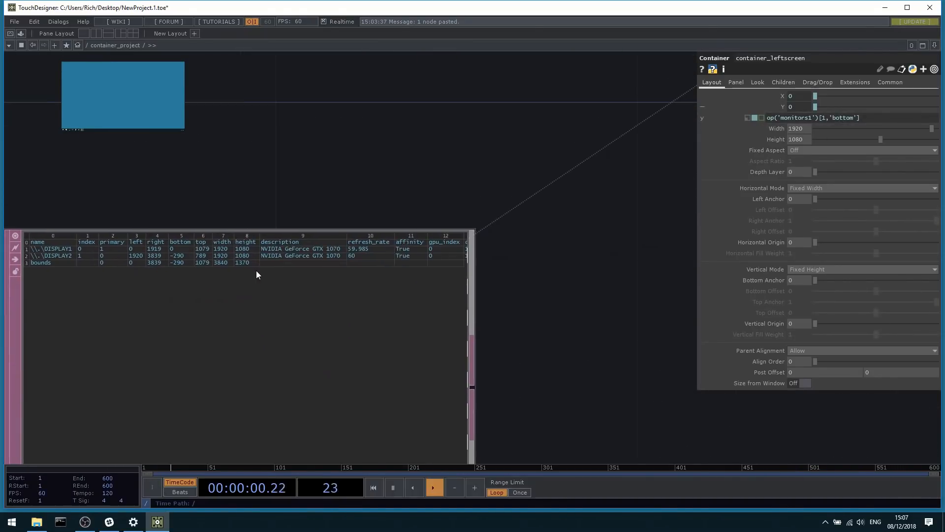
pyautogui.moveTo(264, 216); pyautogui.dragTo(285, 174)
pyautogui.scroll(-2, 285, 174)
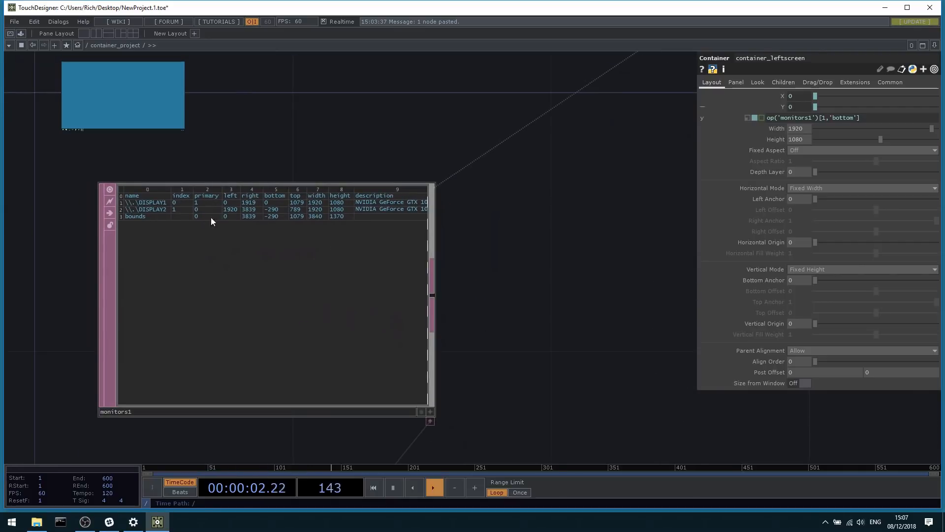
pyautogui.scroll(2, 211, 218)
pyautogui.moveTo(259, 154); pyautogui.dragTo(281, 138)
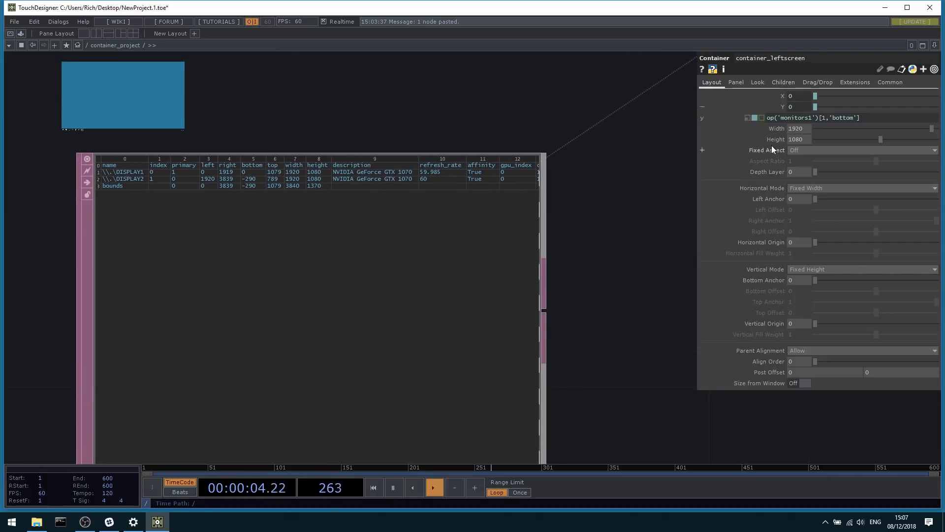
# Set container_leftscreen's Y expression to op('monitors1')['bounds','bottom']-op('monitors1')[1,'bottom'].
pyautogui.moveTo(852, 119); pyautogui.dragTo(765, 119)
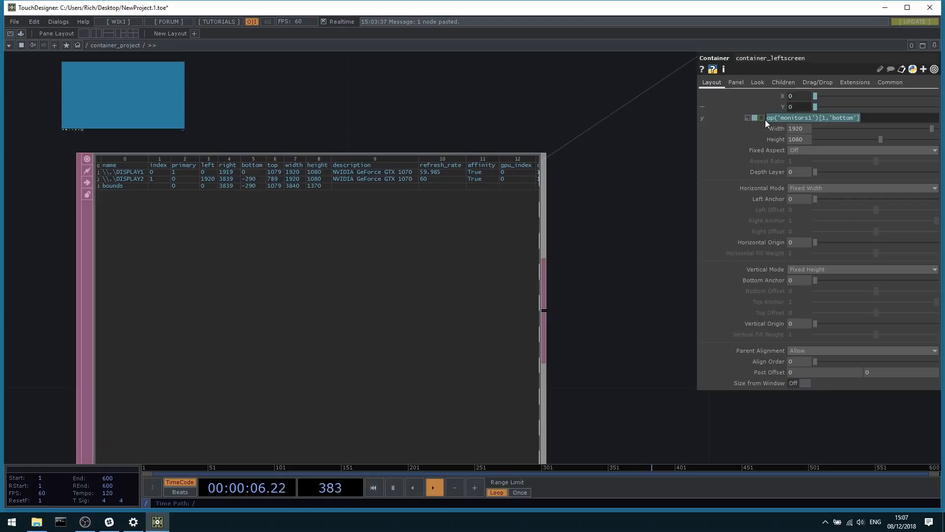
pyautogui.hotkey('ctrl', 'c')
pyautogui.press('End')
pyautogui.hotkey('ctrl', 'v')
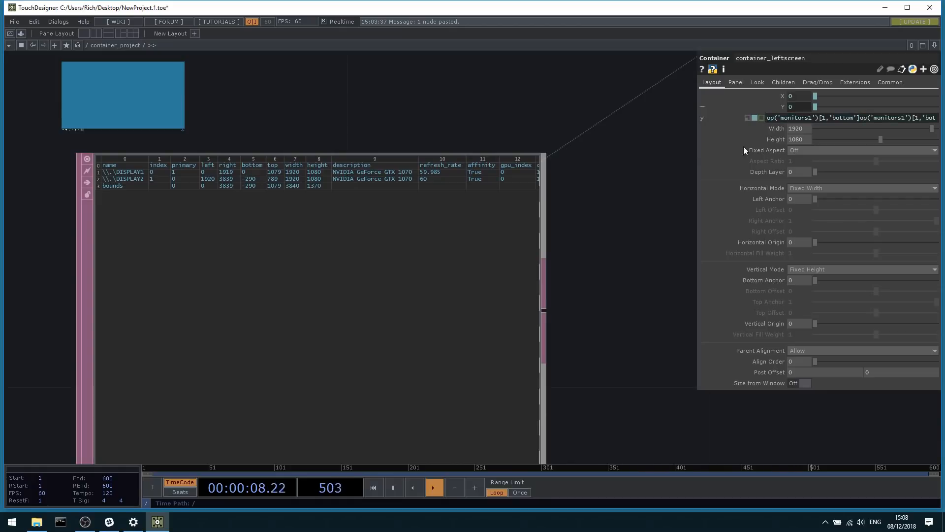
pyautogui.write('-')
pyautogui.click(823, 119)
pyautogui.press('Delete')
pyautogui.write("'bo")
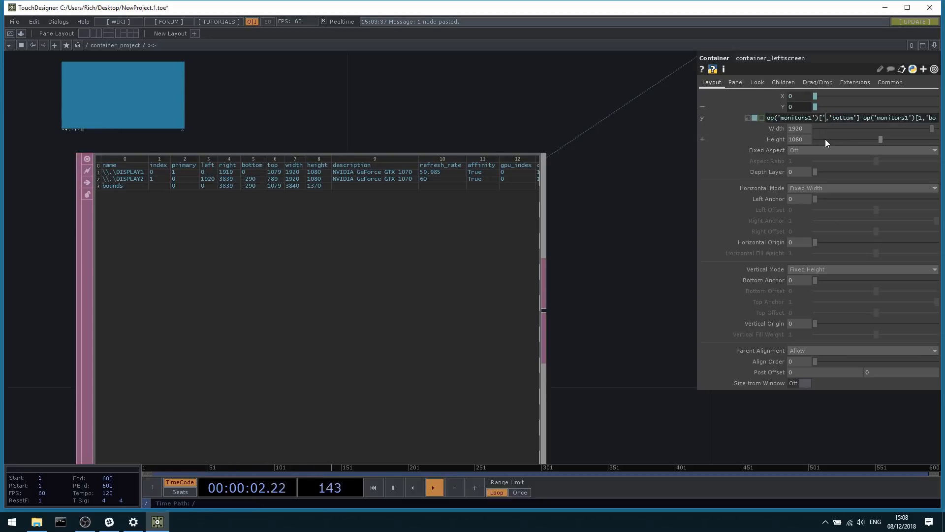
pyautogui.write("unds'")
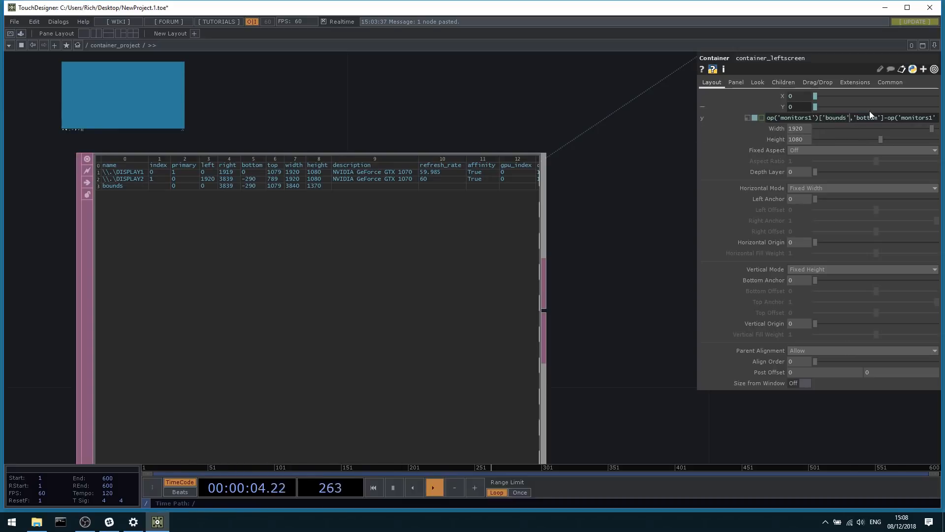
pyautogui.click(878, 119)
pyautogui.press('Return')
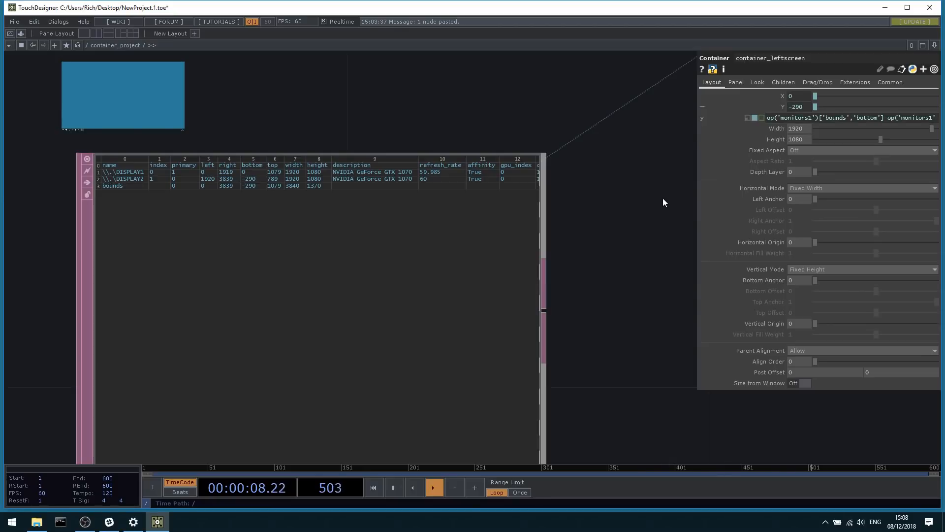
# Reverse the subtraction in container_leftscreen's Y expression to op('monitors1')[1,'bottom']-op('monitors1')['bounds','bottom'].
pyautogui.moveTo(696, 187); pyautogui.dragTo(590, 207)
pyautogui.click(793, 117)
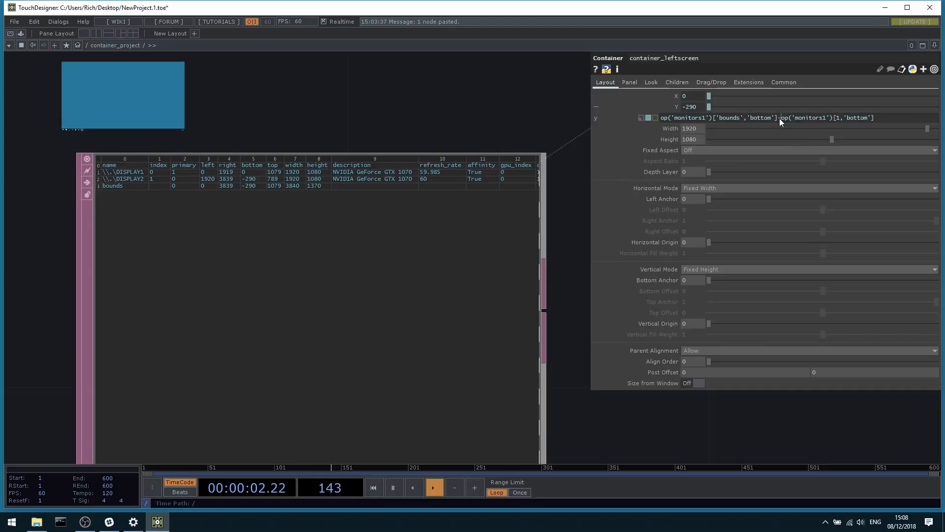
pyautogui.moveTo(780, 118); pyautogui.dragTo(901, 123)
pyautogui.press('BackSpace')
pyautogui.press('BackSpace')
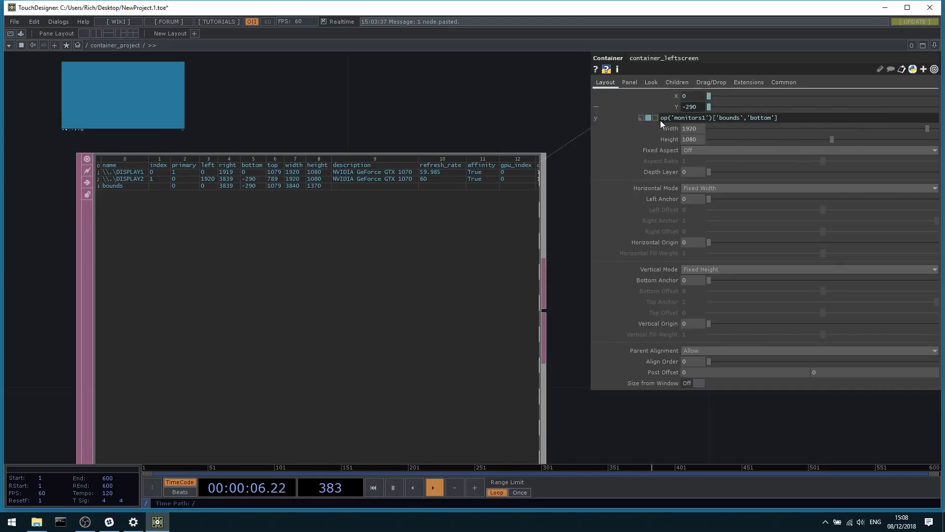
pyautogui.hotkey('ctrl', 'v')
pyautogui.write('-')
pyautogui.press('Return')
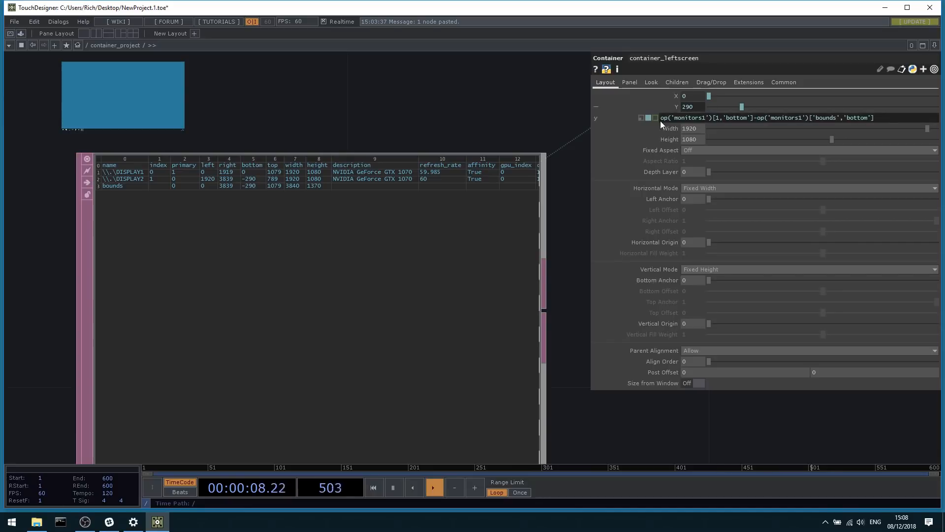
# Show the output in perform mode to check the left screen's vertical placement, and return to the network.
pyautogui.moveTo(668, 117); pyautogui.dragTo(873, 118)
pyautogui.click(409, 120)
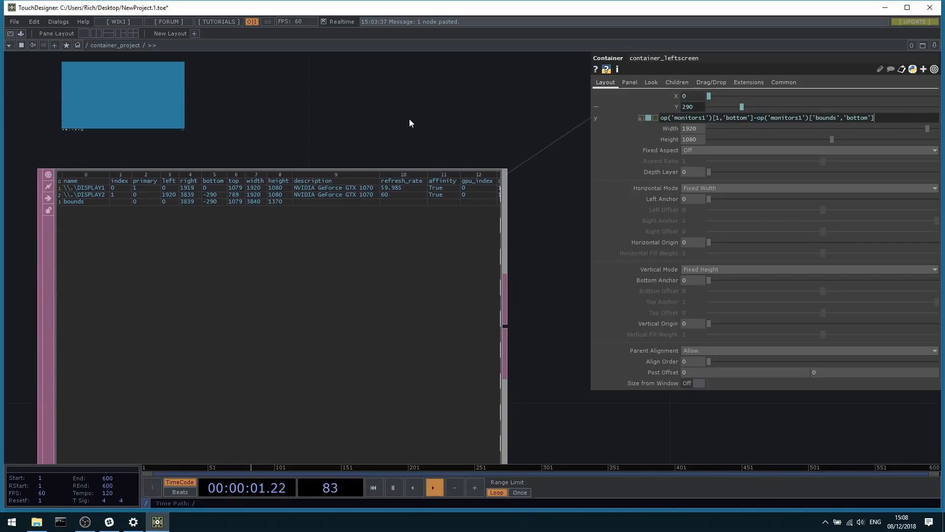
pyautogui.click(10, 33)
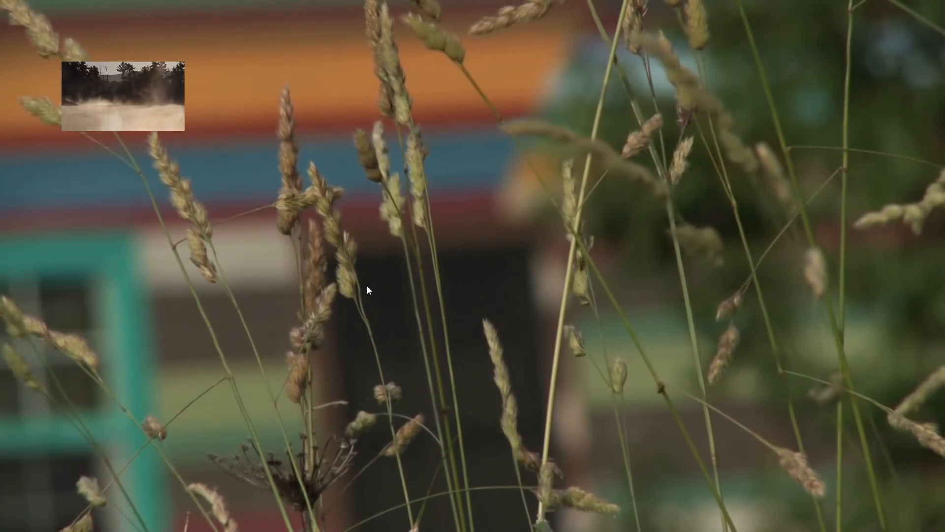
pyautogui.press('Escape')
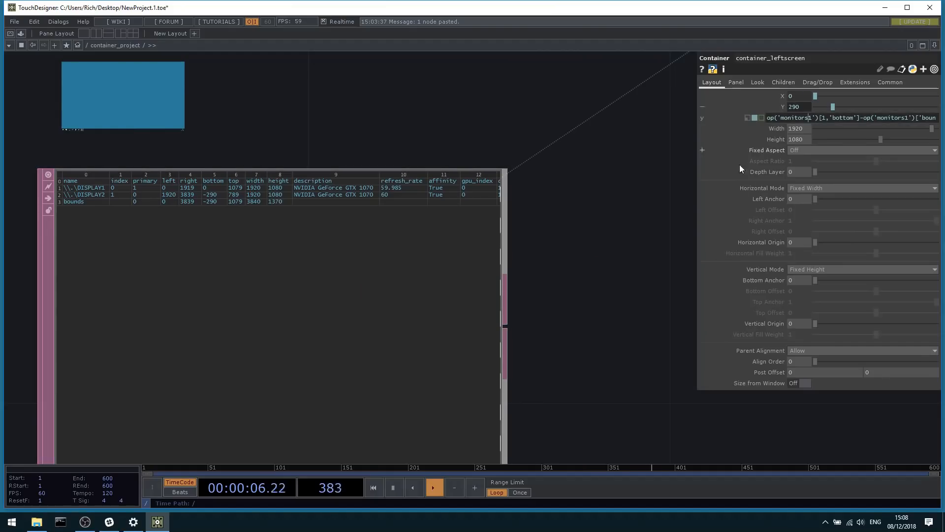
# Copy container_leftscreen's whole Y expression and paste it over the expression of its X position.
pyautogui.moveTo(697, 190); pyautogui.dragTo(316, 190)
pyautogui.click(478, 120)
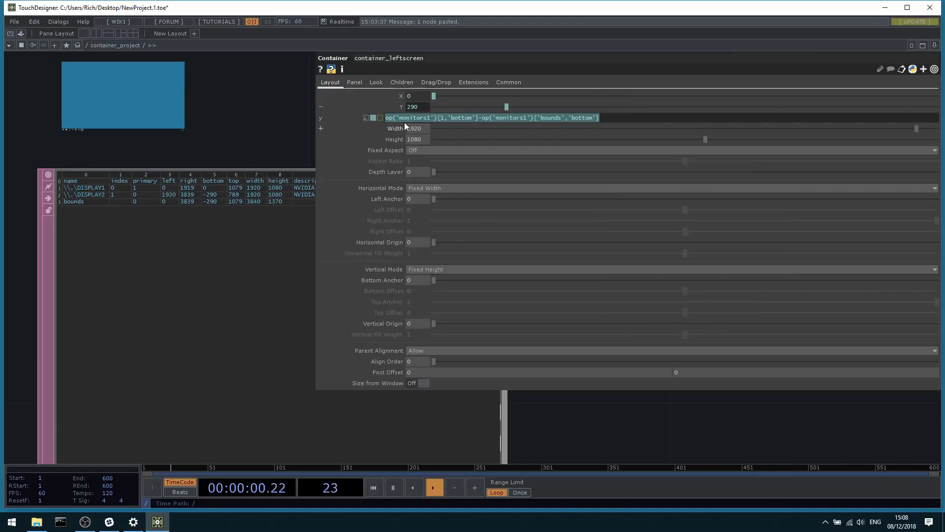
pyautogui.click(419, 97)
pyautogui.click(483, 102)
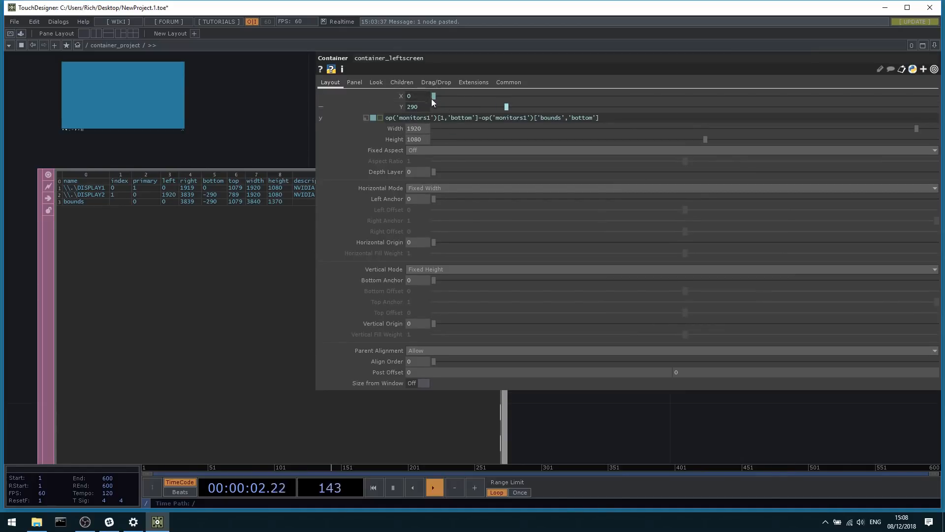
pyautogui.click(426, 97)
pyautogui.hotkey('ctrl', 'a')
pyautogui.hotkey('ctrl', 'v')
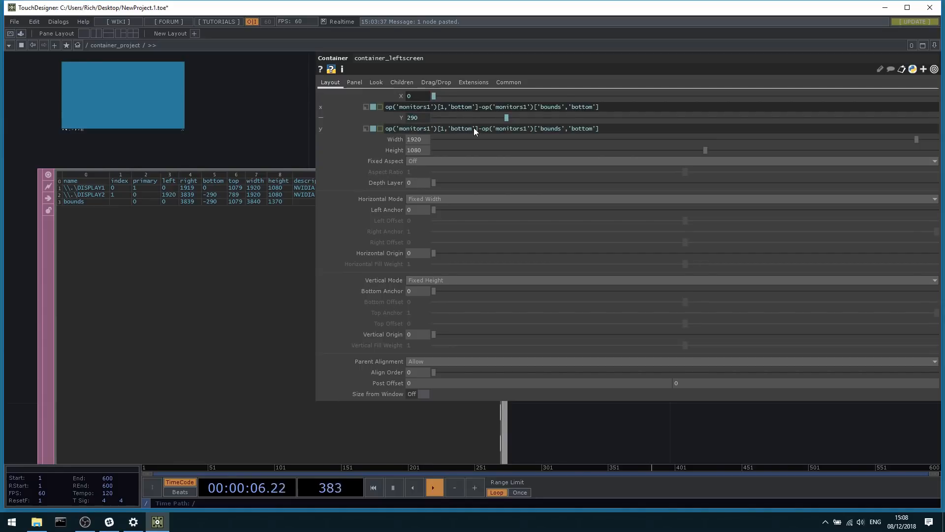
# Replace 'bottom' with 'left' in both terms of container_leftscreen's X expression, and collapse the X and Y expressions.
pyautogui.press('BackSpace')
pyautogui.press('BackSpace')
pyautogui.press('BackSpace')
pyautogui.press('BackSpace')
pyautogui.press('BackSpace')
pyautogui.press('BackSpace')
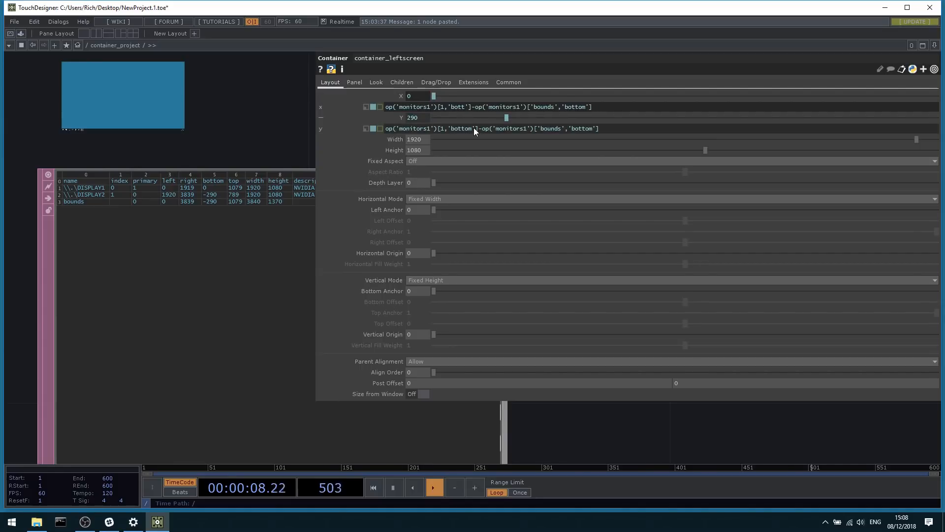
pyautogui.write('left')
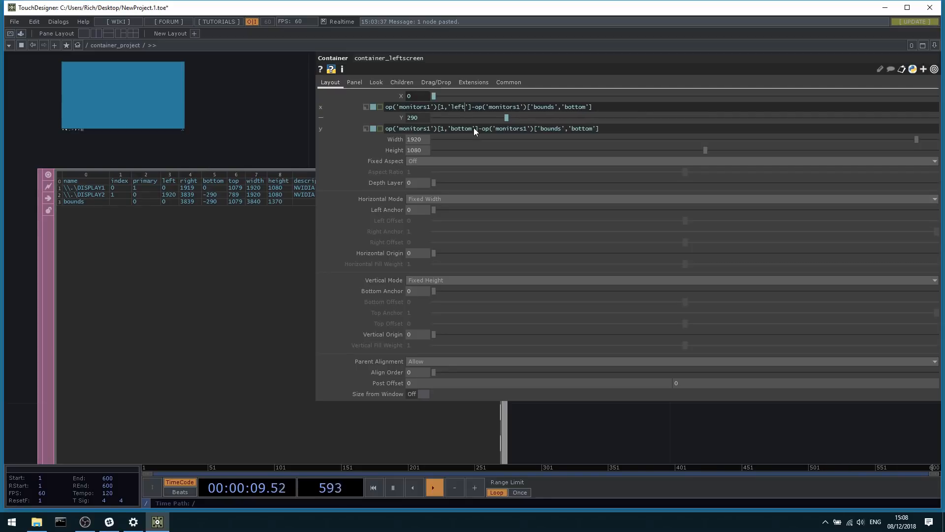
pyautogui.click(585, 107)
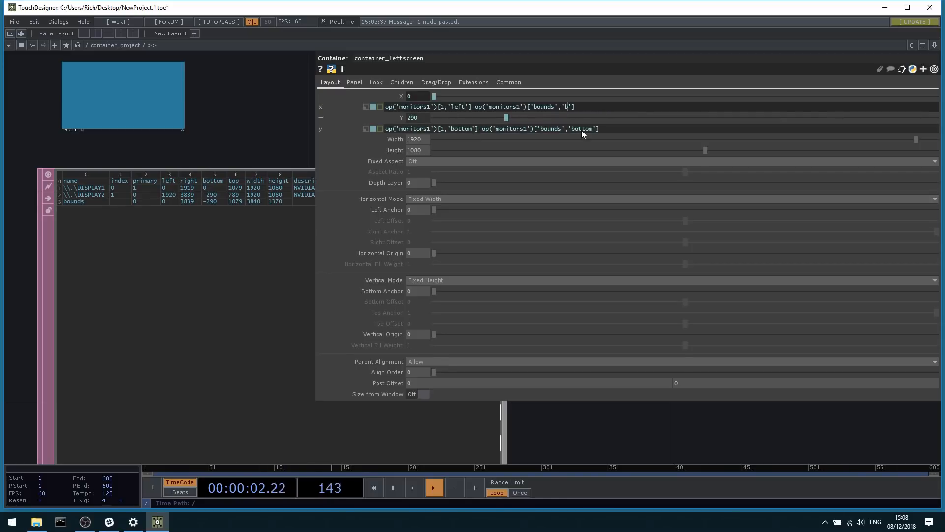
pyautogui.click(397, 97)
pyautogui.click(397, 107)
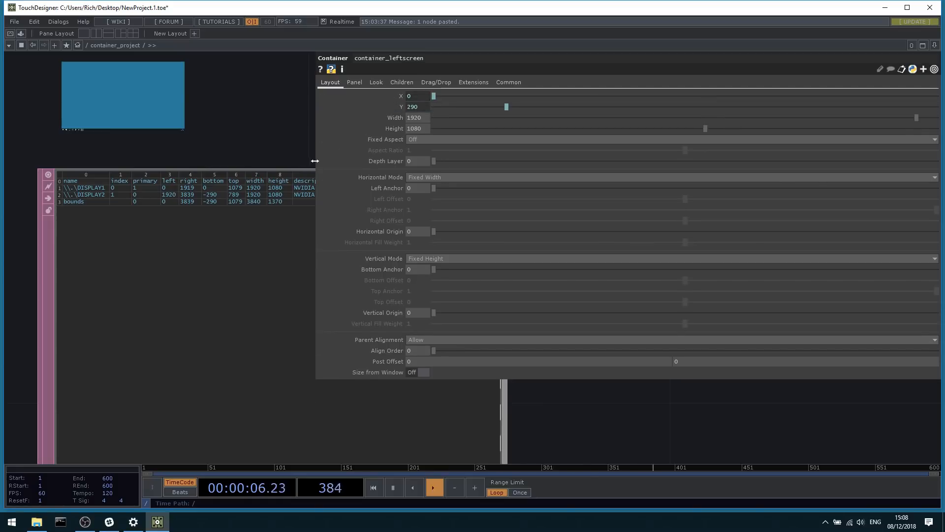
# Return to the two screen containers in the network and check the output again in perform mode.
pyautogui.moveTo(316, 161); pyautogui.dragTo(690, 167)
pyautogui.moveTo(542, 207); pyautogui.dragTo(341, 240)
pyautogui.scroll(-3, 341, 239)
pyautogui.scroll(-5, 341, 240)
pyautogui.scroll(3, 481, 122)
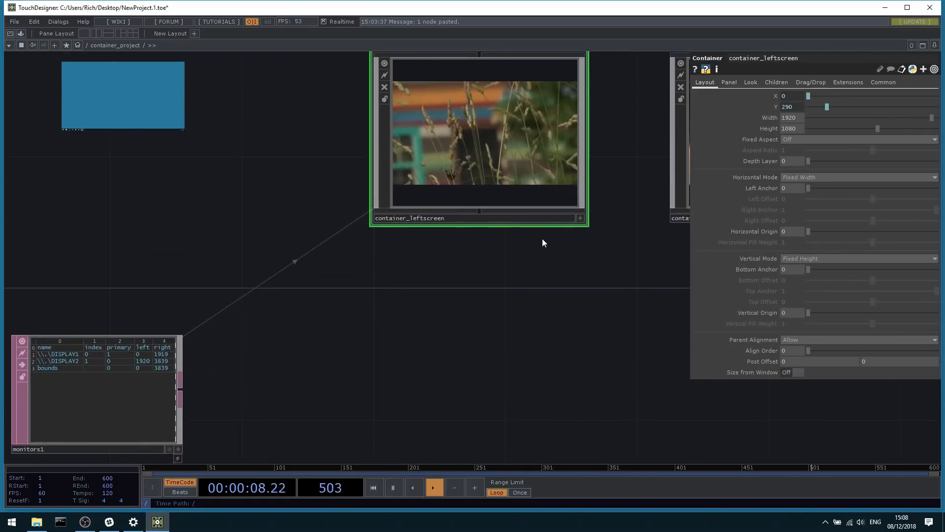
pyautogui.moveTo(542, 238); pyautogui.dragTo(403, 301)
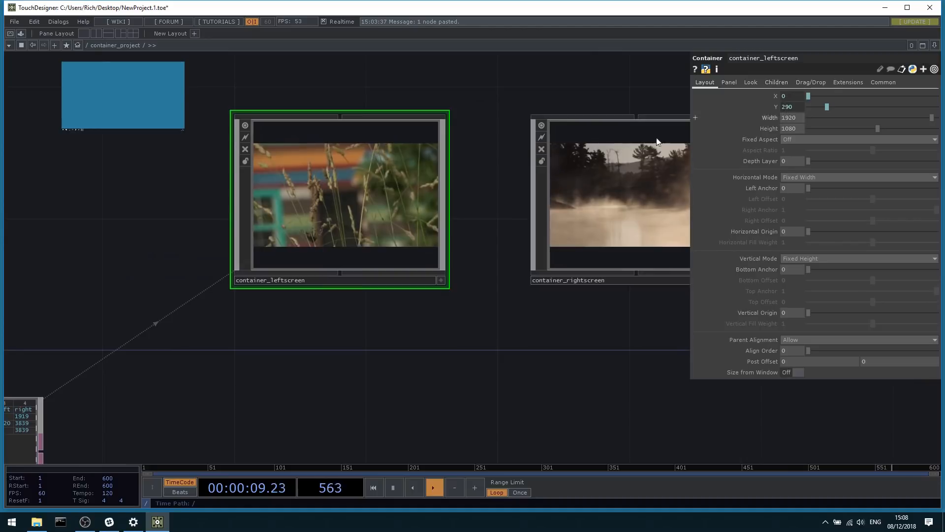
pyautogui.click(10, 34)
pyautogui.press('Escape')
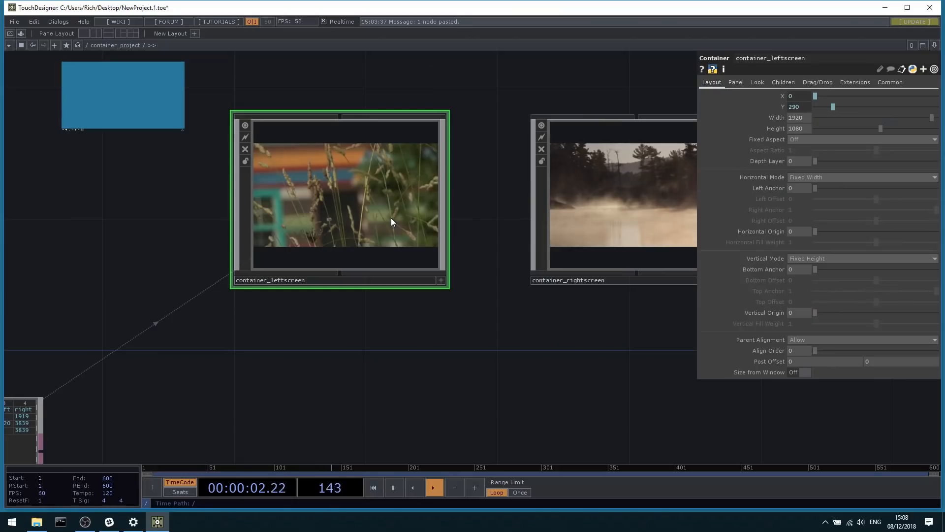
# Paste the copied expression op('monitors1')[1,'bottom']-op('monitors1')['bounds','bottom'] into container_rightscreen's X position.
pyautogui.click(566, 279)
pyautogui.moveTo(626, 254); pyautogui.dragTo(544, 270)
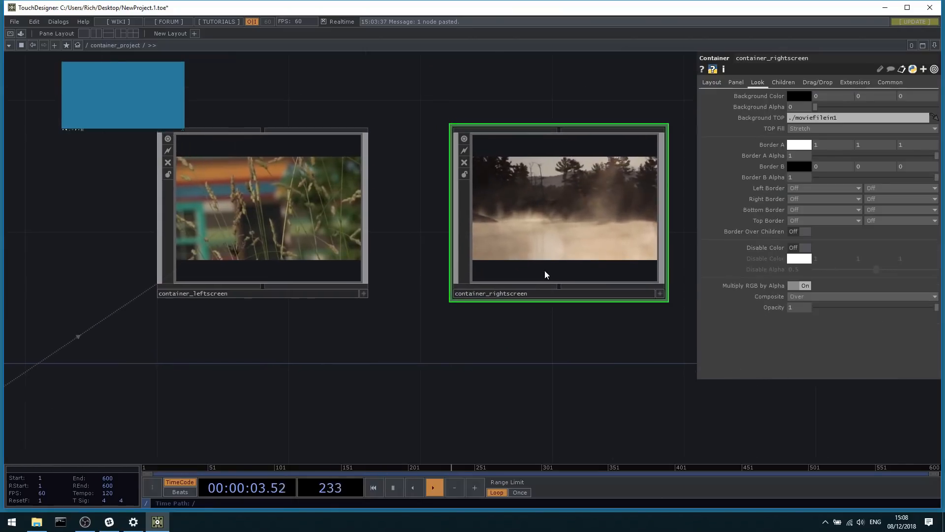
pyautogui.click(355, 250)
pyautogui.click(598, 182)
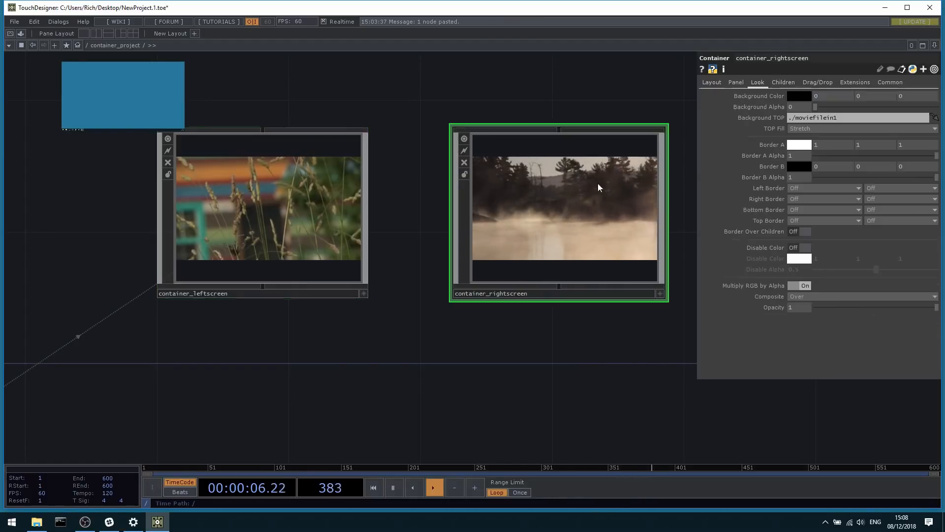
pyautogui.click(711, 82)
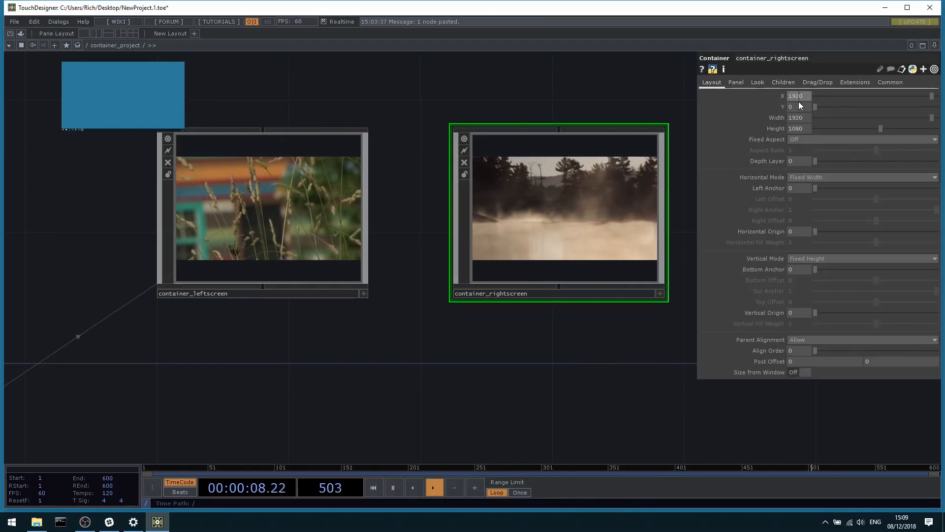
pyautogui.moveTo(635, 103); pyautogui.dragTo(638, 102)
pyautogui.click(788, 100)
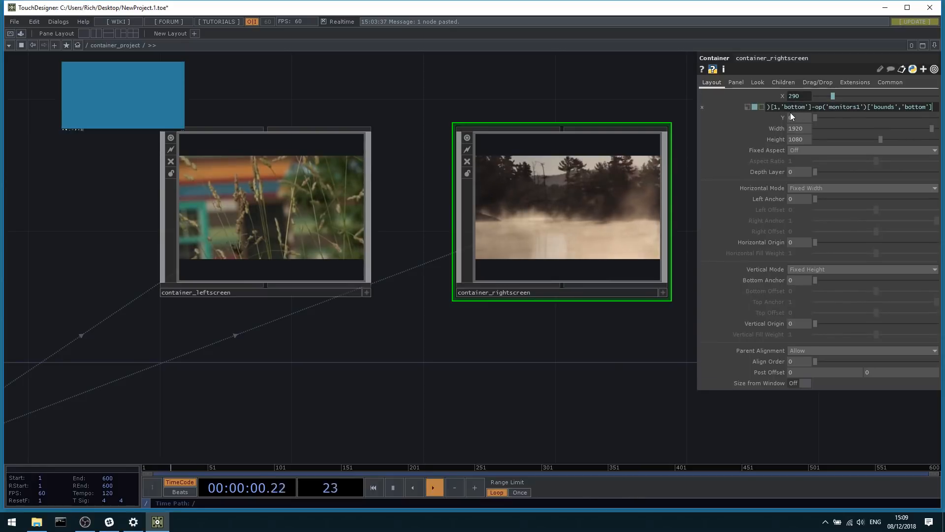
# Change the monitor row in container_rightscreen's X expression from 1 to 2.
pyautogui.click(698, 144)
pyautogui.moveTo(697, 144); pyautogui.dragTo(479, 138)
pyautogui.click(578, 98)
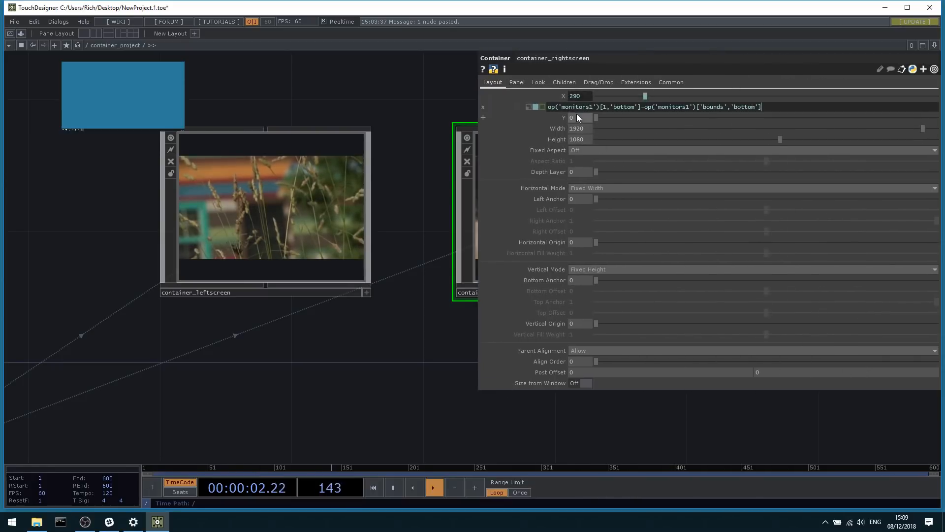
pyautogui.doubleClick(604, 107)
pyautogui.write('2')
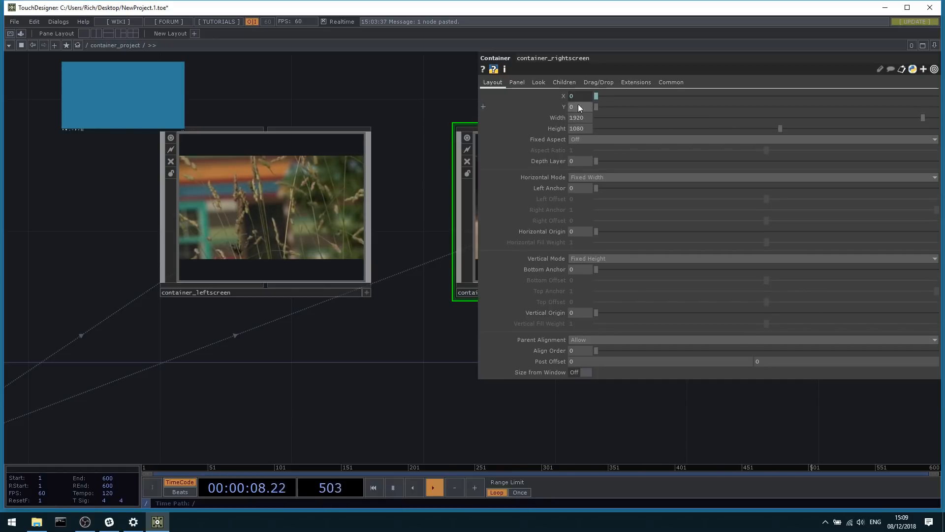
# Copy the X expression op('monitors1')[2,'bottom']-op('monitors1')['bounds','bottom'] into container_rightscreen's Y position.
pyautogui.click(598, 107)
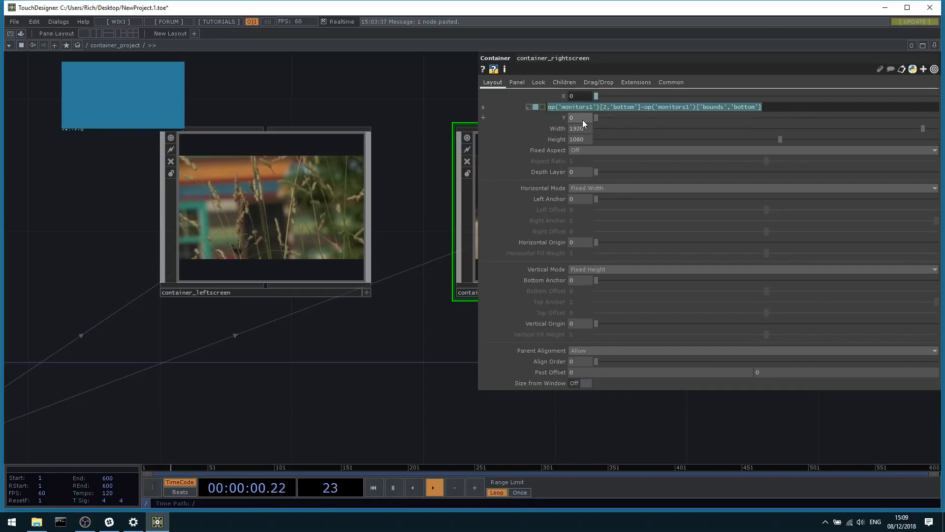
pyautogui.click(583, 118)
pyautogui.write("op('monitors1')[2,'bottom']-op('monitors1')['bounds','bottom']")
pyautogui.click(421, 111)
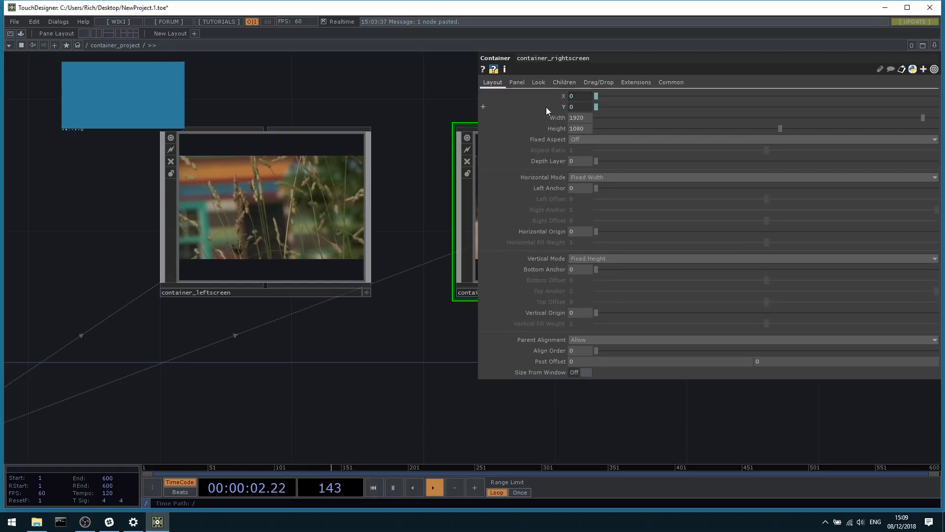
# Change container_rightscreen's X expression to op('monitors1')[2,'left']-op('monitors1')['bounds','left'].
pyautogui.click(560, 107)
pyautogui.click(585, 101)
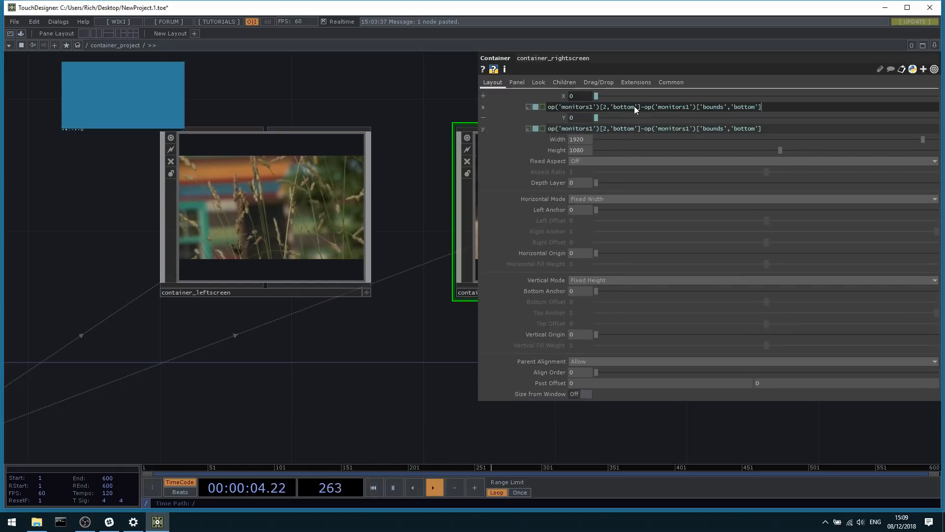
pyautogui.moveTo(634, 106); pyautogui.dragTo(613, 107)
pyautogui.write('left')
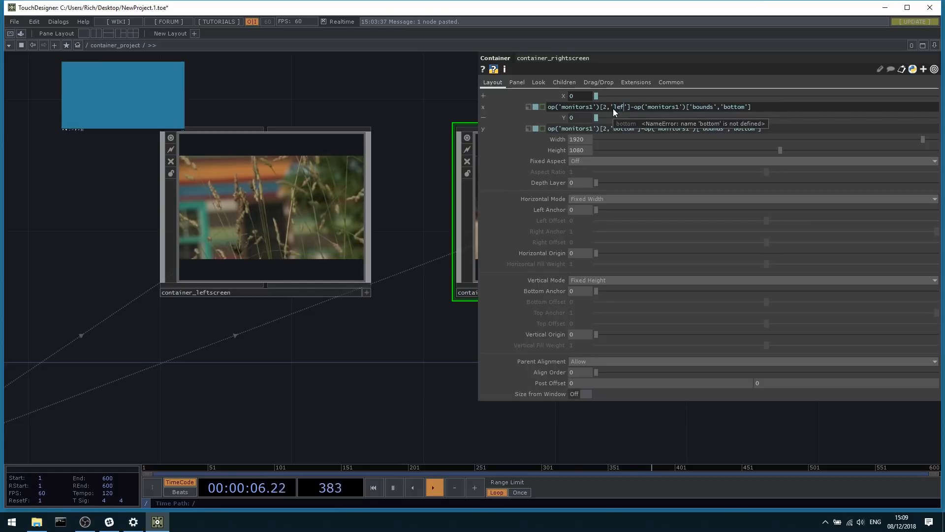
pyautogui.click(747, 107)
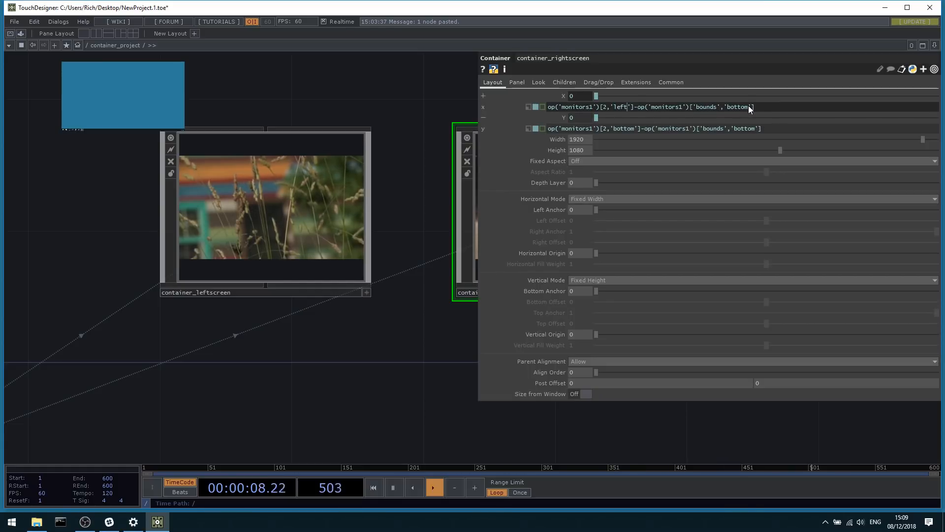
pyautogui.press('BackSpace')
pyautogui.press('BackSpace')
pyautogui.press('BackSpace')
pyautogui.press('BackSpace')
pyautogui.press('BackSpace')
pyautogui.press('BackSpace')
pyautogui.write('left')
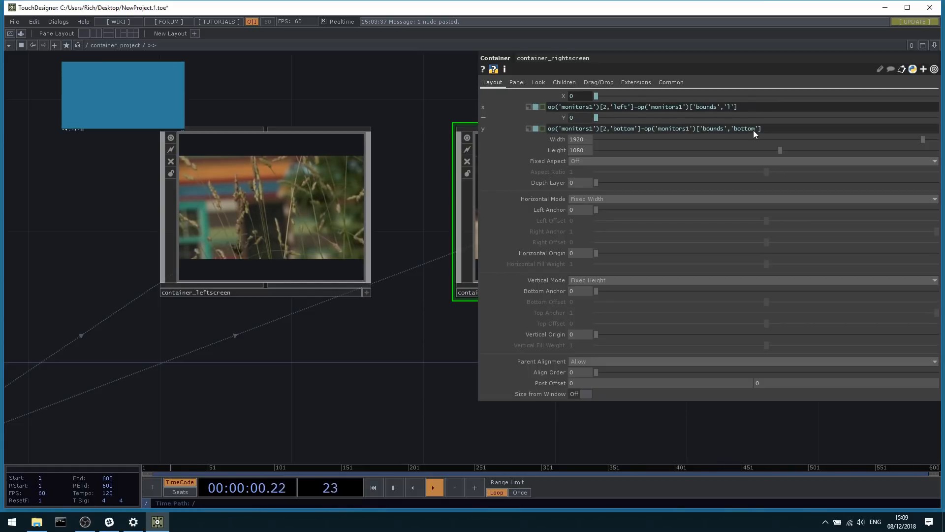
pyautogui.click(392, 109)
pyautogui.scroll(-5, 392, 109)
pyautogui.click(561, 107)
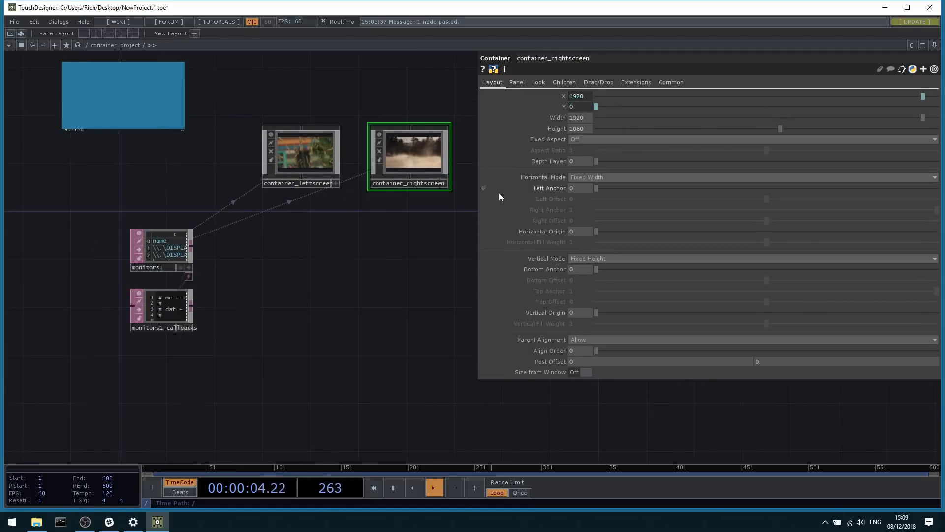
# Copy the op('monitors1')[1,'left'] part of container_leftscreen's X expression.
pyautogui.scroll(4, 173, 245)
pyautogui.click(173, 244)
pyautogui.scroll(3, 182, 235)
pyautogui.scroll(-6, 345, 177)
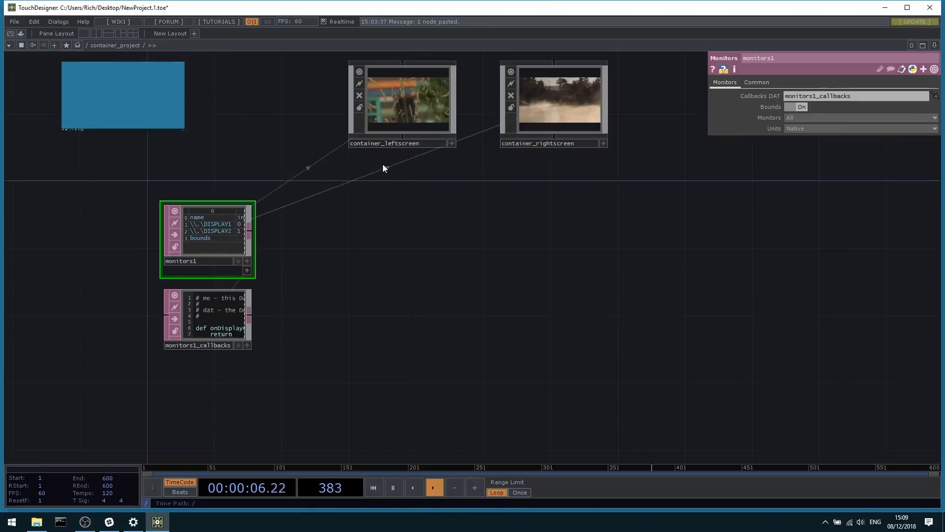
pyautogui.click(401, 133)
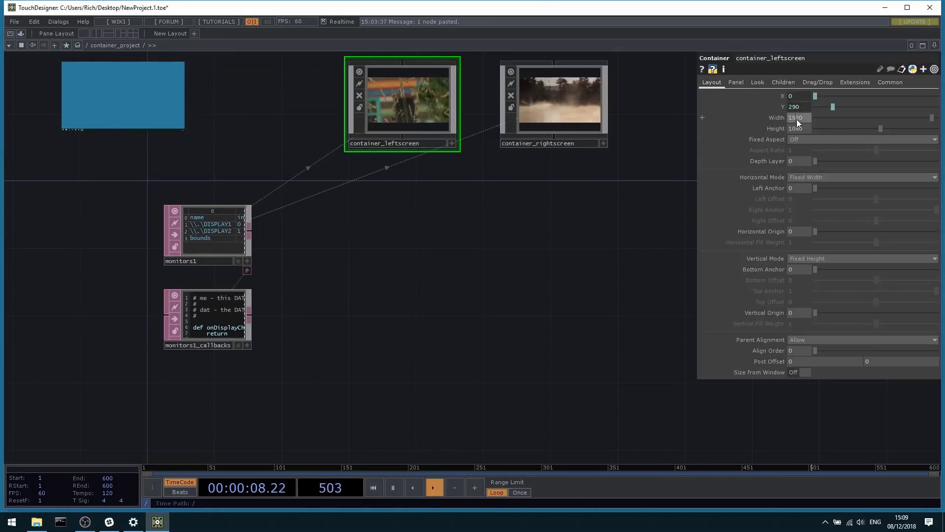
pyautogui.click(801, 93)
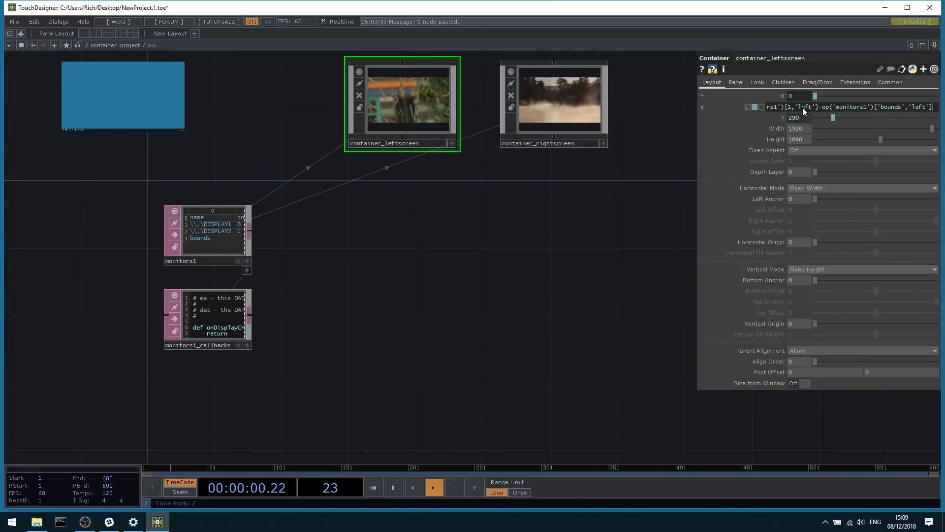
pyautogui.moveTo(817, 108); pyautogui.dragTo(624, 117)
pyautogui.hotkey('ctrl', 'c')
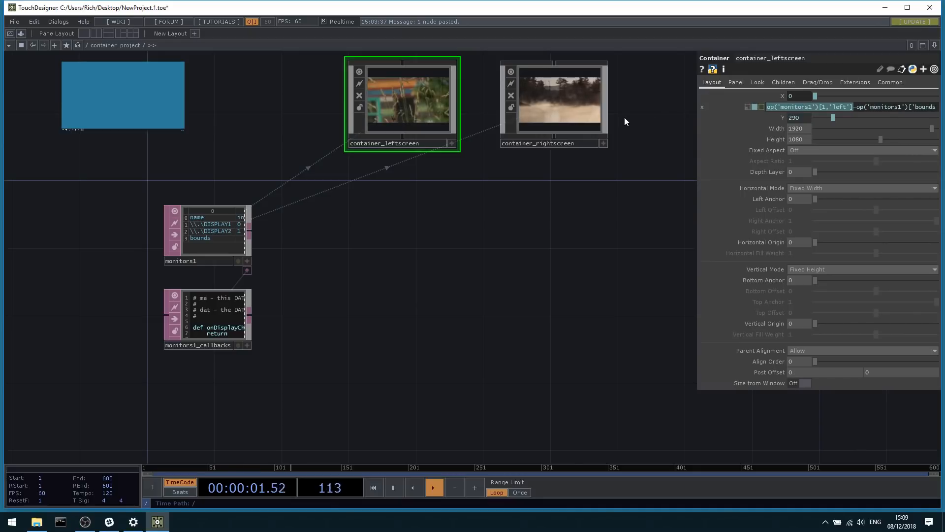
# Paste the copied reference into container_leftscreen's Width and change it to op('monitors1')[1,'width'].
pyautogui.click(544, 181)
pyautogui.moveTo(804, 120); pyautogui.dragTo(707, 159)
pyautogui.hotkey('ctrl', 'v')
pyautogui.press('Return')
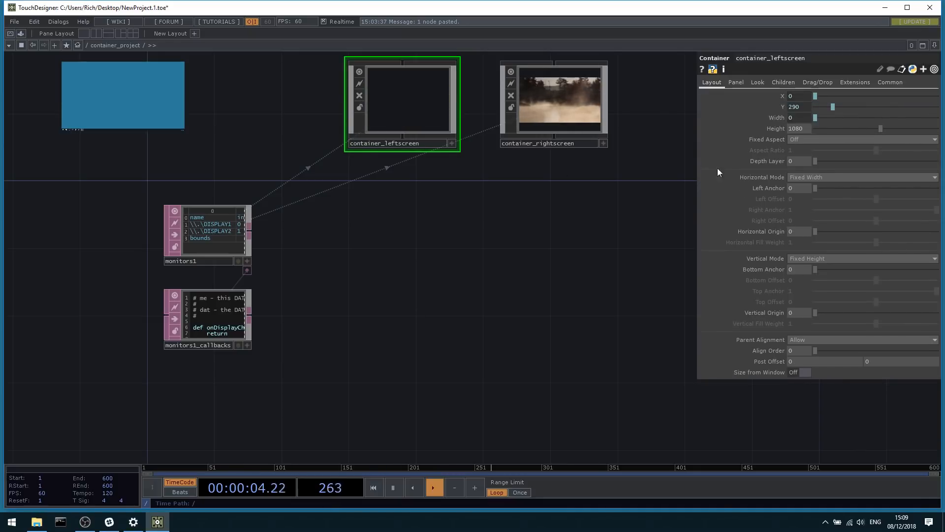
pyautogui.click(798, 118)
pyautogui.moveTo(846, 128); pyautogui.dragTo(831, 129)
pyautogui.write('width')
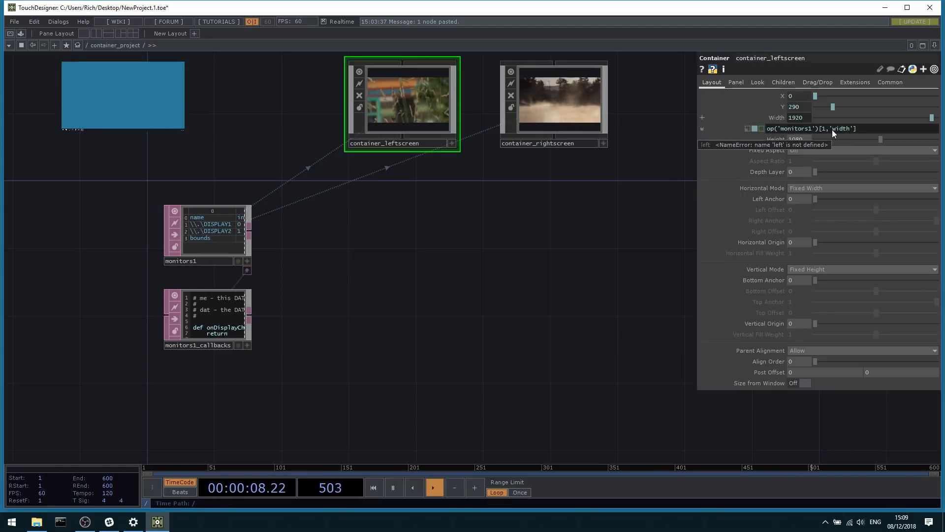
pyautogui.press('Return')
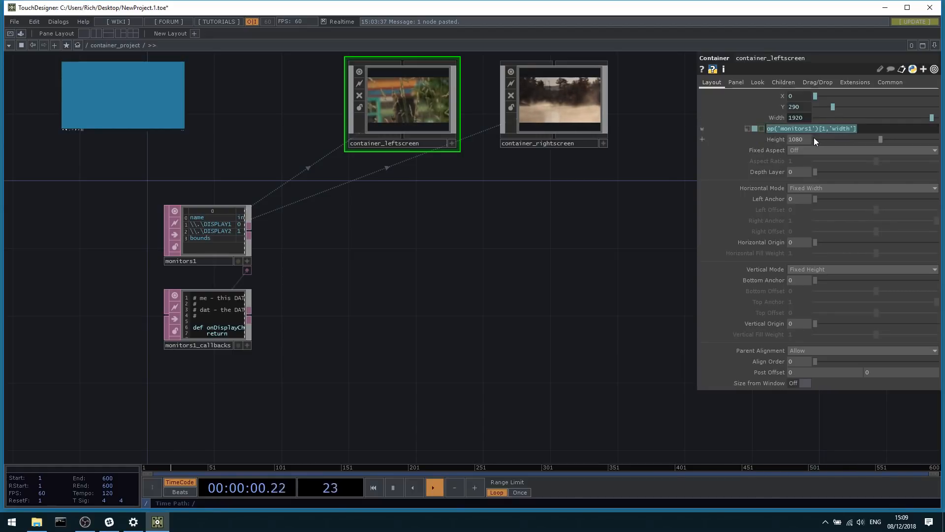
# Set container_leftscreen's Height to the expression op('monitors1')[1,'height'], reusing the width expression.
pyautogui.moveTo(802, 132); pyautogui.dragTo(787, 137)
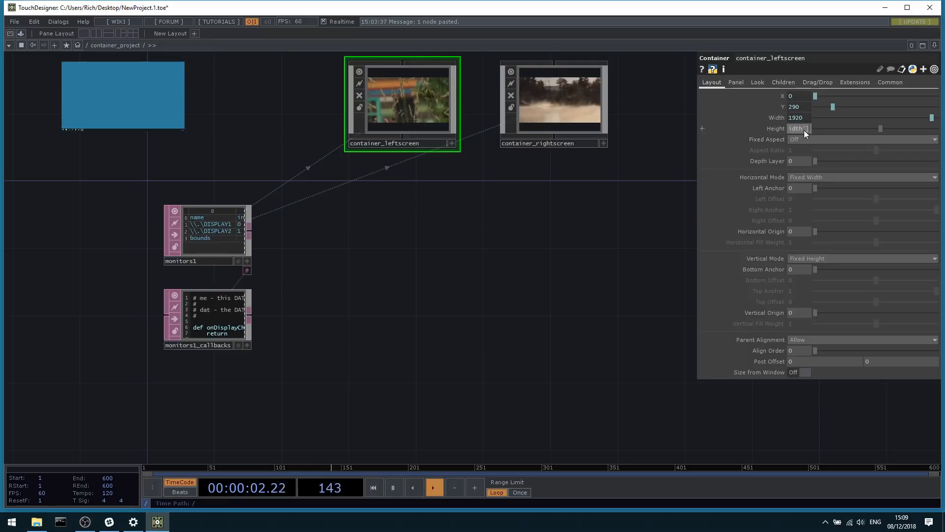
pyautogui.hotkey('ctrl', 'v')
pyautogui.press('Left')
pyautogui.press('Left')
pyautogui.press('BackSpace')
pyautogui.press('BackSpace')
pyautogui.press('BackSpace')
pyautogui.press('BackSpace')
pyautogui.press('BackSpace')
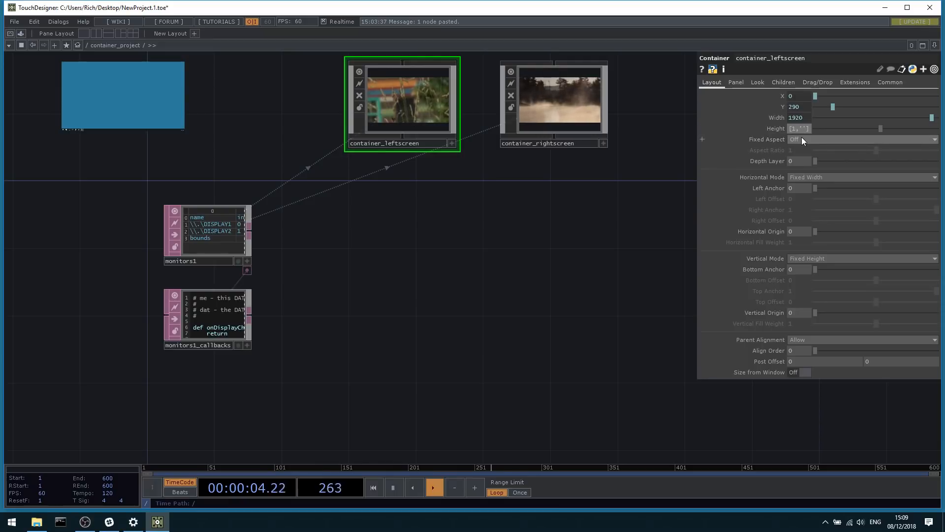
pyautogui.write('height')
pyautogui.press('Return')
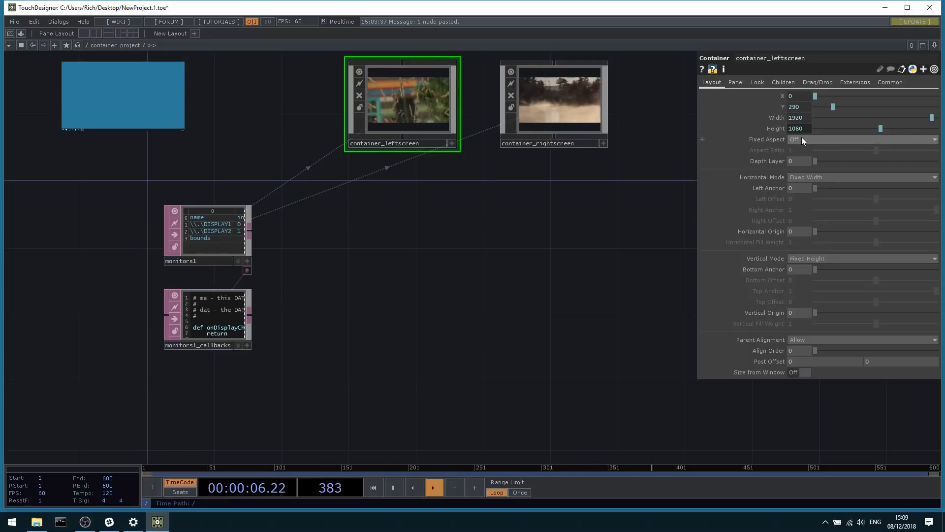
# Copy container_leftscreen's width expression op('monitors1')[1,'width'] into both the Width and Height of container_rightscreen.
pyautogui.moveTo(549, 197); pyautogui.dragTo(529, 275)
pyautogui.scroll(5, 433, 170)
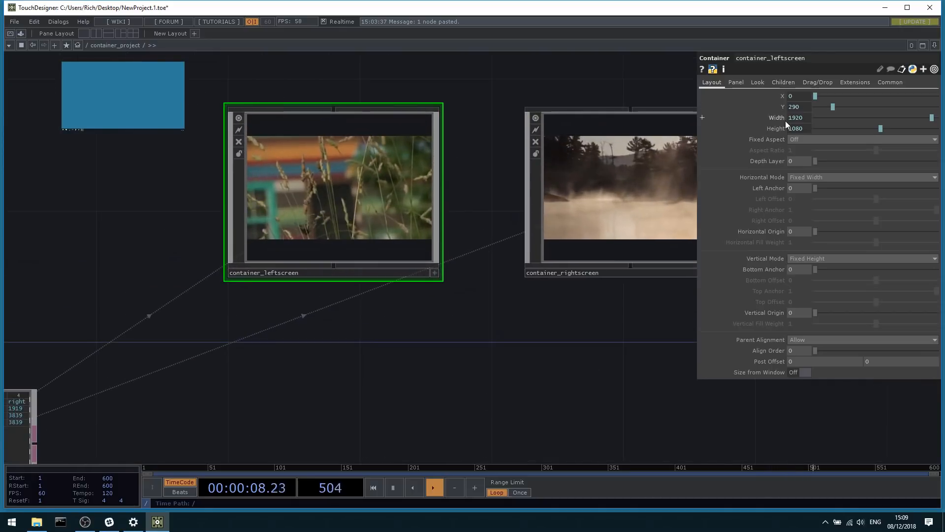
pyautogui.click(782, 118)
pyautogui.hotkey('ctrl', 'a')
pyautogui.hotkey('ctrl', 'c')
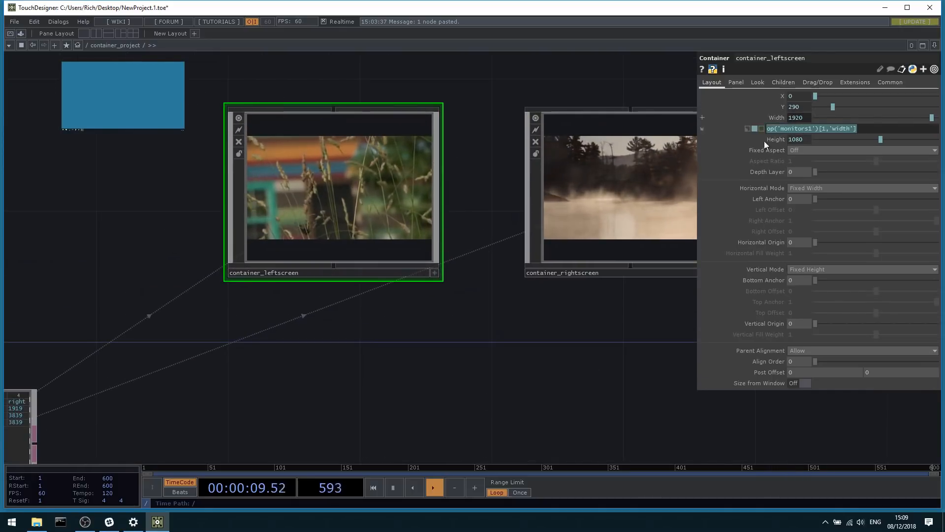
pyautogui.click(575, 242)
pyautogui.moveTo(617, 324); pyautogui.dragTo(507, 344)
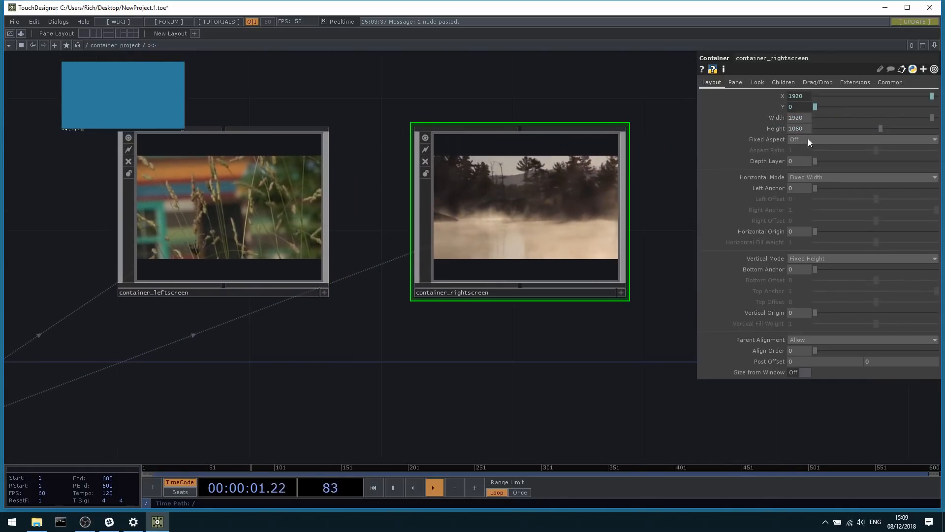
pyautogui.hotkey('ctrl', 'v')
pyautogui.click(633, 93)
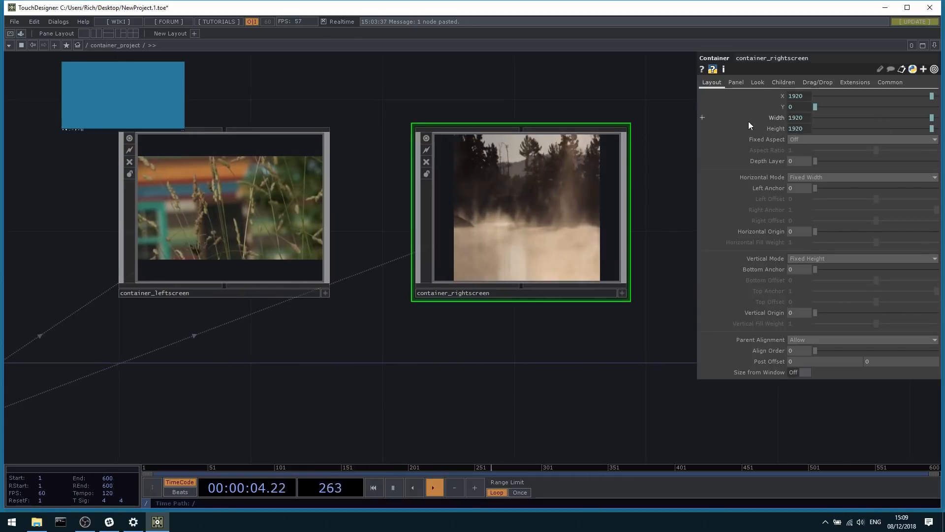
# Change container_rightscreen's Height expression to op('monitors1')[1,'height'].
pyautogui.click(776, 129)
pyautogui.moveTo(849, 141); pyautogui.dragTo(834, 140)
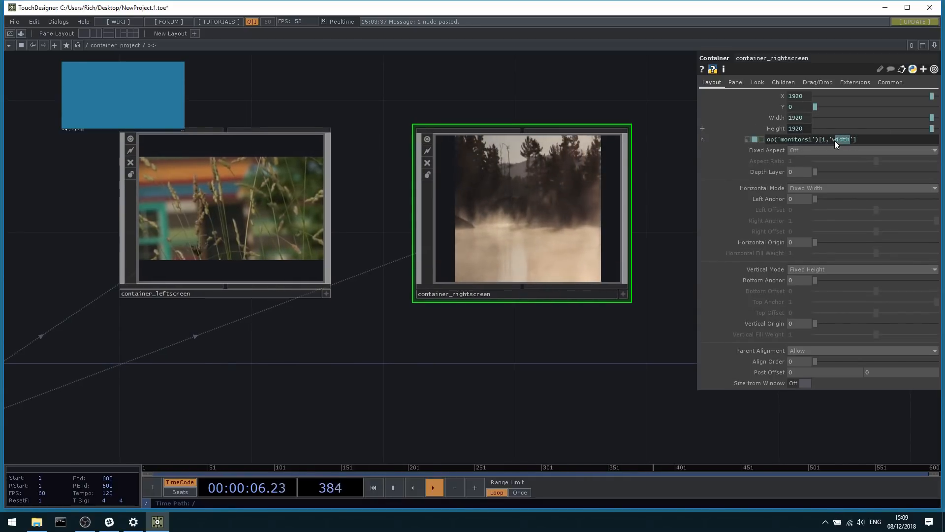
pyautogui.press('BackSpace')
pyautogui.press('BackSpace')
pyautogui.write('height')
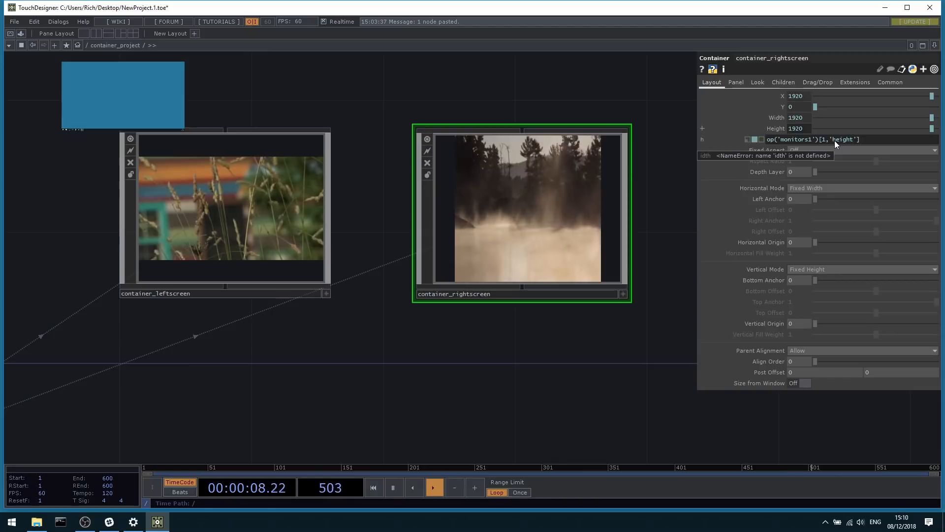
pyautogui.press('Return')
pyautogui.scroll(-3, 505, 187)
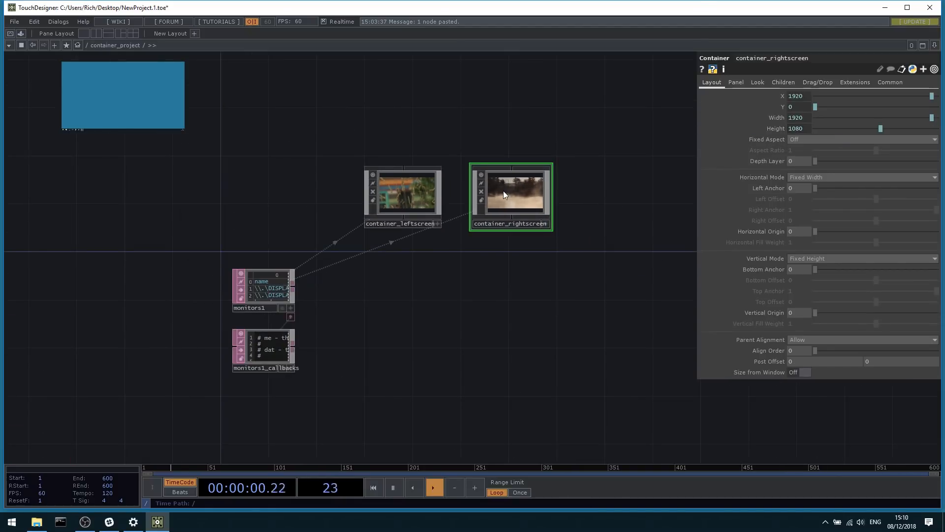
# Compare the layout values of both screen containers, go up to container_project, and check its output in perform mode.
pyautogui.moveTo(451, 268); pyautogui.dragTo(456, 269)
pyautogui.moveTo(425, 210); pyautogui.dragTo(438, 209)
pyautogui.click(521, 208)
pyautogui.click(430, 206)
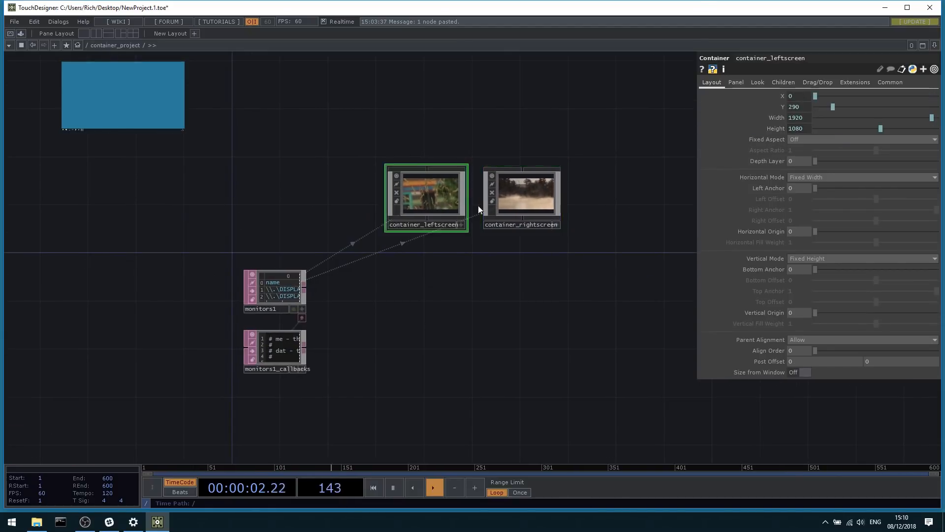
pyautogui.click(517, 207)
pyautogui.press('u')
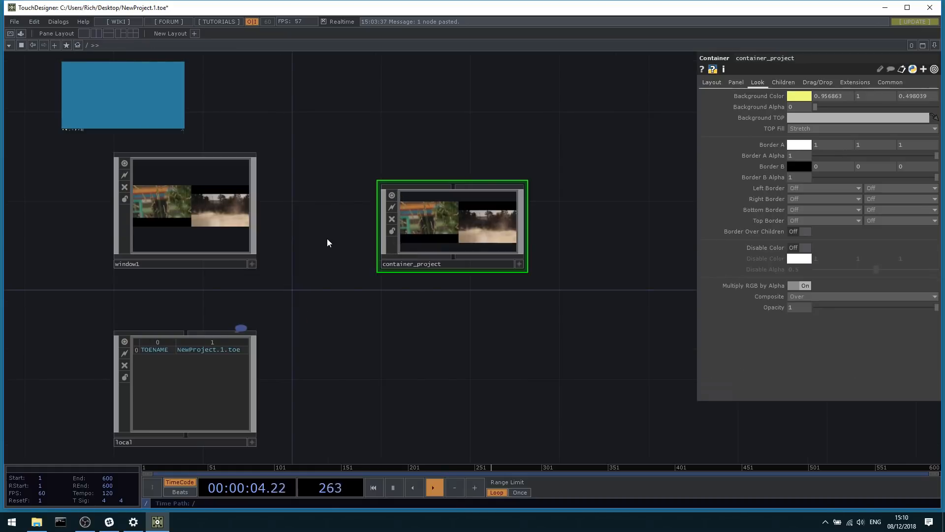
pyautogui.scroll(2, 479, 226)
pyautogui.scroll(3, 479, 226)
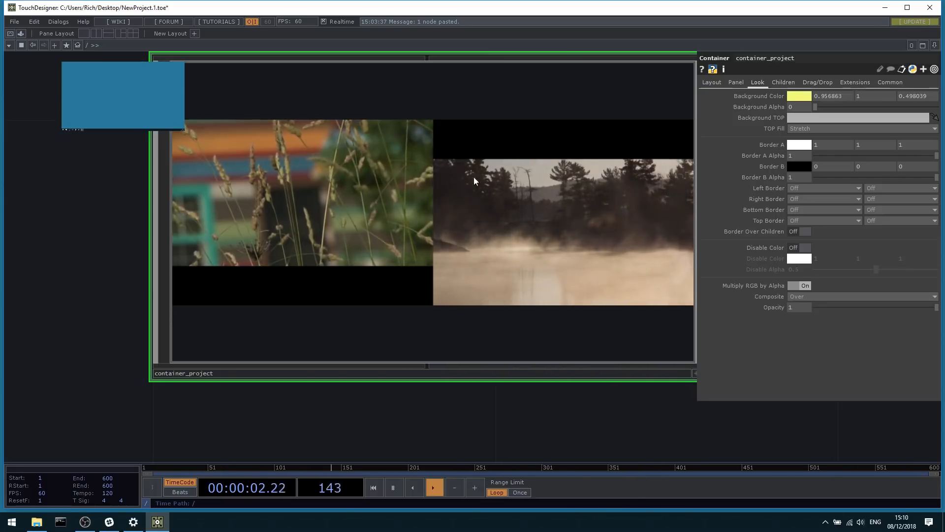
pyautogui.click(13, 34)
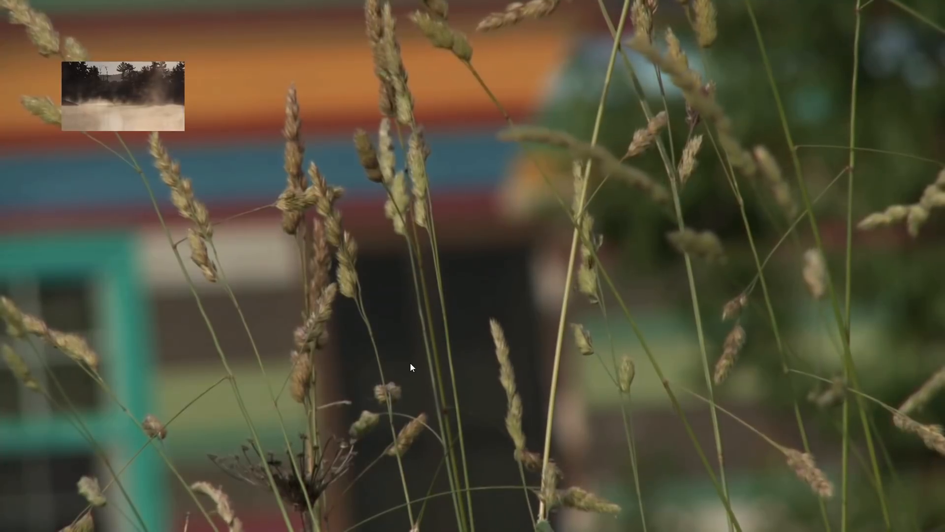
pyautogui.press('Escape')
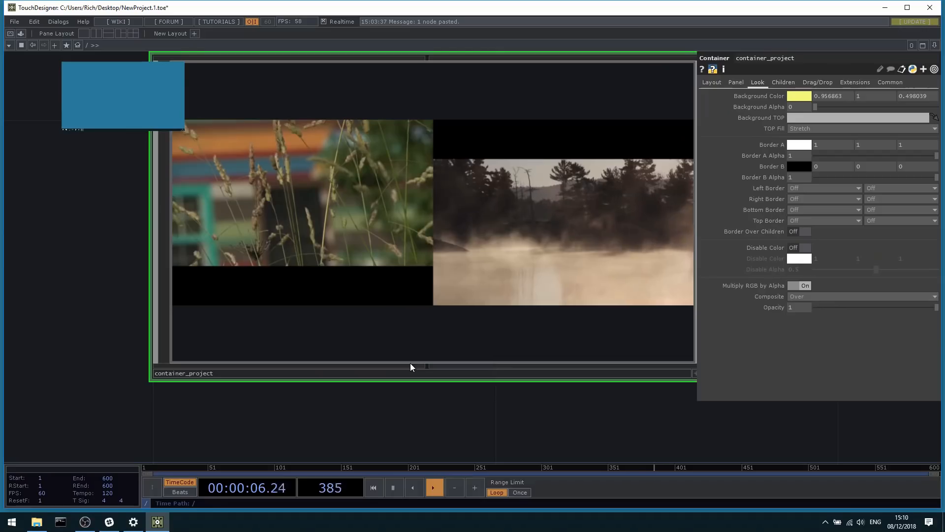
# Switch to the Windows display settings, move display 1 slightly lower than display 2, and apply the arrangement.
pyautogui.click(884, 9)
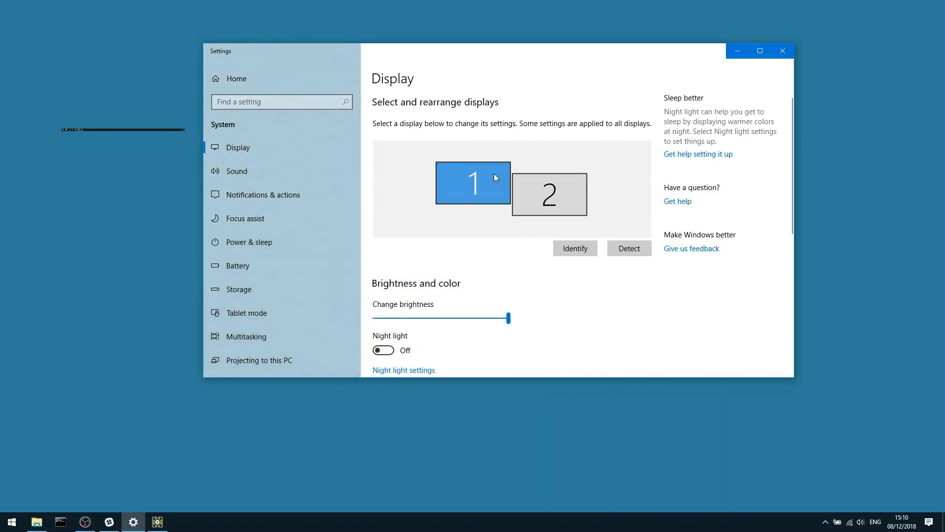
pyautogui.moveTo(494, 173); pyautogui.dragTo(486, 195)
pyautogui.click(394, 248)
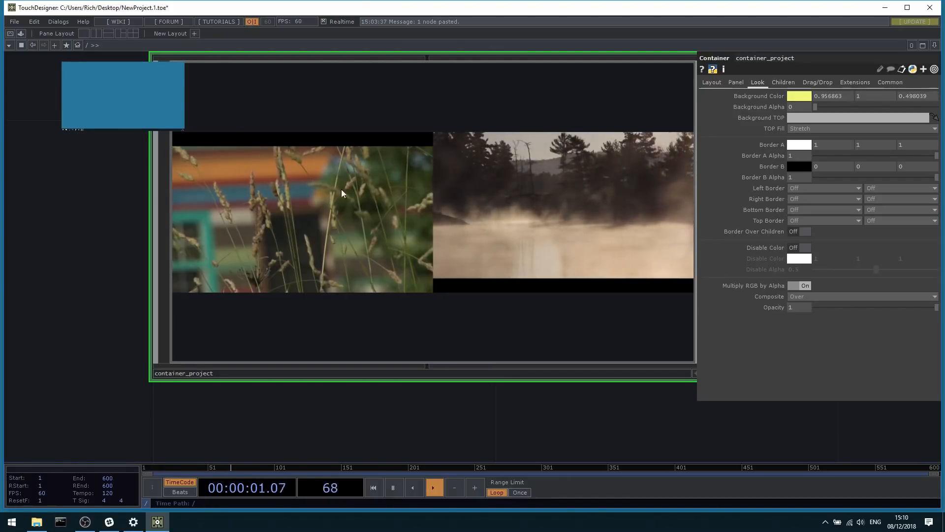
# Check the rearranged two-screen output in perform mode and return to the network.
pyautogui.click(9, 34)
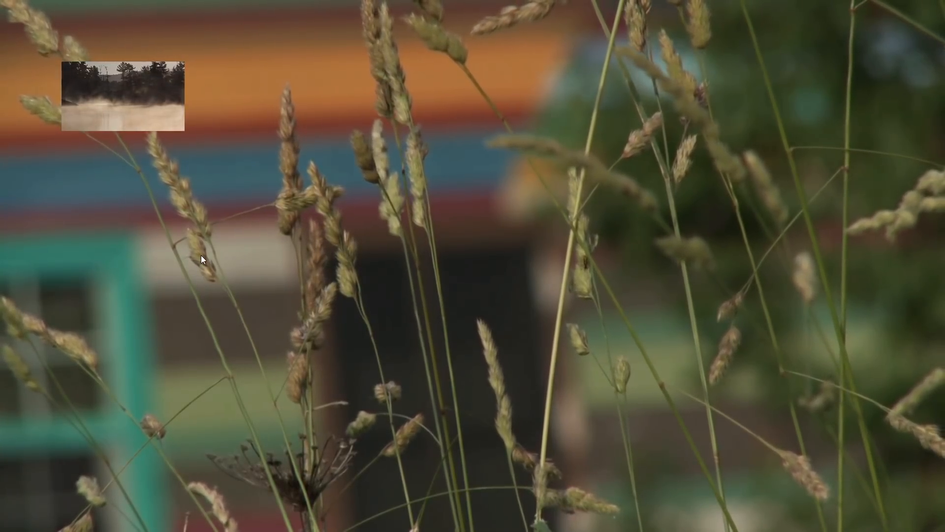
pyautogui.press('Escape')
pyautogui.scroll(-5, 394, 187)
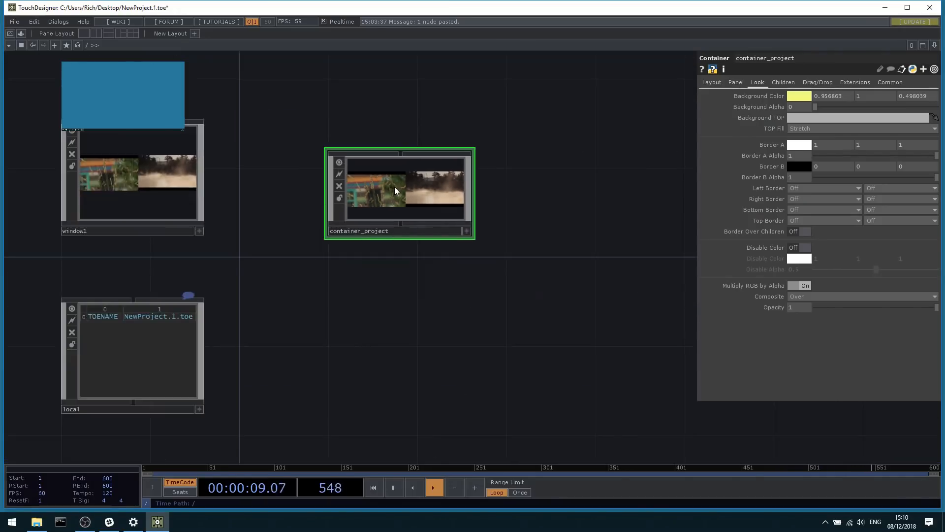
# Enter container_project and examine the display and bounds rows in the monitors1 table.
pyautogui.press('i')
pyautogui.scroll(8, 264, 295)
pyautogui.click(266, 295)
pyautogui.scroll(4, 211, 193)
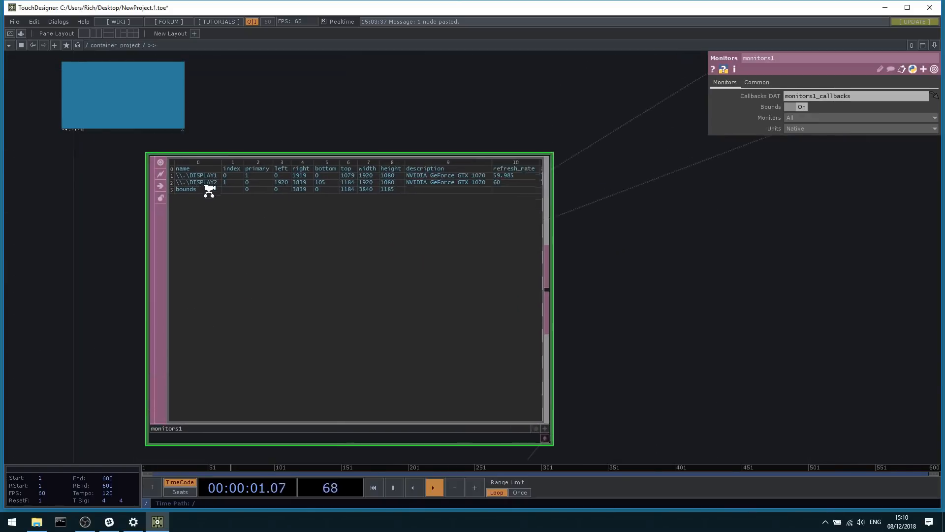
# Review the Width, X and Y expressions of container_rightscreen.
pyautogui.scroll(-2, 229, 298)
pyautogui.click(589, 143)
pyautogui.moveTo(568, 277); pyautogui.dragTo(364, 329)
pyautogui.click(586, 190)
pyautogui.scroll(4, 612, 155)
pyautogui.click(802, 119)
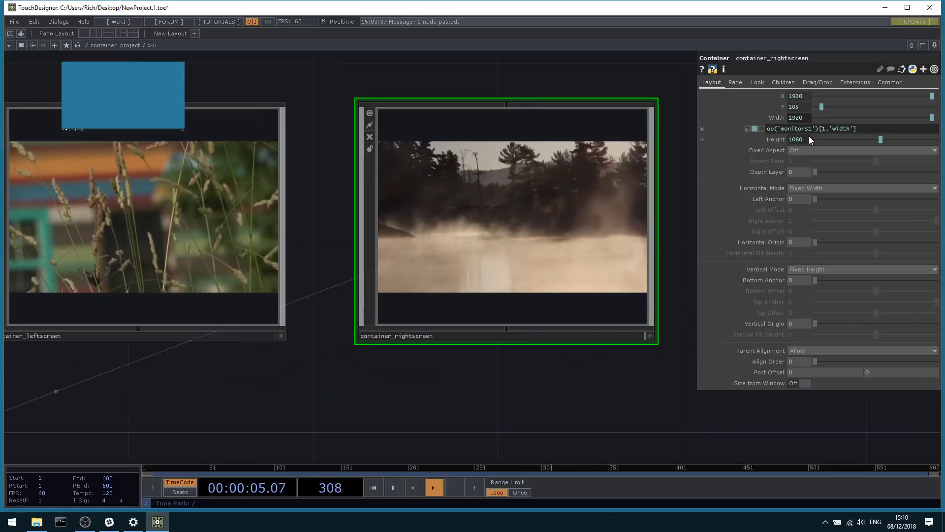
pyautogui.click(797, 97)
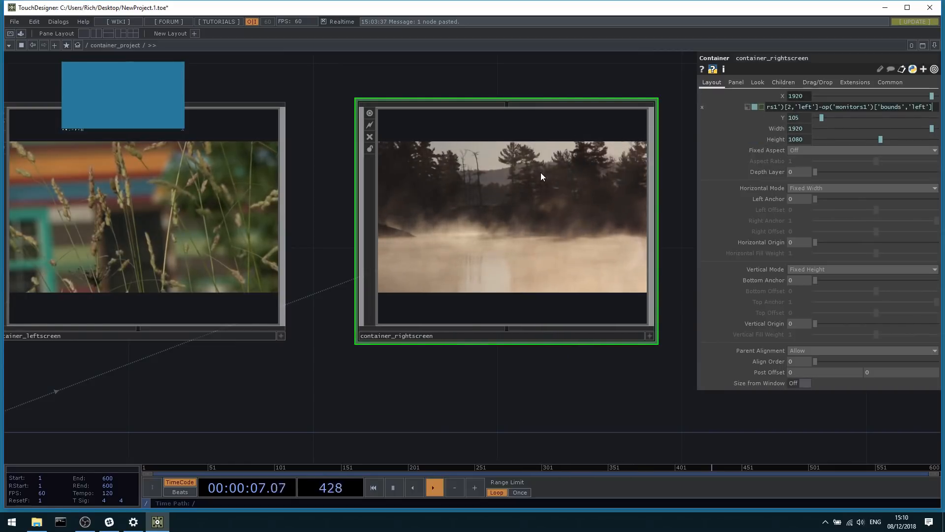
pyautogui.click(805, 118)
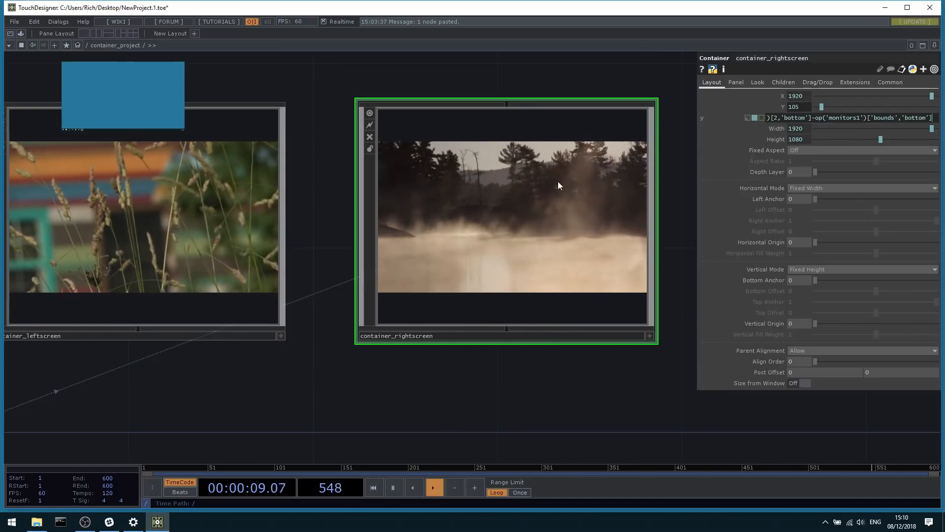
# Close the Y expression of container_rightscreen and examine the display and bounds values in monitors1.
pyautogui.click(540, 195)
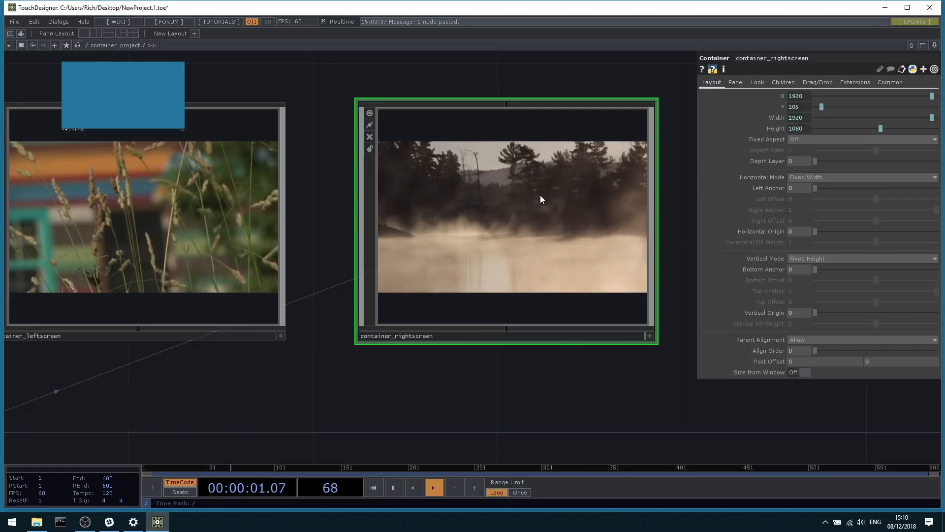
pyautogui.scroll(-10, 540, 199)
pyautogui.scroll(10, 339, 259)
pyautogui.click(339, 259)
pyautogui.scroll(5, 357, 196)
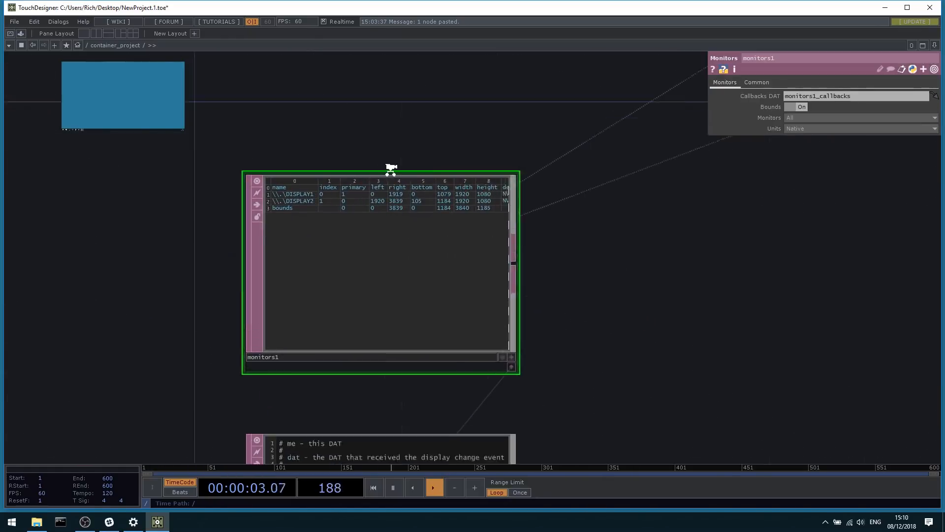
pyautogui.scroll(-10, 332, 277)
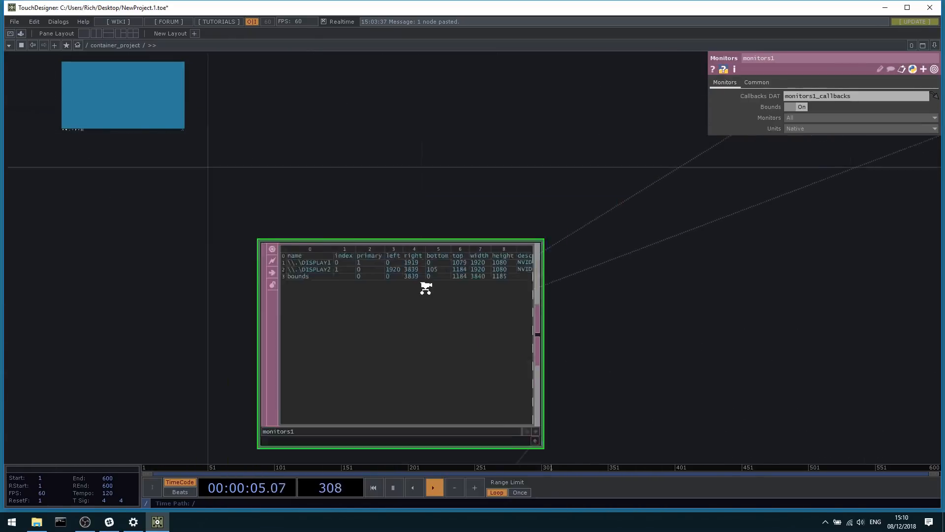
pyautogui.scroll(8, 494, 239)
# Select container_leftscreen and review its position and size beside container_rightscreen.
pyautogui.click(431, 259)
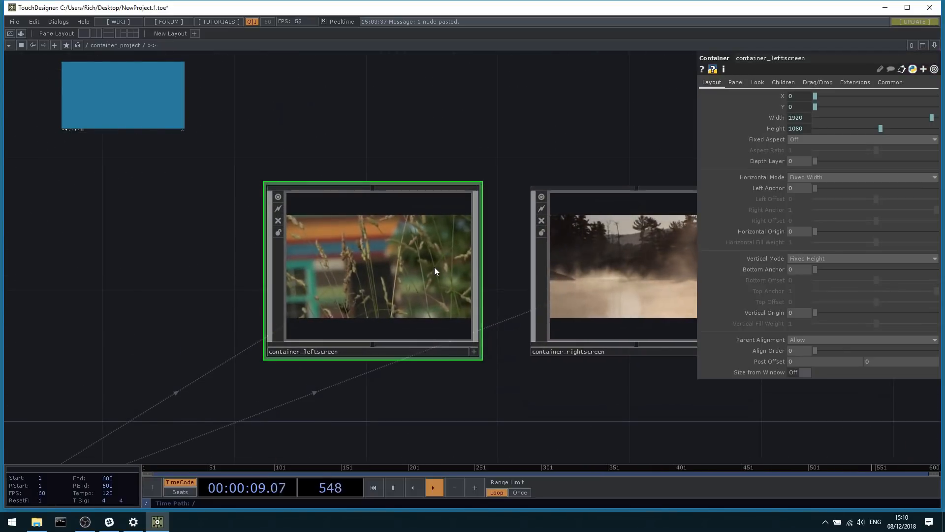
pyautogui.scroll(-6, 427, 268)
pyautogui.scroll(4, 499, 258)
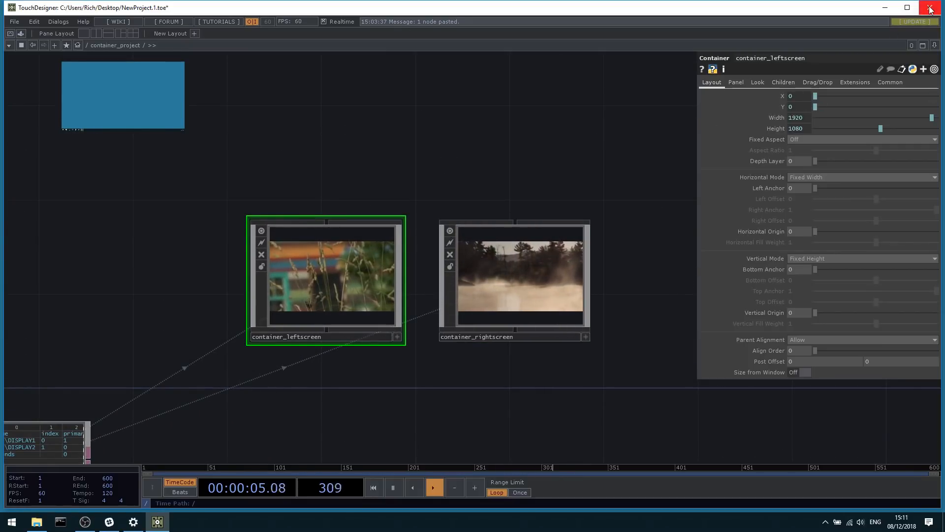
# Switch to File Explorer, open simplemixer.toe from the SimpleMixer folder, and minimize the Explorer window.
pyautogui.click(38, 523)
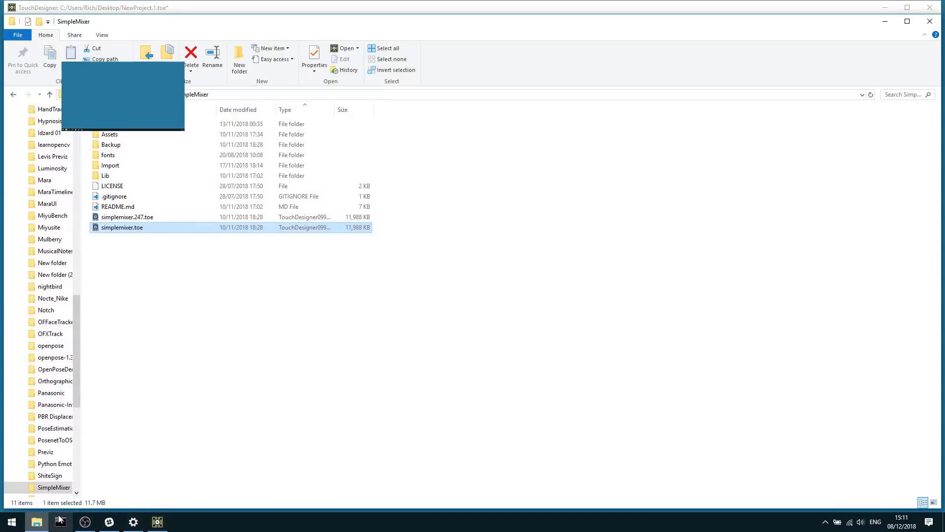
pyautogui.click(198, 358)
pyautogui.doubleClick(140, 231)
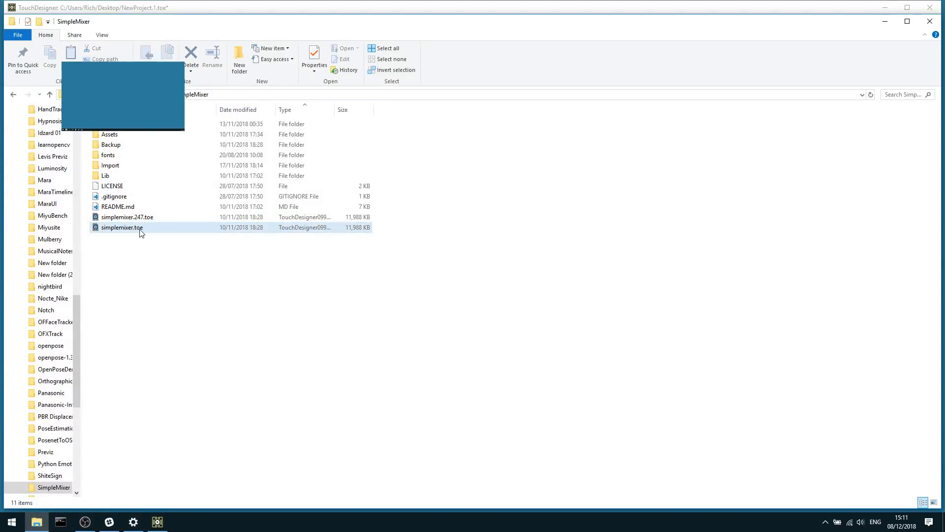
pyautogui.click(889, 23)
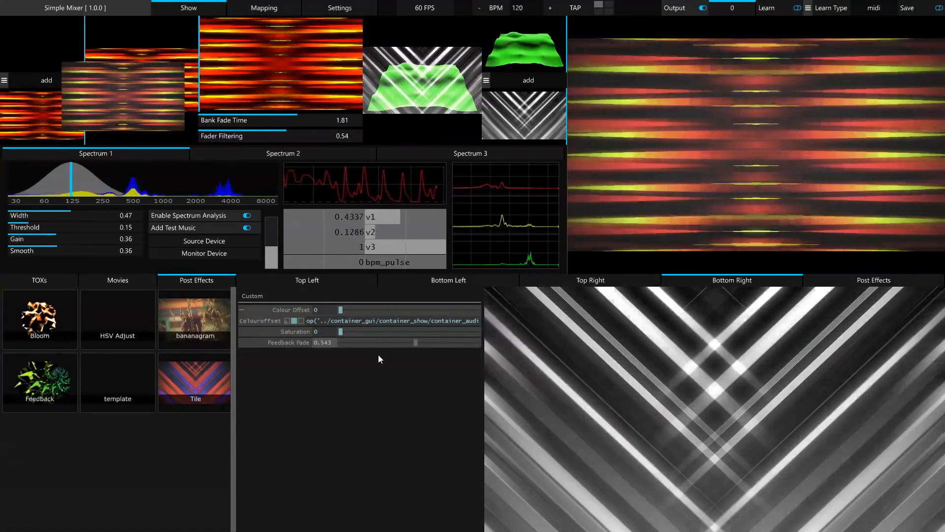
# Leave perform mode, go to the project root, and enter the simplemixer container.
pyautogui.press('Escape')
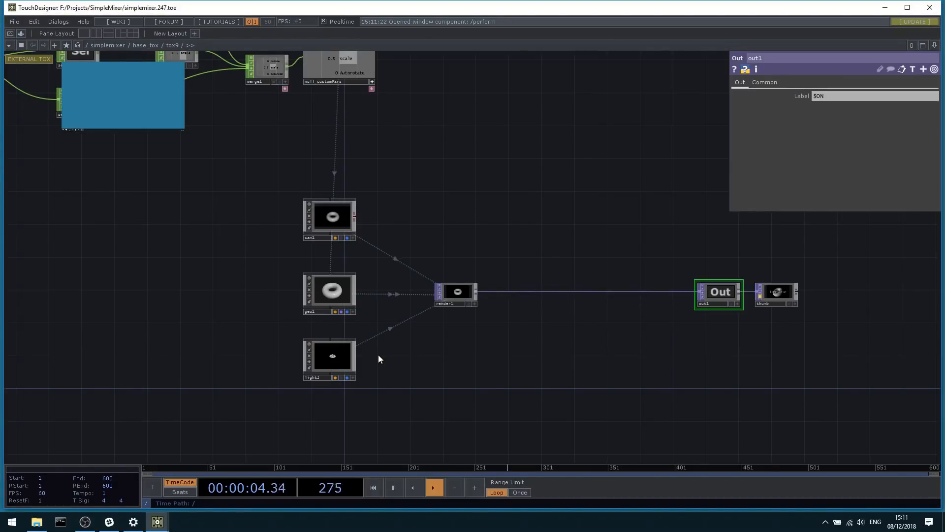
pyautogui.click(77, 46)
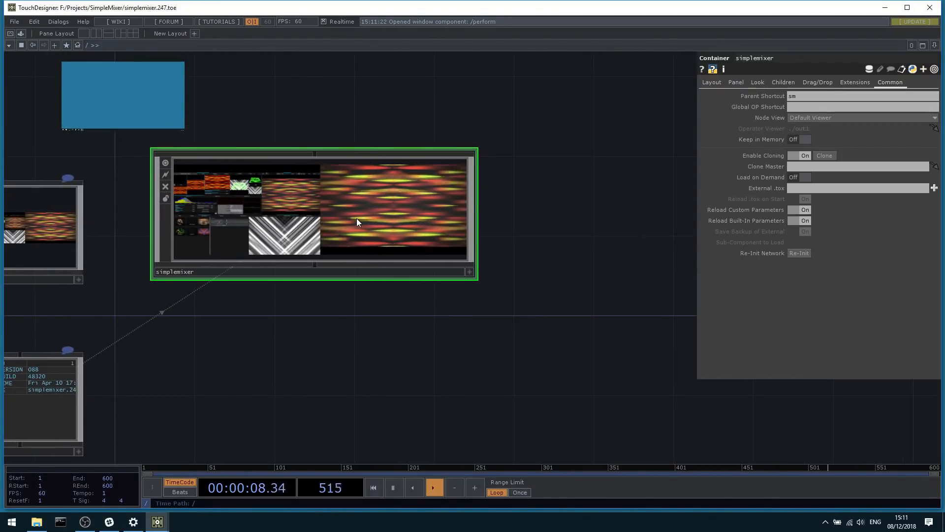
pyautogui.press('i')
pyautogui.moveTo(357, 218); pyautogui.dragTo(464, 324, button='middle')
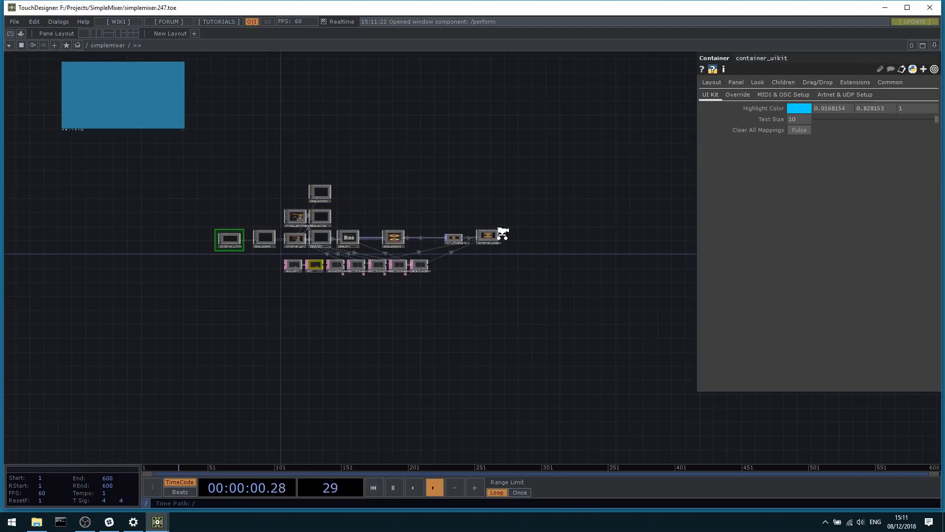
# Select container_output and review its layout parameters, including the Height expression.
pyautogui.scroll(10, 502, 234)
pyautogui.click(483, 240)
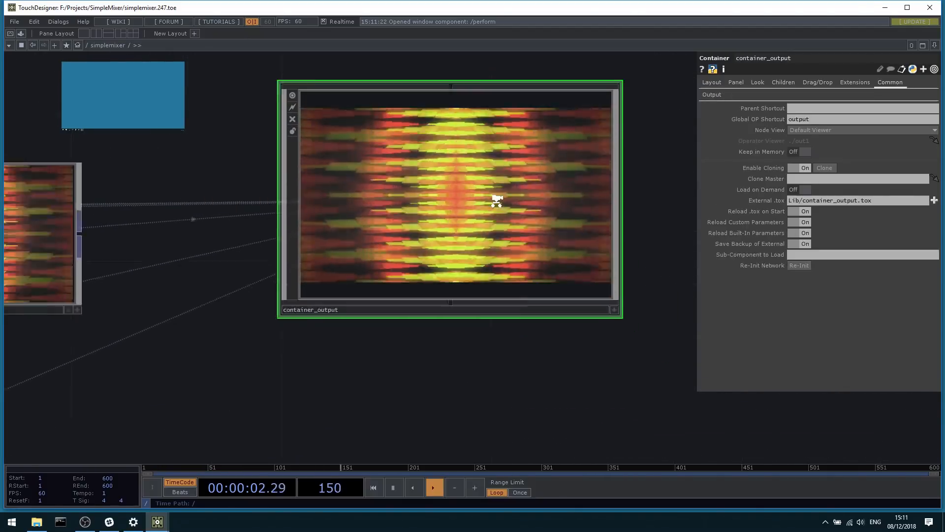
pyautogui.scroll(-5, 497, 201)
pyautogui.click(712, 94)
pyautogui.click(711, 82)
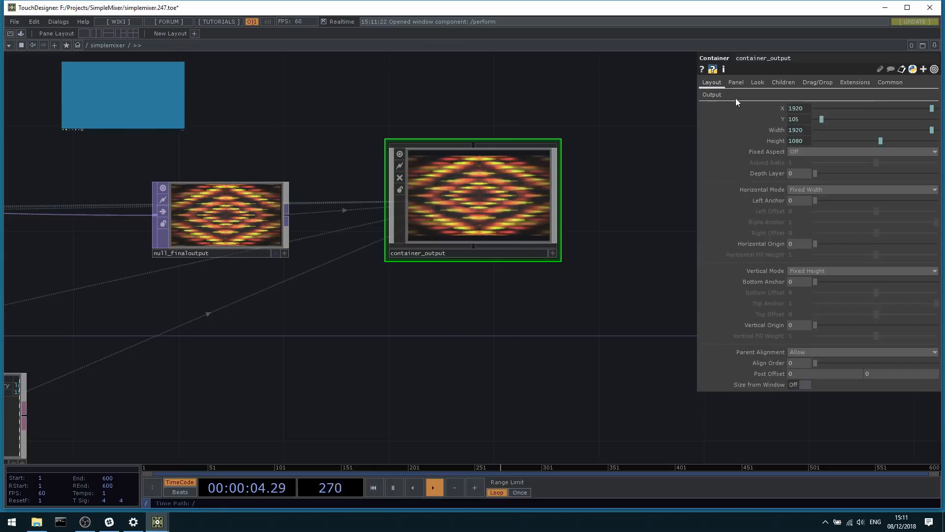
pyautogui.moveTo(802, 149)
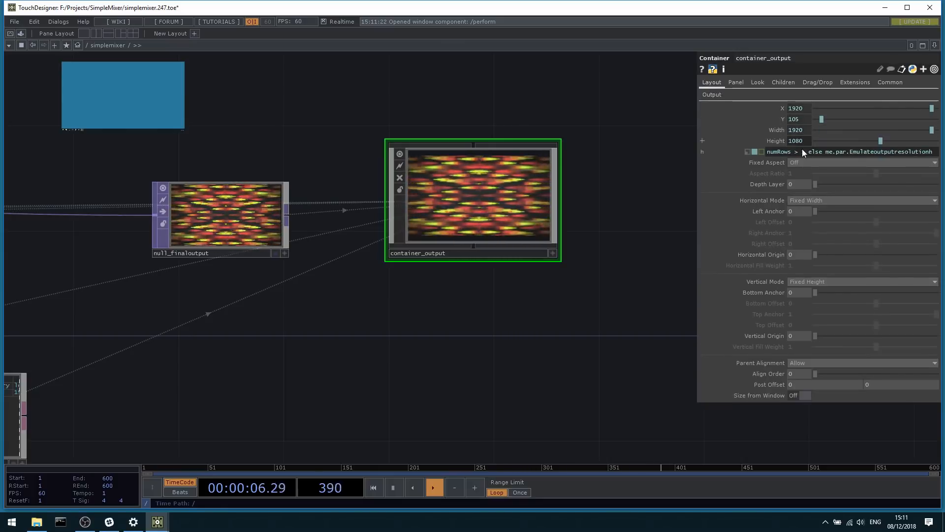
pyautogui.scroll(6, 460, 163)
pyautogui.scroll(-4, 501, 237)
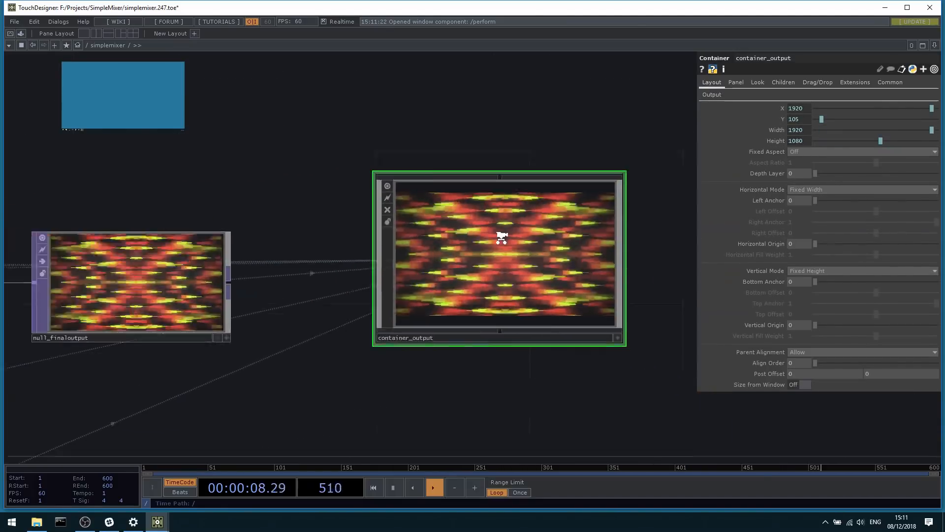
# Examine the monitors_primary, monitors_secondary and select_output tables below the main operator chain.
pyautogui.scroll(-5, 502, 237)
pyautogui.moveTo(342, 326); pyautogui.dragTo(586, 304)
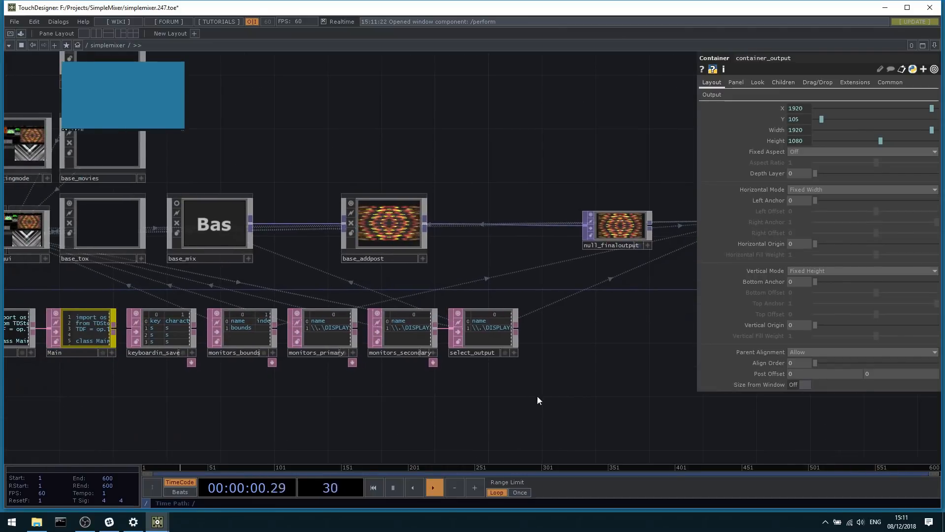
pyautogui.moveTo(537, 395); pyautogui.dragTo(255, 311, button='right')
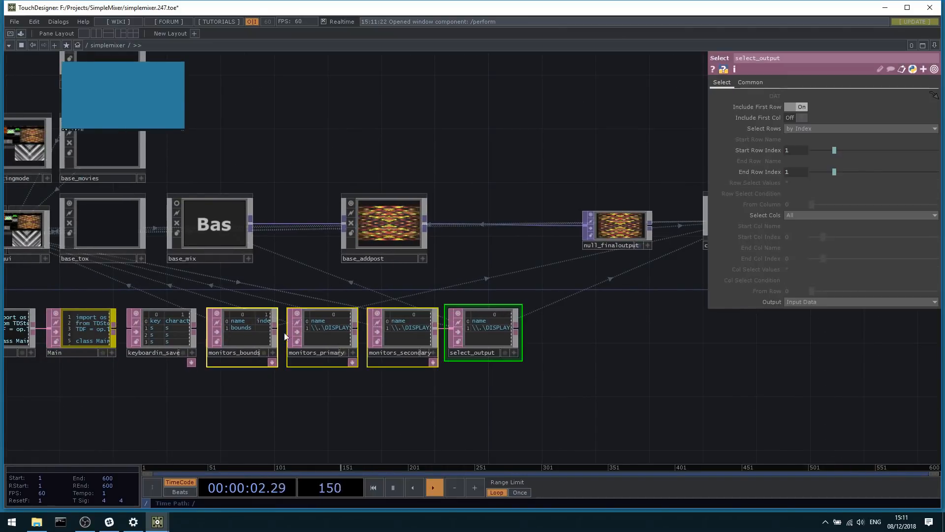
pyautogui.scroll(5, 295, 340)
pyautogui.click(239, 315)
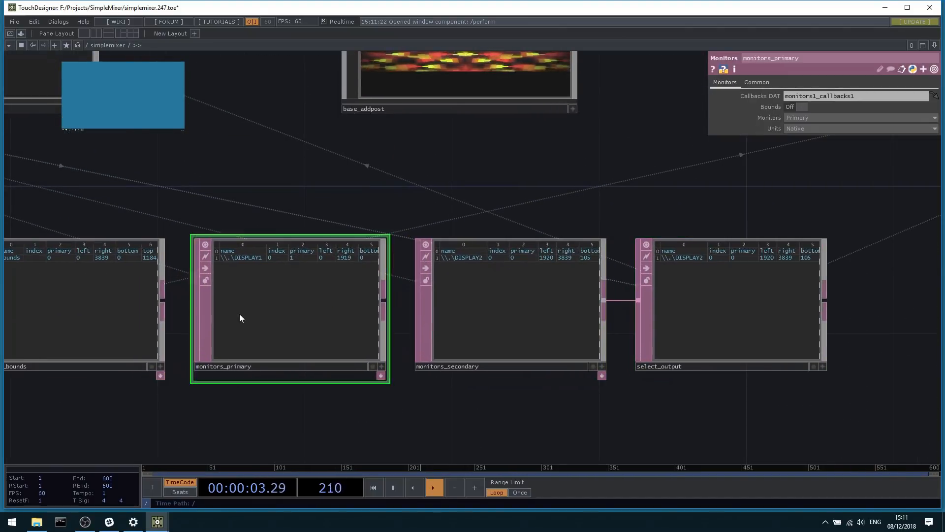
pyautogui.click(511, 292)
pyautogui.click(682, 300)
pyautogui.scroll(-5, 497, 308)
# Select the row of monitor DATs and review monitors_bounds and monitors_primary individually.
pyautogui.moveTo(668, 389); pyautogui.dragTo(200, 282, button='right')
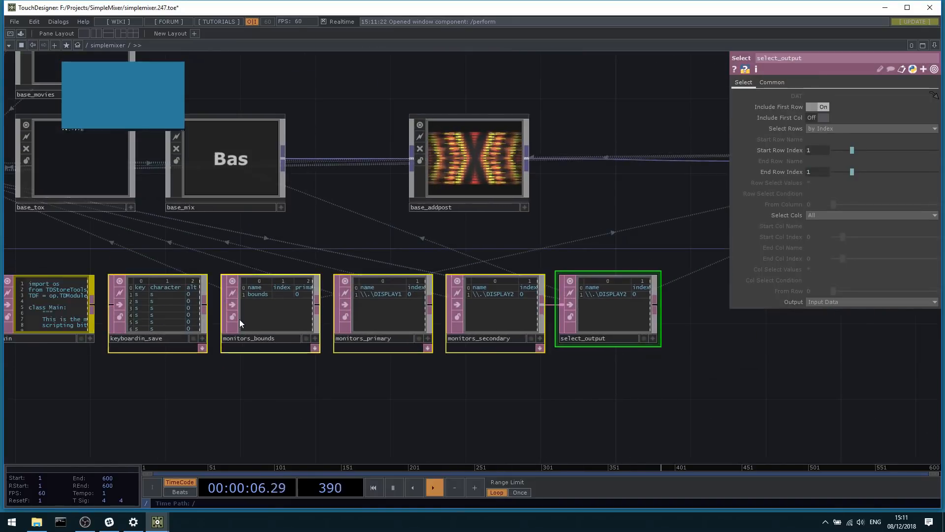
pyautogui.click(241, 323)
pyautogui.click(379, 312)
pyautogui.scroll(-5, 541, 365)
pyautogui.scroll(5, 403, 345)
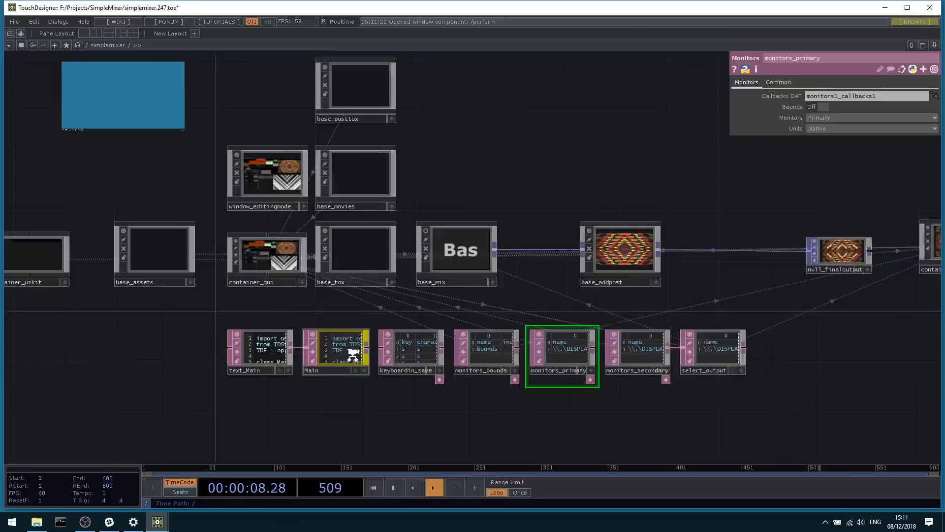
# Select container_gui and review the Width and X expressions that reference monitors_primary and monitors_bounds.
pyautogui.scroll(3, 353, 356)
pyautogui.click(224, 222)
pyautogui.moveTo(501, 418); pyautogui.dragTo(255, 407)
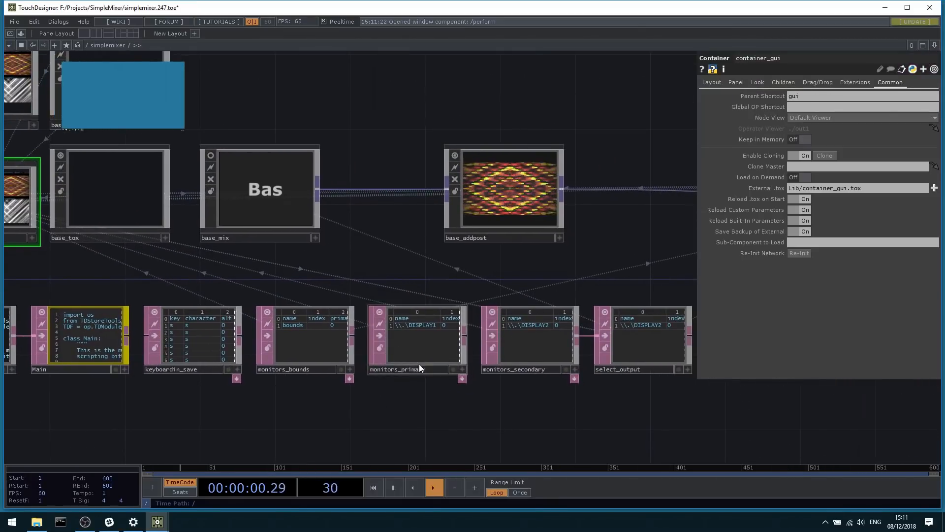
pyautogui.click(711, 83)
pyautogui.click(799, 115)
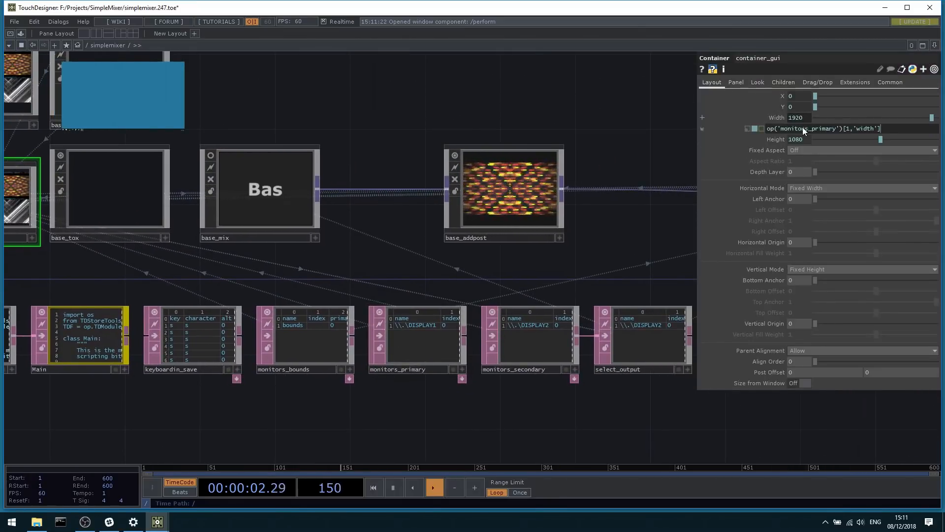
pyautogui.click(803, 136)
pyautogui.click(803, 129)
pyautogui.click(805, 95)
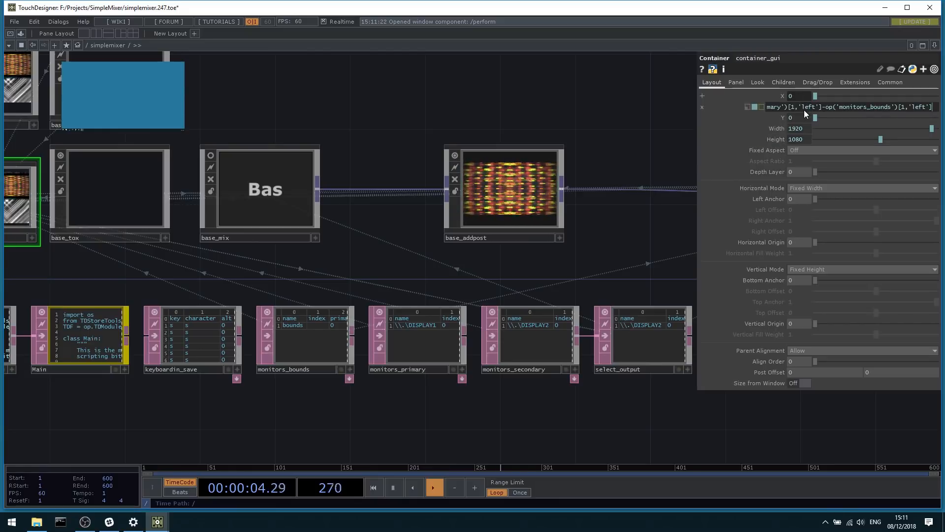
pyautogui.click(805, 113)
# Examine how the monitor DATs and select_output link to container_gui and container_output across the simplemixer network.
pyautogui.scroll(-3, 408, 248)
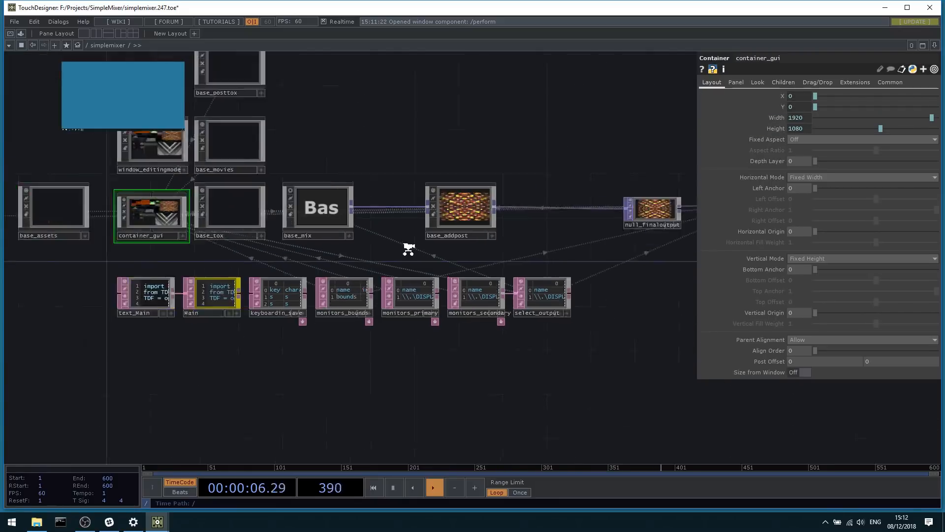
pyautogui.scroll(-2, 387, 236)
pyautogui.scroll(5, 389, 237)
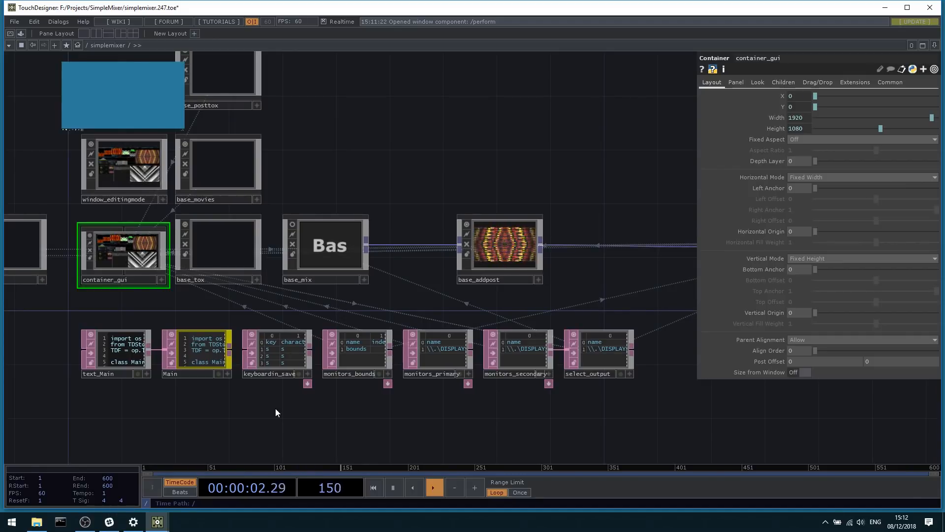
pyautogui.moveTo(322, 387); pyautogui.dragTo(334, 343)
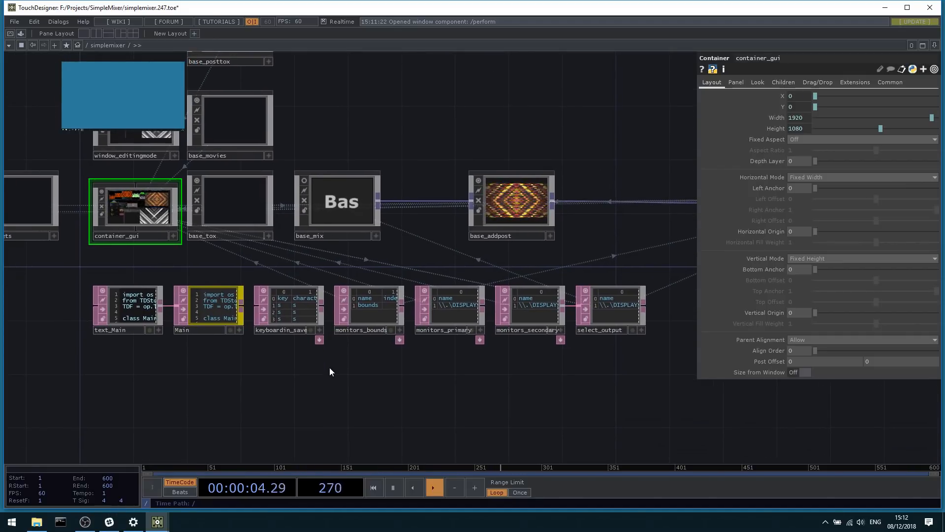
pyautogui.scroll(2, 316, 392)
pyautogui.scroll(2, 468, 187)
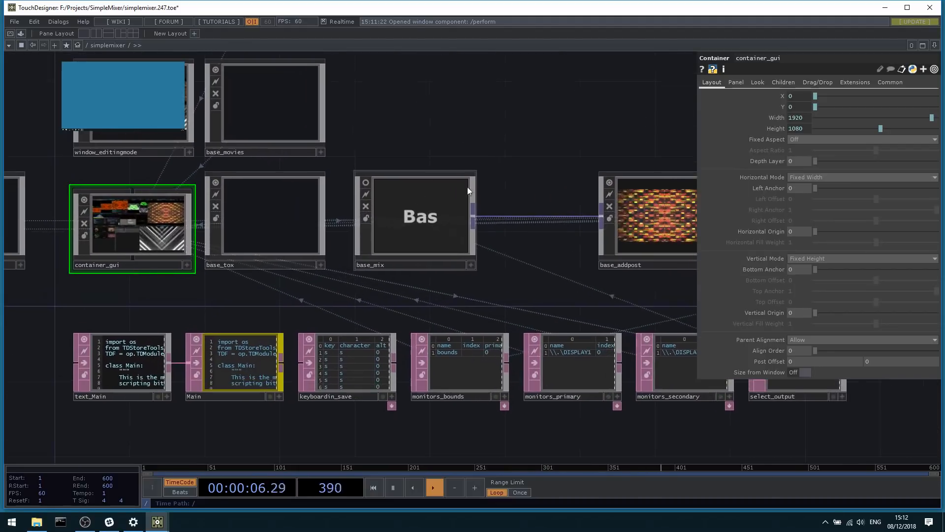
pyautogui.moveTo(513, 123); pyautogui.dragTo(298, 179)
pyautogui.scroll(-2, 387, 242)
pyautogui.moveTo(420, 200); pyautogui.dragTo(274, 187)
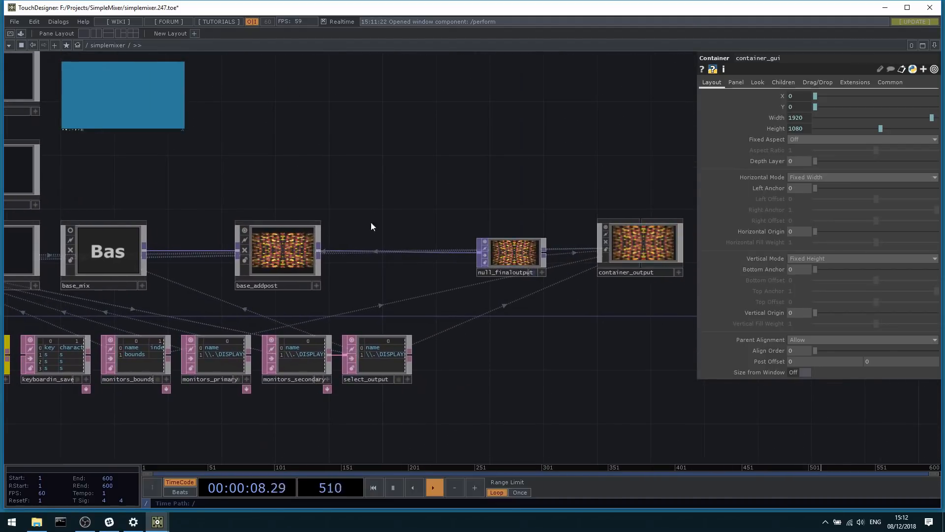
pyautogui.moveTo(588, 310); pyautogui.dragTo(515, 303)
pyautogui.scroll(3, 560, 313)
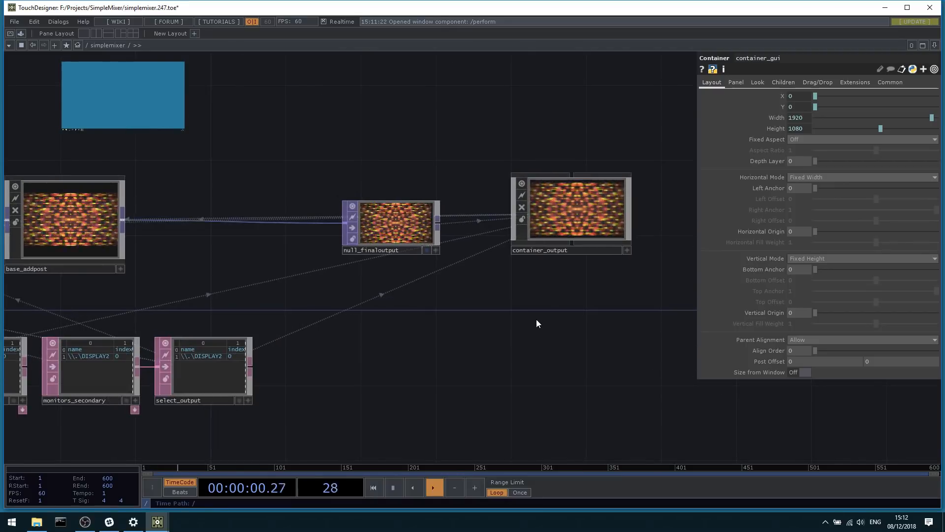
pyautogui.scroll(-3, 537, 318)
pyautogui.moveTo(445, 361); pyautogui.dragTo(532, 352)
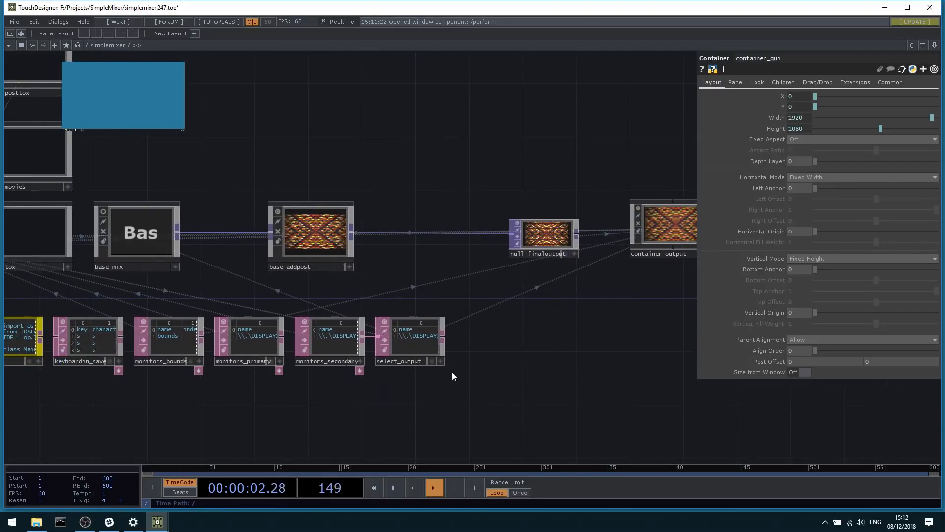